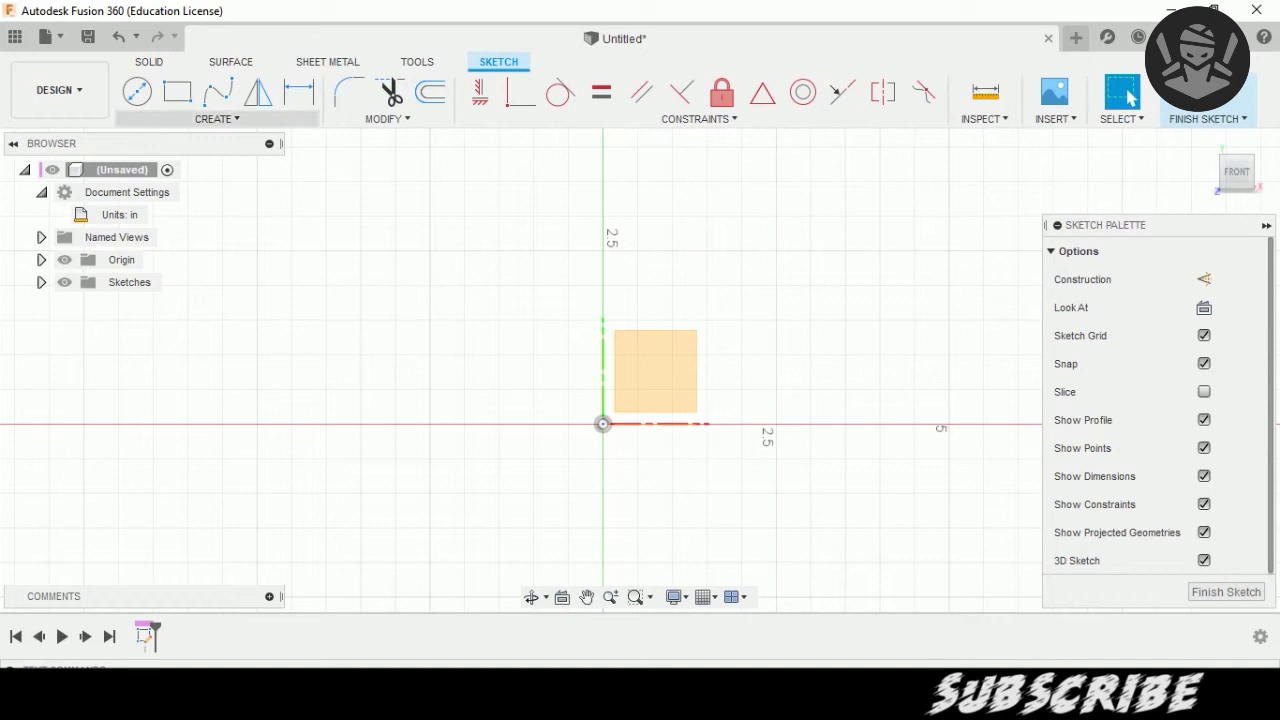
# Draw a 9.00 in line at 90° rising straight up from the sketch origin.
pyautogui.click(217, 118)
pyautogui.click(148, 143)
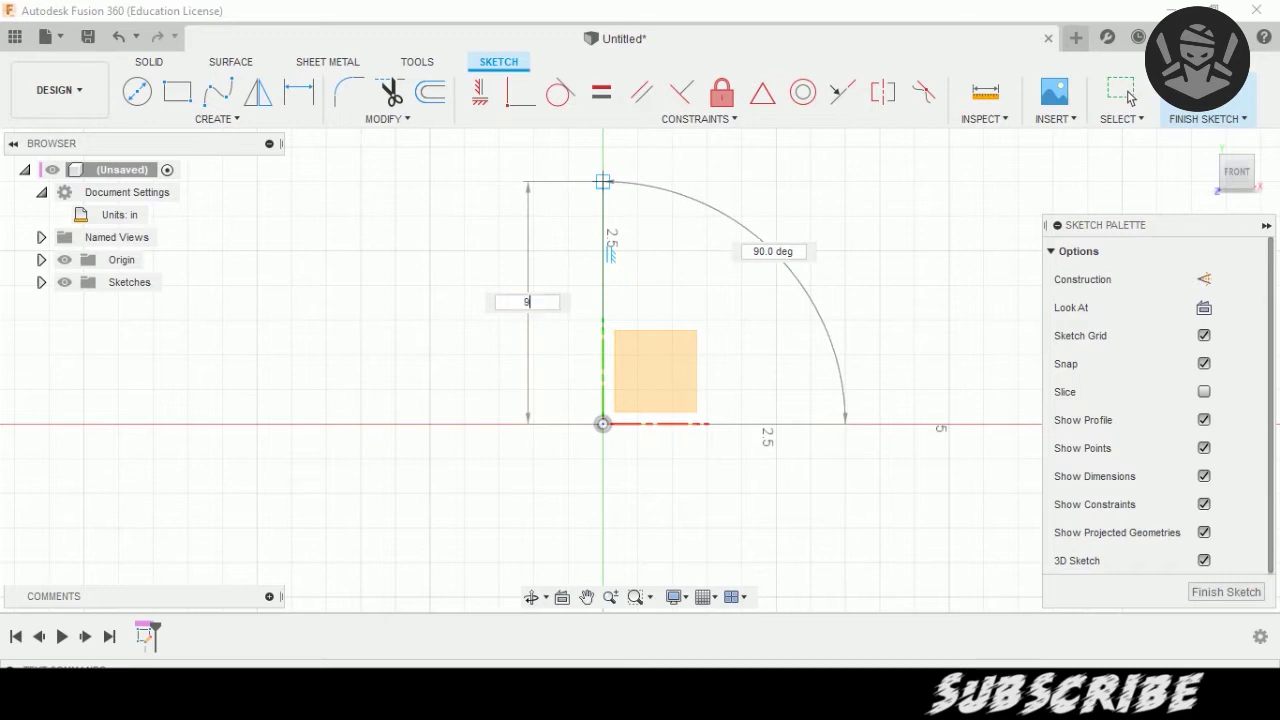
pyautogui.press('Tab')
pyautogui.scroll(-5, 602, 335)
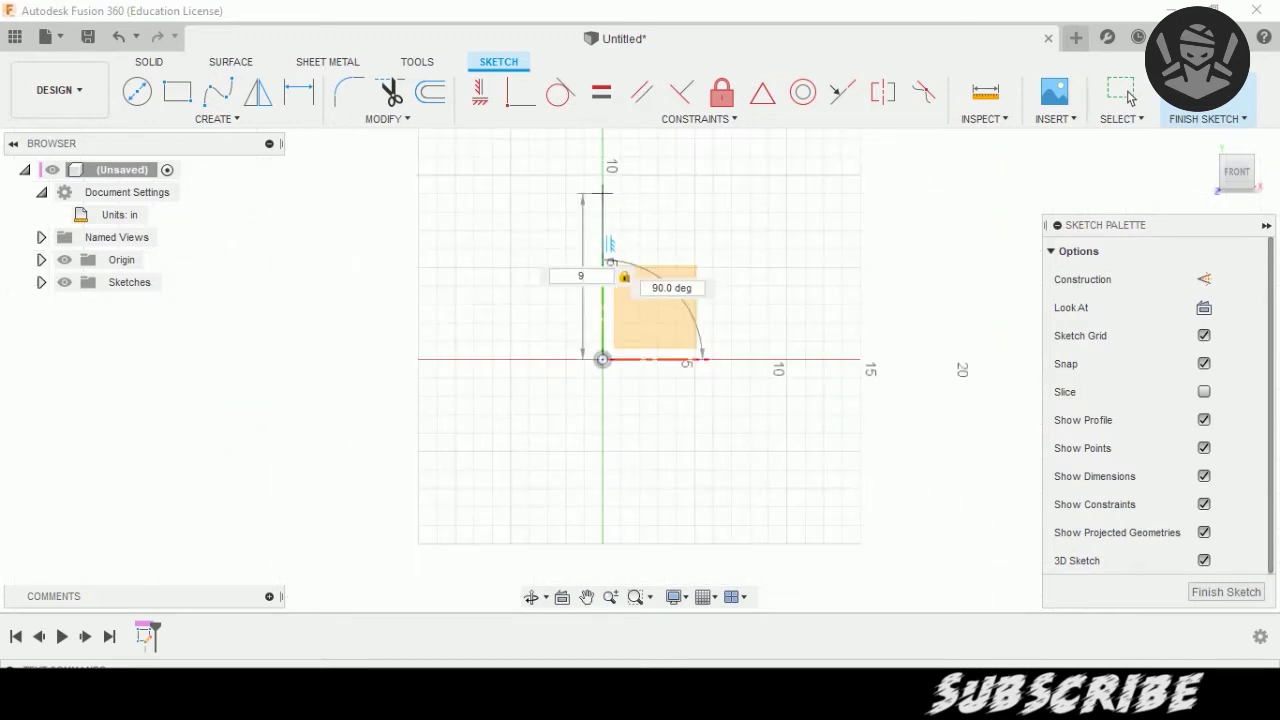
pyautogui.click(1128, 95)
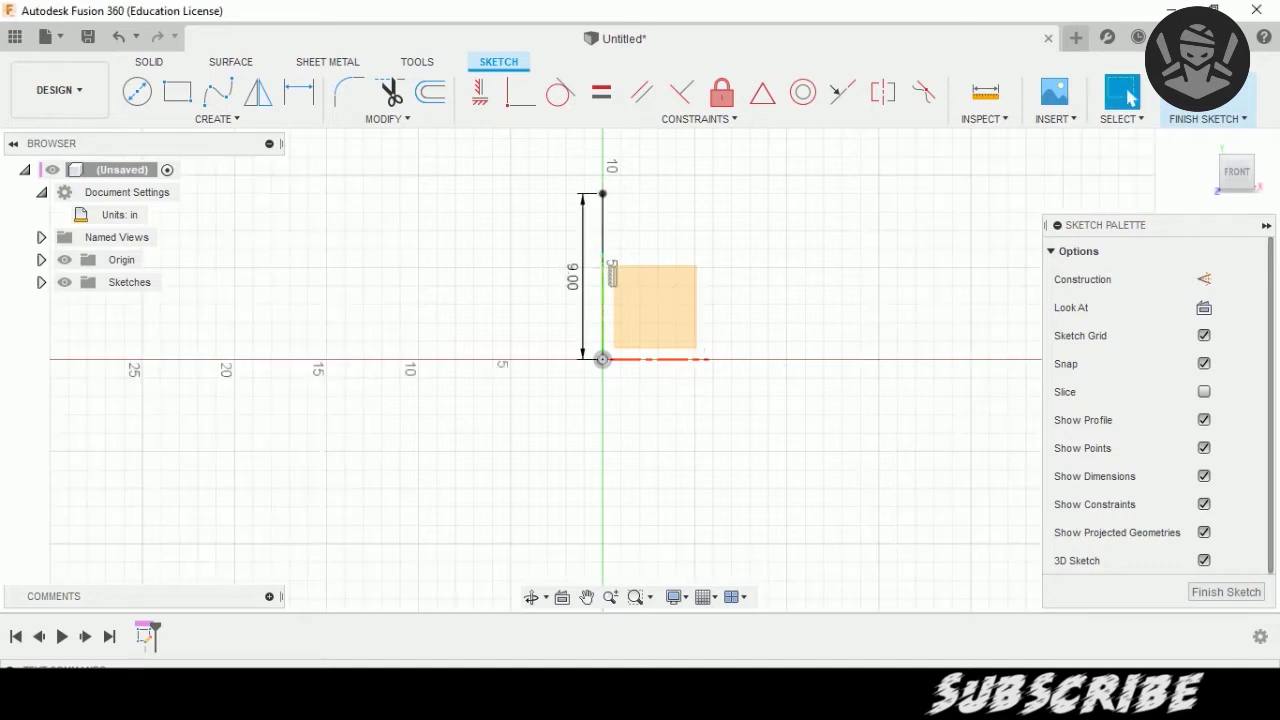
pyautogui.scroll(2, 605, 180)
pyautogui.scroll(3, 605, 180)
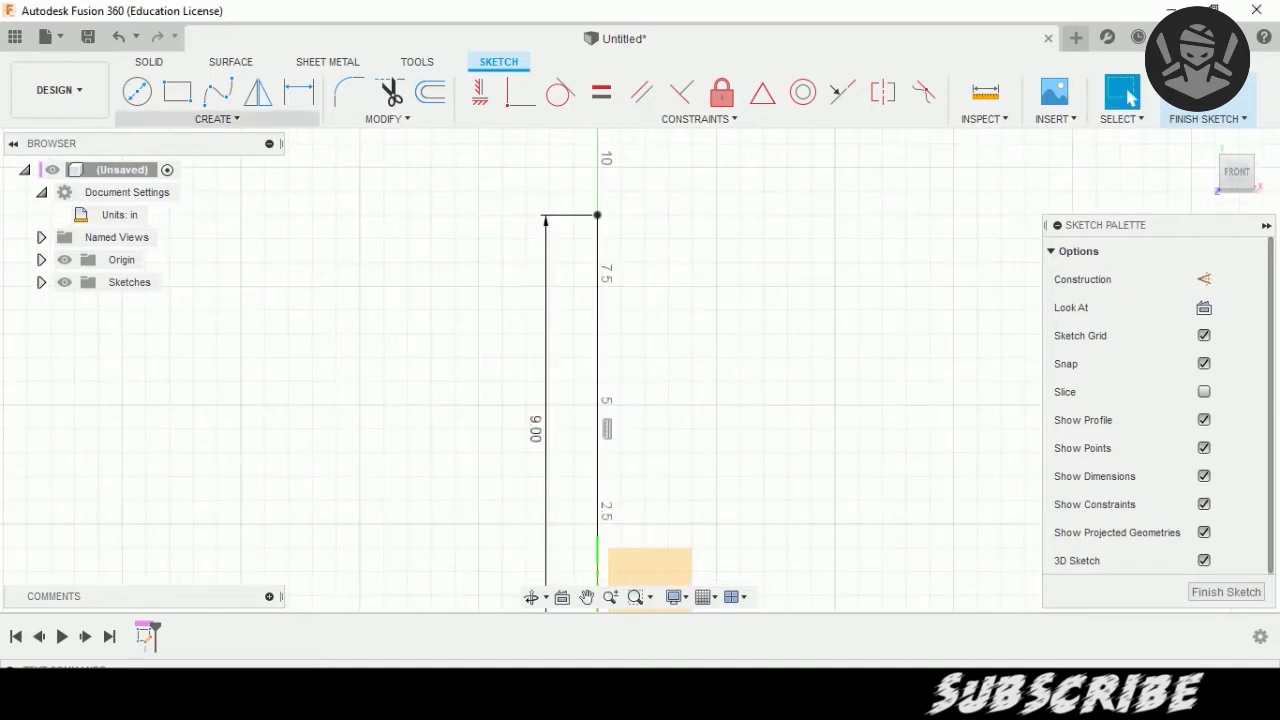
pyautogui.click(217, 118)
pyautogui.click(145, 137)
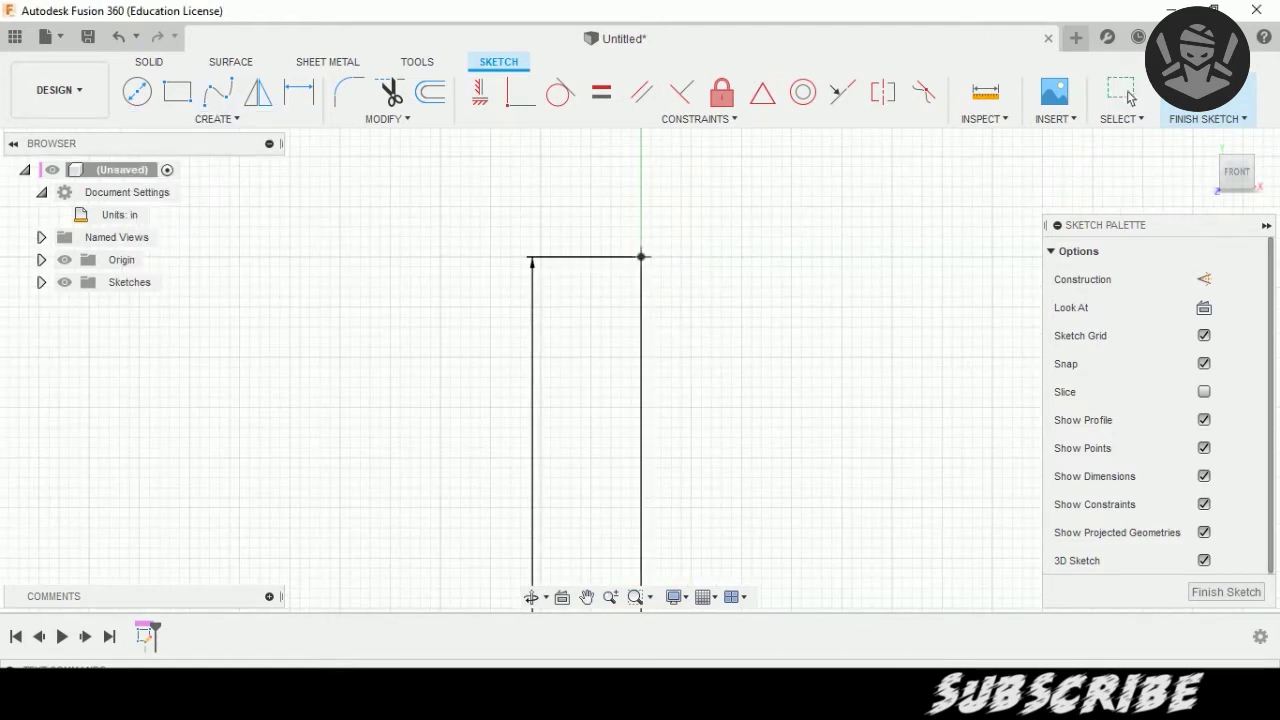
# Draw a short slanted segment from the top endpoint of the vertical line.
pyautogui.click(641, 257)
pyautogui.scroll(3, 635, 252)
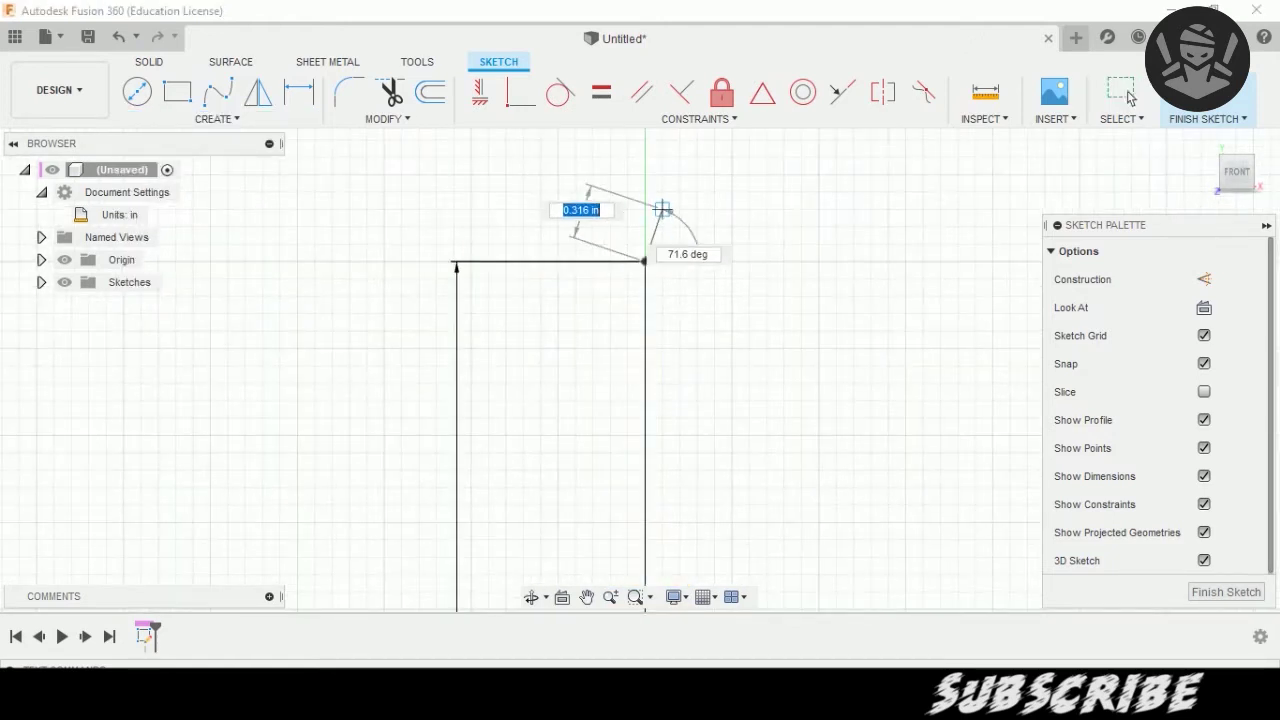
pyautogui.scroll(1, 645, 245)
pyautogui.scroll(2, 652, 244)
pyautogui.scroll(1, 652, 250)
pyautogui.scroll(2, 640, 265)
pyautogui.scroll(-3, 630, 282)
pyautogui.scroll(-3, 618, 292)
pyautogui.scroll(1, 640, 262)
pyautogui.scroll(2, 630, 250)
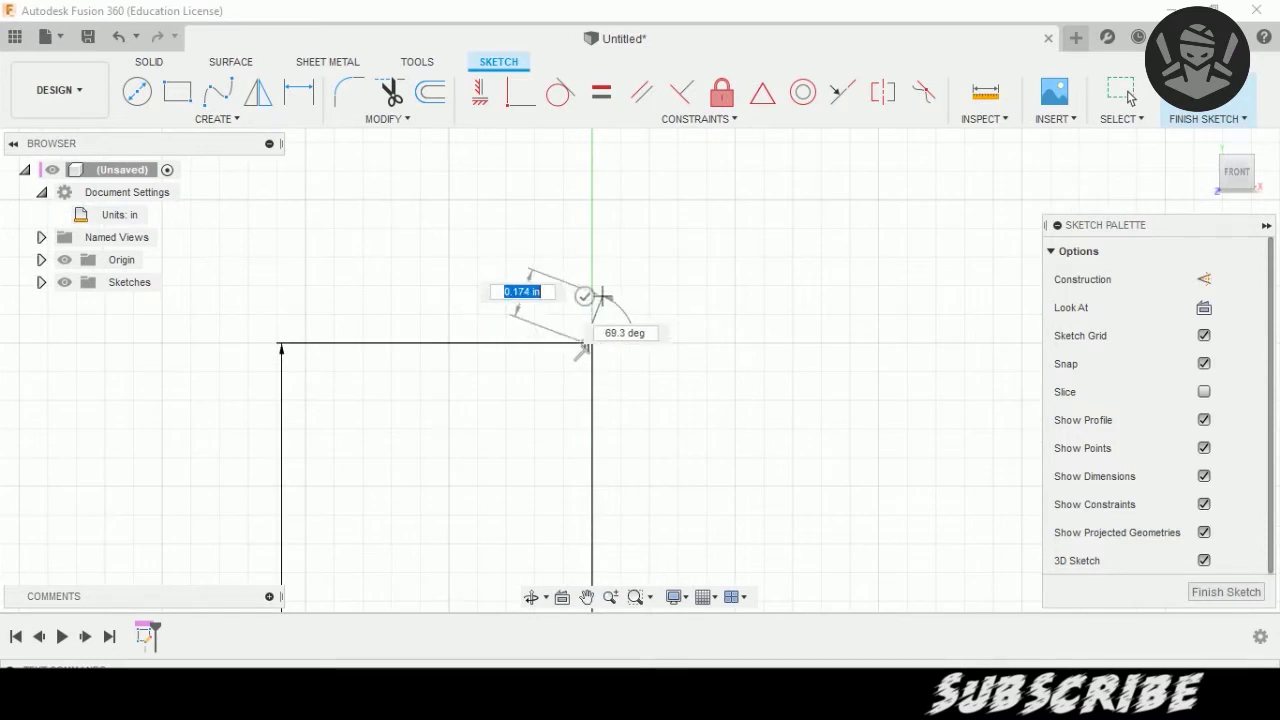
pyautogui.click(592, 286)
# Continue with a 9 in horizontal line running left, then stop drawing.
pyautogui.scroll(1, 600, 287)
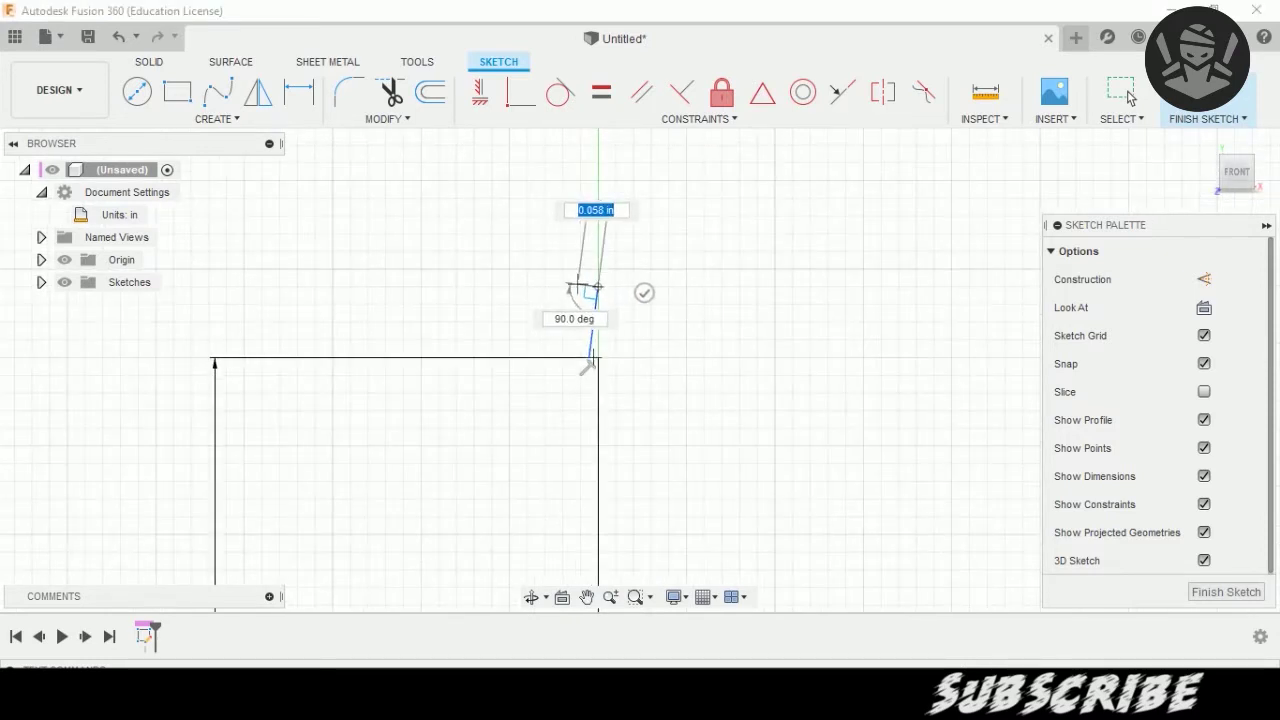
pyautogui.scroll(-1, 486, 316)
pyautogui.scroll(-2, 490, 325)
pyautogui.scroll(-3, 740, 345)
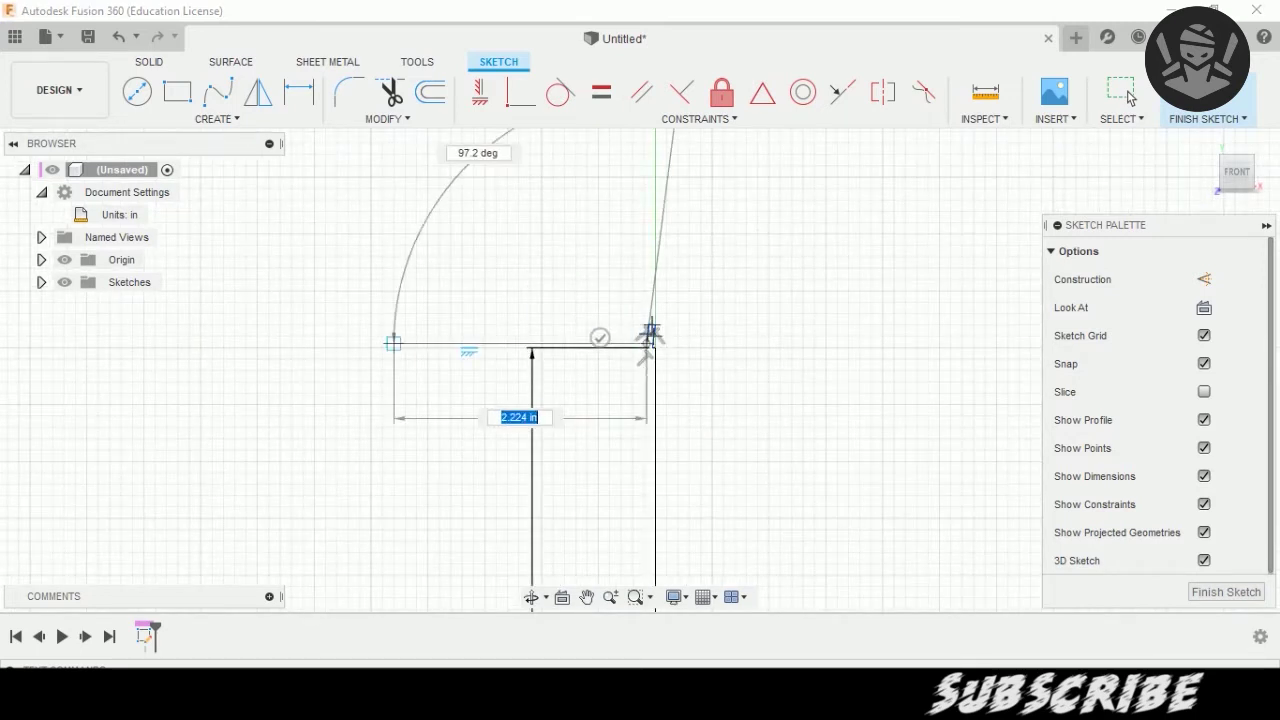
pyautogui.write('4.5')
pyautogui.press('Tab')
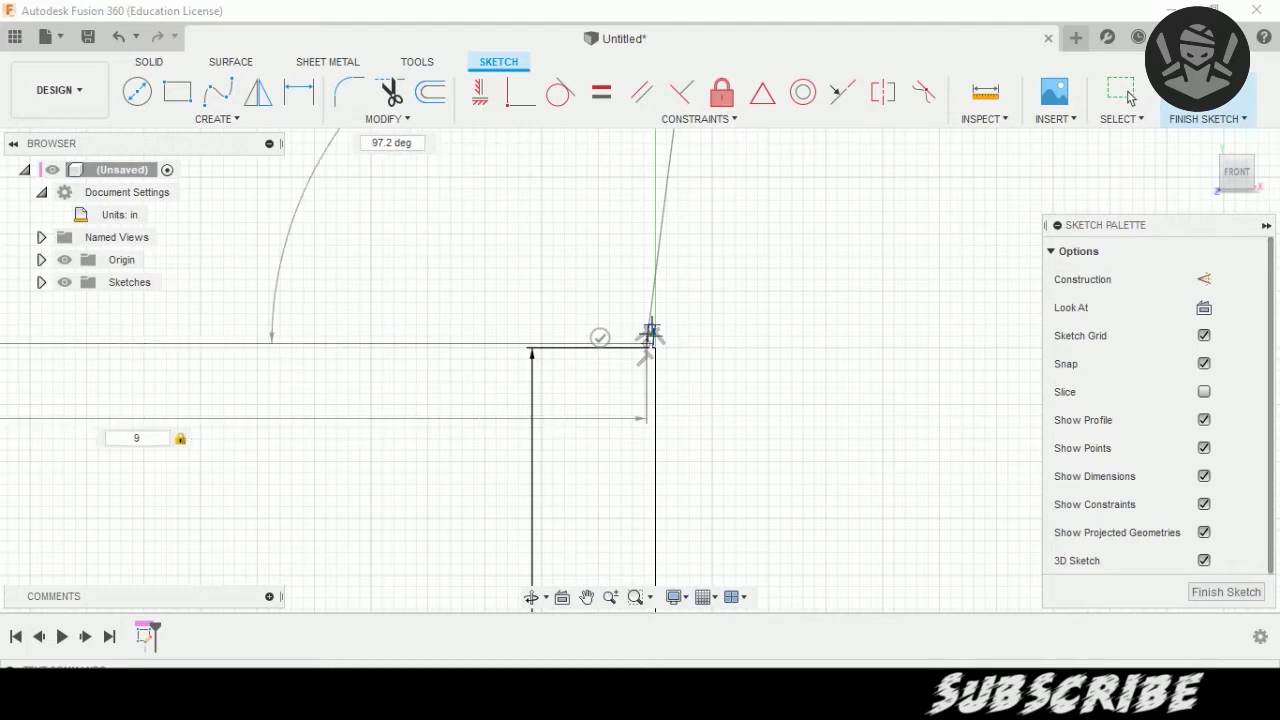
pyautogui.scroll(-2, 640, 340)
pyautogui.scroll(-1, 570, 340)
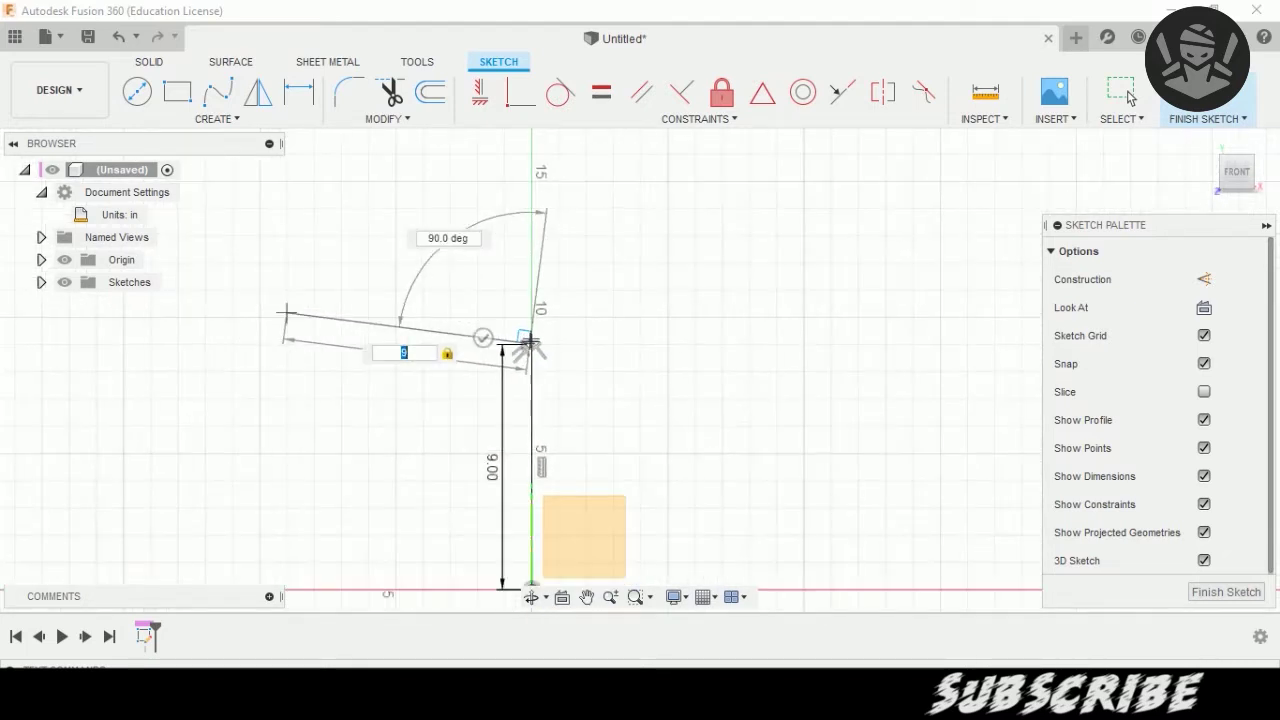
pyautogui.click(286, 343)
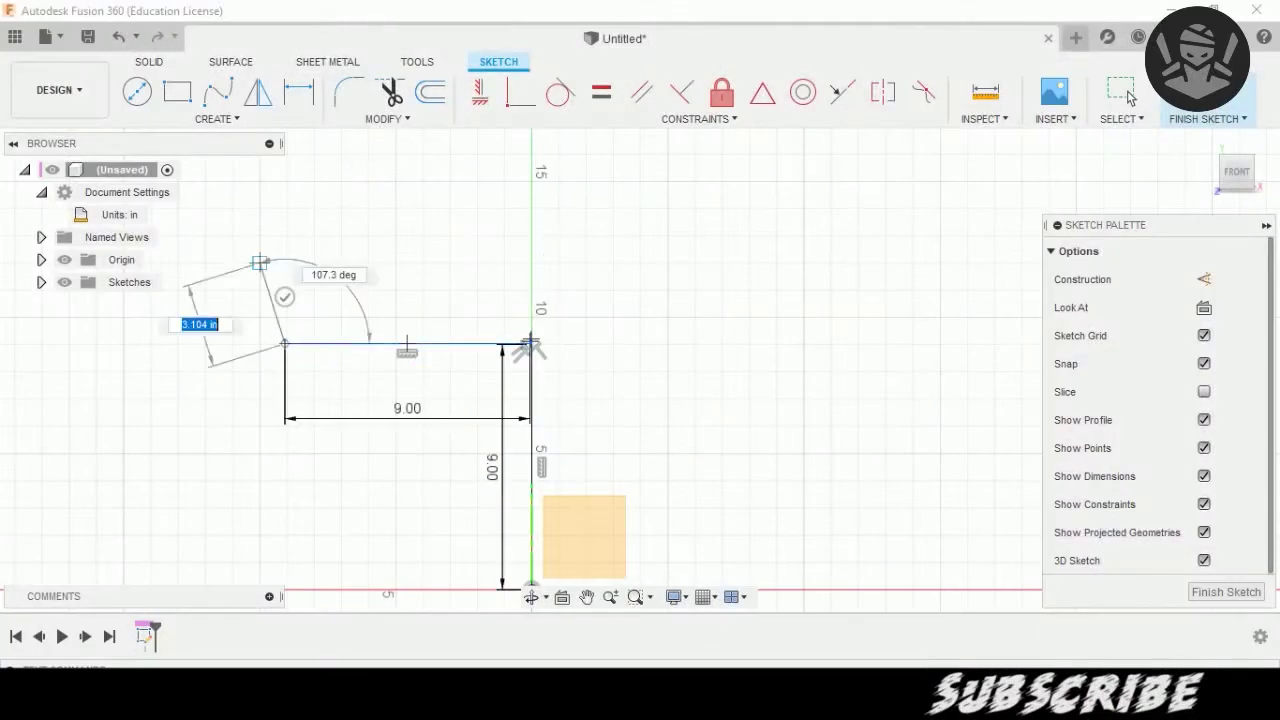
pyautogui.press('Escape')
pyautogui.scroll(1, 560, 363)
pyautogui.scroll(2, 560, 363)
pyautogui.scroll(2, 597, 392)
pyautogui.scroll(2, 597, 392)
pyautogui.scroll(1, 560, 405)
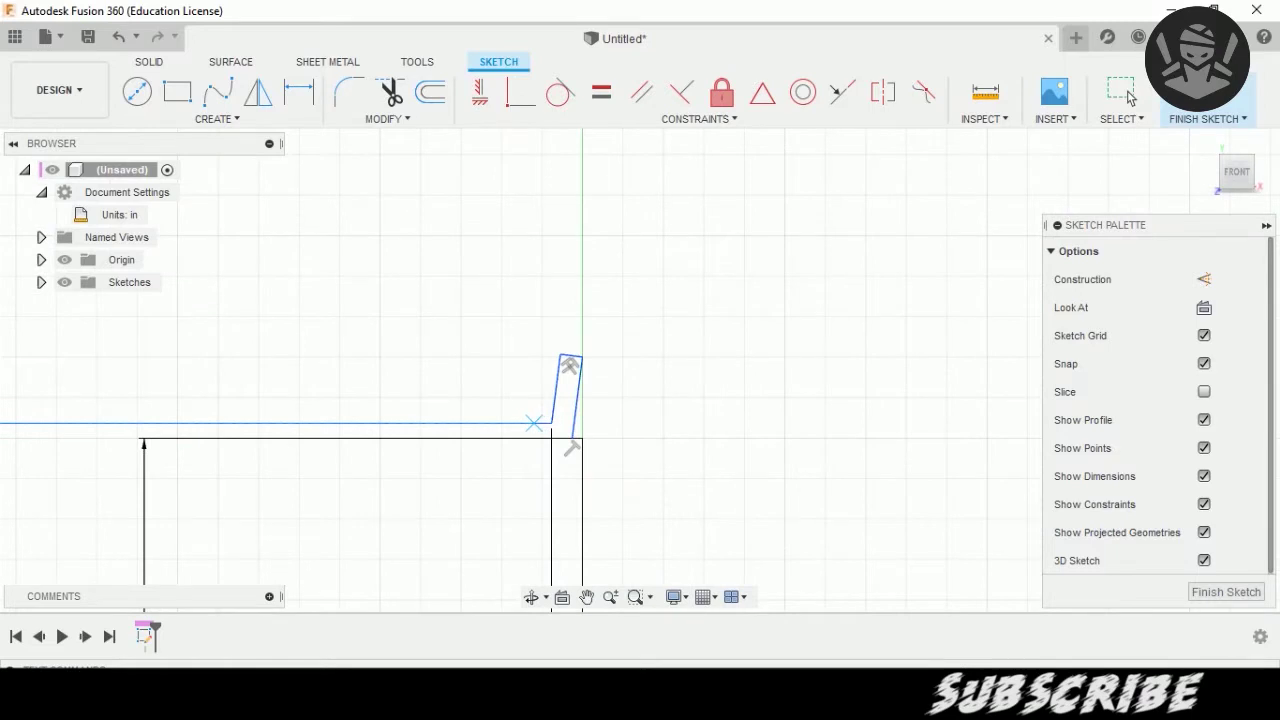
# Draw a closed slanted profile at the upper-right corner of the outline.
pyautogui.click(525, 423)
pyautogui.click(568, 290)
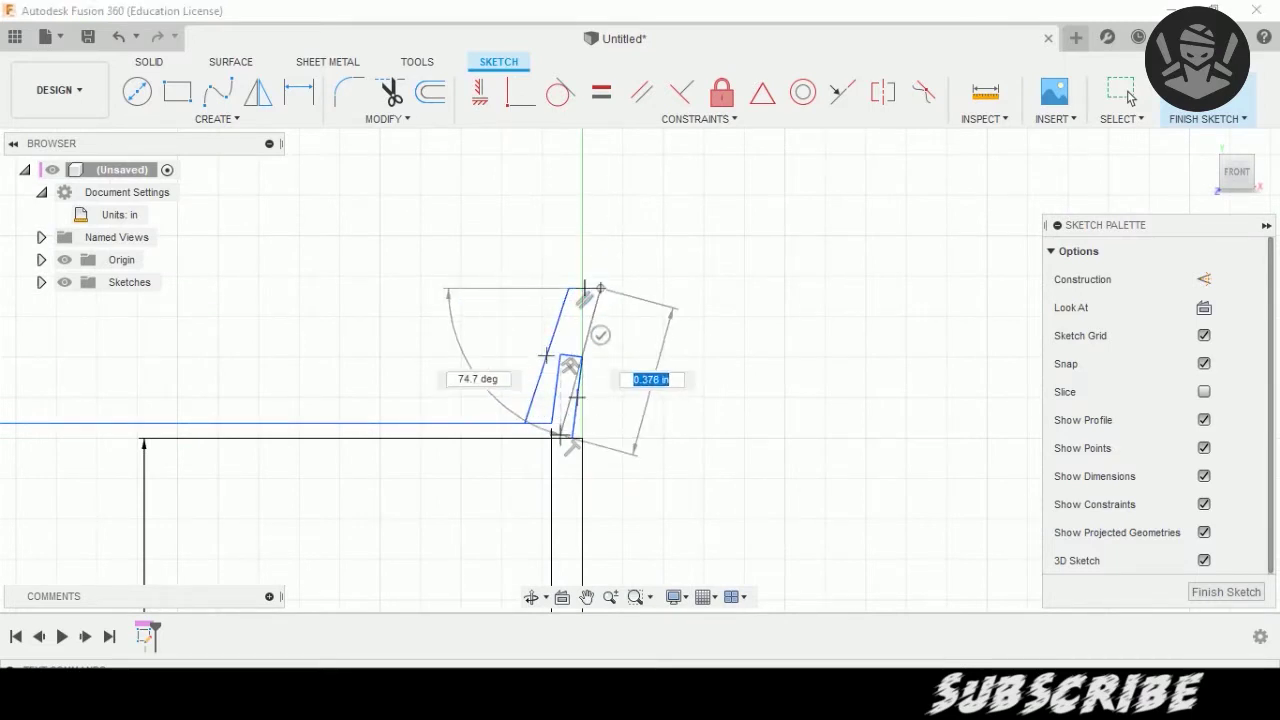
pyautogui.scroll(2, 568, 434)
pyautogui.click(571, 430)
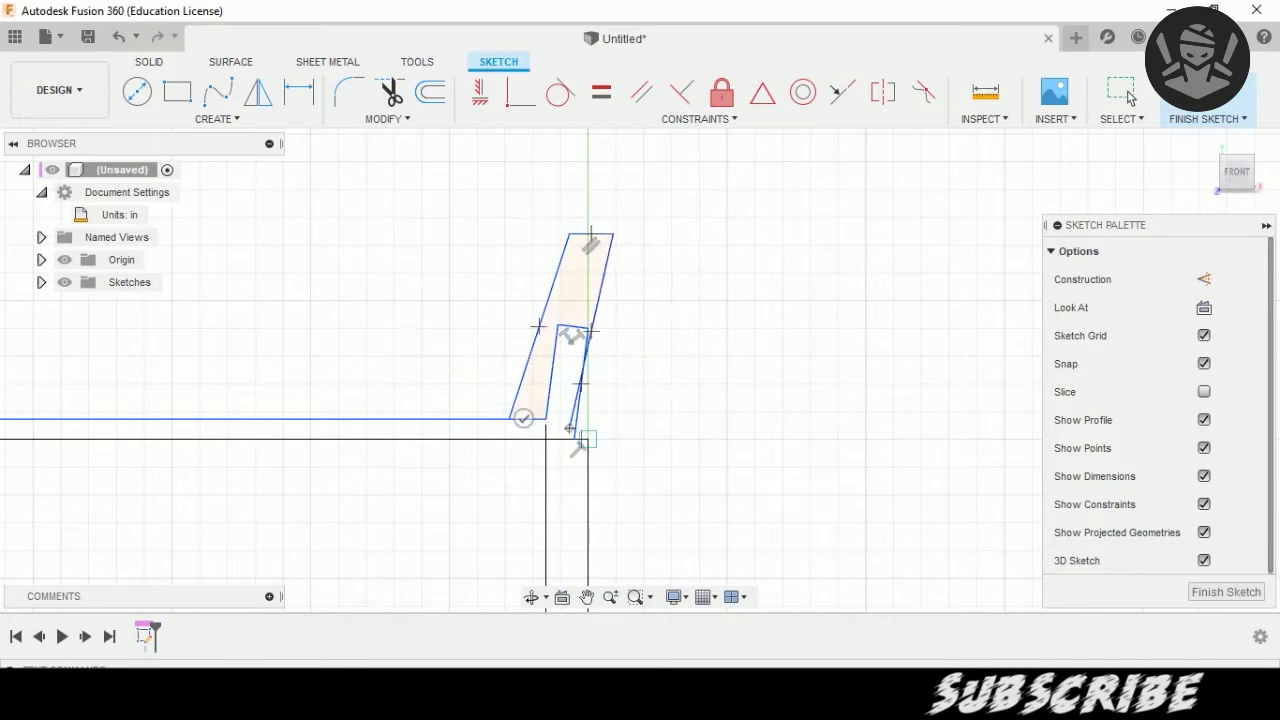
pyautogui.scroll(-5, 628, 373)
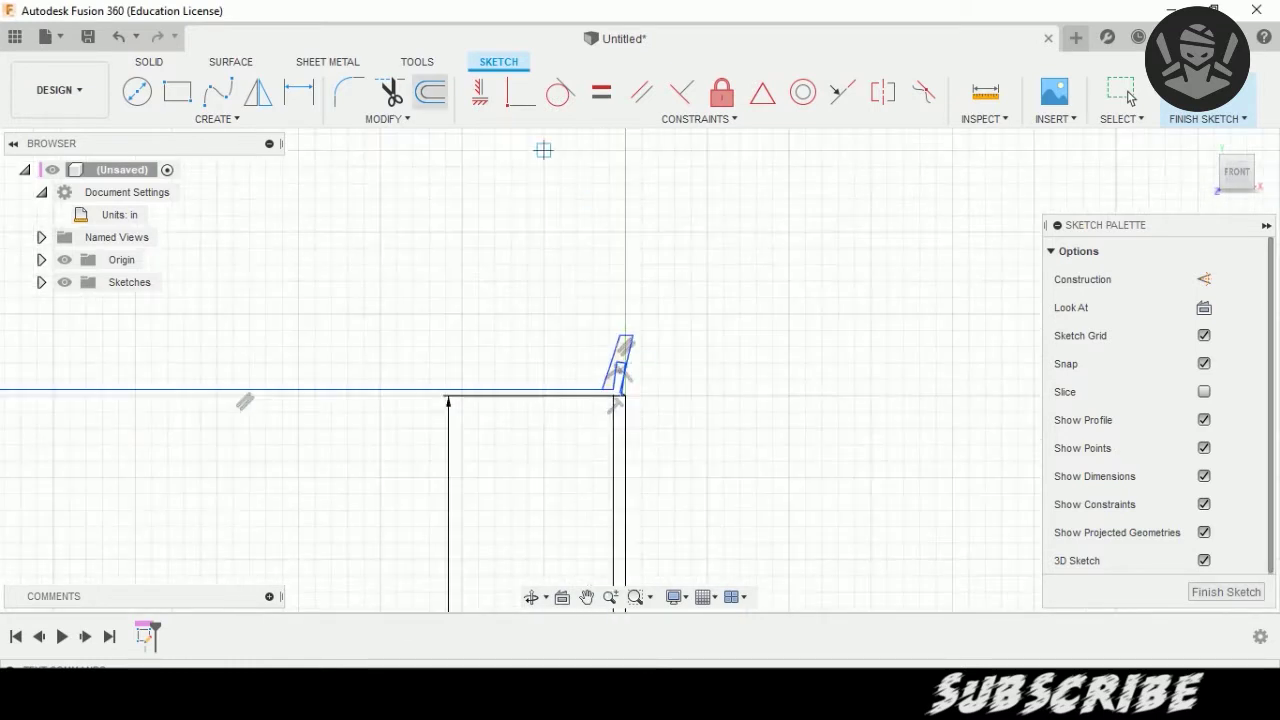
# Trim away the leftover inner segment inside the profile.
pyautogui.press('t')
pyautogui.scroll(5, 618, 373)
pyautogui.click(627, 343)
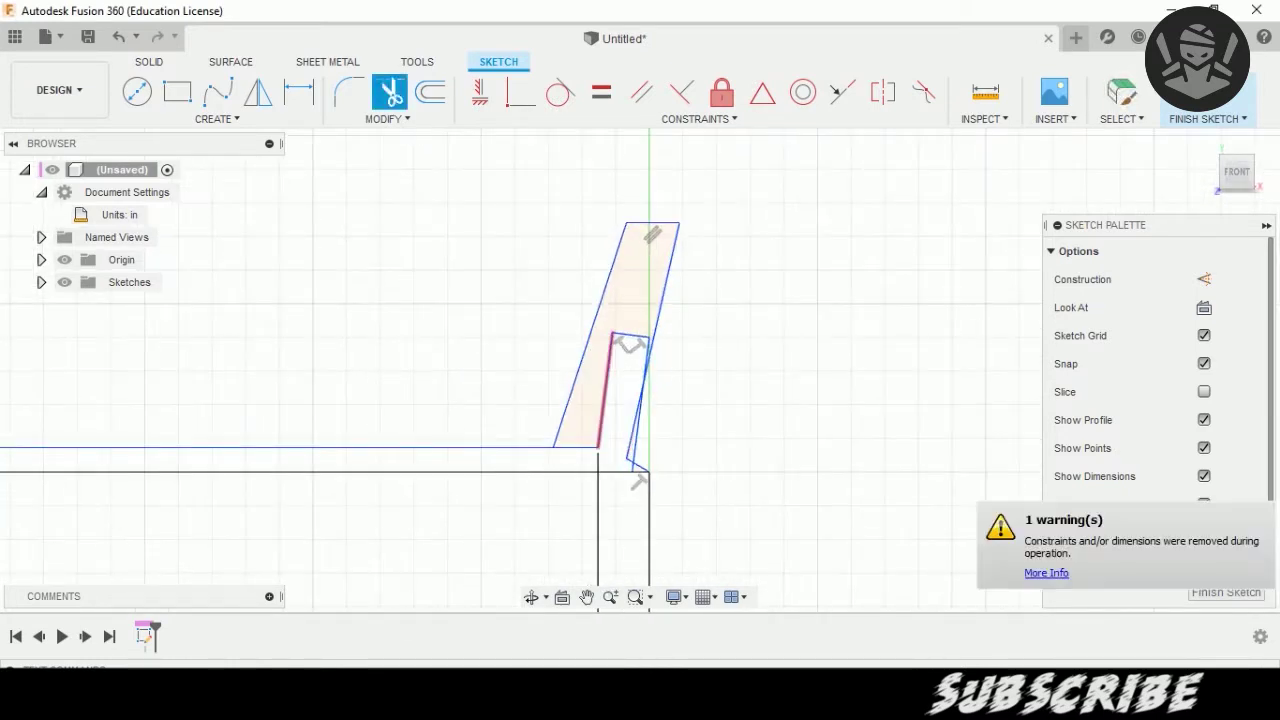
pyautogui.scroll(1, 637, 481)
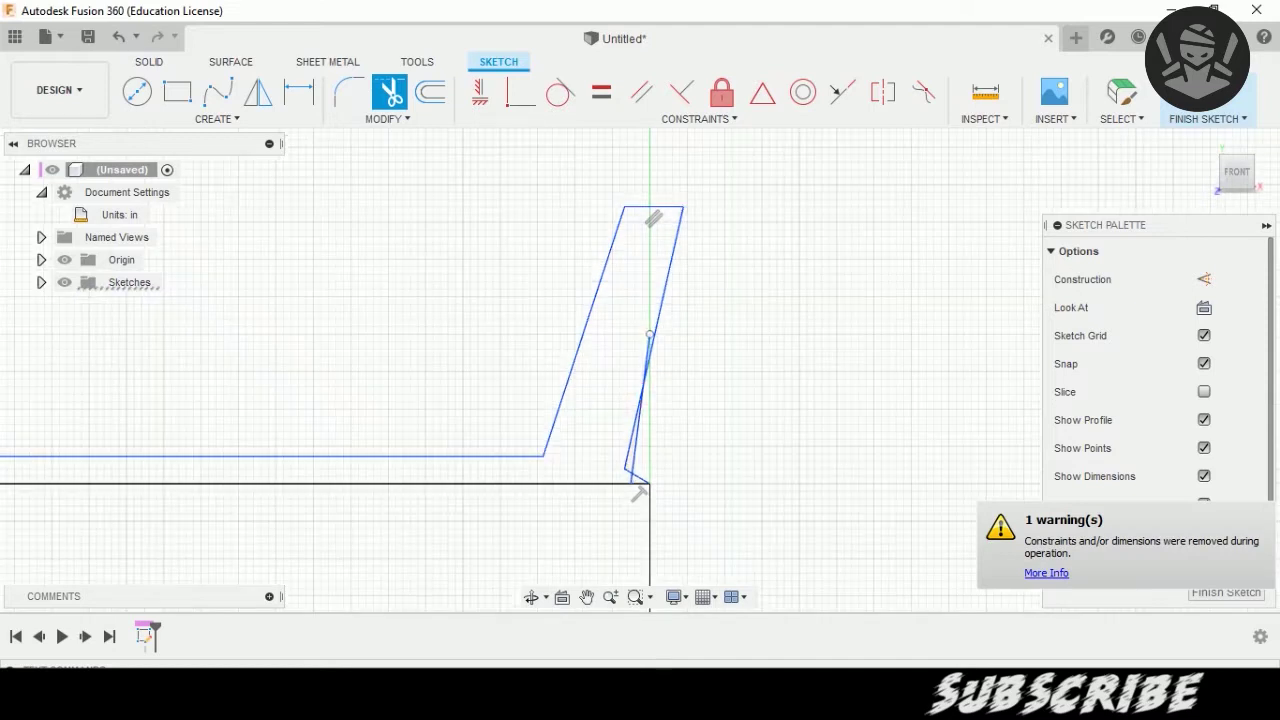
pyautogui.scroll(1, 638, 493)
pyautogui.scroll(2, 643, 497)
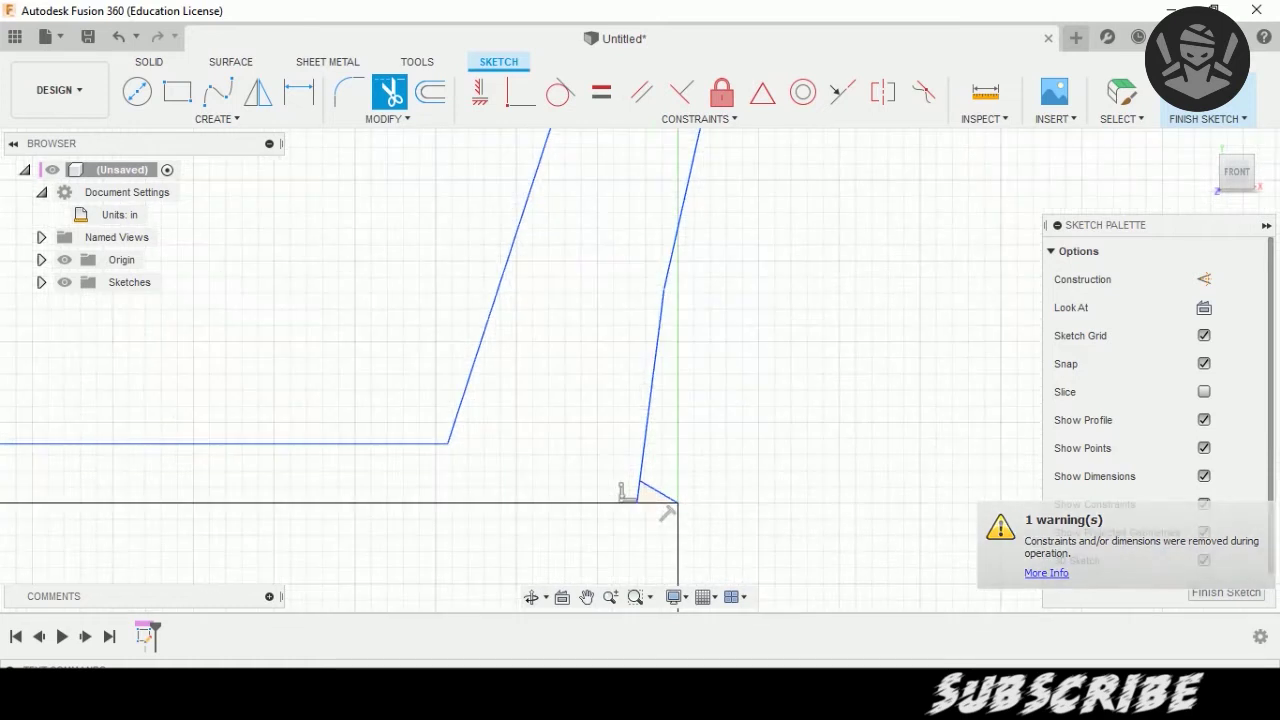
pyautogui.scroll(-1, 639, 500)
pyautogui.press('Escape')
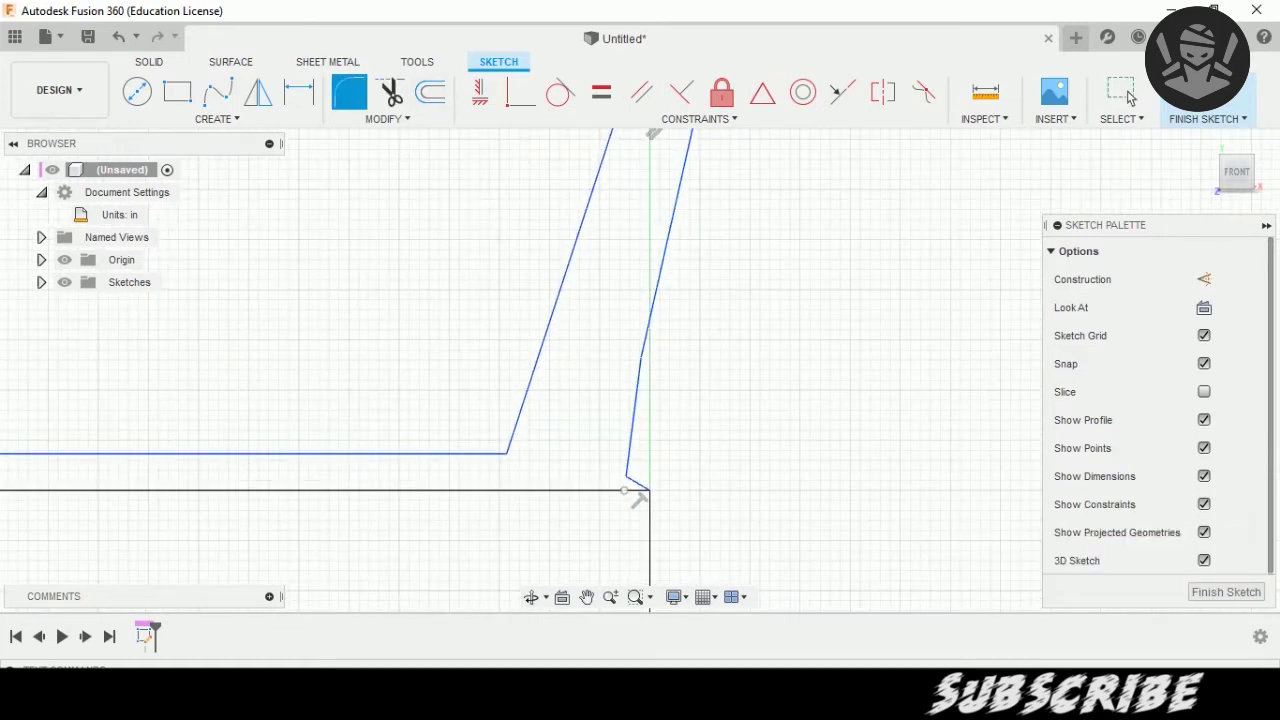
# Fillet the profile's inside and lower-right base corners with 0.09 in radius.
pyautogui.click(639, 497)
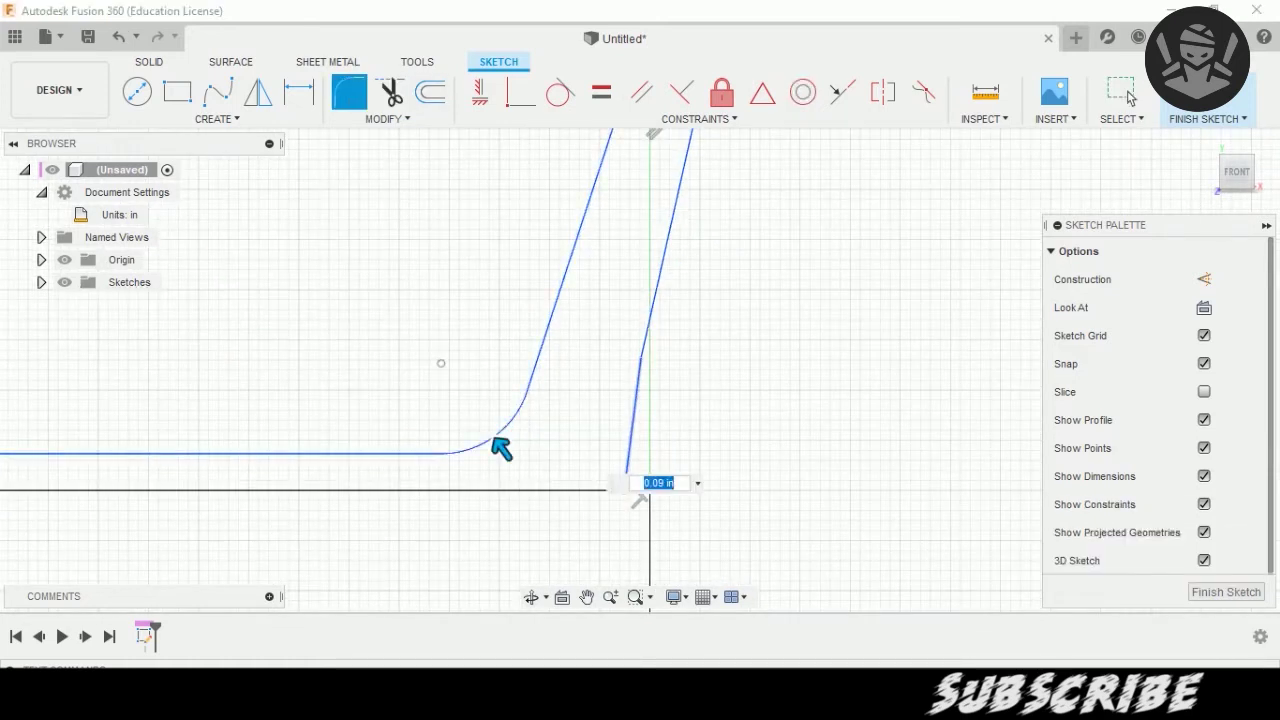
pyautogui.click(639, 494)
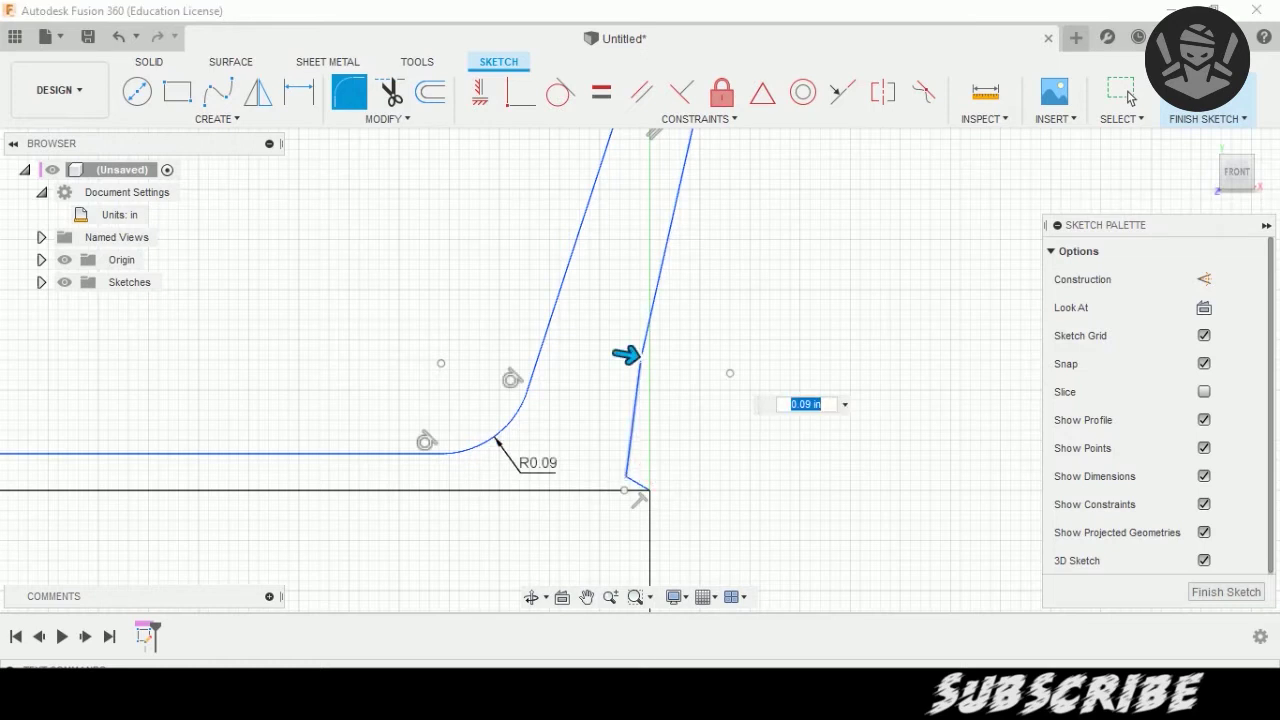
pyautogui.press('Return')
pyautogui.click(638, 497)
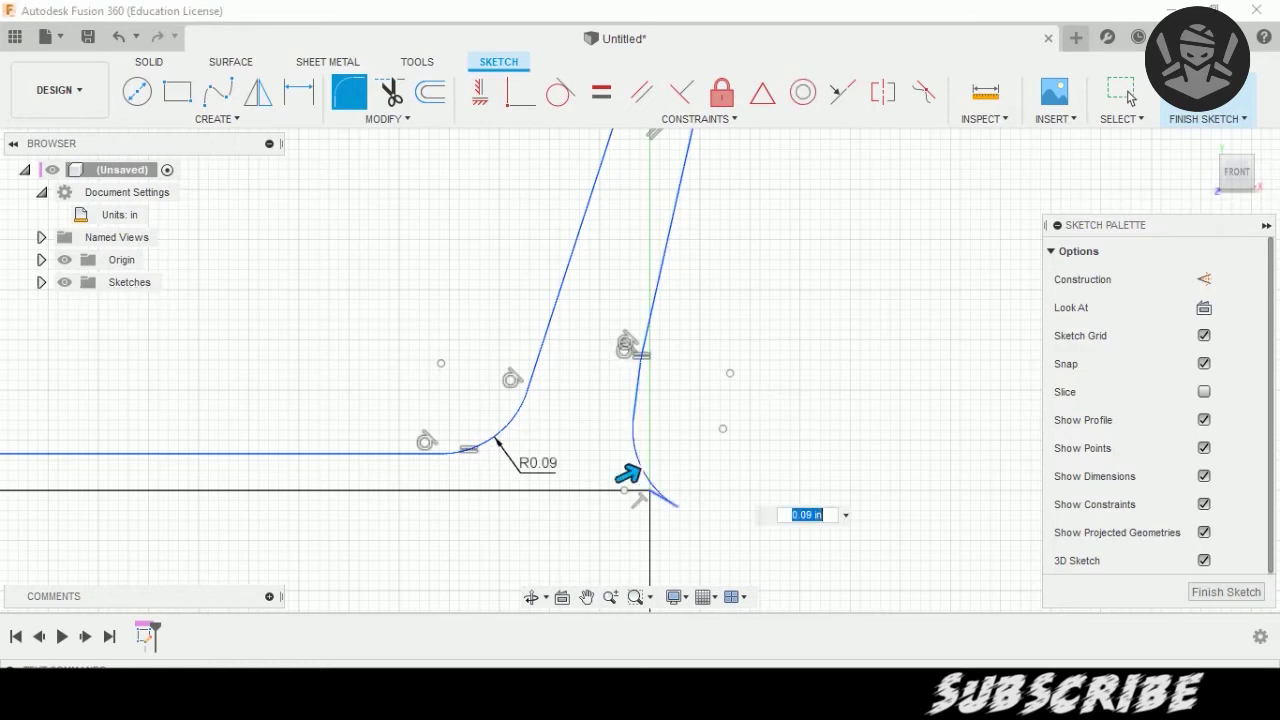
pyautogui.scroll(5, 650, 490)
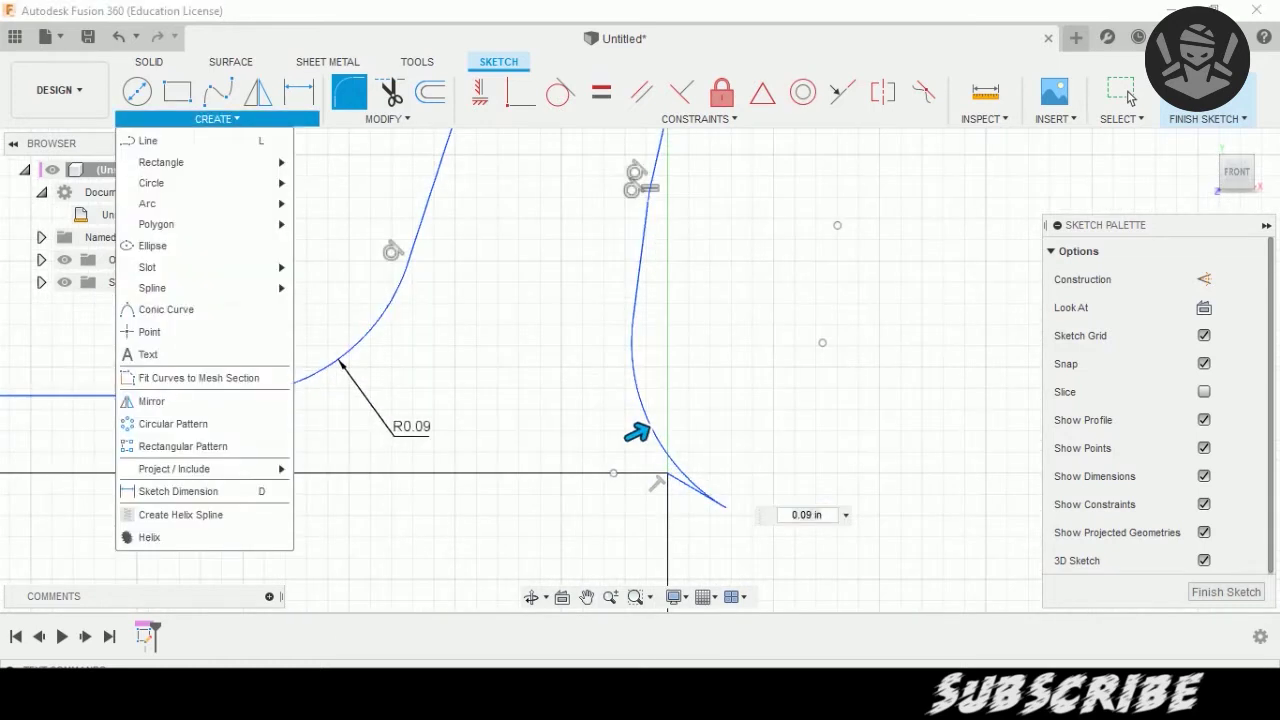
pyautogui.press('Return')
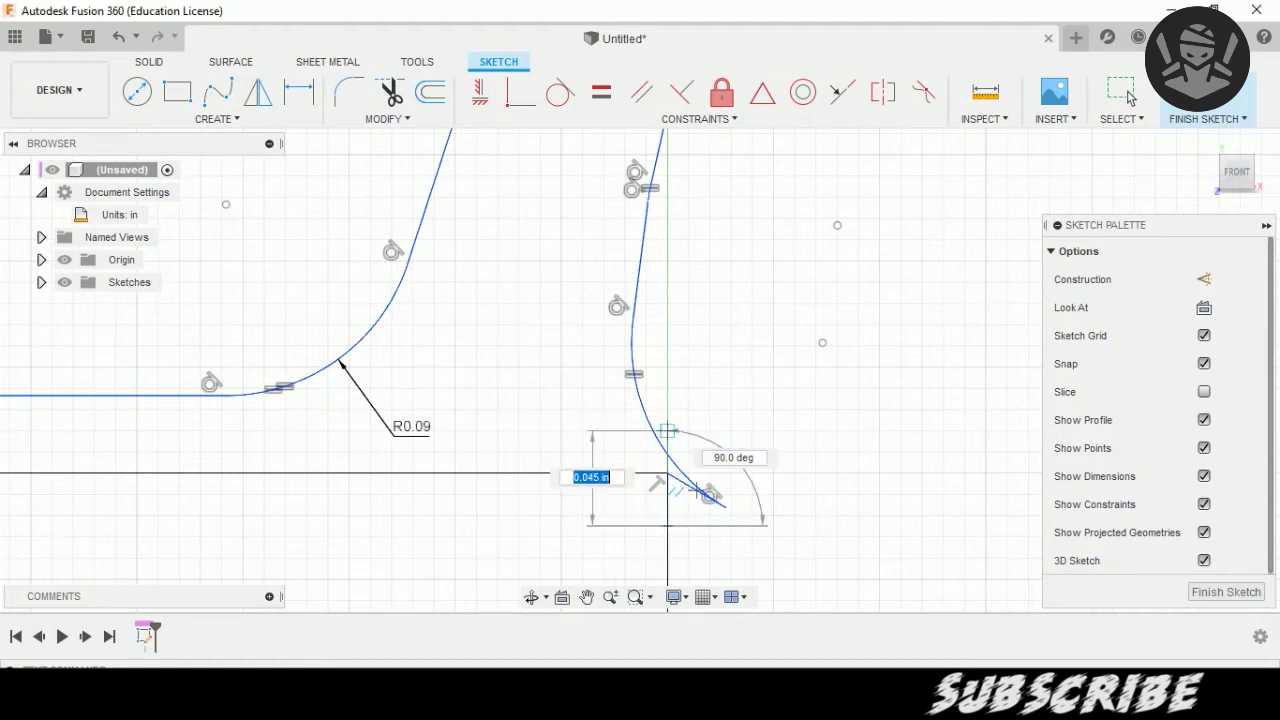
# Trim the fillet overhang below the line.
pyautogui.press('t')
pyautogui.scroll(2, 660, 488)
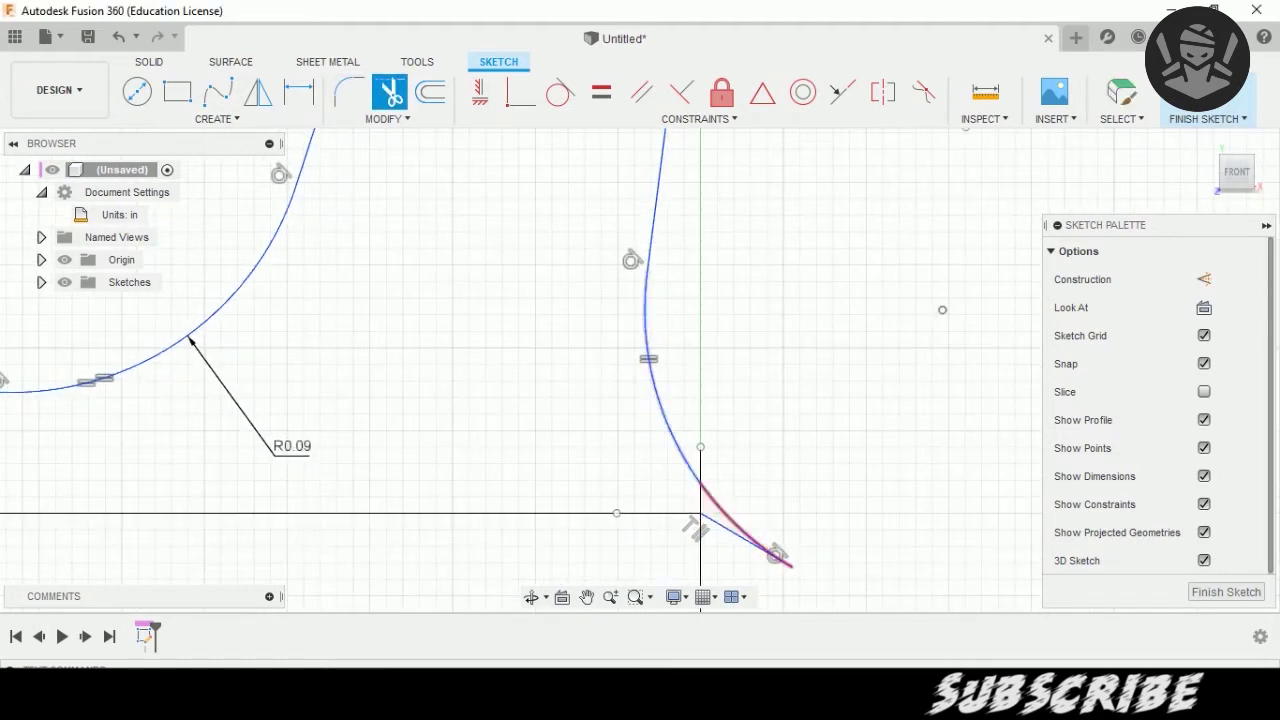
pyautogui.click(705, 515)
pyautogui.scroll(-2, 693, 528)
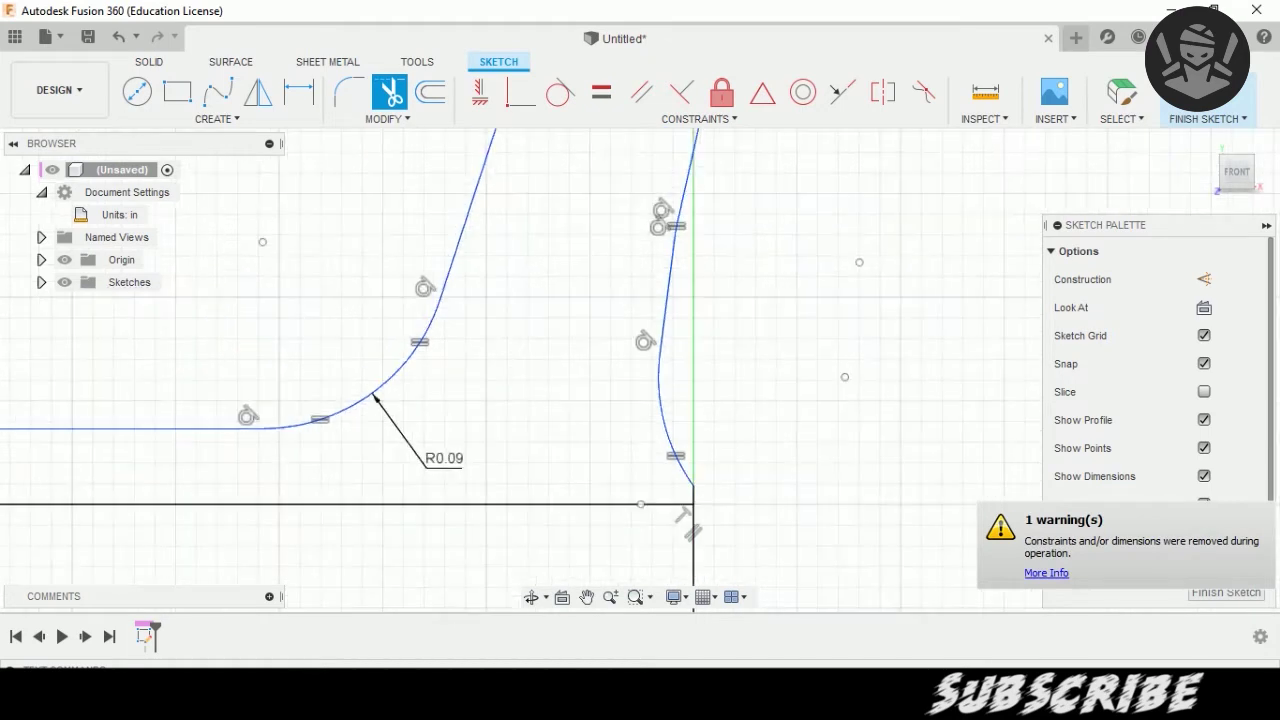
pyautogui.scroll(-1, 507, 540)
pyautogui.scroll(-2, 507, 540)
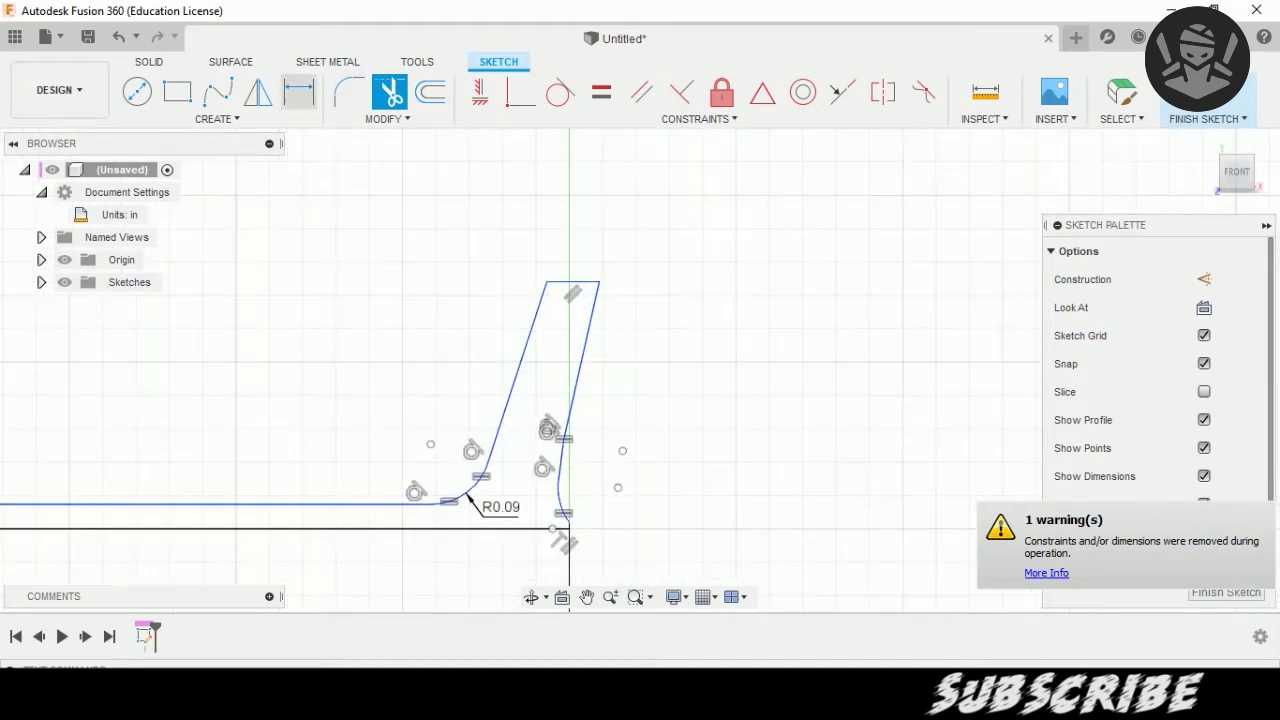
# Round the profile's top-left corner with a 0.02 in fillet.
pyautogui.click(349, 92)
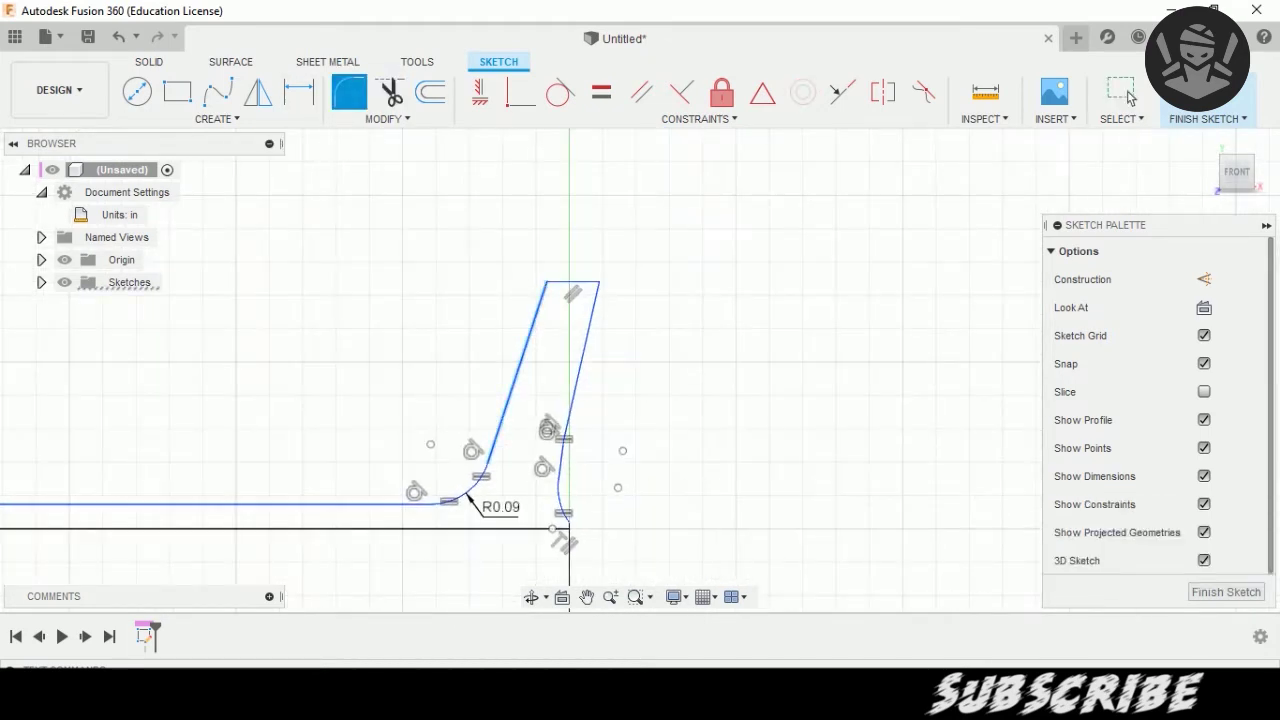
pyautogui.click(546, 283)
pyautogui.scroll(-2, 800, 320)
pyautogui.scroll(-2, 800, 320)
pyautogui.scroll(-2, 707, 285)
pyautogui.scroll(-2, 707, 285)
pyautogui.scroll(-1, 707, 285)
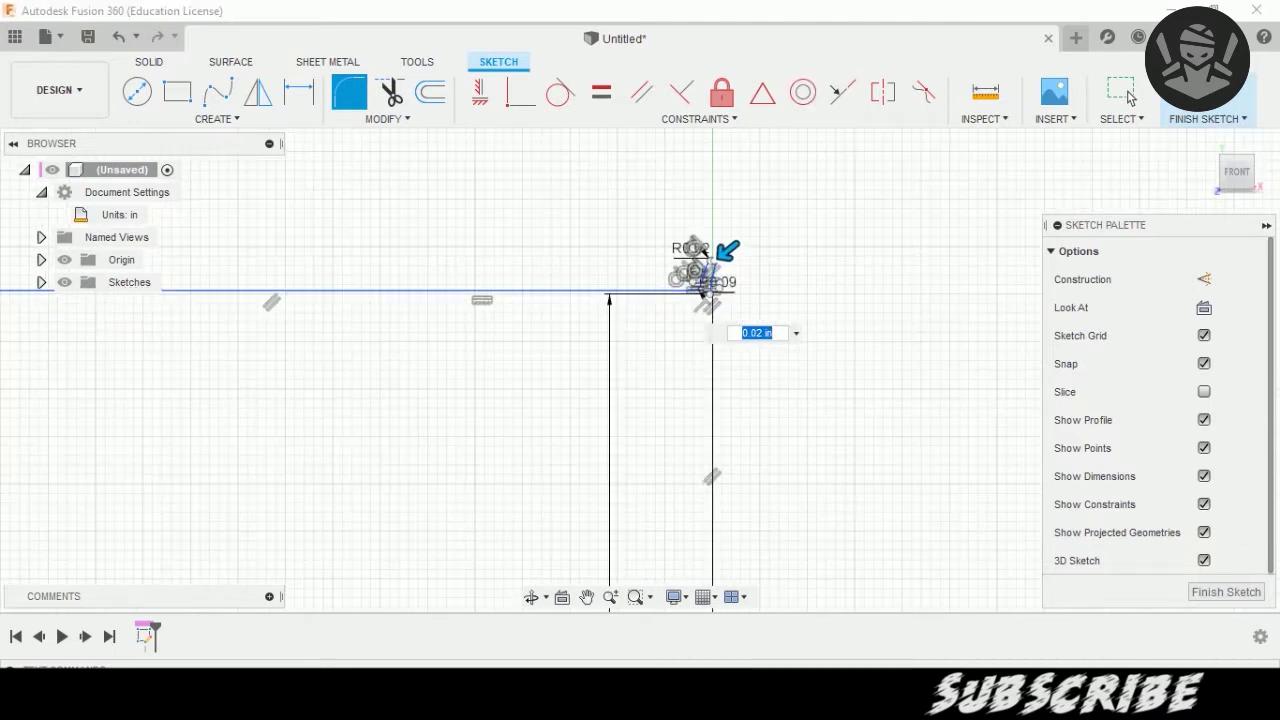
pyautogui.scroll(-2, 402, 278)
pyautogui.click(214, 119)
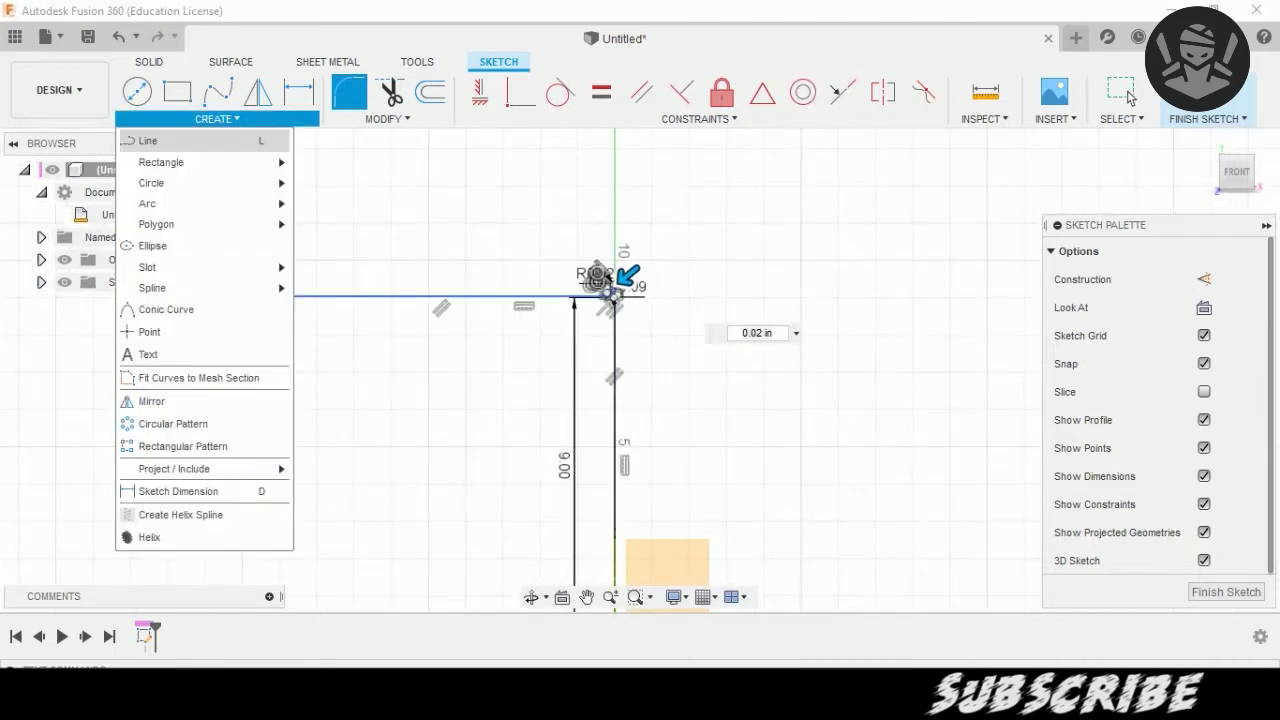
# Draw the left-end lip: a short angled segment and a 0.45 in vertical segment.
pyautogui.press('Escape')
pyautogui.press('Escape')
pyautogui.scroll(-2, 590, 270)
pyautogui.scroll(-2, 560, 250)
pyautogui.scroll(1, 573, 235)
pyautogui.scroll(3, 358, 253)
pyautogui.scroll(2, 358, 253)
pyautogui.click(393, 253)
pyautogui.scroll(2, 388, 248)
pyautogui.scroll(1, 400, 251)
pyautogui.scroll(1, 395, 243)
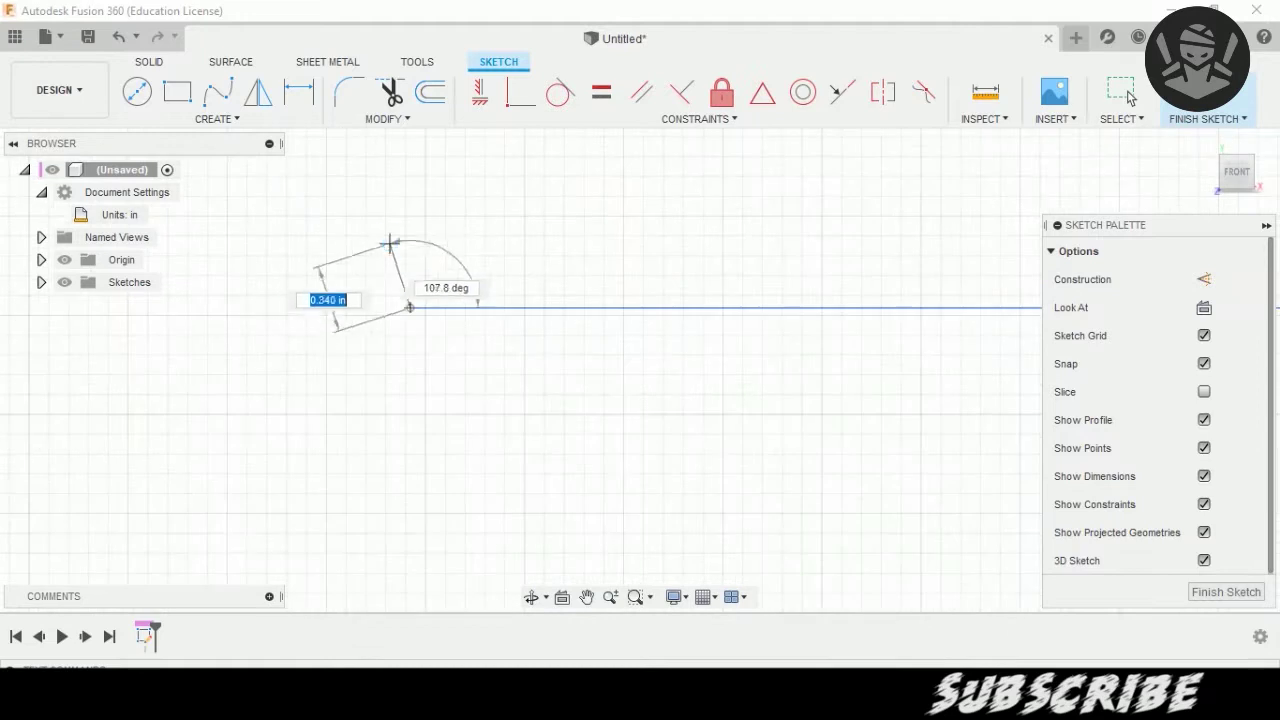
pyautogui.click(405, 255)
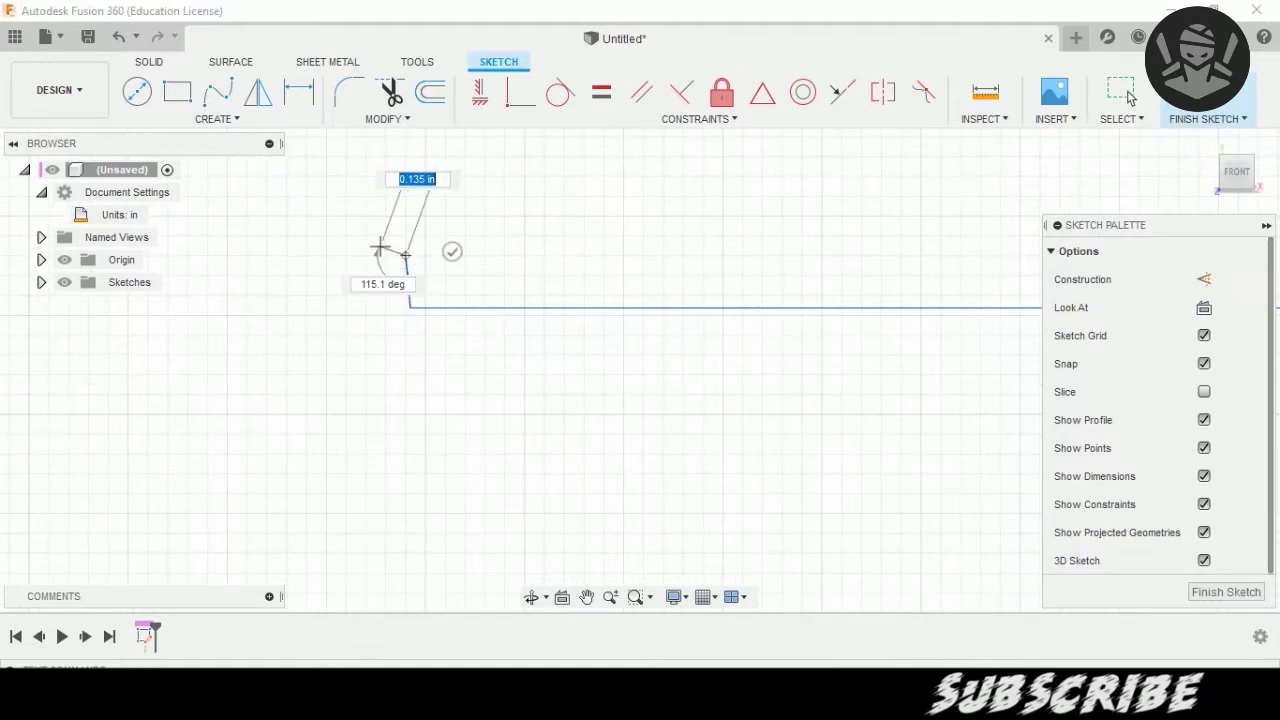
pyautogui.scroll(2, 405, 257)
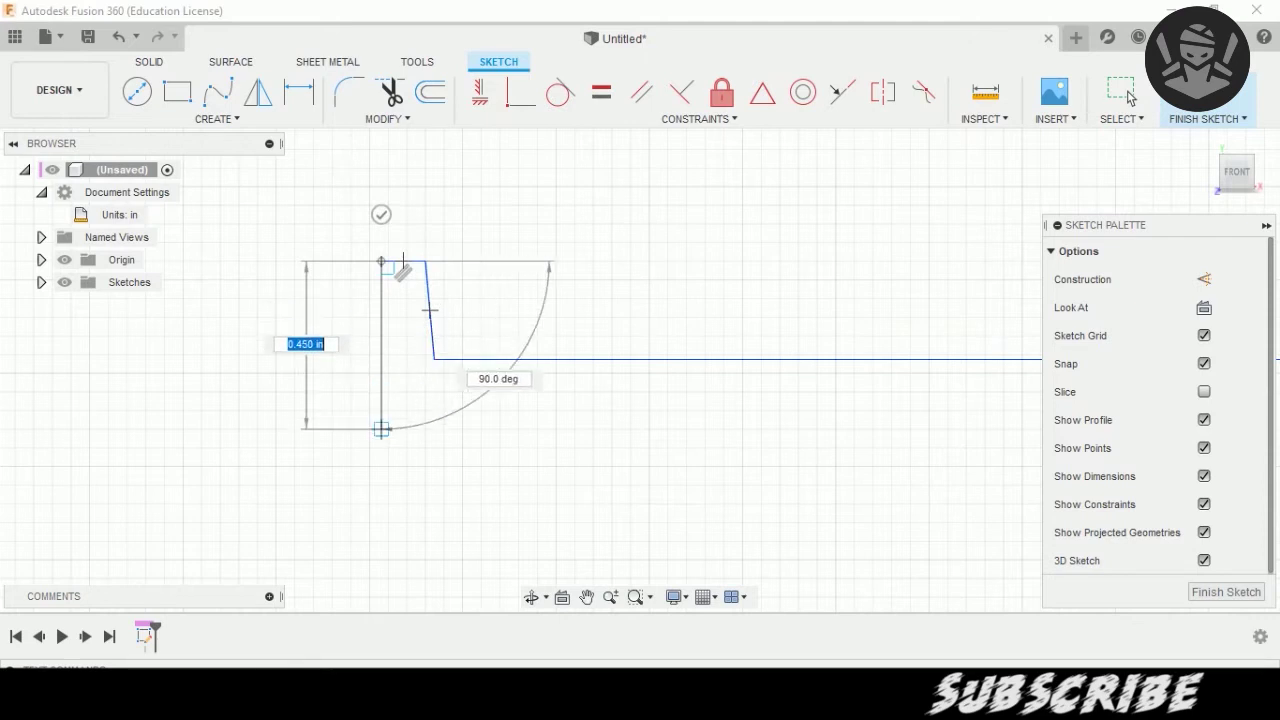
pyautogui.click(380, 430)
# Lay the long 9.218 in horizontal line across the profile, closing its left end.
pyautogui.scroll(-2, 293, 368)
pyautogui.scroll(3, 771, 360)
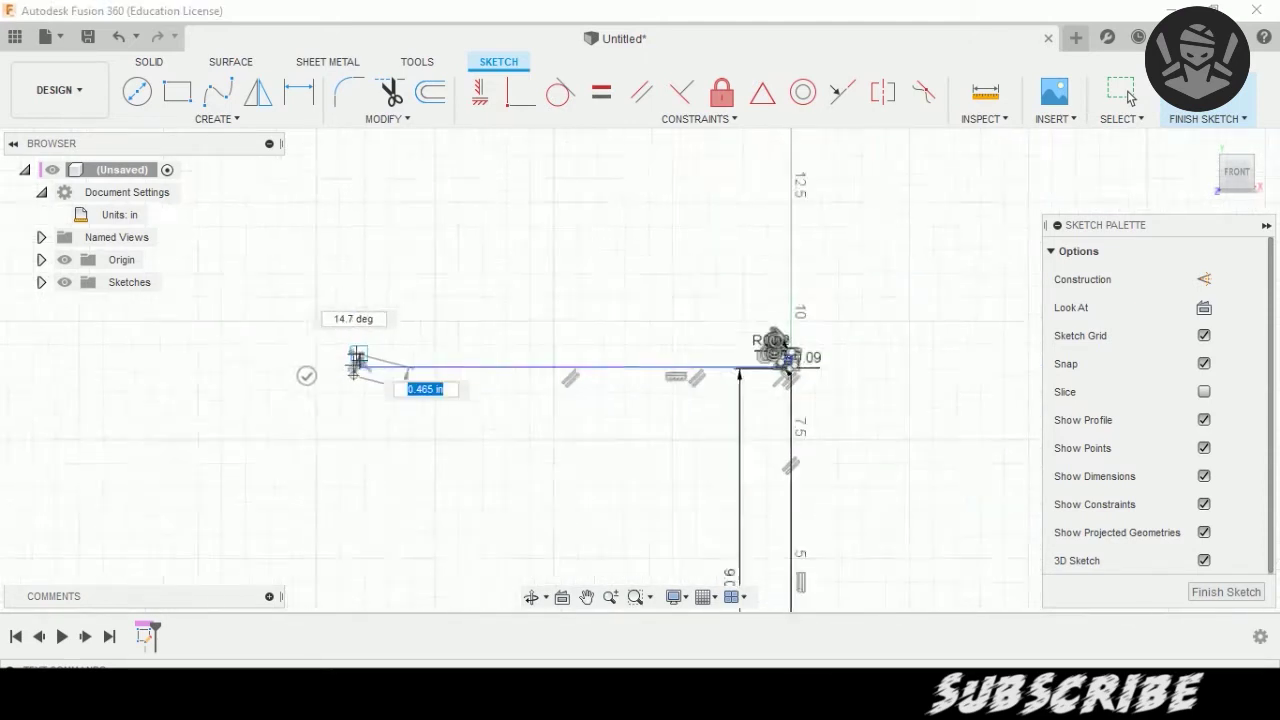
pyautogui.scroll(2, 623, 351)
pyautogui.moveTo(575, 288); pyautogui.dragTo(608, 307, button='middle')
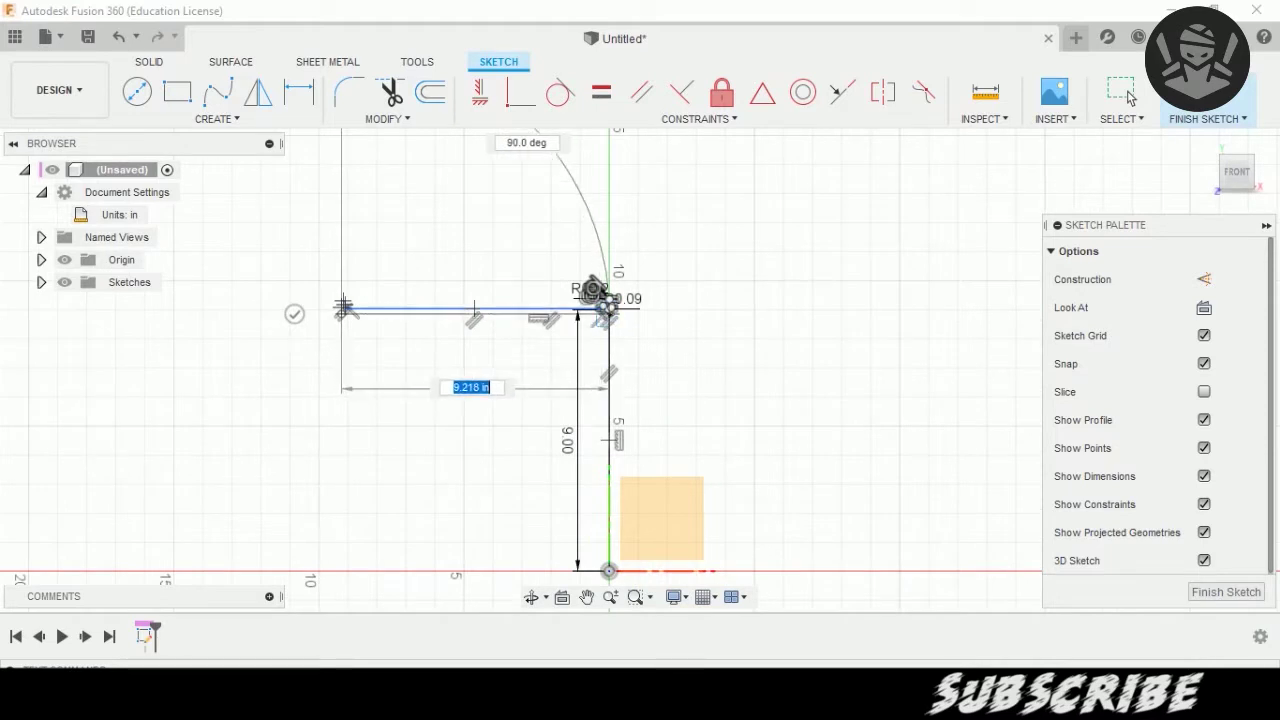
pyautogui.scroll(1, 343, 305)
pyautogui.click(315, 306)
pyautogui.click(605, 310)
pyautogui.scroll(1, 300, 315)
pyautogui.scroll(1, 310, 305)
pyautogui.scroll(2, 320, 292)
pyautogui.scroll(2, 322, 292)
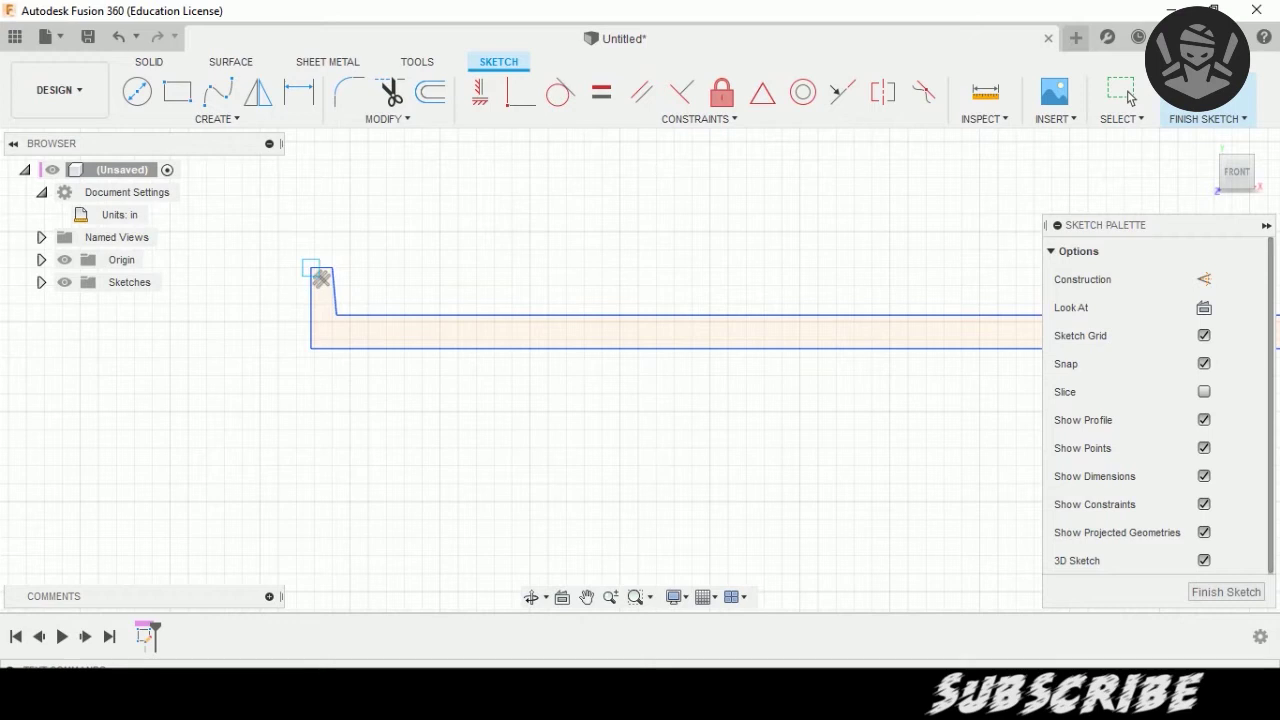
# Run the bottom edge back to the right end, trim extras, and finish the sketch.
pyautogui.click(311, 348)
pyautogui.scroll(-3, 240, 410)
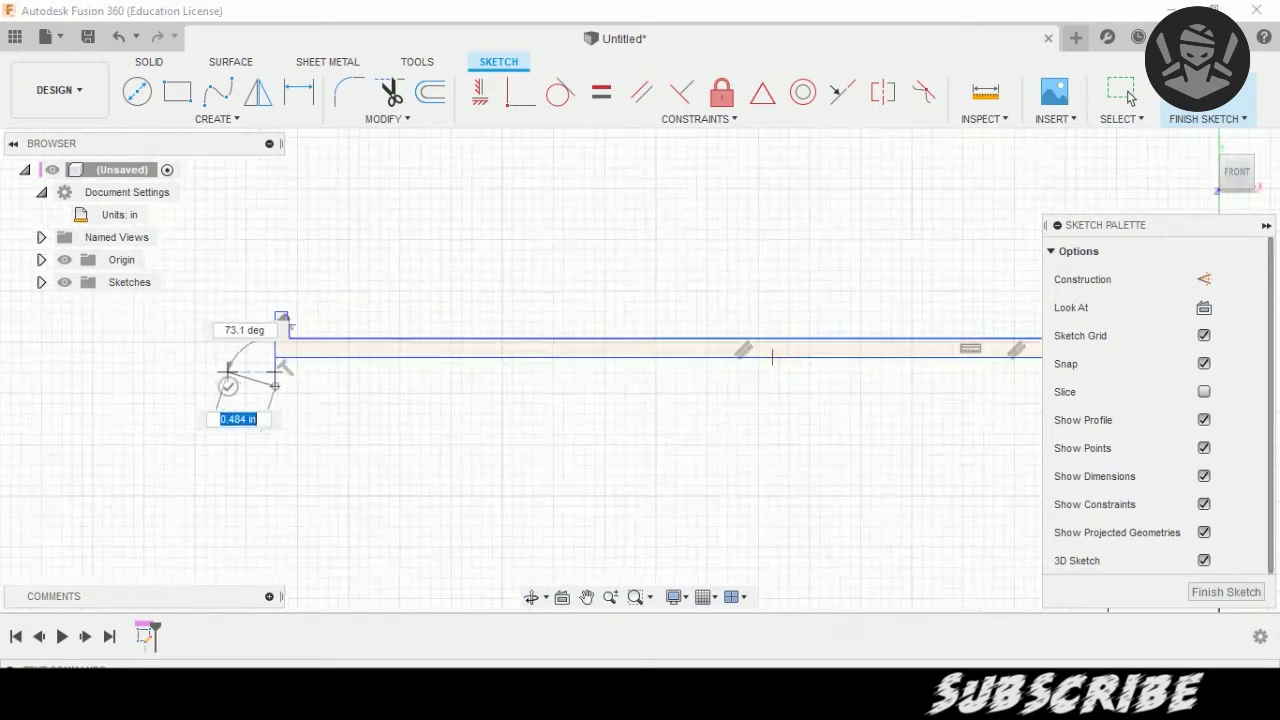
pyautogui.click(918, 382)
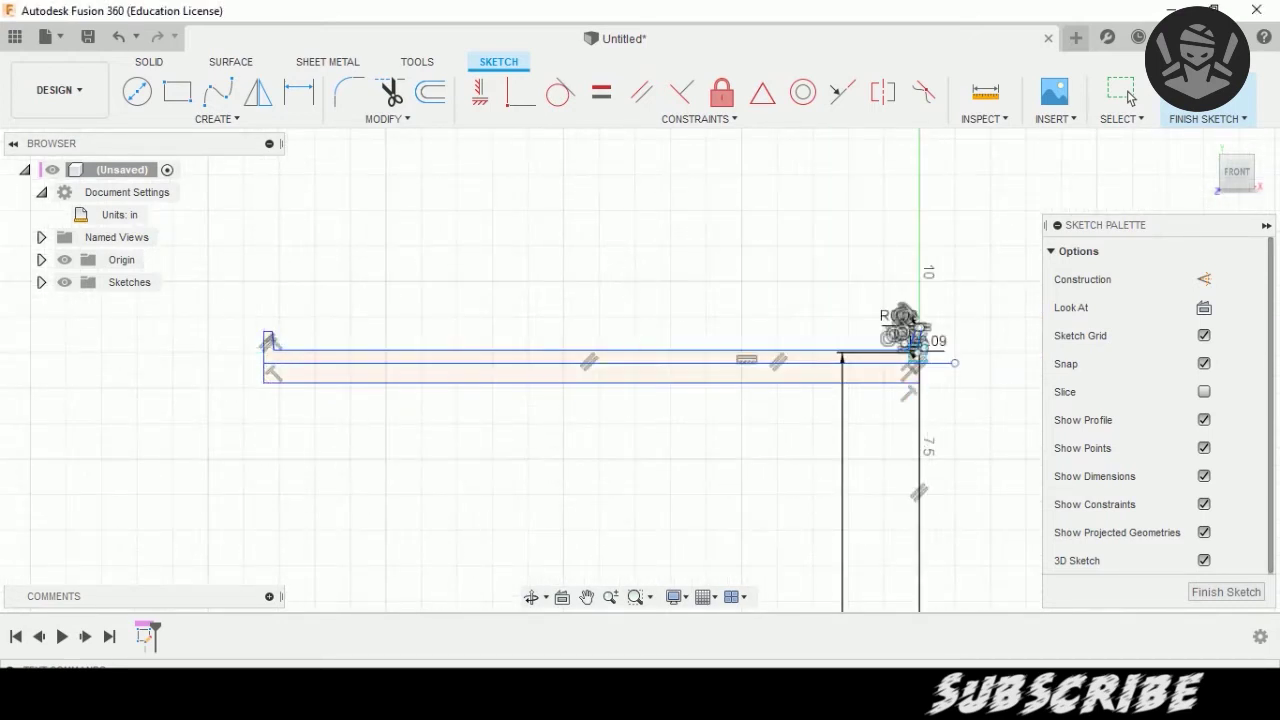
pyautogui.scroll(3, 918, 370)
pyautogui.click(905, 345)
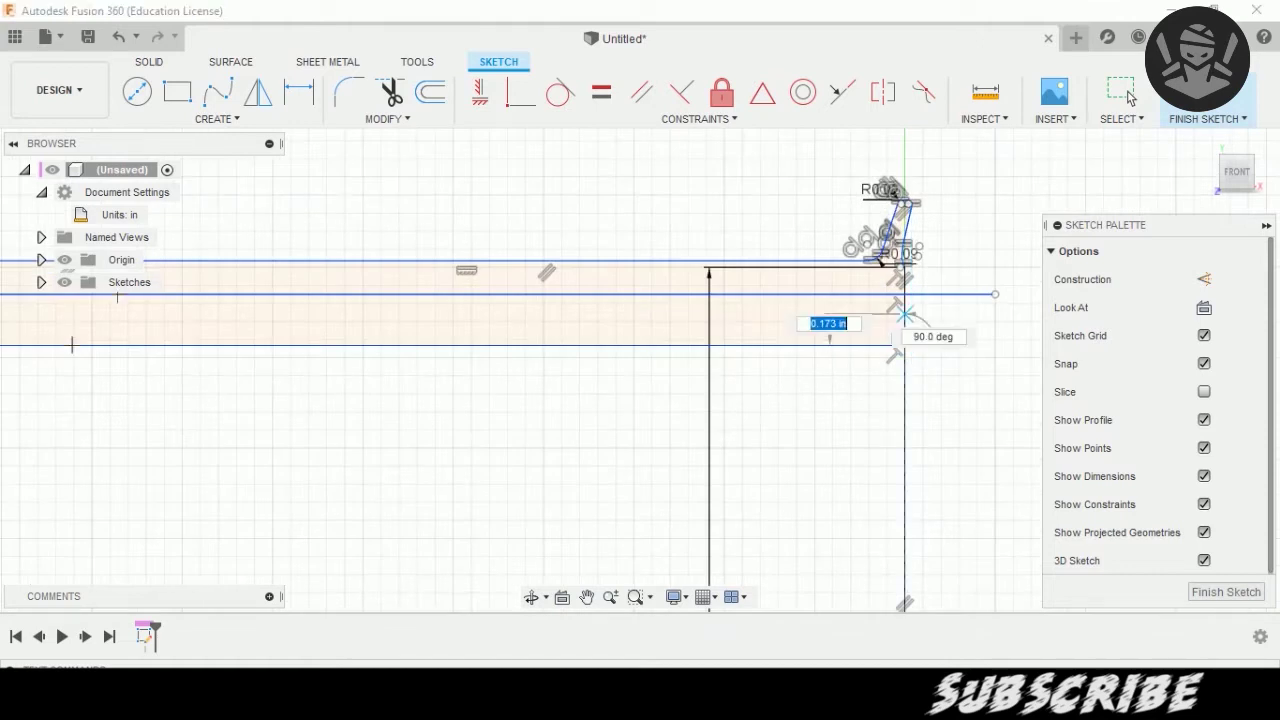
pyautogui.click(390, 92)
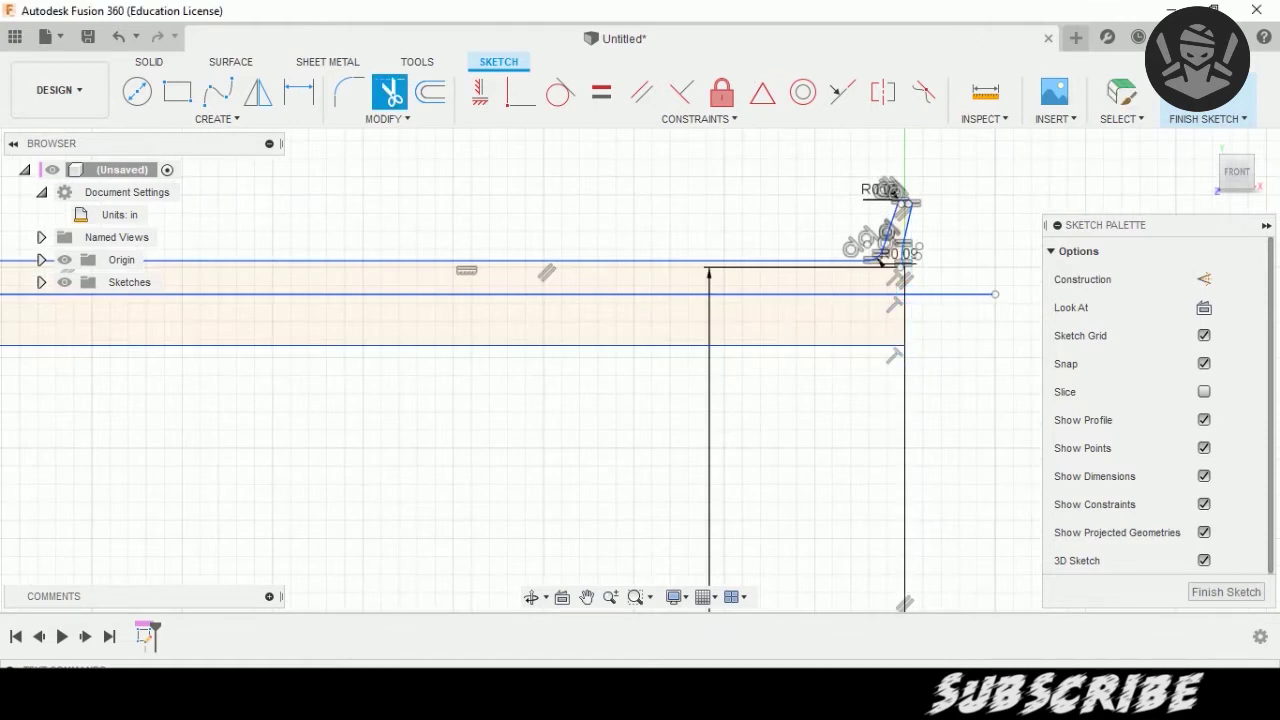
pyautogui.click(150, 61)
pyautogui.click(177, 92)
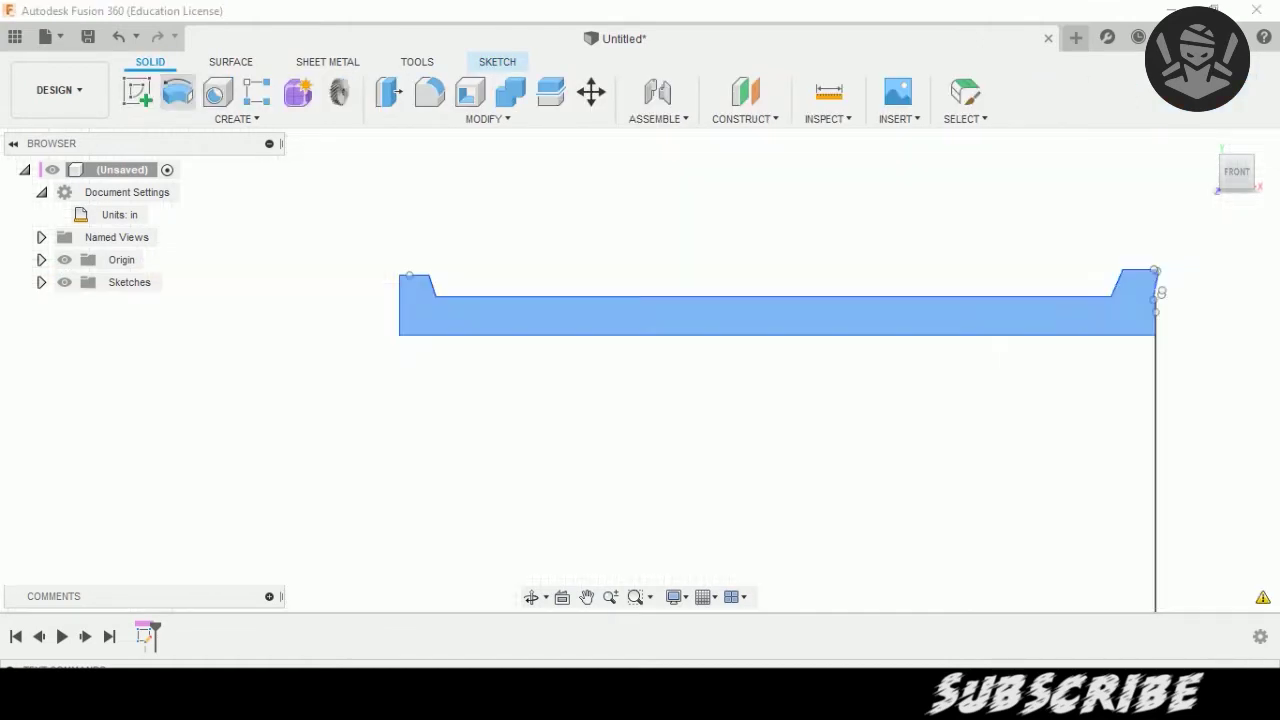
# Revolve the rim profile 360° around the vertical line to create Body1.
pyautogui.scroll(-2, 671, 303)
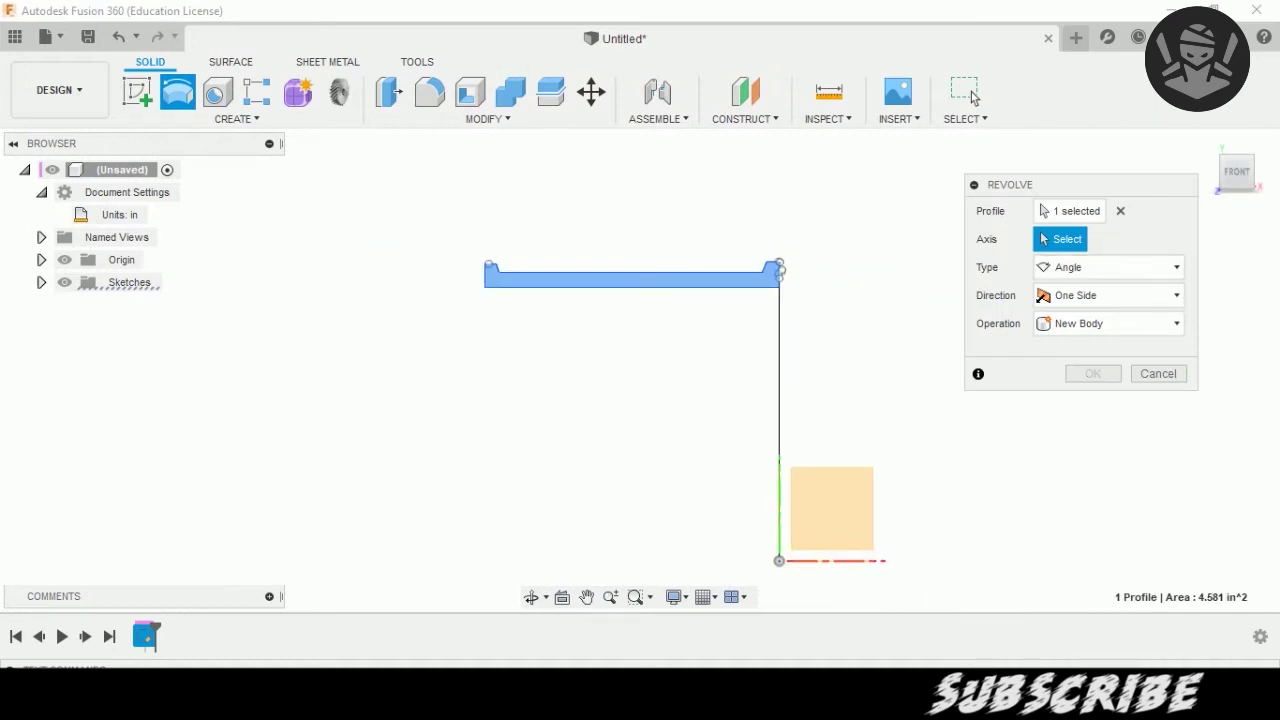
pyautogui.click(779, 400)
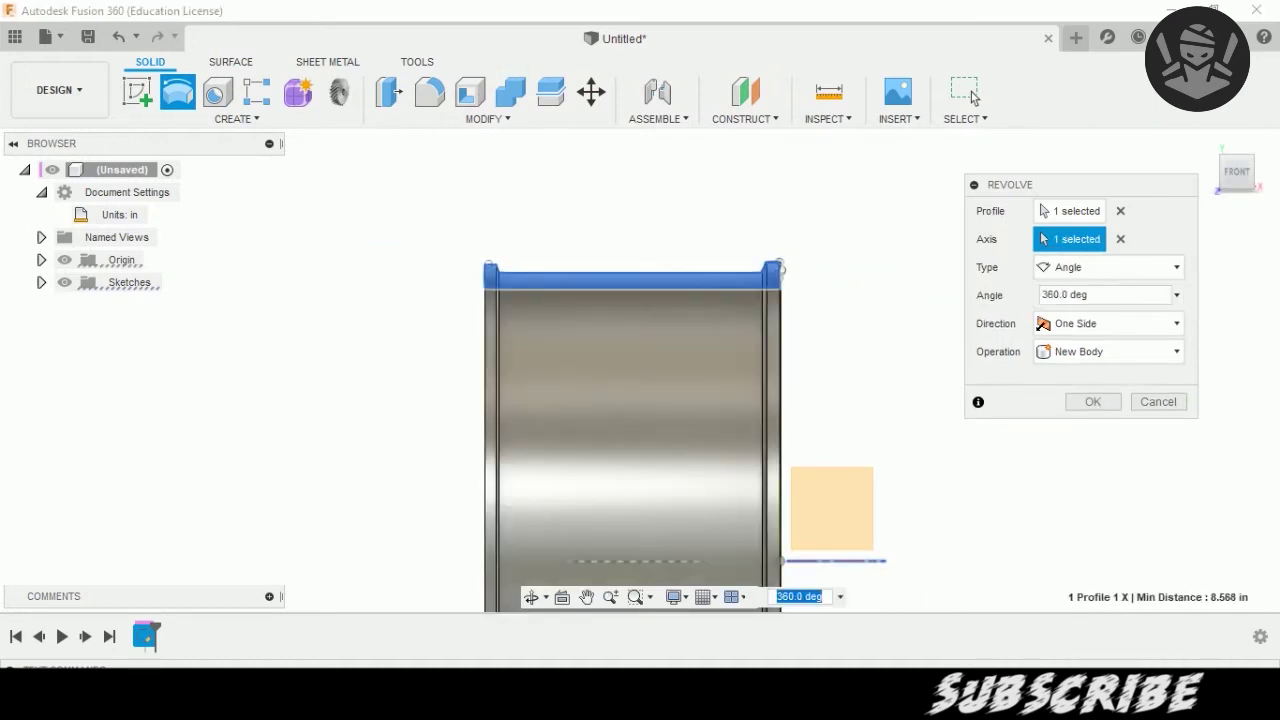
pyautogui.press('Return')
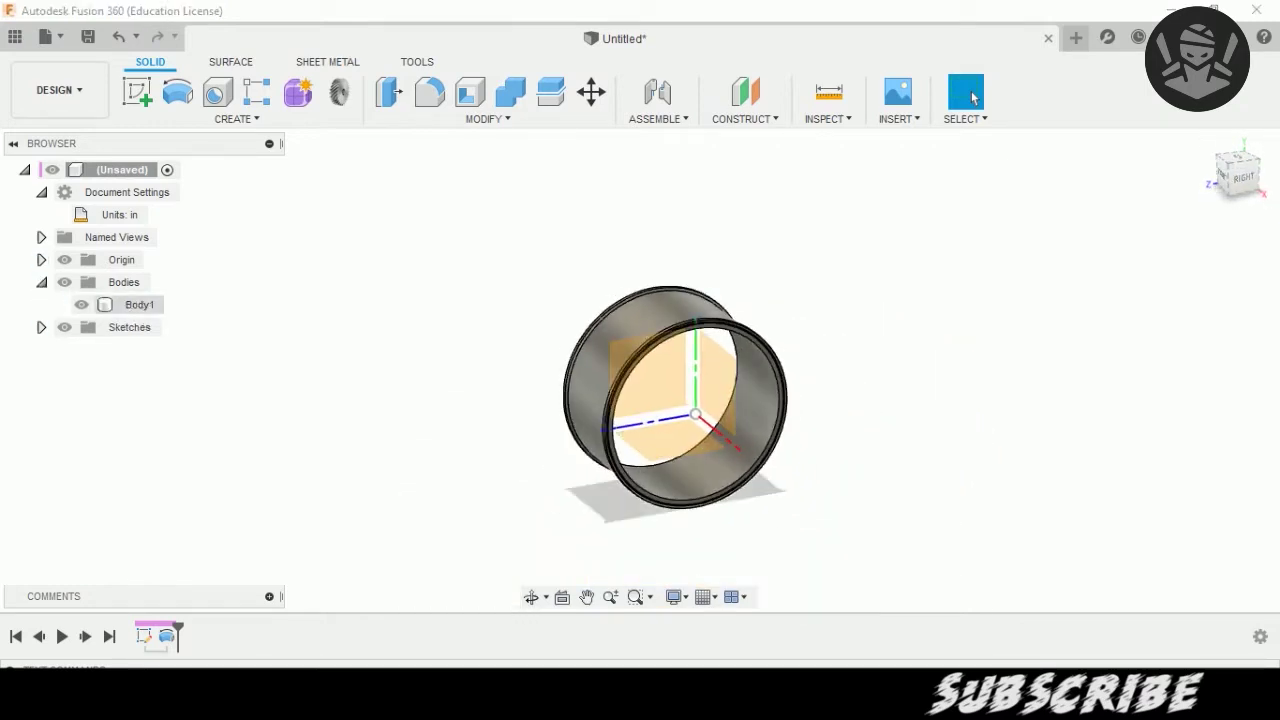
pyautogui.rightClick(103, 304)
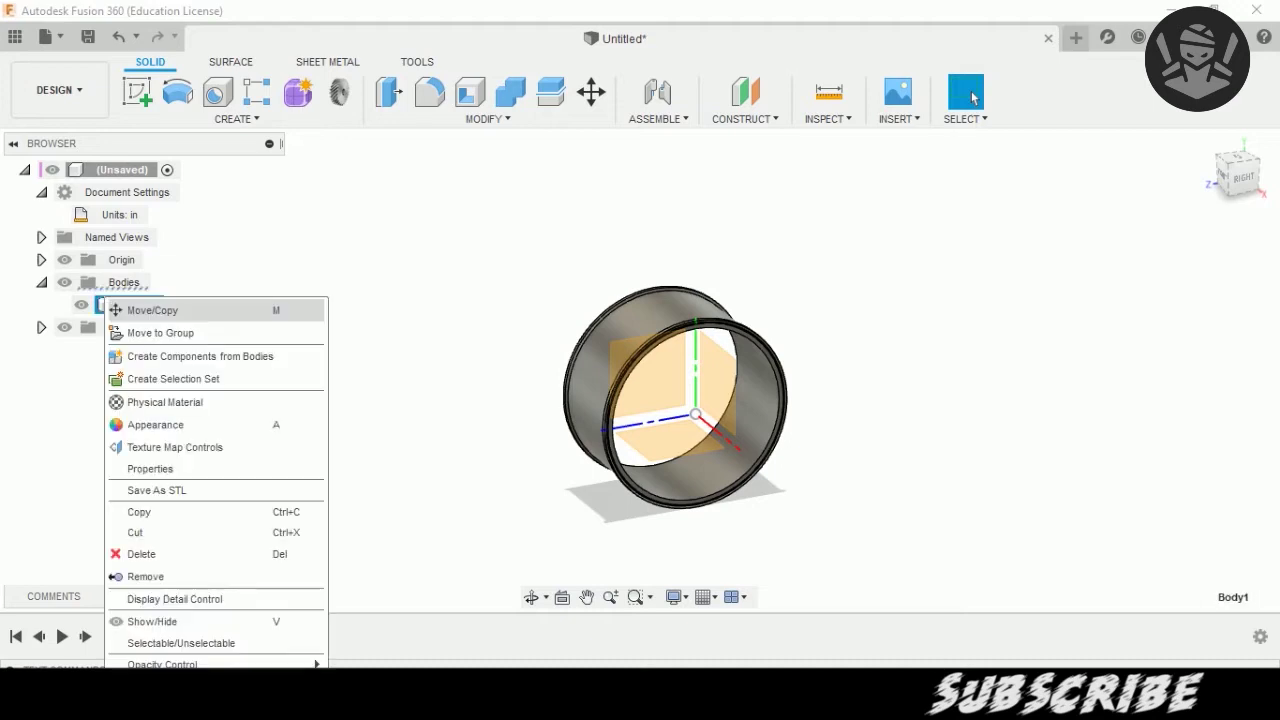
# Create a component from Body1 and name it 'wheel rim'.
pyautogui.press('Return')
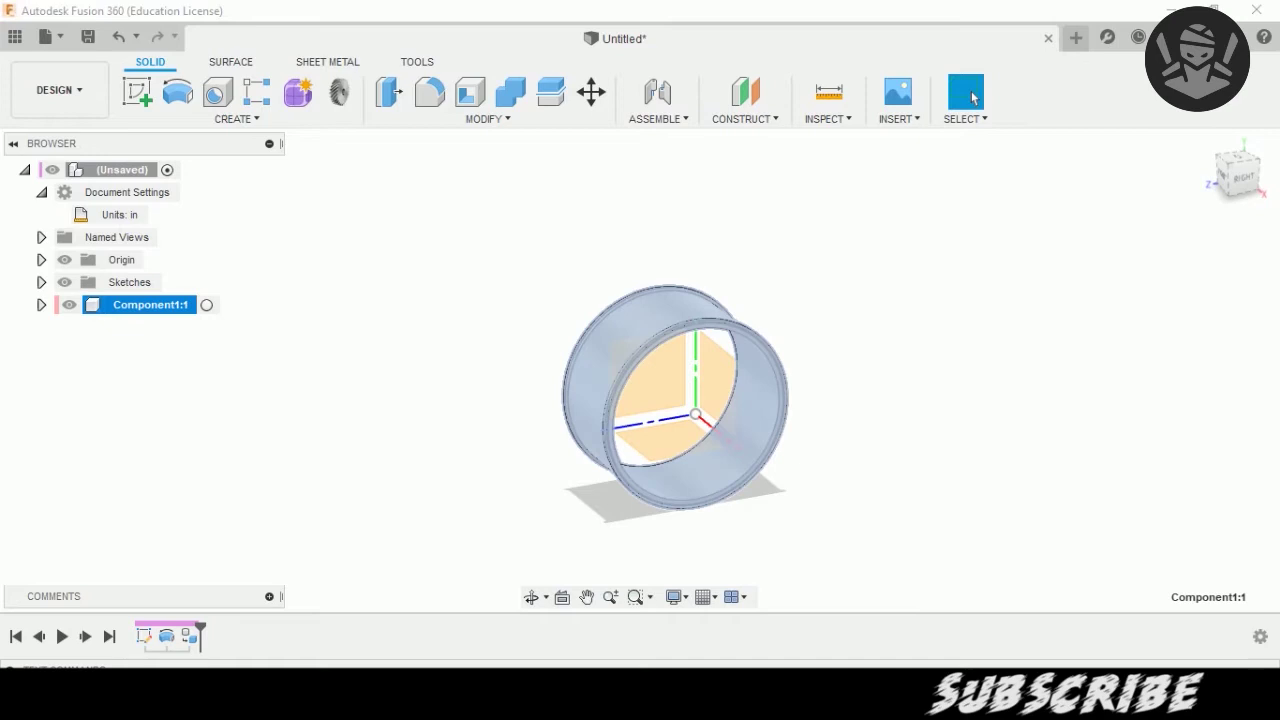
pyautogui.press('F2')
pyautogui.write('wheel rim')
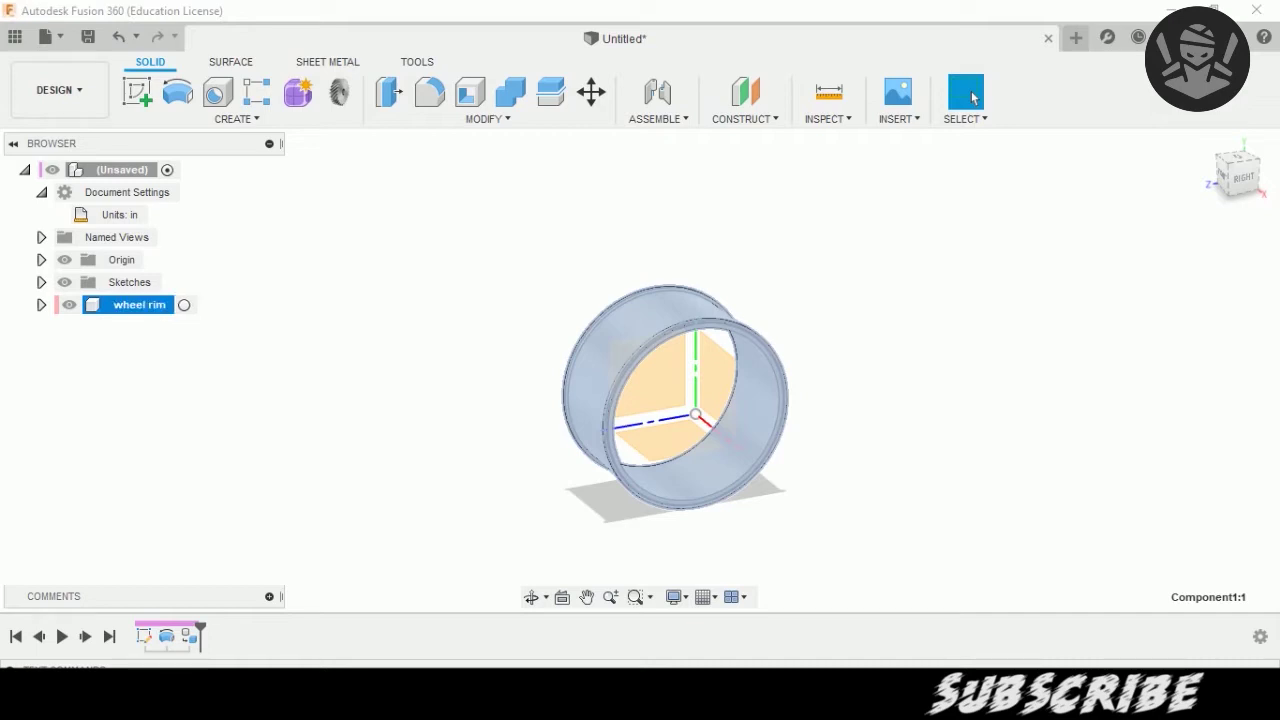
pyautogui.press('Return')
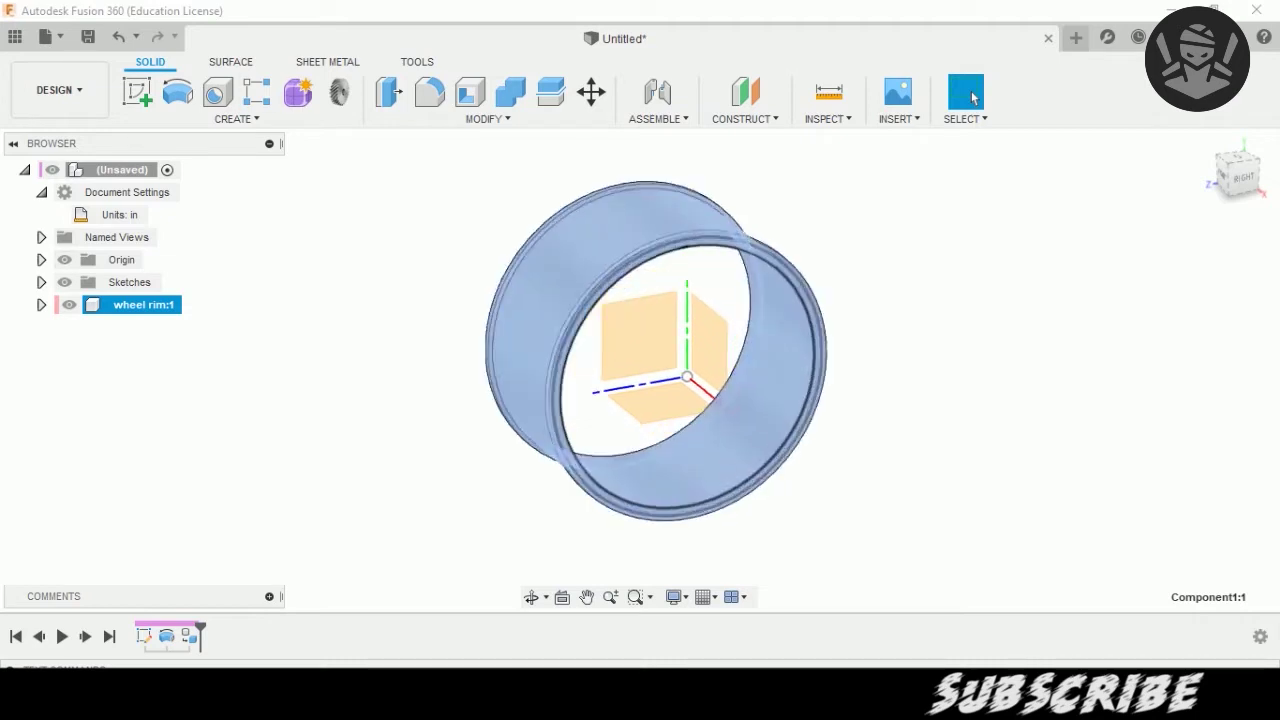
# Start a new sketch on the YZ plane.
pyautogui.press('Escape')
pyautogui.press('v')
pyautogui.click(582, 322)
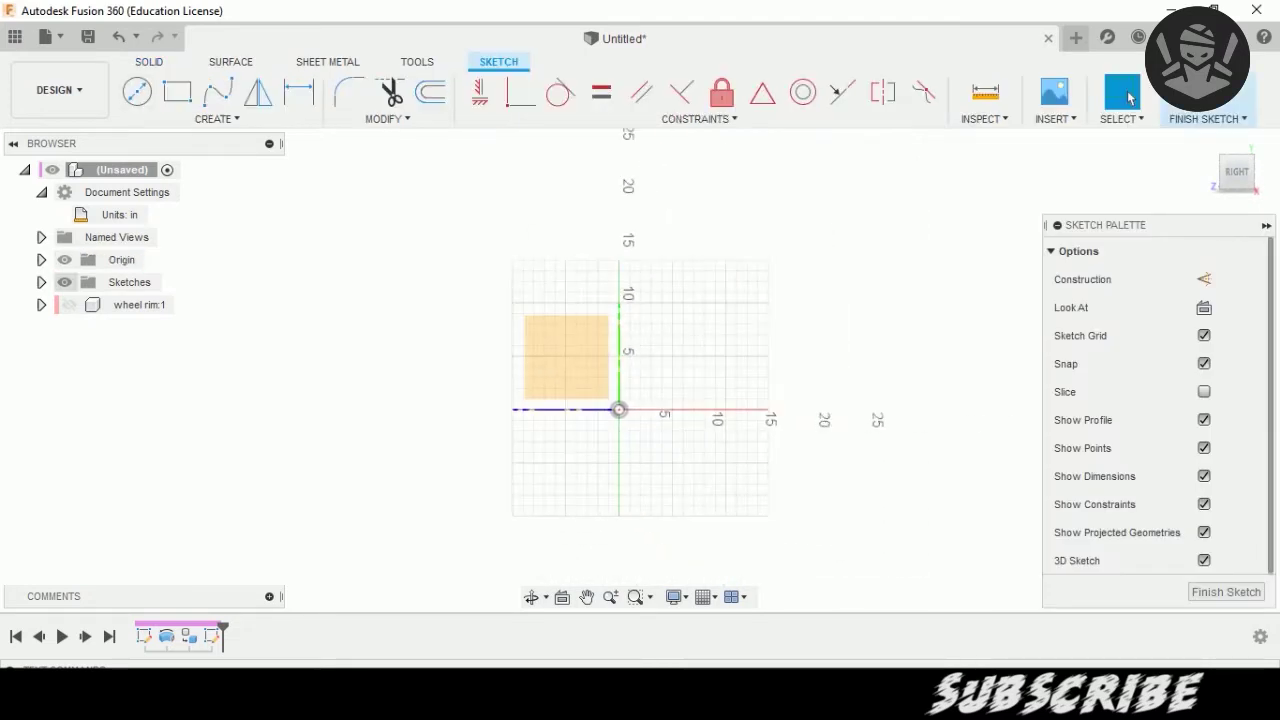
# Show the wheel rim and sketch an origin-centred circle reaching the rim's inner edge.
pyautogui.click(69, 304)
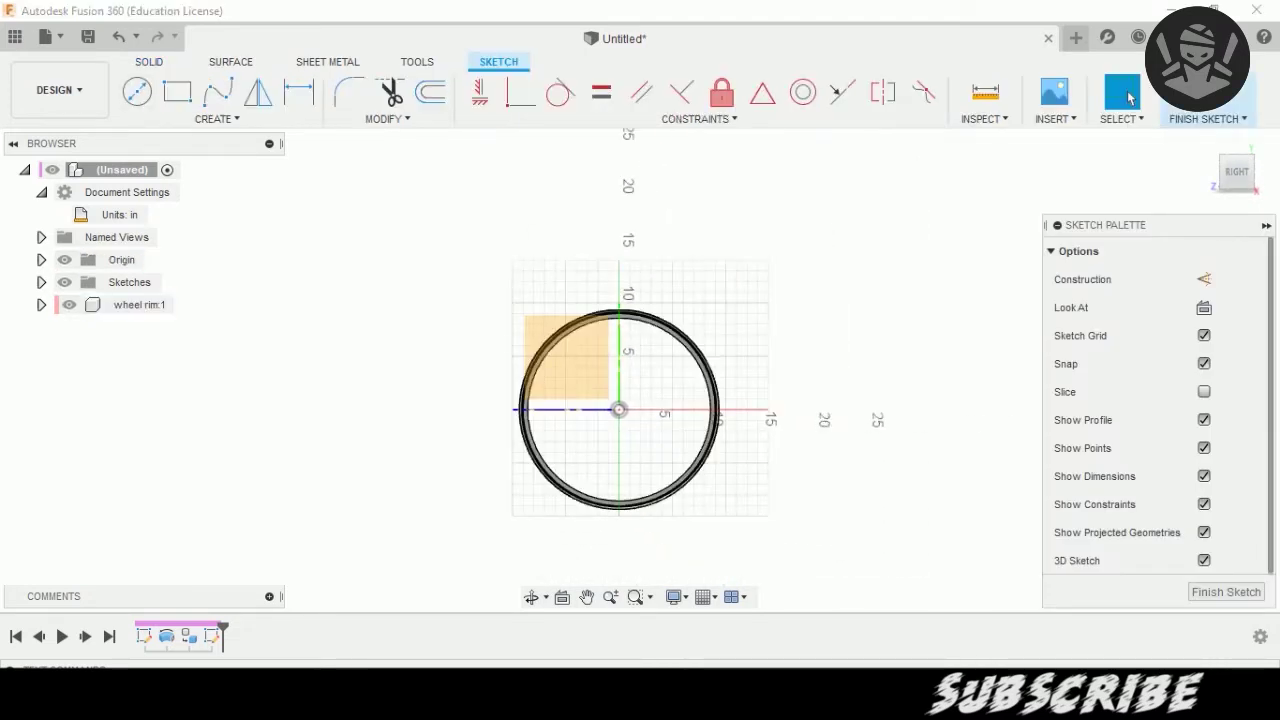
pyautogui.click(137, 92)
pyautogui.scroll(3, 667, 370)
pyautogui.scroll(2, 626, 425)
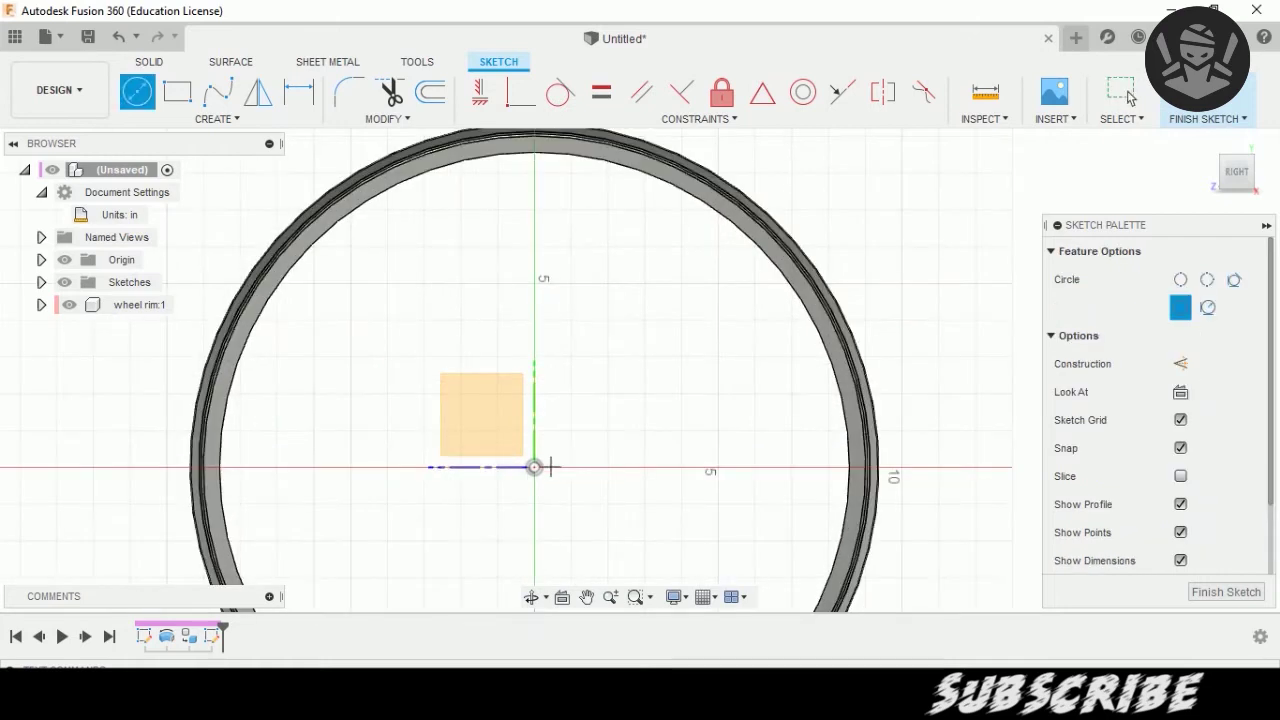
pyautogui.click(534, 467)
pyautogui.scroll(-1, 543, 443)
pyautogui.scroll(-1, 566, 323)
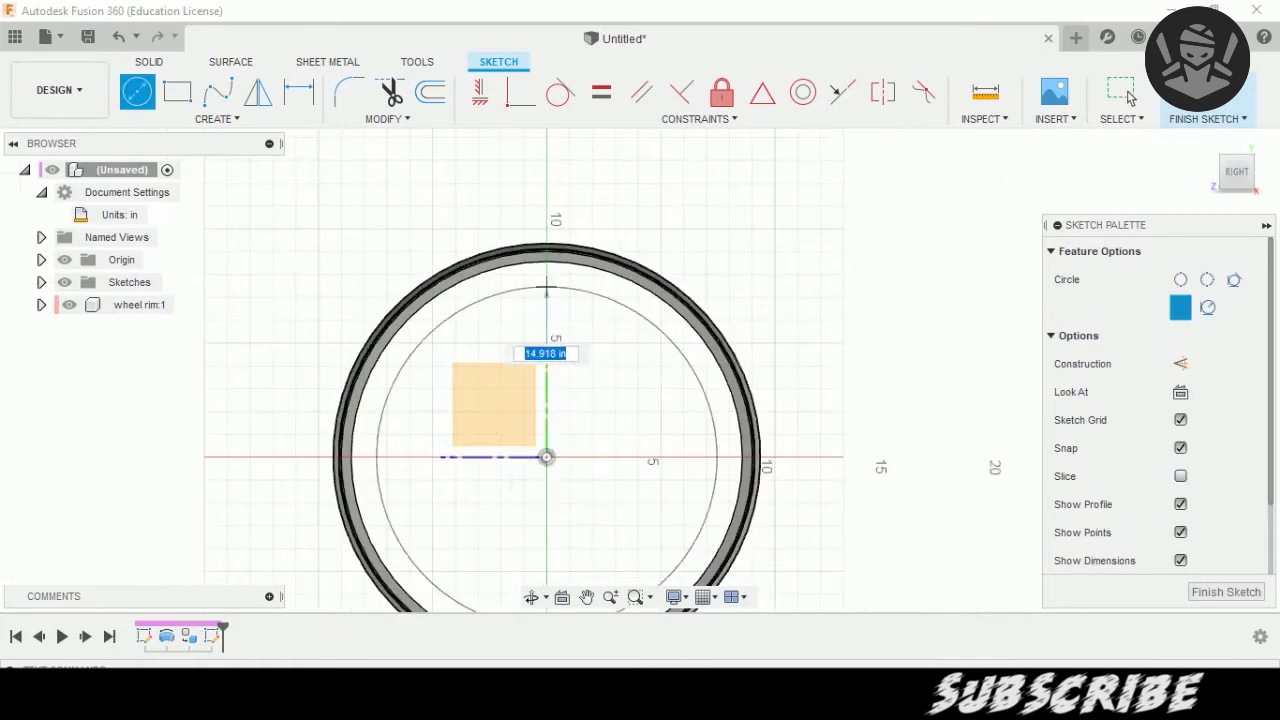
pyautogui.scroll(3, 566, 323)
pyautogui.scroll(2, 554, 270)
pyautogui.scroll(2, 554, 266)
pyautogui.scroll(2, 555, 265)
pyautogui.click(556, 266)
pyautogui.scroll(-1, 560, 280)
pyautogui.scroll(-2, 514, 226)
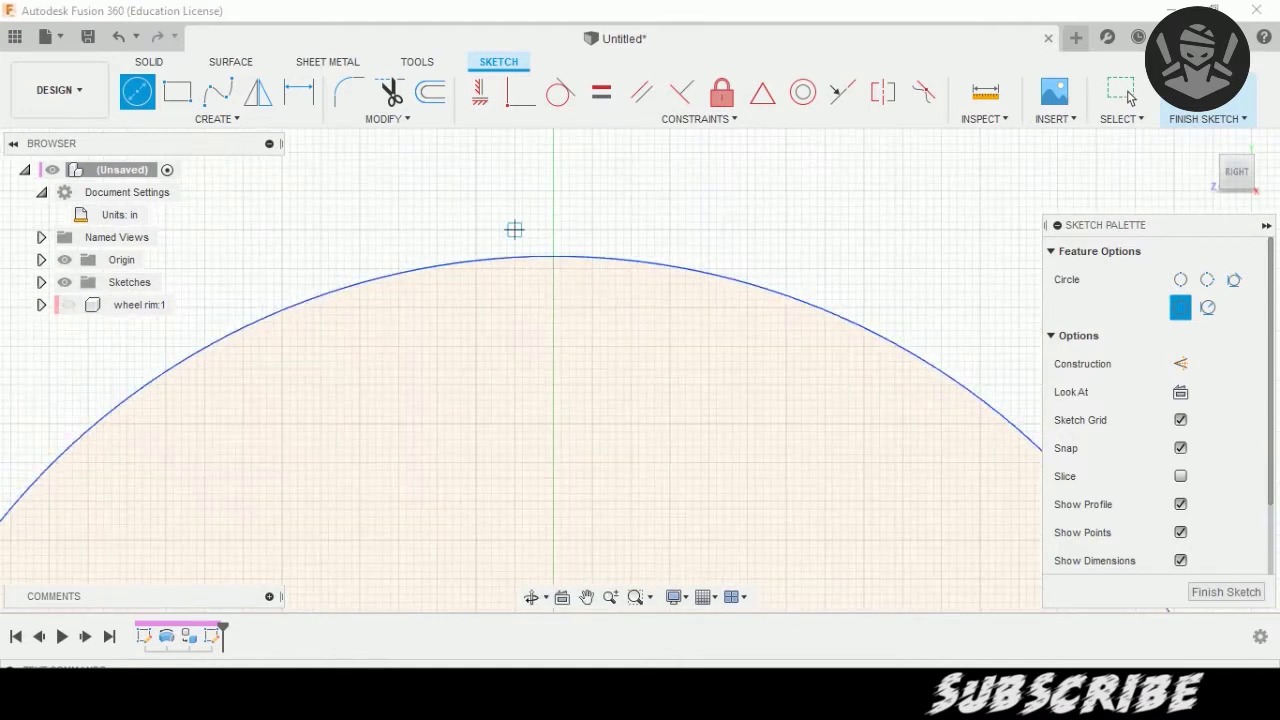
pyautogui.scroll(-2, 609, 226)
pyautogui.scroll(-1, 926, 394)
pyautogui.click(1205, 92)
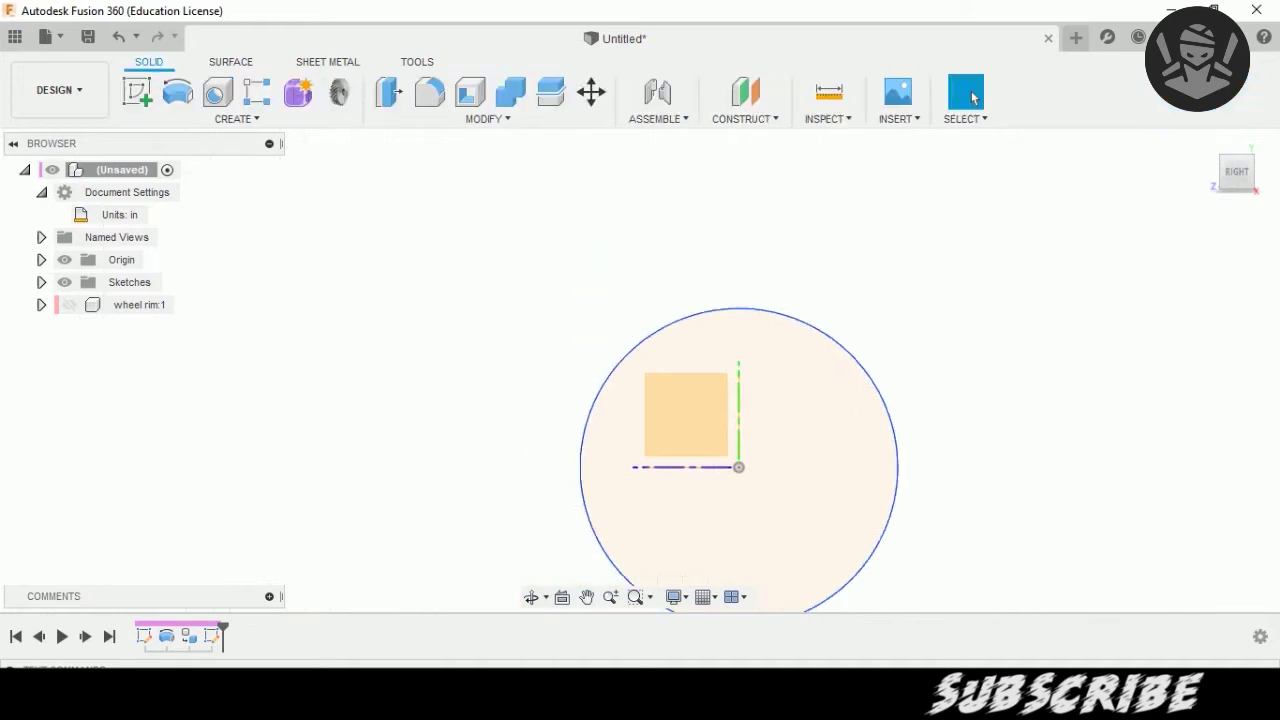
# Extrude the circle 4 in into the solid disc Body2.
pyautogui.moveTo(1236, 172); pyautogui.dragTo(972, 97)
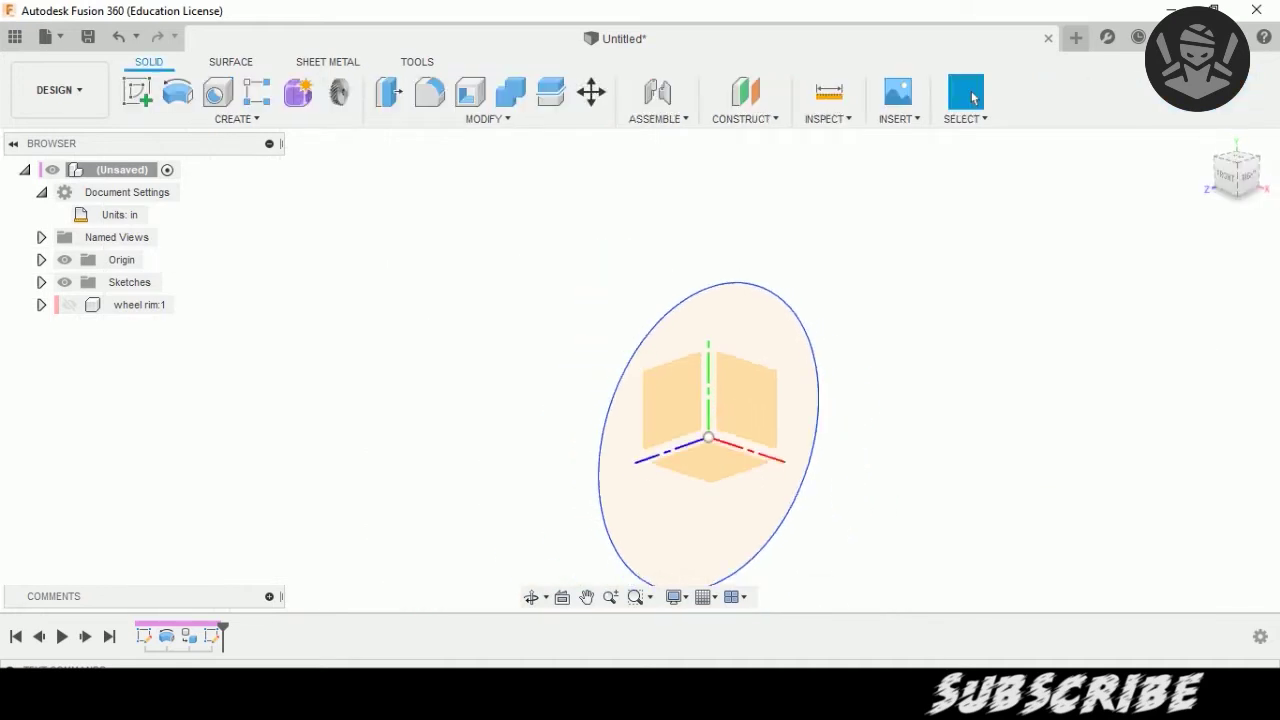
pyautogui.press('e')
pyautogui.write('-7')
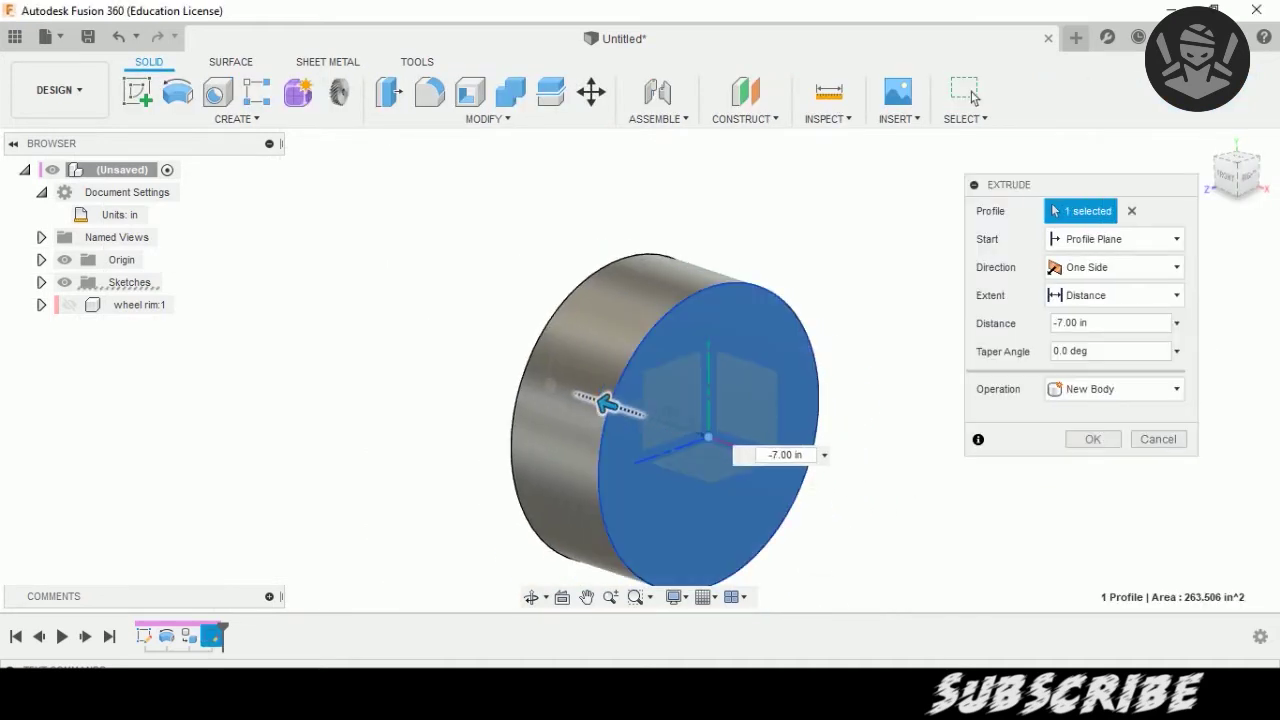
pyautogui.press('Up')
pyautogui.press('Up')
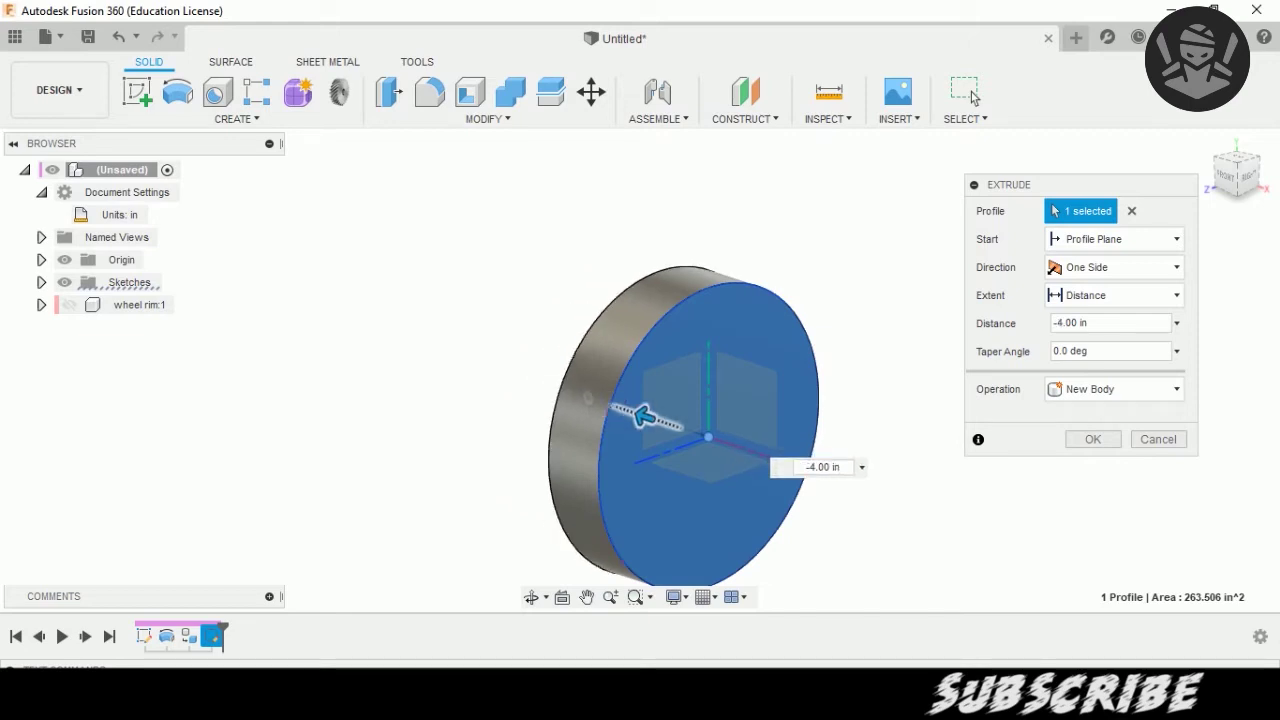
pyautogui.press('Up')
pyautogui.press('Return')
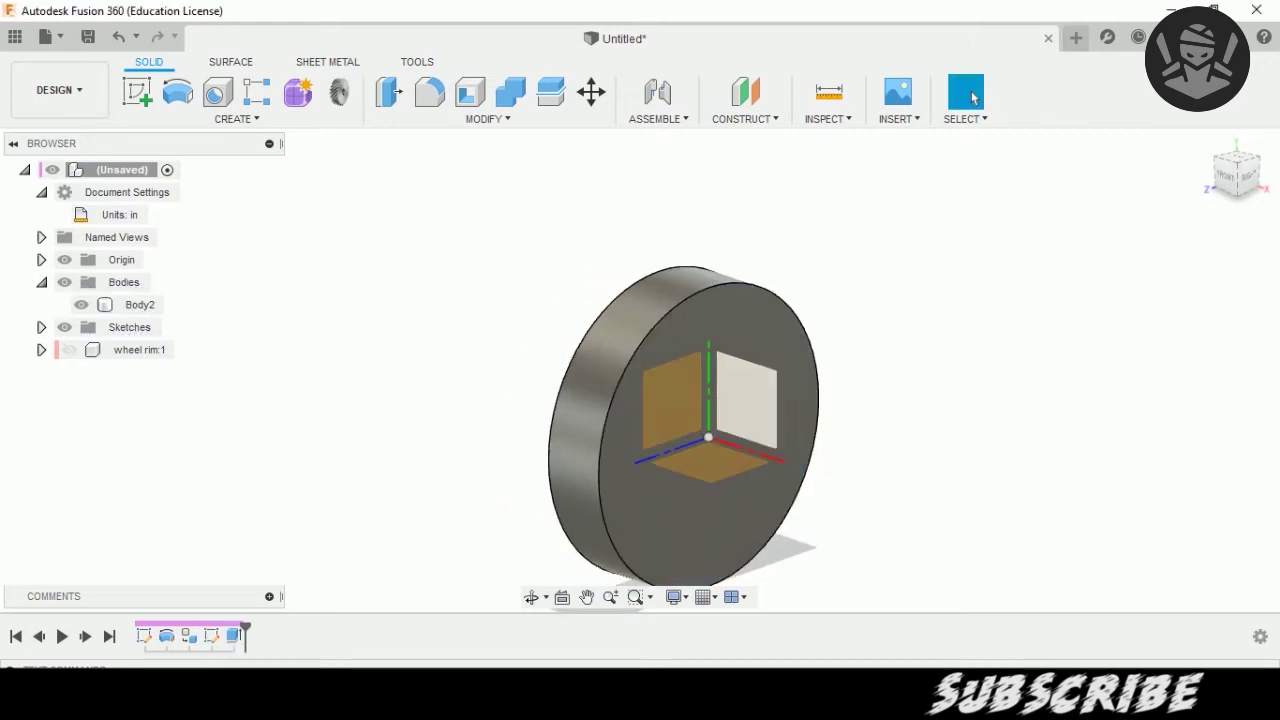
pyautogui.click(137, 92)
pyautogui.click(672, 400)
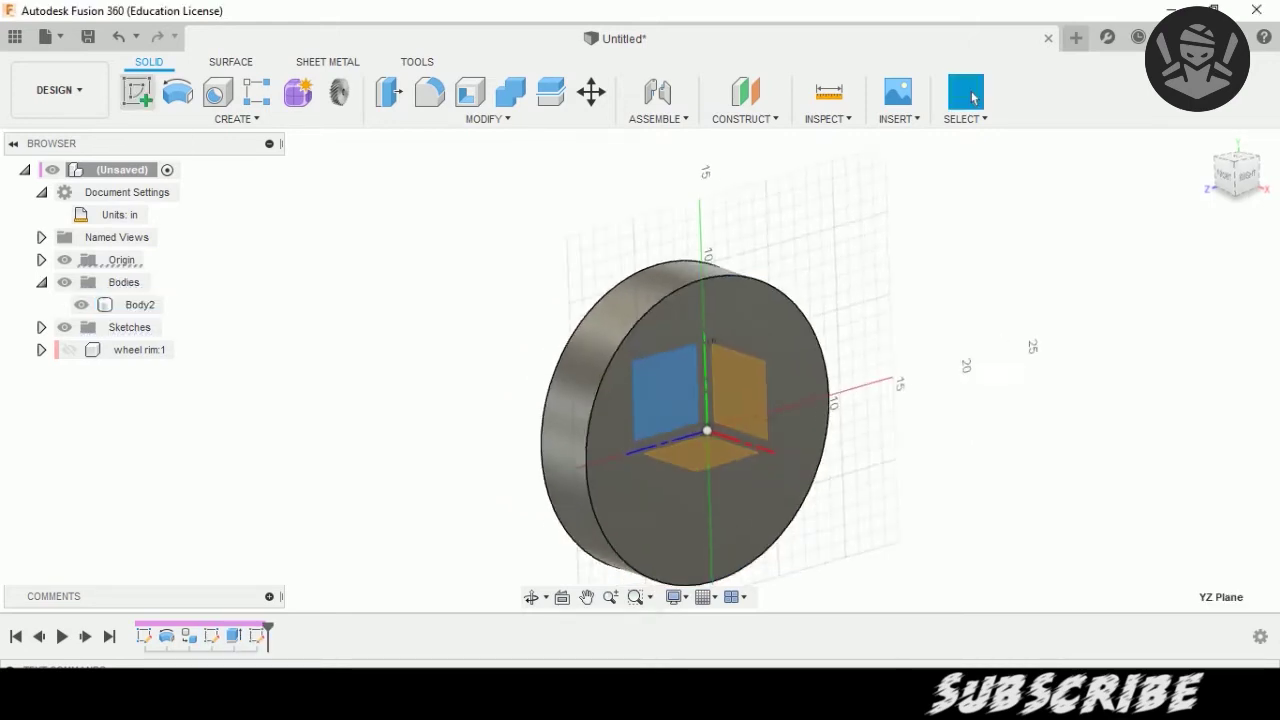
# Draw a circle centred on the origin and dimension it to 5 in diameter.
pyautogui.click(137, 92)
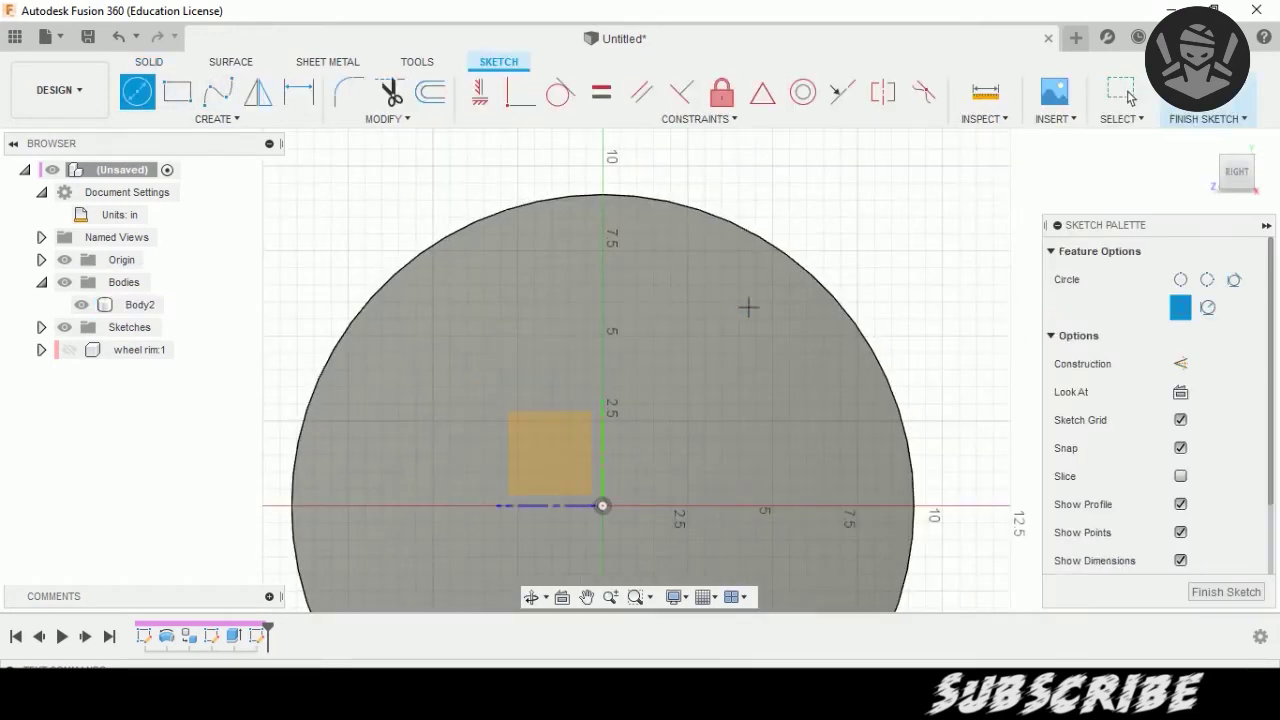
pyautogui.scroll(-2, 700, 330)
pyautogui.click(625, 455)
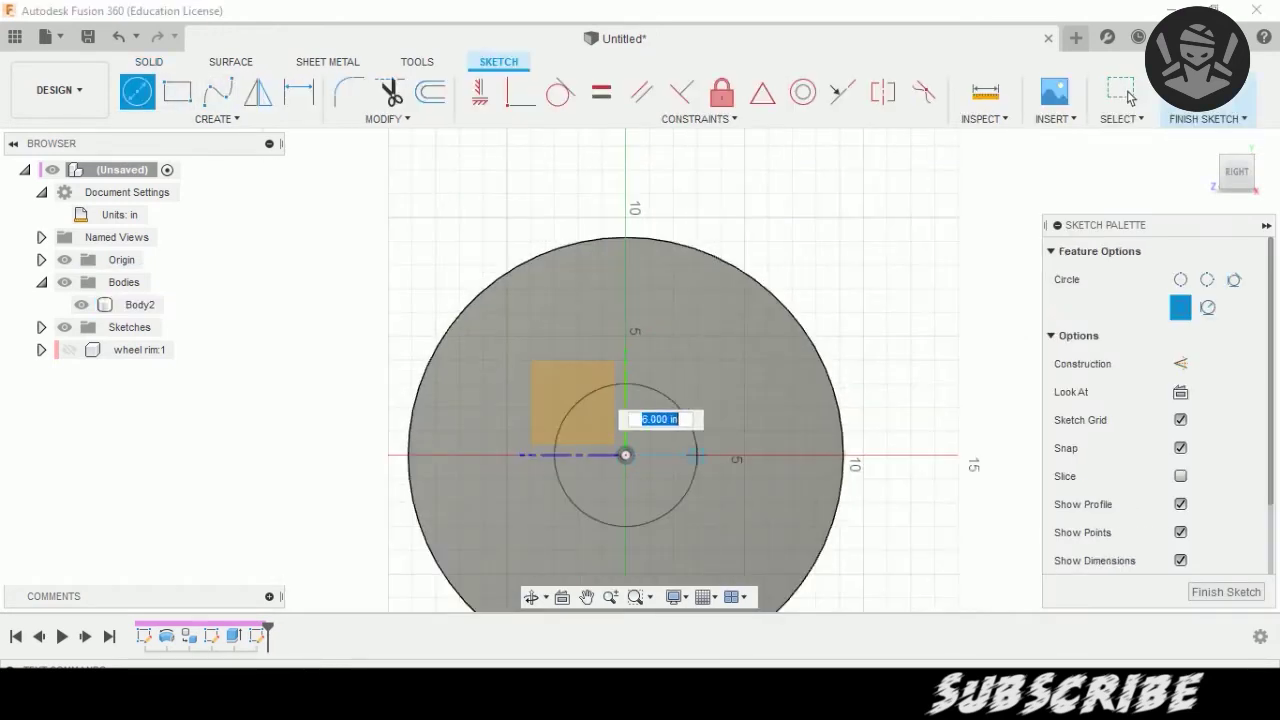
pyautogui.click(688, 455)
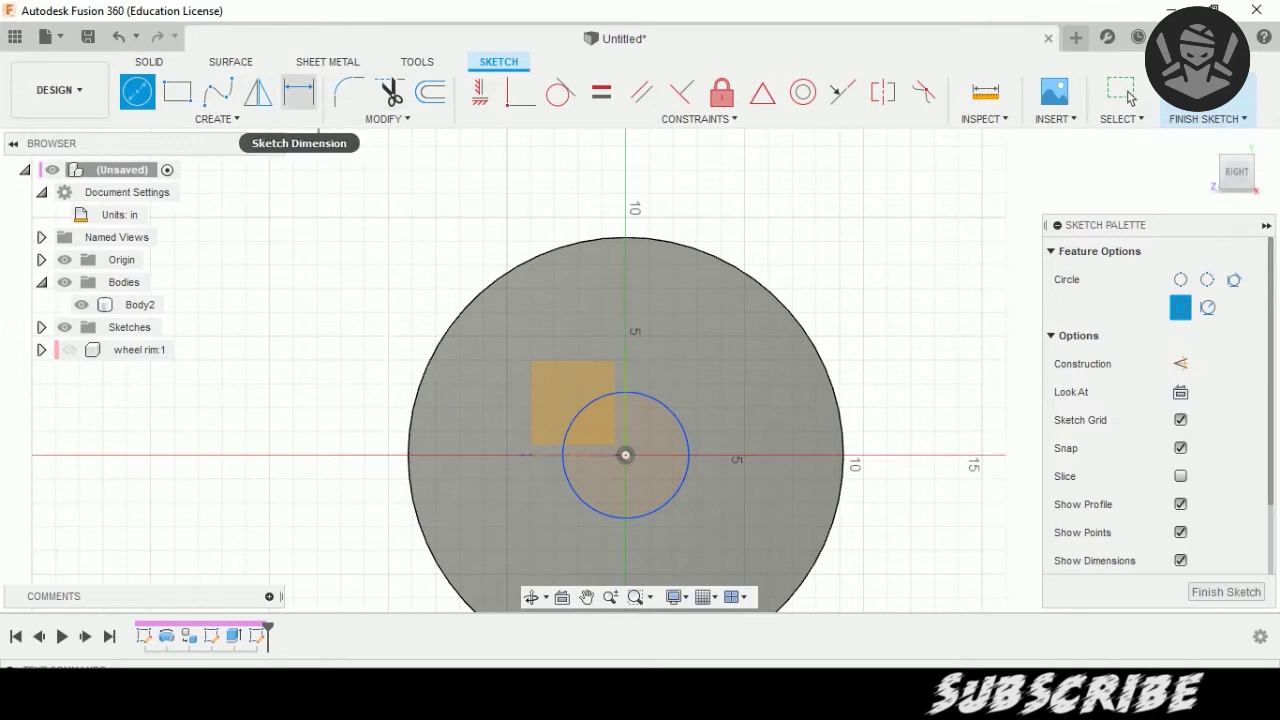
pyautogui.click(298, 92)
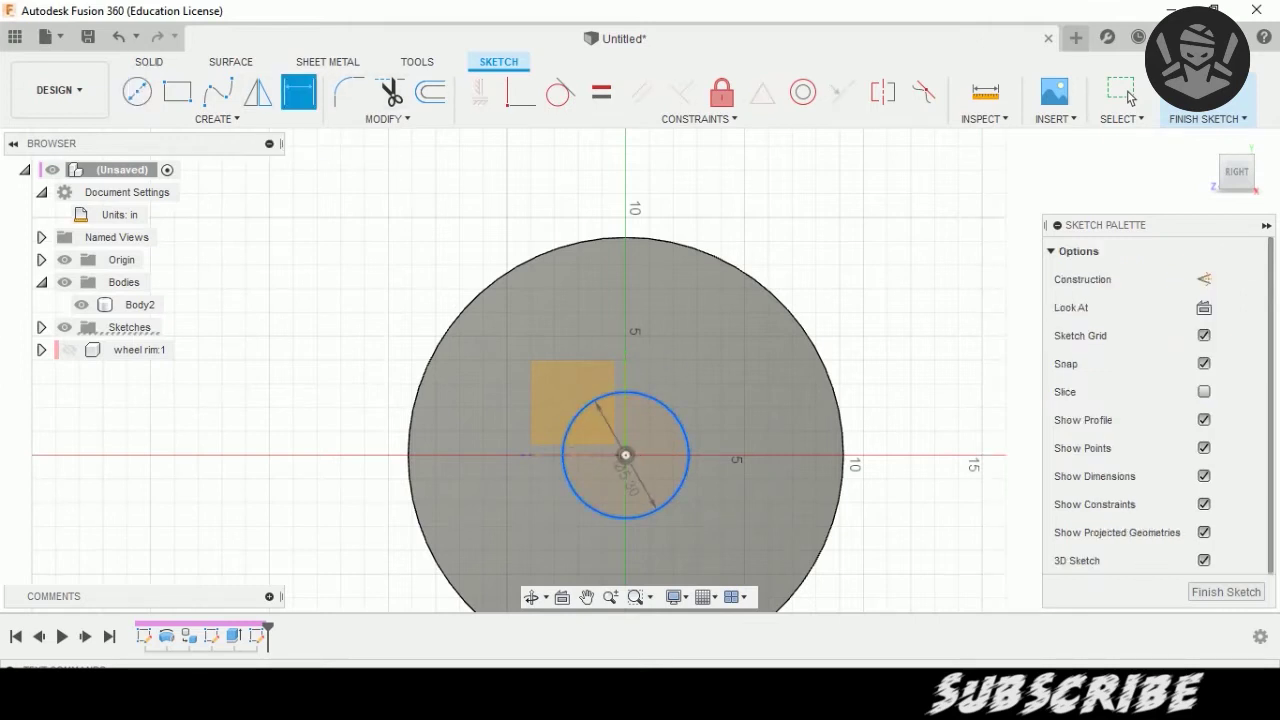
pyautogui.click(630, 470)
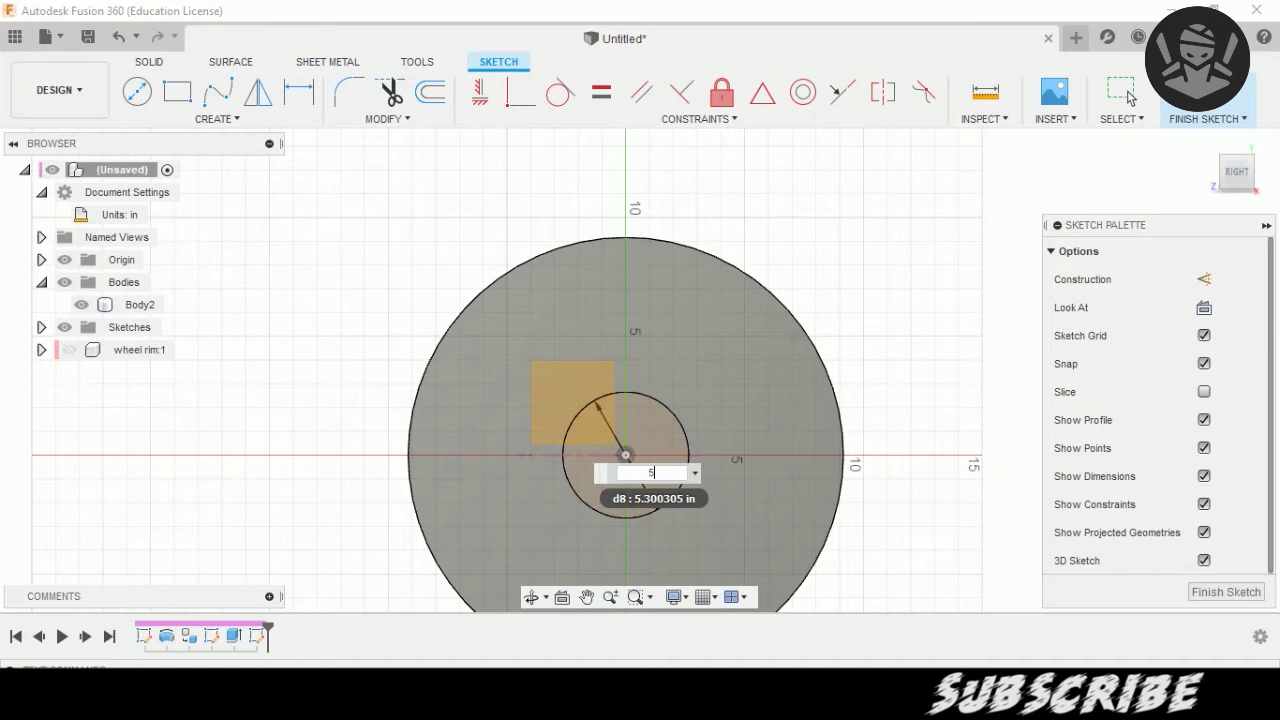
pyautogui.press('d')
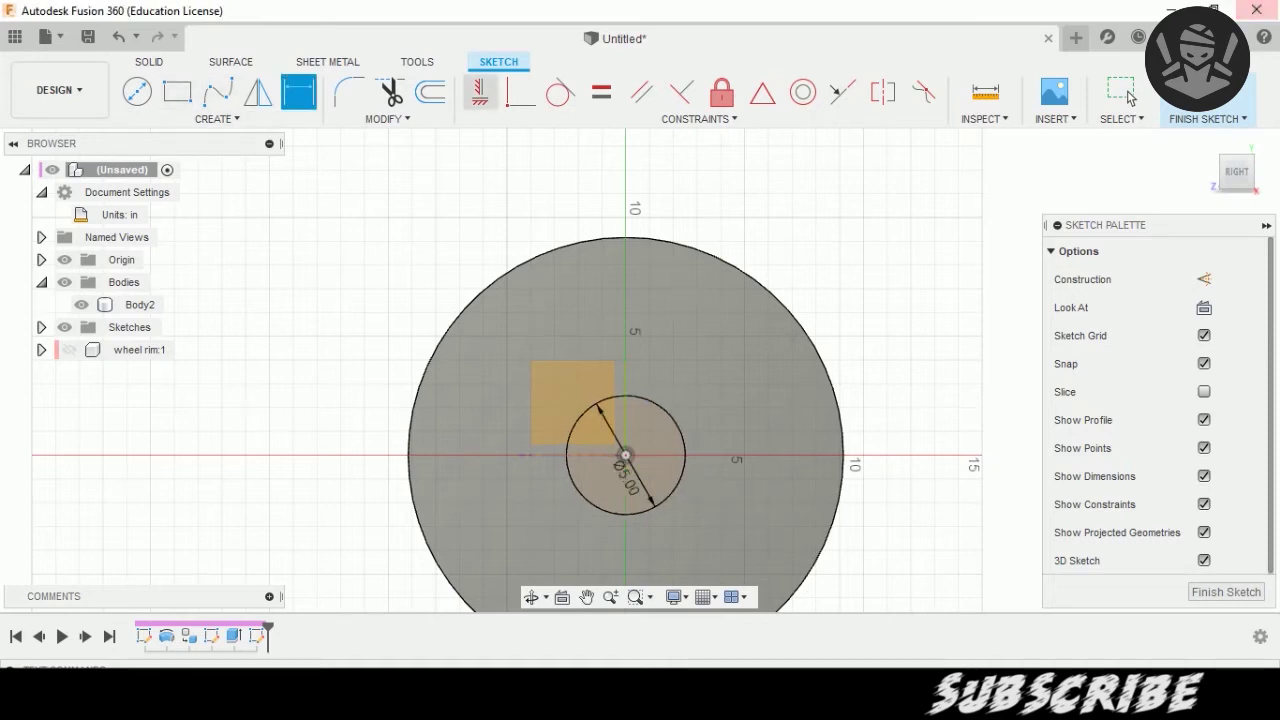
# Add a second origin-centred circle of 3.20 in diameter.
pyautogui.press('c')
pyautogui.click(625, 455)
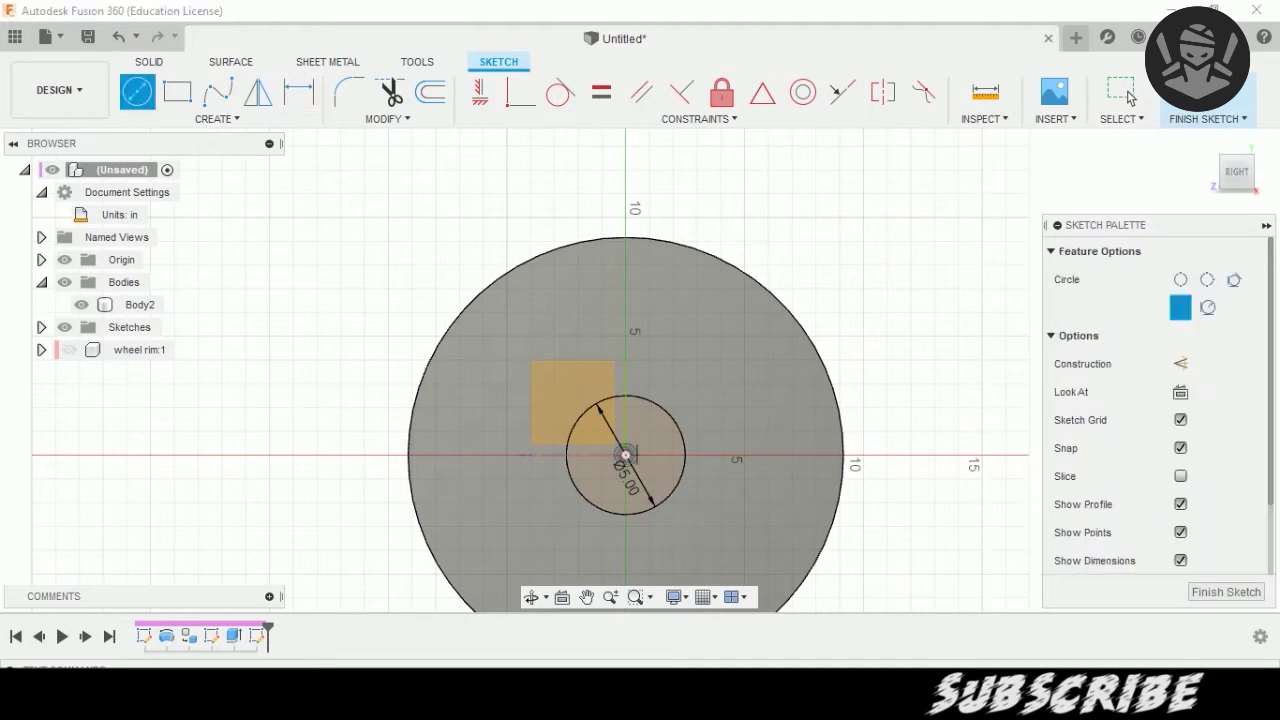
pyautogui.write('2')
pyautogui.press('Tab')
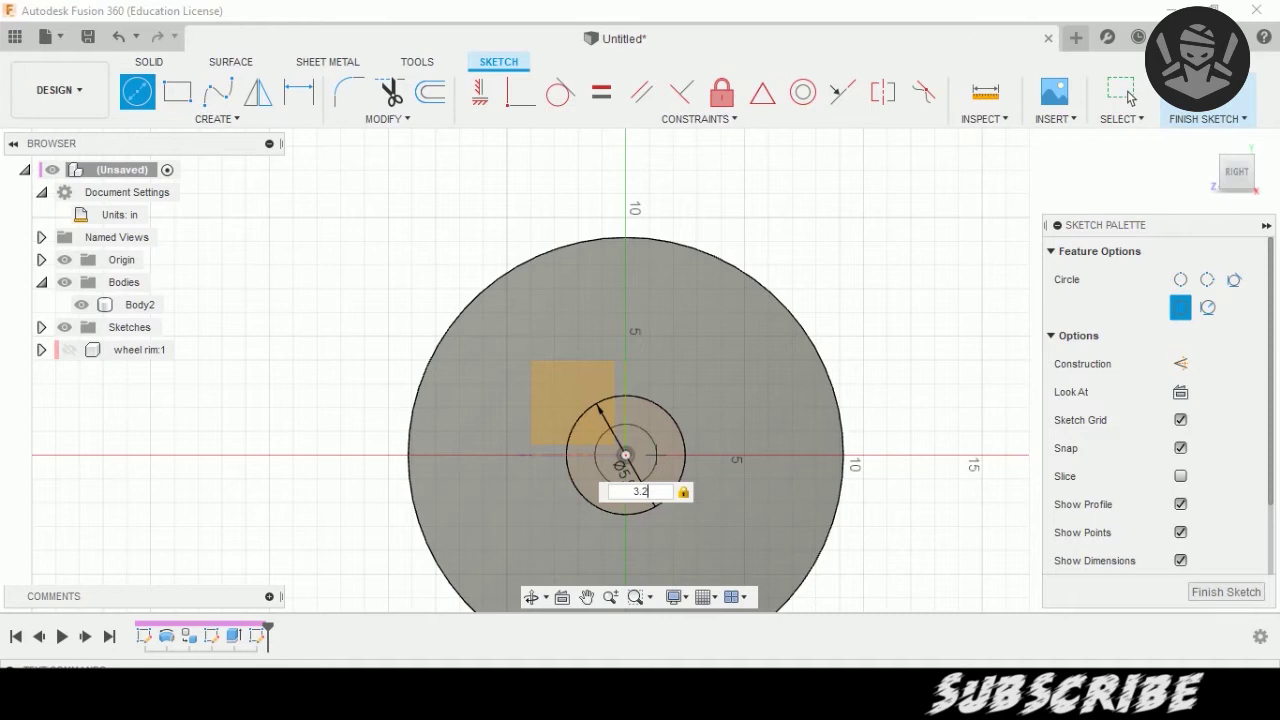
pyautogui.press('Return')
pyautogui.click(1130, 97)
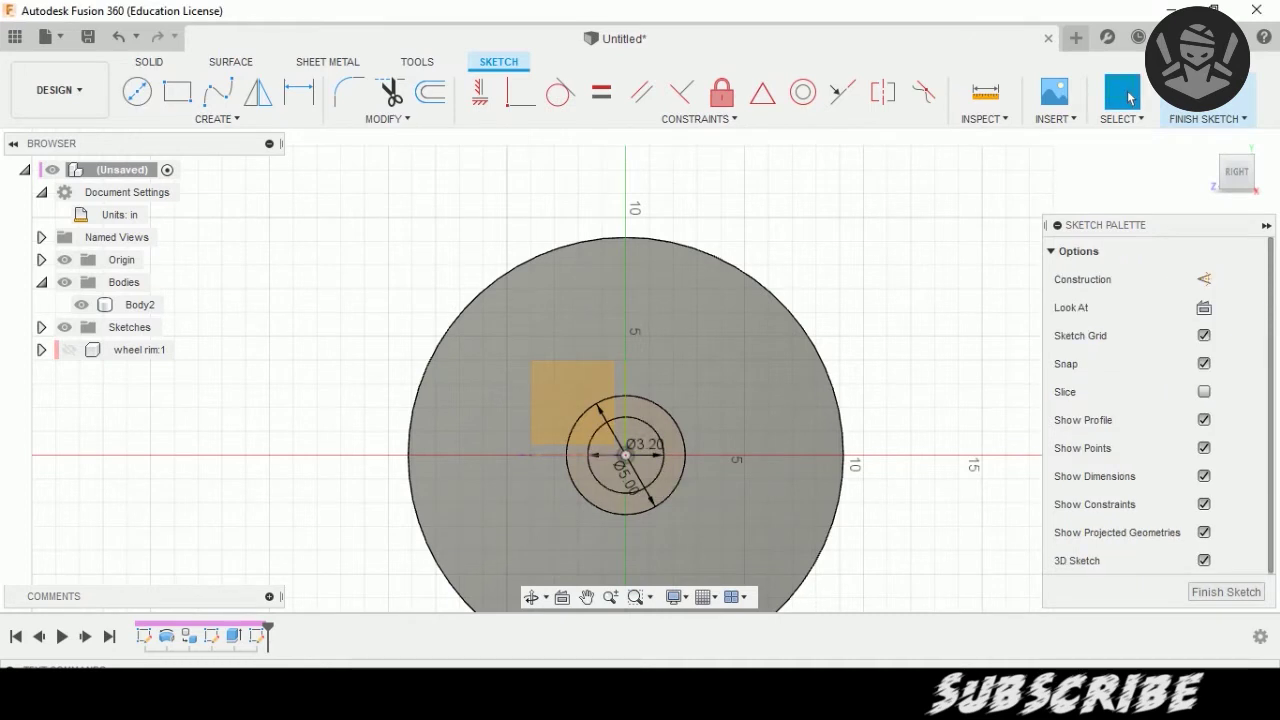
# Draw a smaller spoke circle on the vertical axis above the hub.
pyautogui.click(137, 92)
pyautogui.scroll(3, 500, 235)
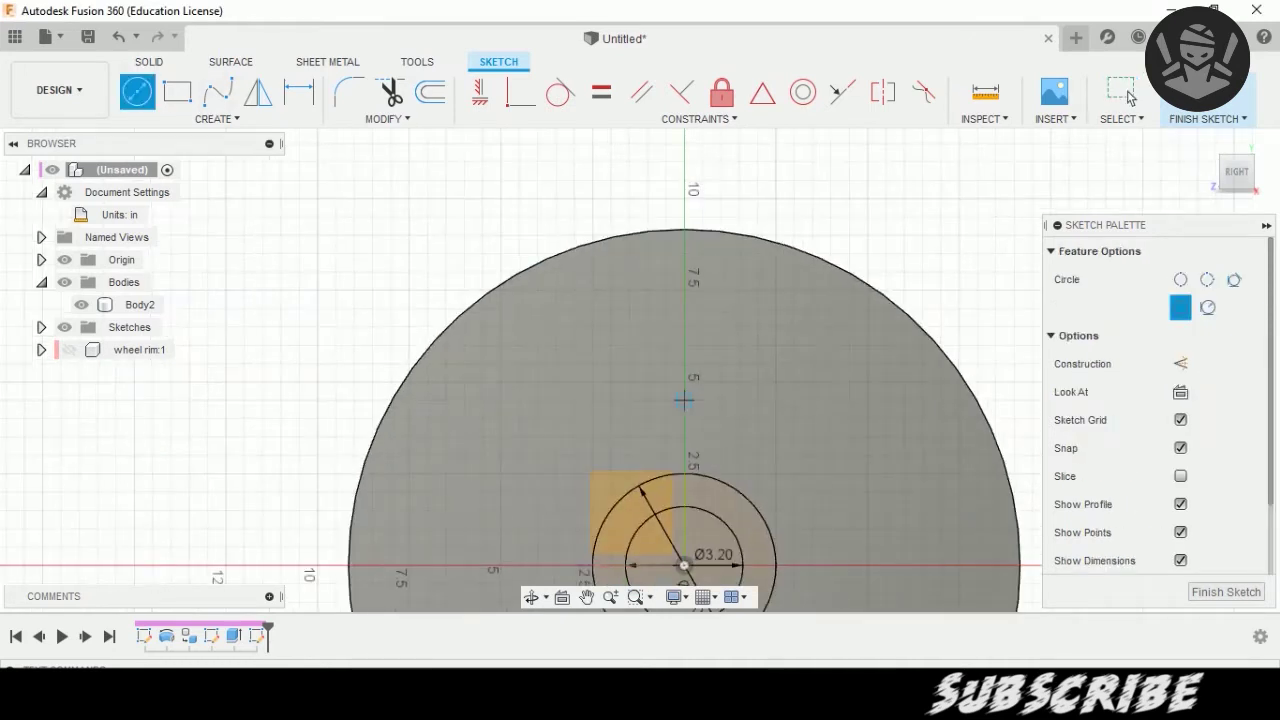
pyautogui.click(683, 418)
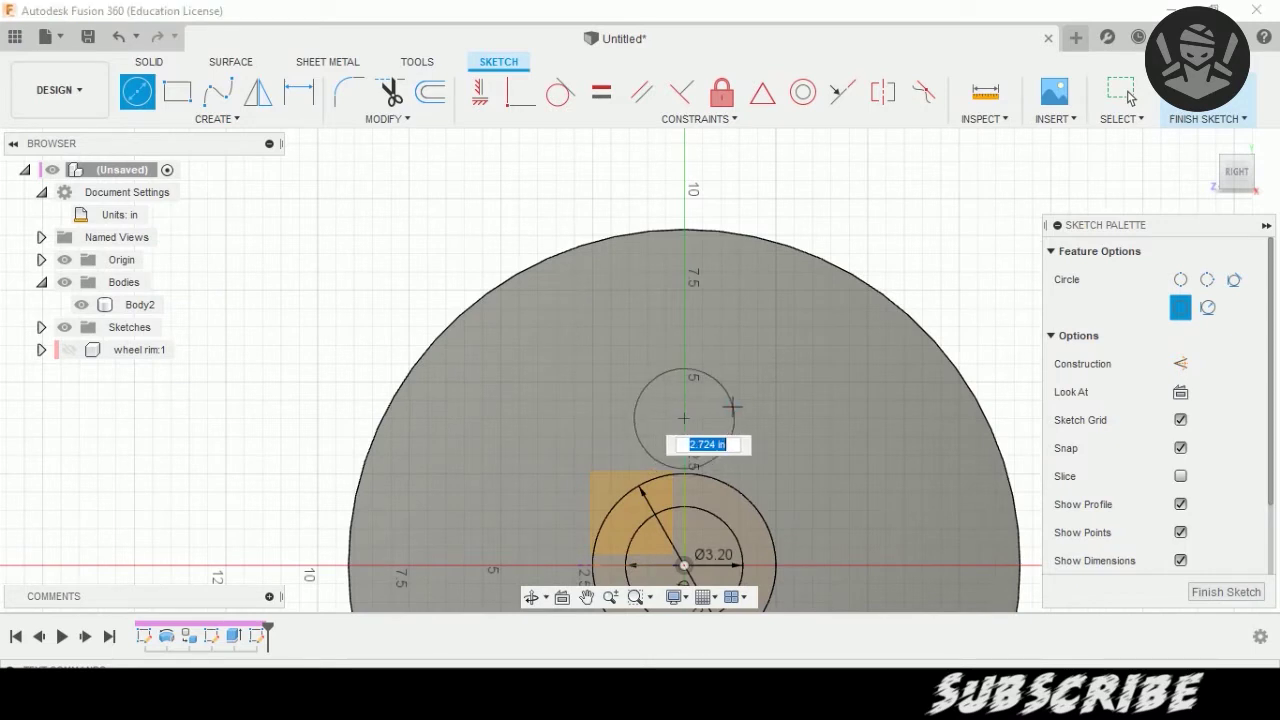
pyautogui.click(733, 406)
pyautogui.click(217, 118)
pyautogui.press('Escape')
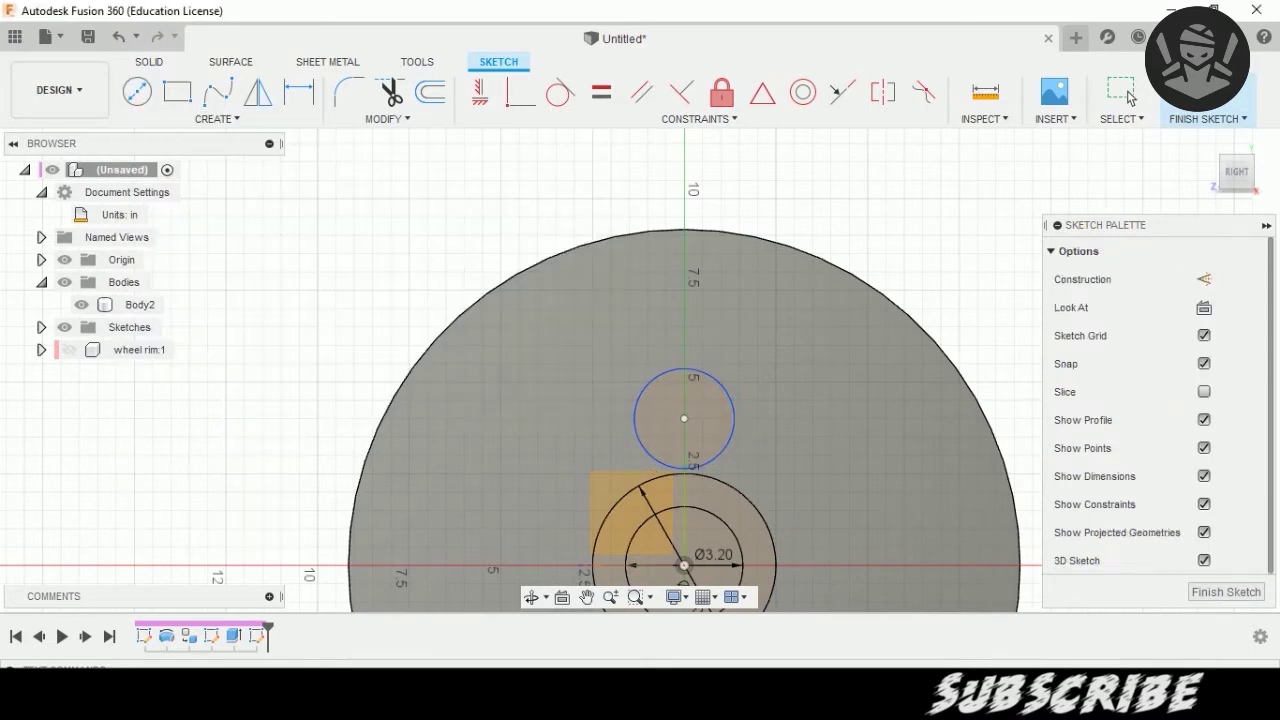
# Draw a slanted line from the spoke circle's right edge up toward the rim, selecting it for mirroring.
pyautogui.press('l')
pyautogui.click(683, 272)
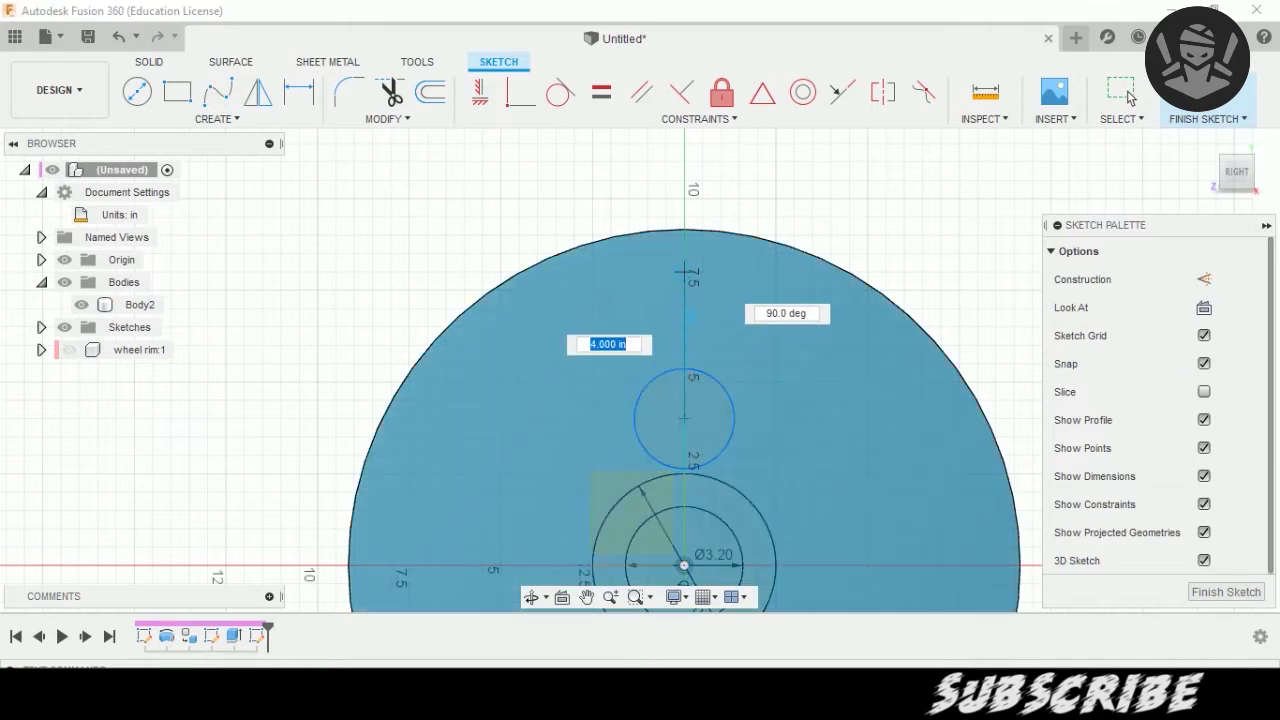
pyautogui.press('Escape')
pyautogui.click(731, 403)
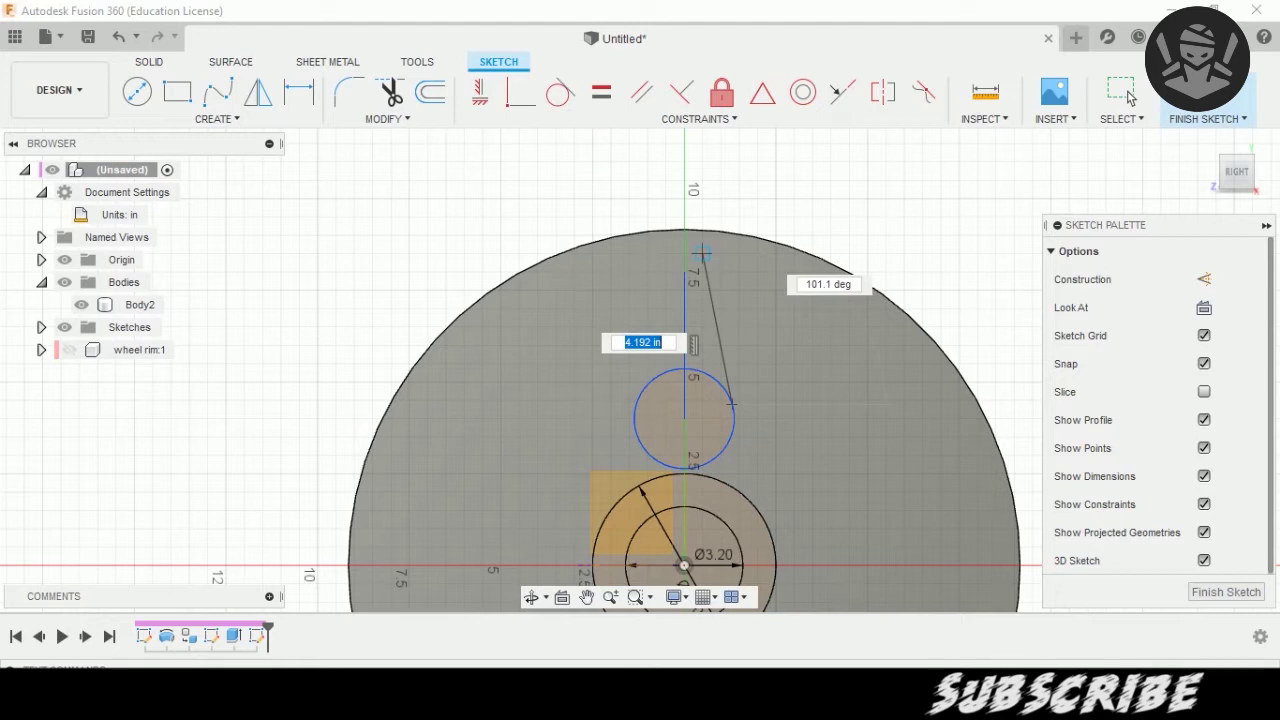
pyautogui.click(709, 248)
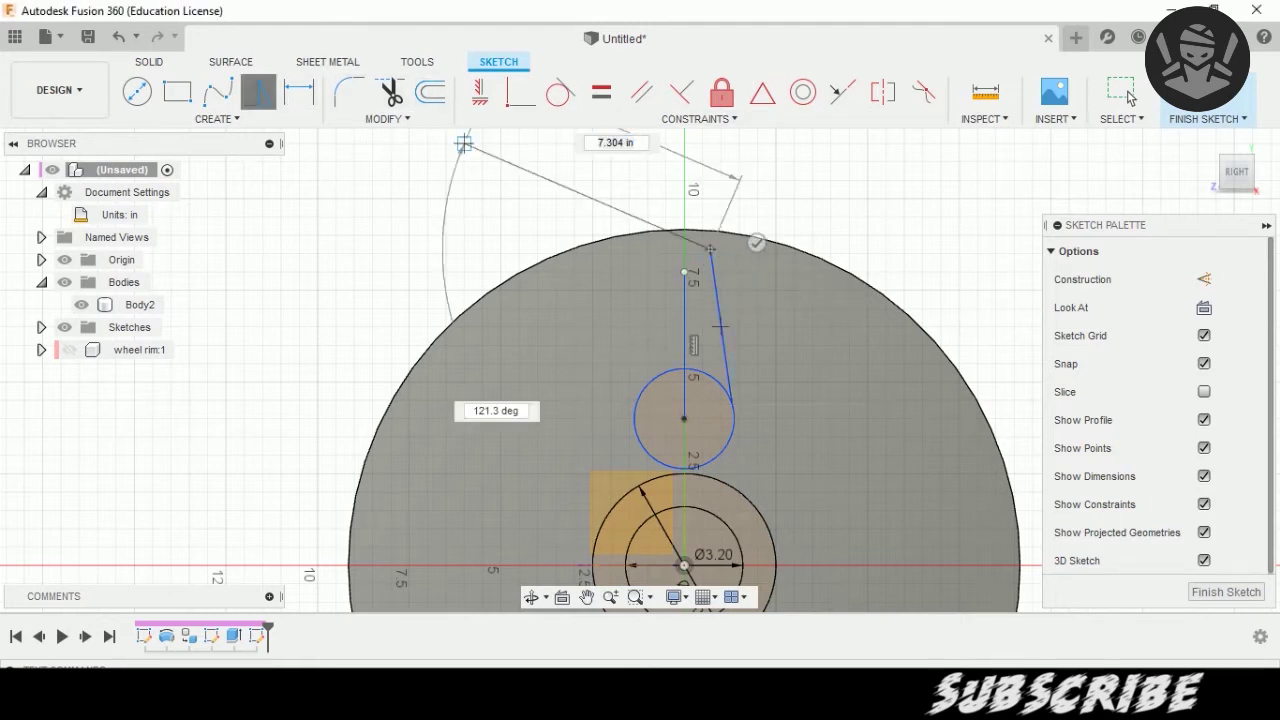
pyautogui.click(258, 92)
pyautogui.click(720, 320)
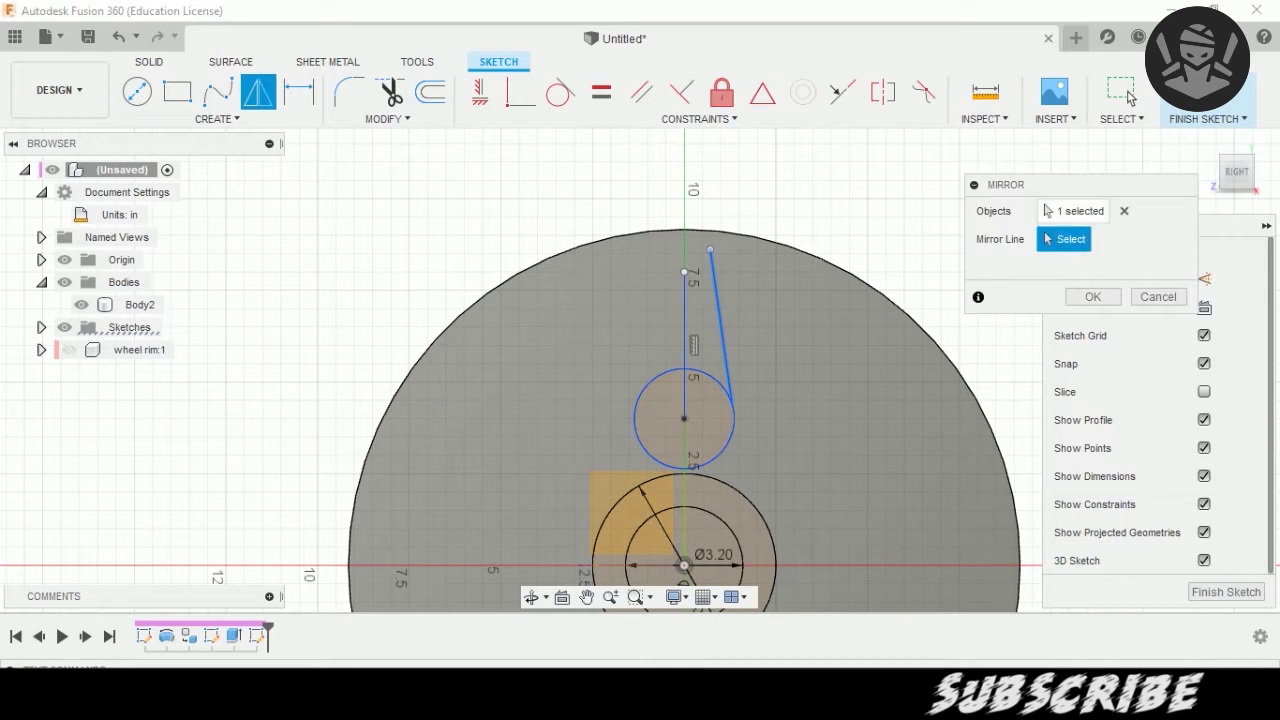
# Mirror the slanted line about the vertical line and extend the right line past the rim.
pyautogui.click(684, 330)
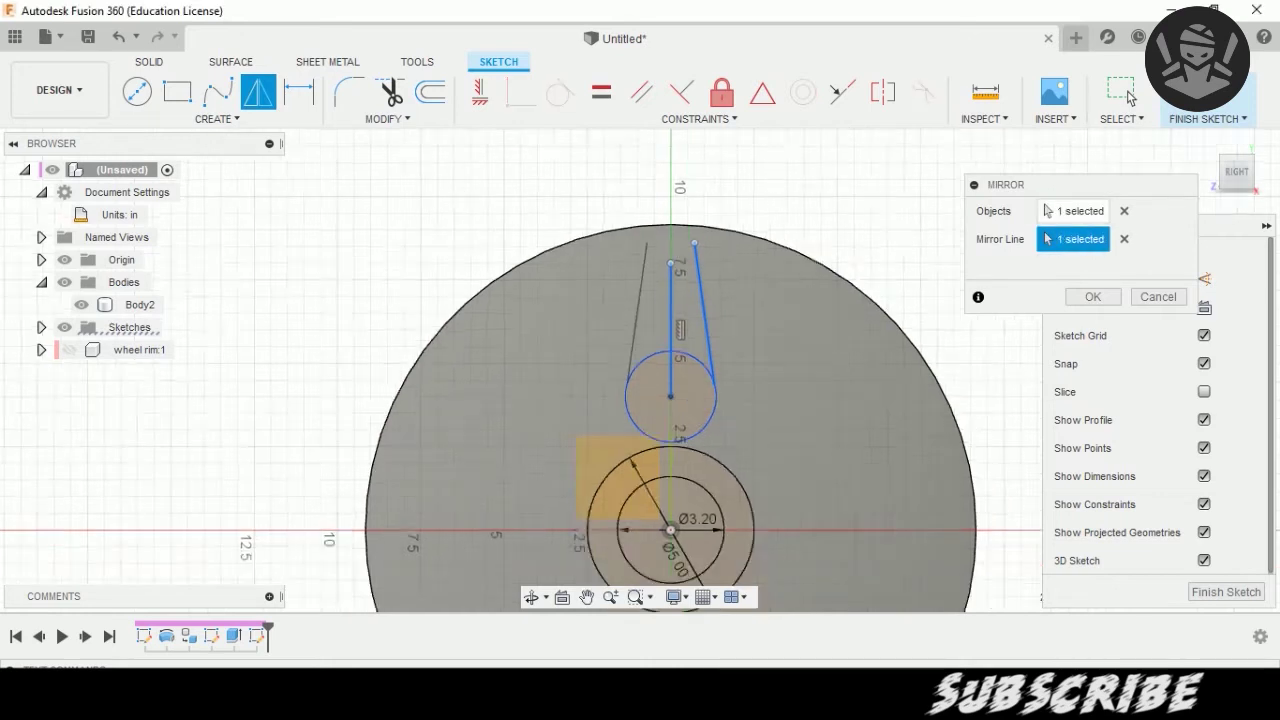
pyautogui.scroll(2, 660, 400)
pyautogui.scroll(-2, 660, 400)
pyautogui.click(387, 118)
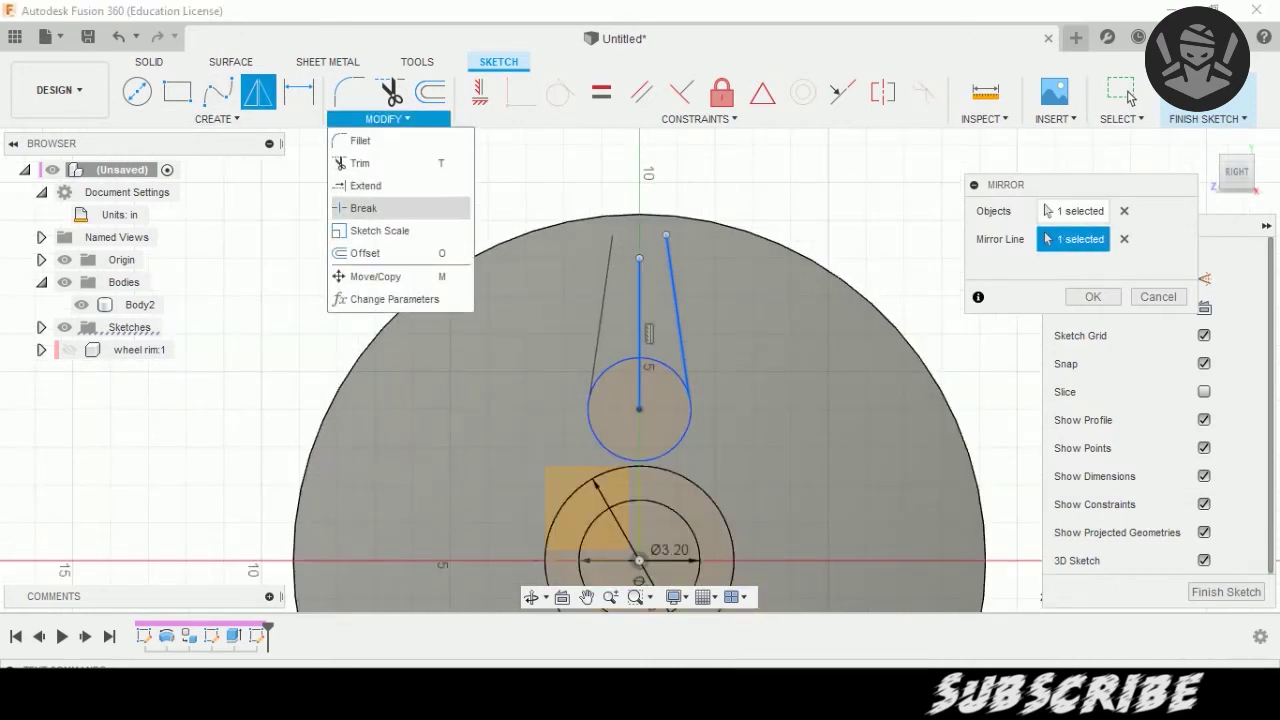
pyautogui.click(366, 178)
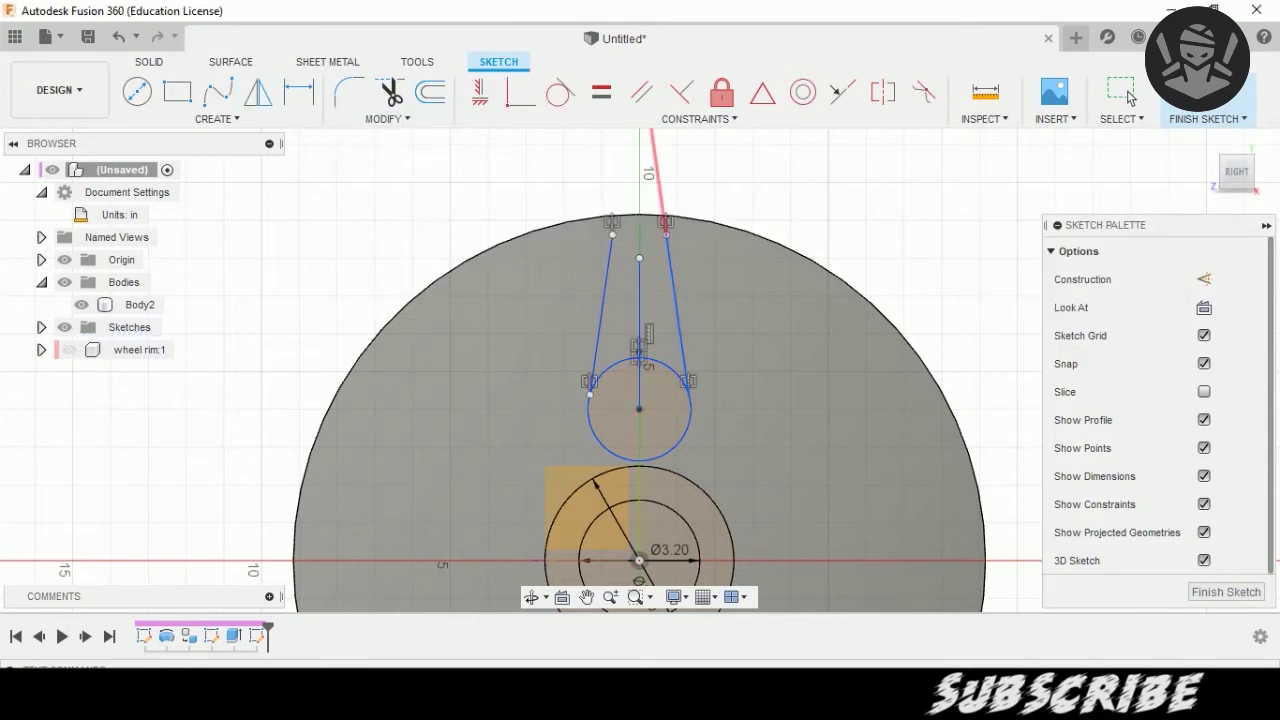
pyautogui.click(664, 228)
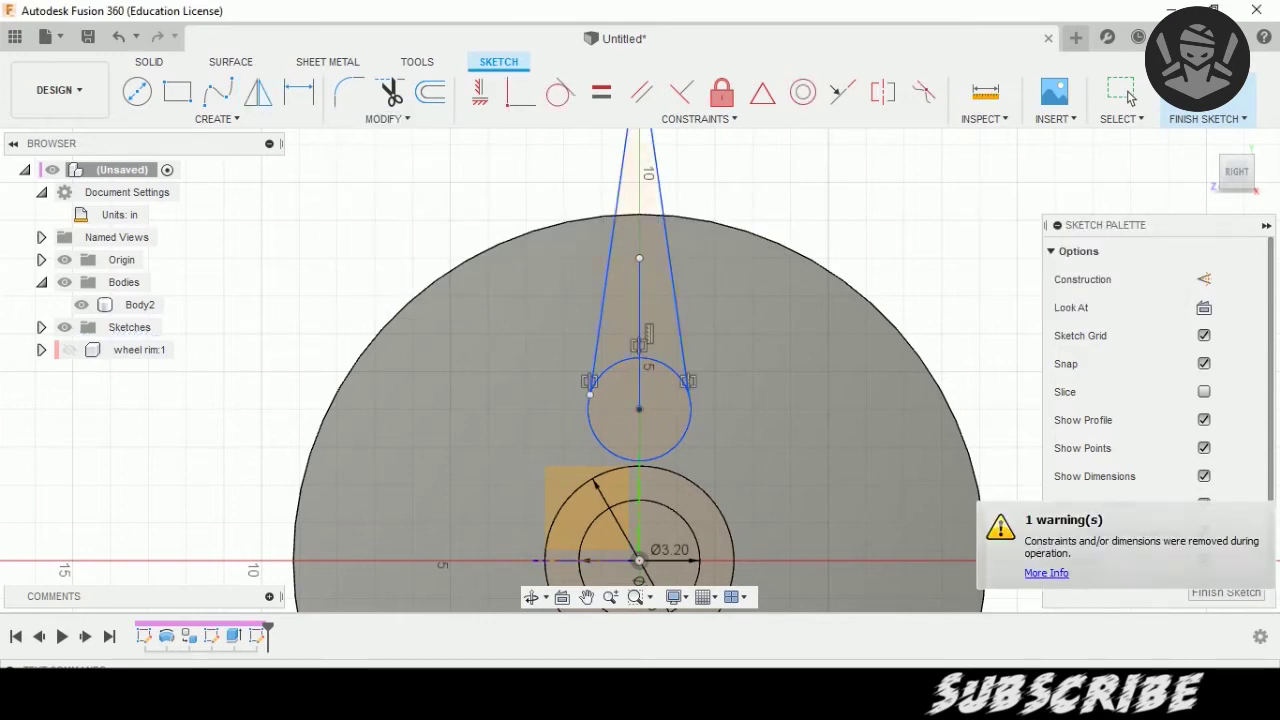
pyautogui.scroll(-3, 517, 158)
# Trim the line stubs beyond the rim, the circle's upper arc and the vertical centre line.
pyautogui.press('c')
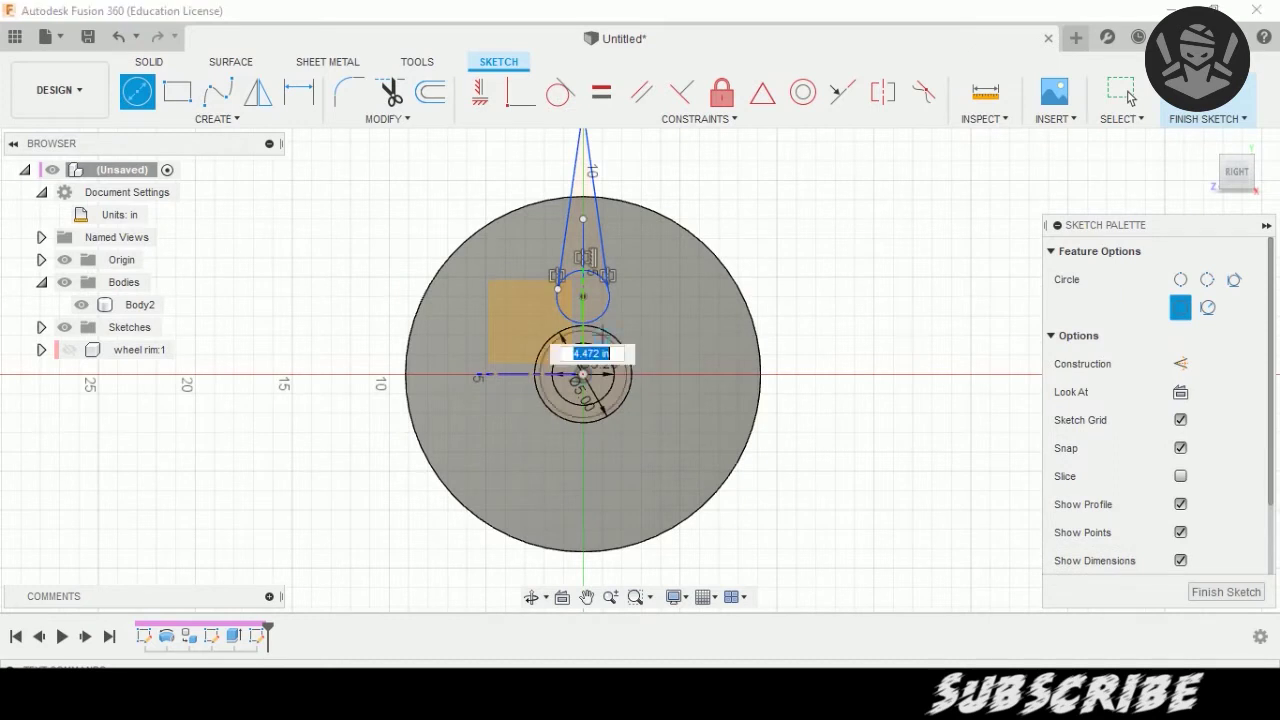
pyautogui.scroll(2, 576, 190)
pyautogui.scroll(3, 576, 190)
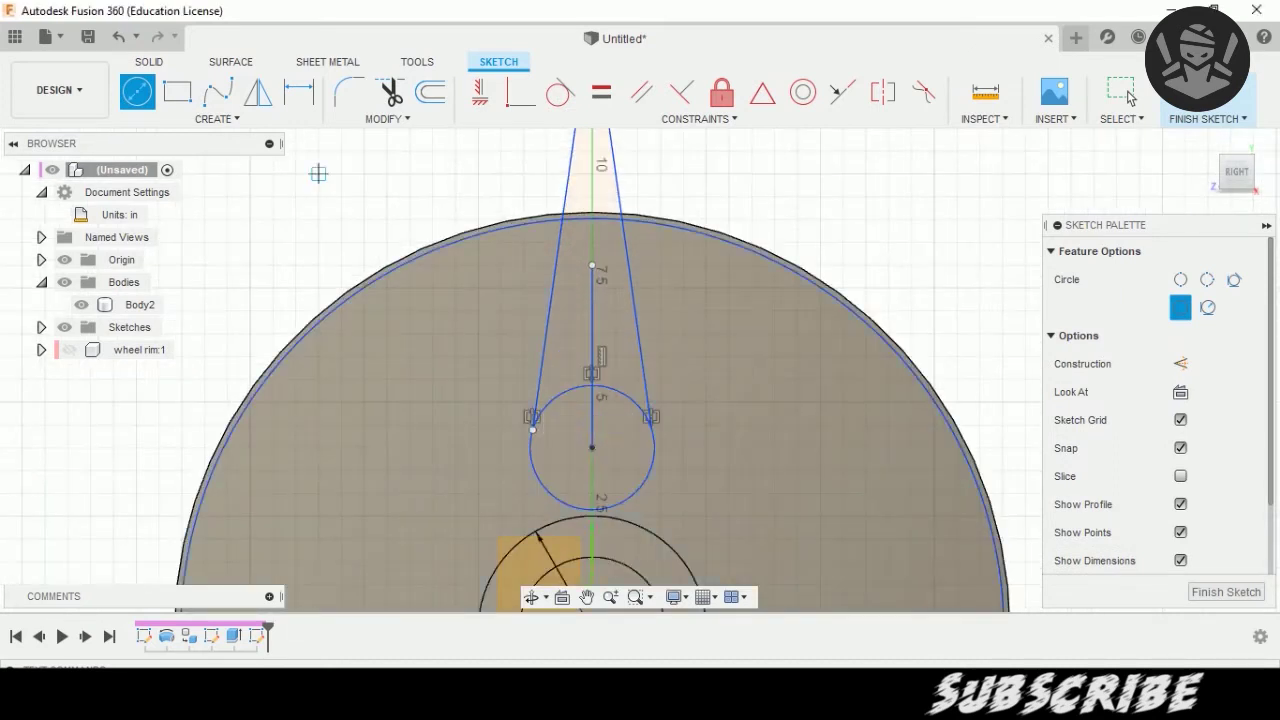
pyautogui.click(390, 92)
pyautogui.click(567, 170)
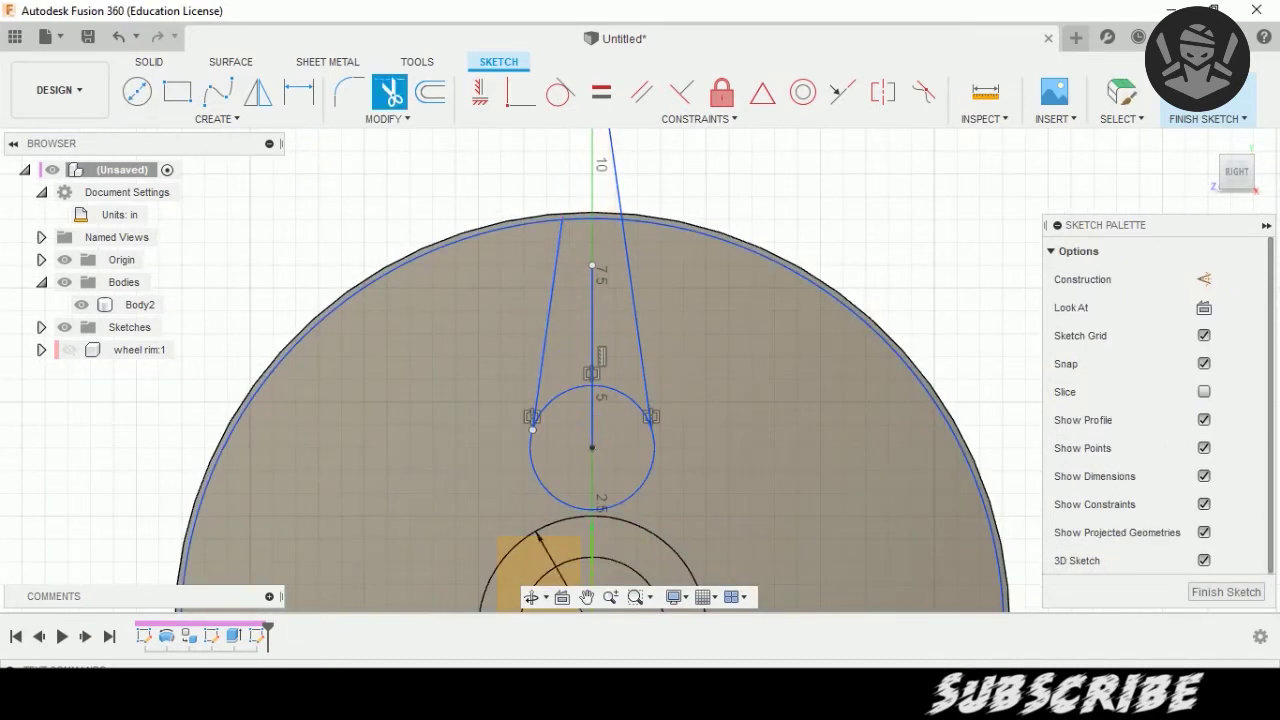
pyautogui.click(614, 175)
pyautogui.scroll(-2, 616, 300)
pyautogui.click(590, 346)
pyautogui.click(617, 290)
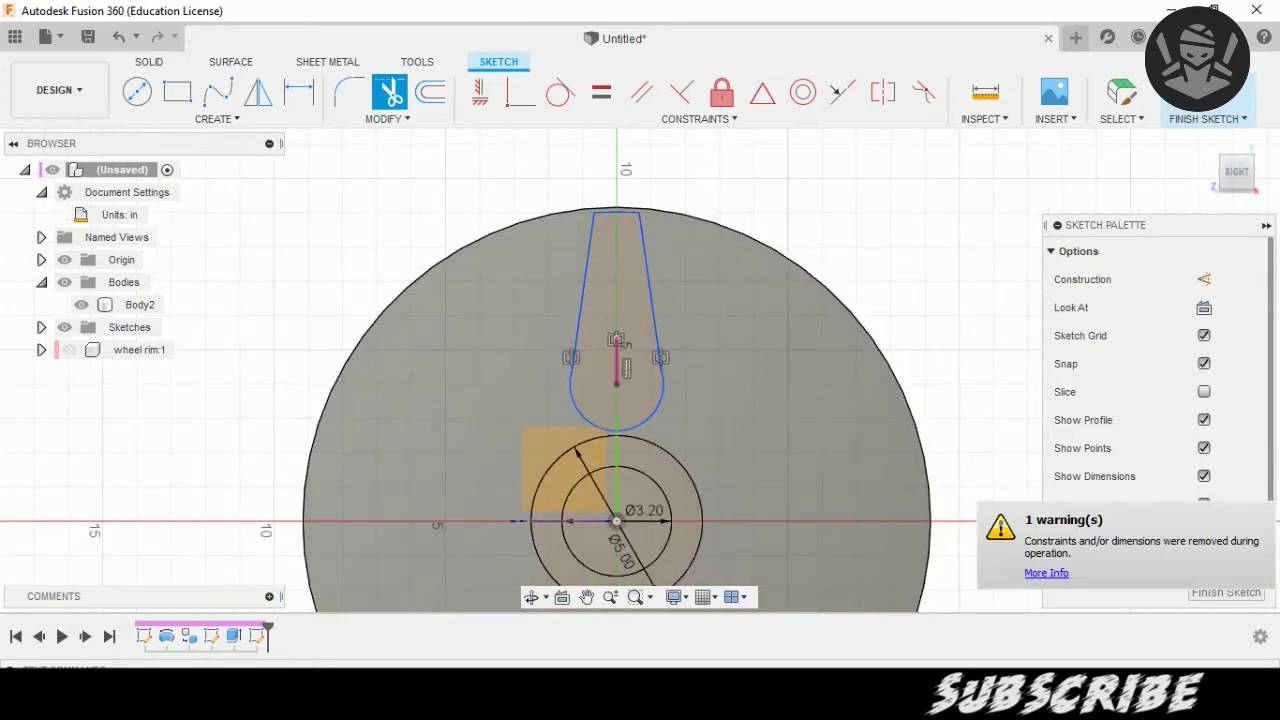
pyautogui.scroll(-3, 584, 240)
pyautogui.click(217, 118)
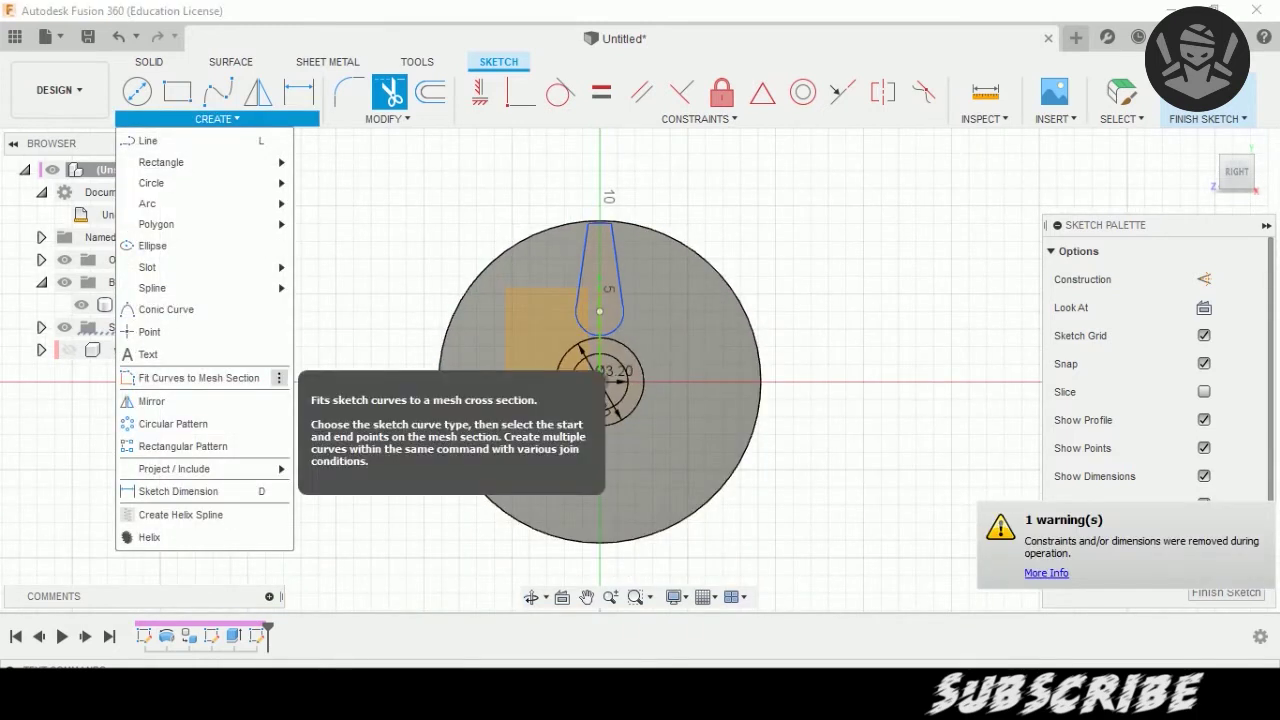
# Circular-pattern the tapered spoke outline about the wheel centre with quantity 7.
pyautogui.click(173, 424)
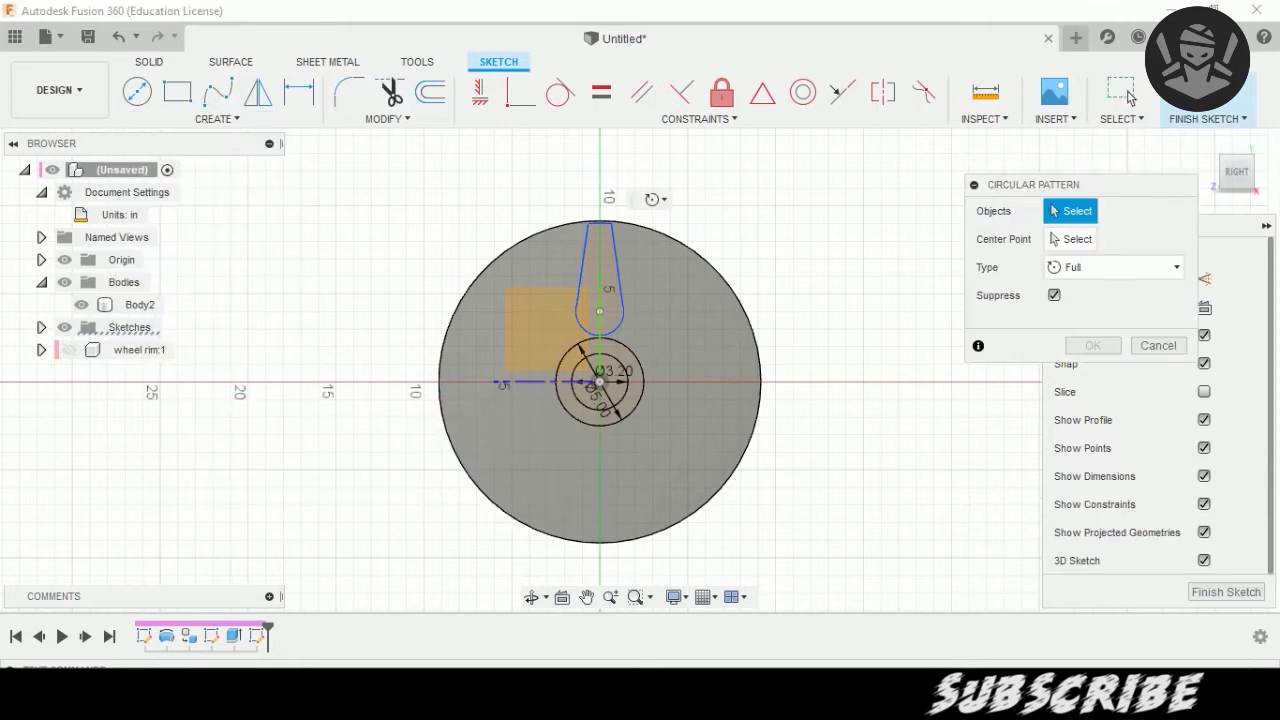
pyautogui.scroll(2, 612, 278)
pyautogui.doubleClick(618, 278)
pyautogui.click(1070, 239)
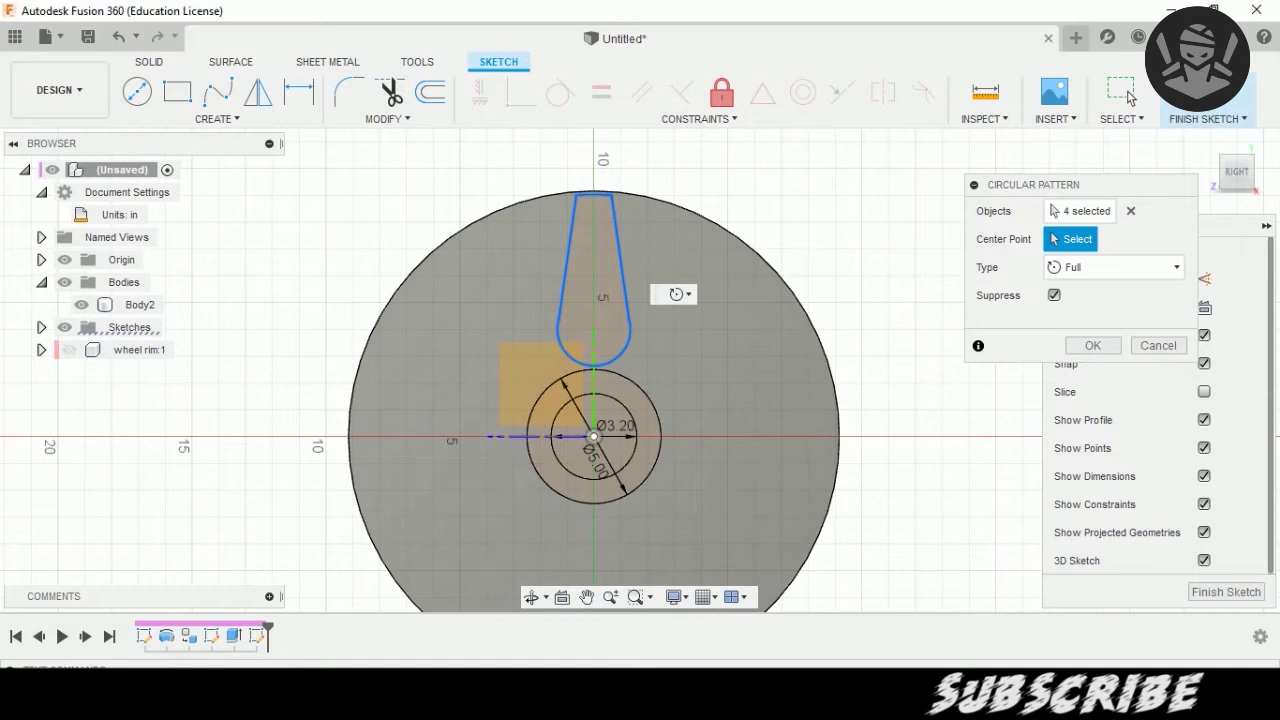
pyautogui.click(594, 436)
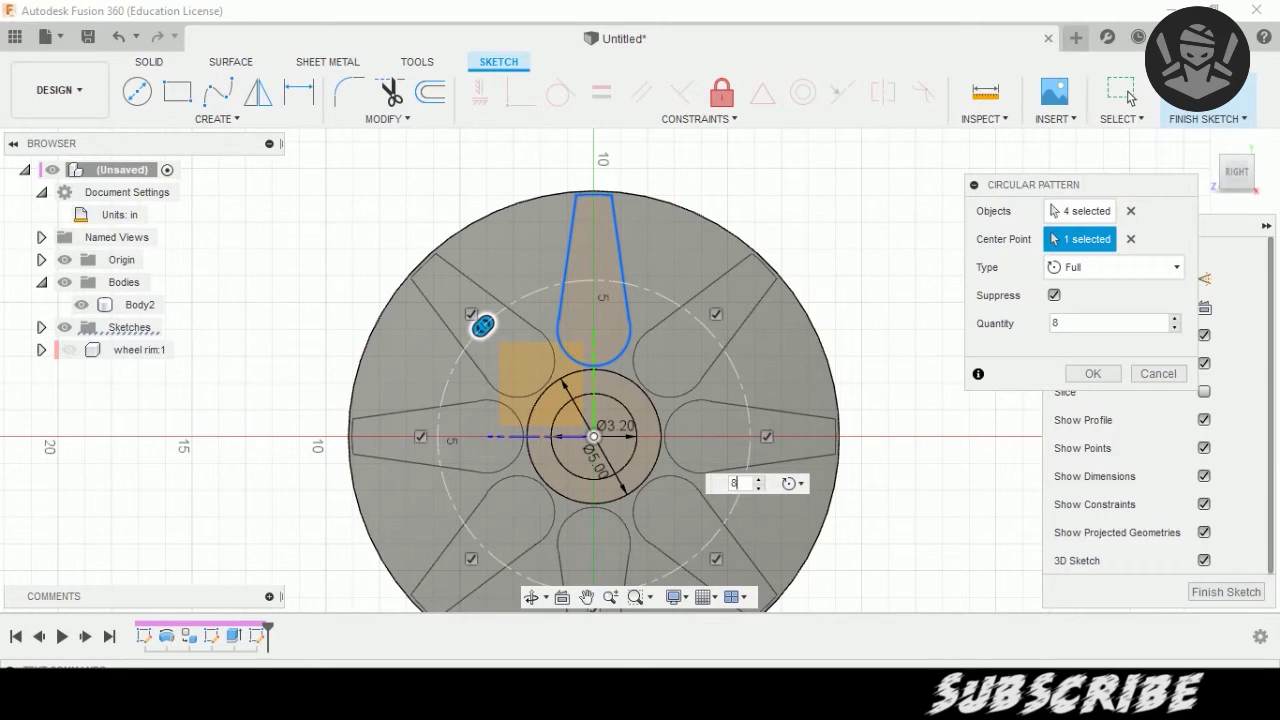
pyautogui.write('7')
pyautogui.press('Return')
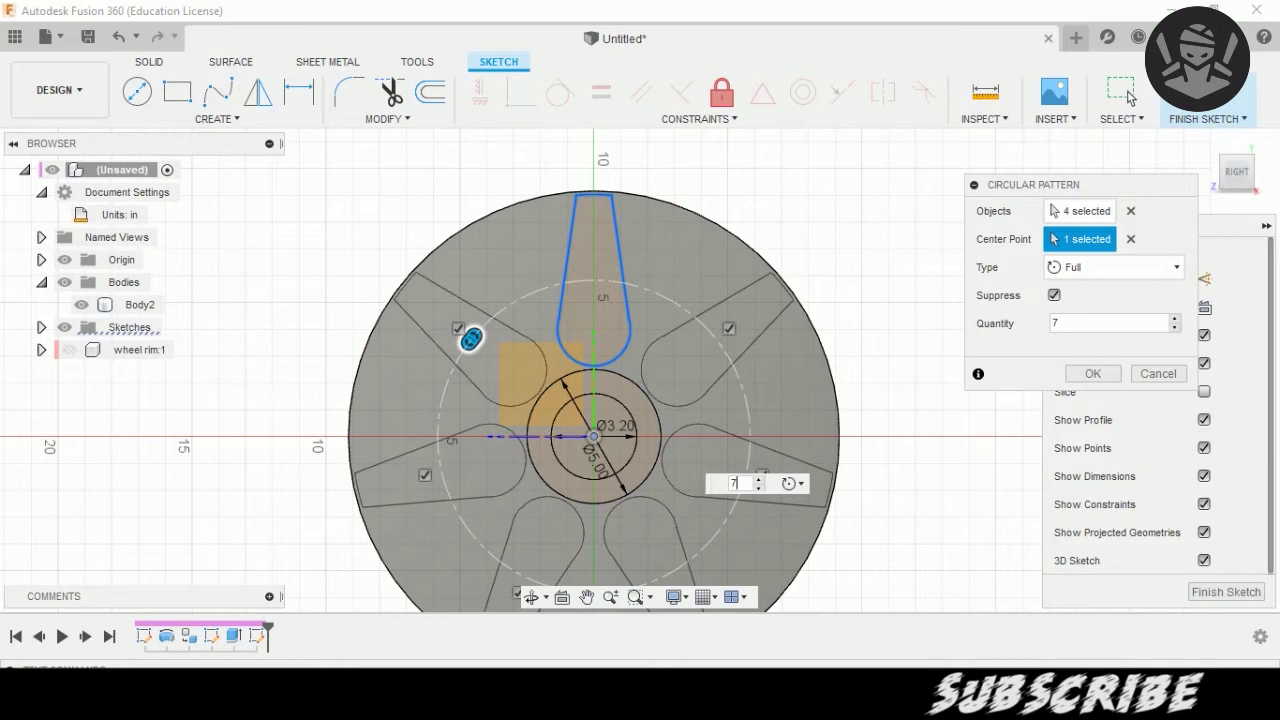
pyautogui.press('Return')
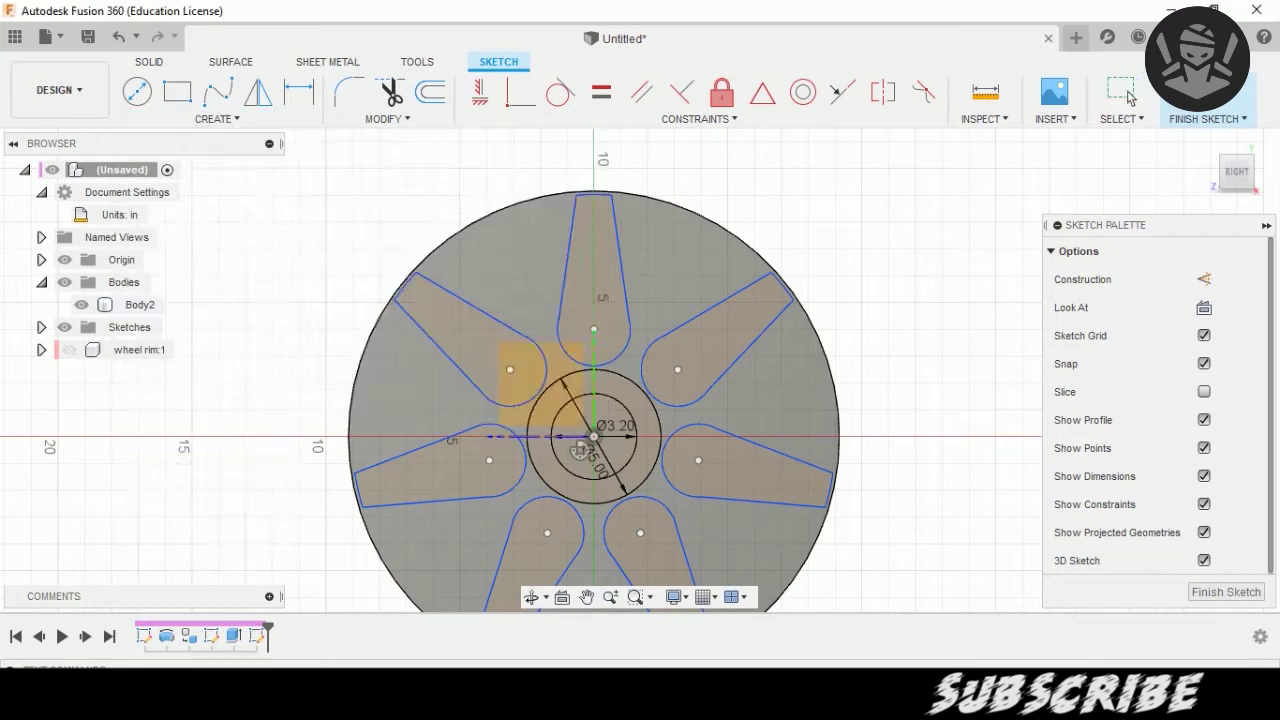
# Draw a line joining two spoke-end centres and a radial line from the hub centre to the rim.
pyautogui.scroll(5, 488, 268)
pyautogui.press('l')
pyautogui.click(711, 394)
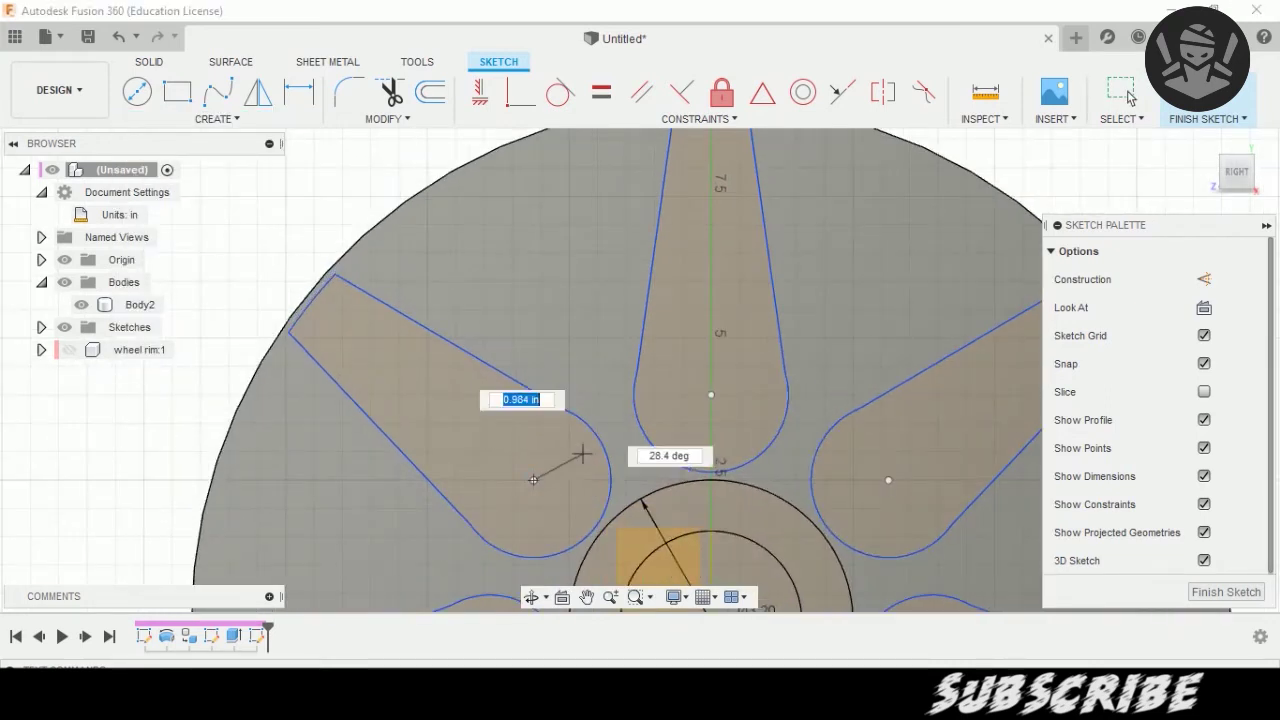
pyautogui.click(533, 480)
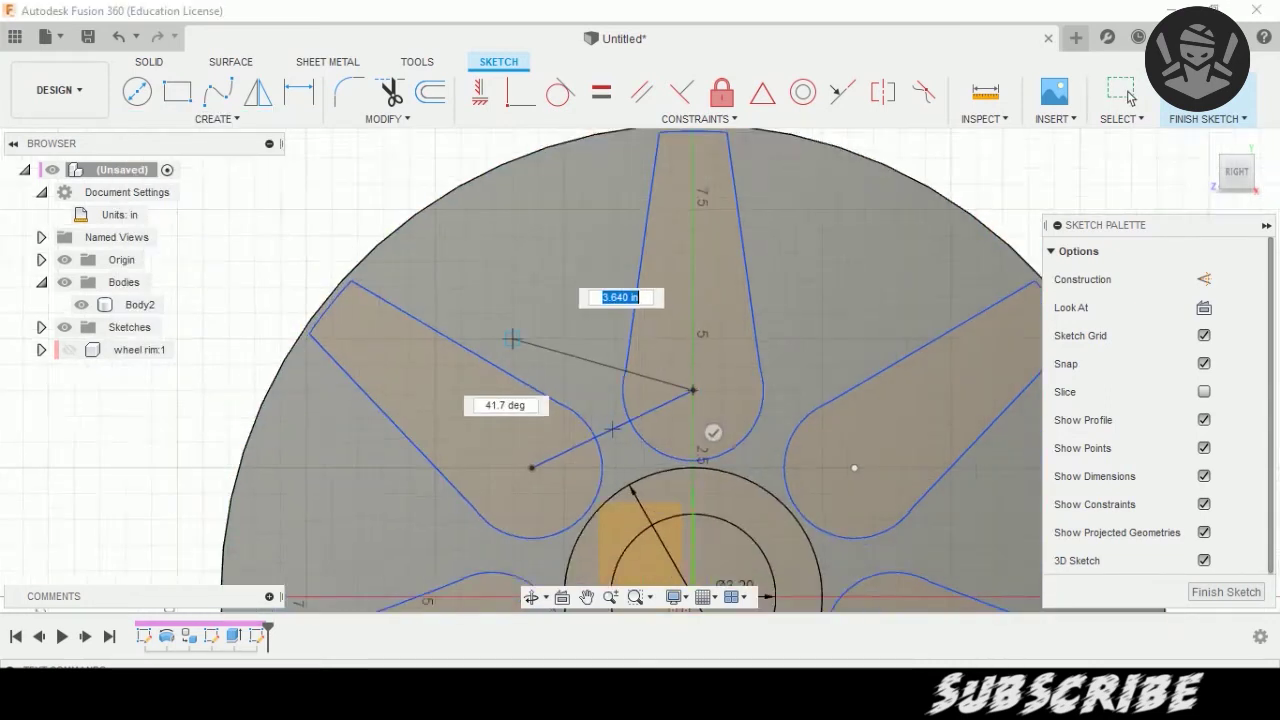
pyautogui.scroll(-3, 514, 337)
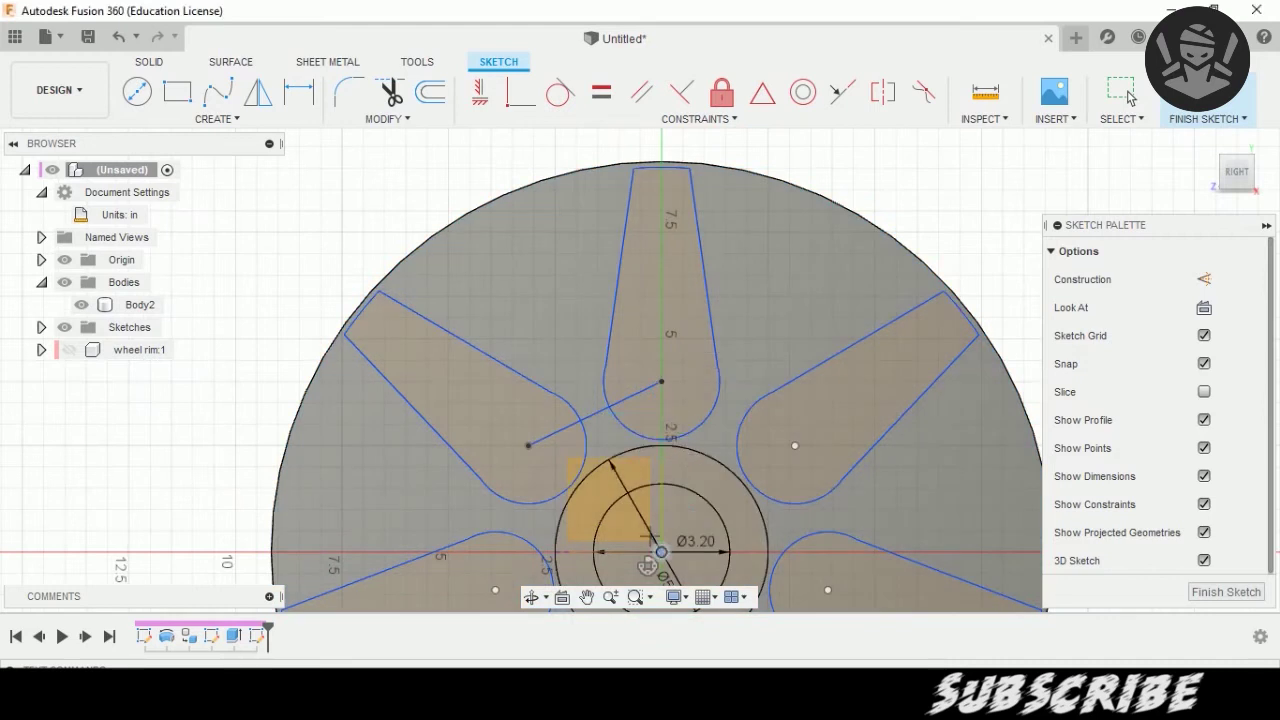
pyautogui.click(661, 551)
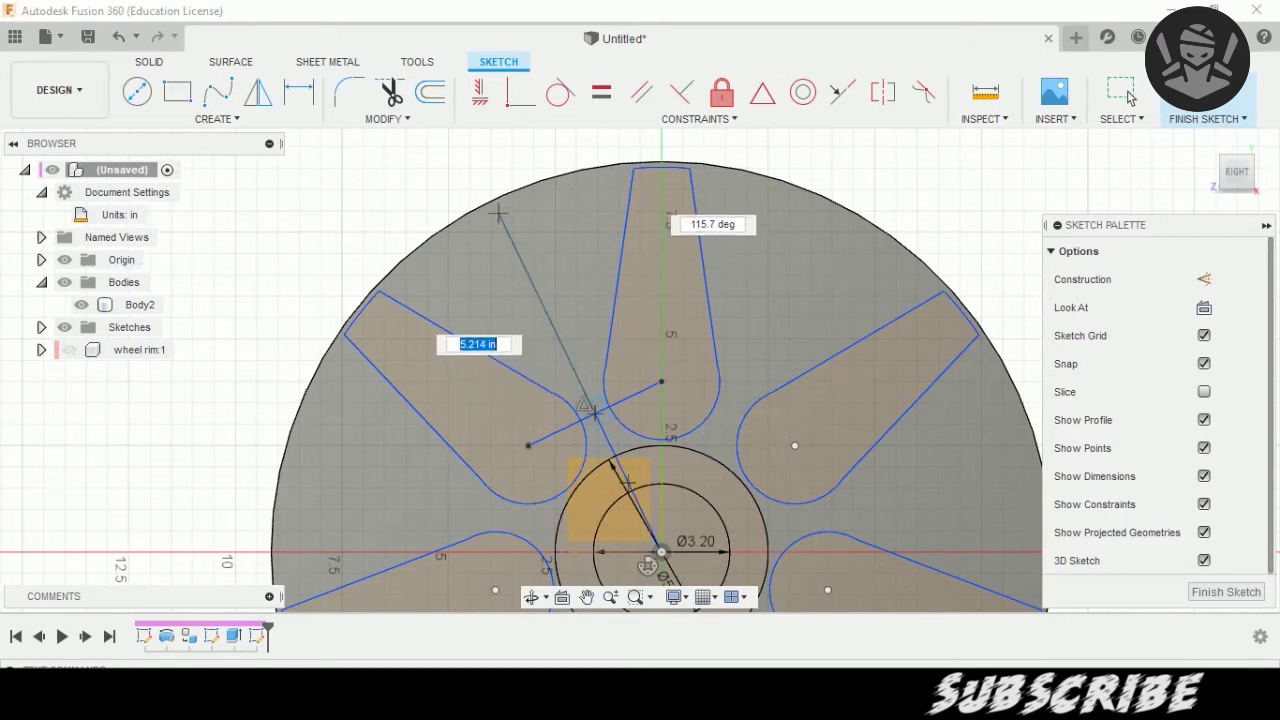
pyautogui.press('Return')
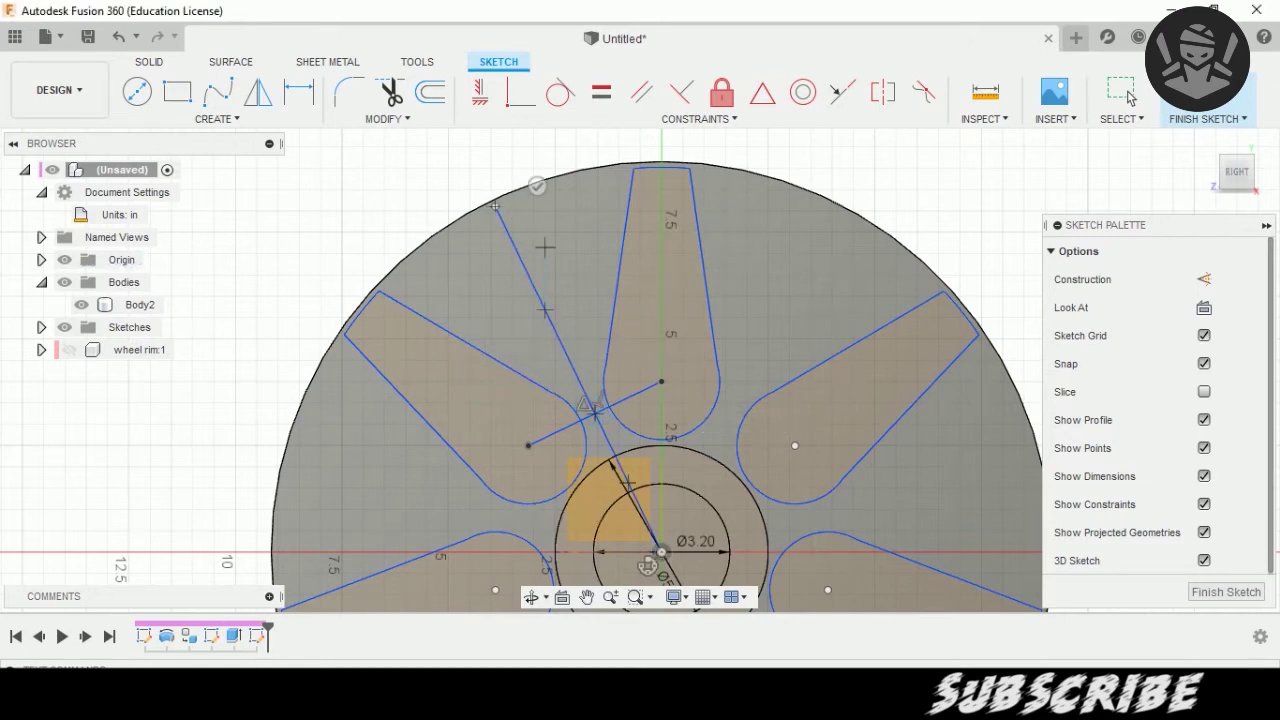
pyautogui.scroll(2, 623, 343)
pyautogui.press('Escape')
# Draw a line from the lines' crossing to the rim and constrain it parallel to the spoke edge.
pyautogui.scroll(1, 552, 298)
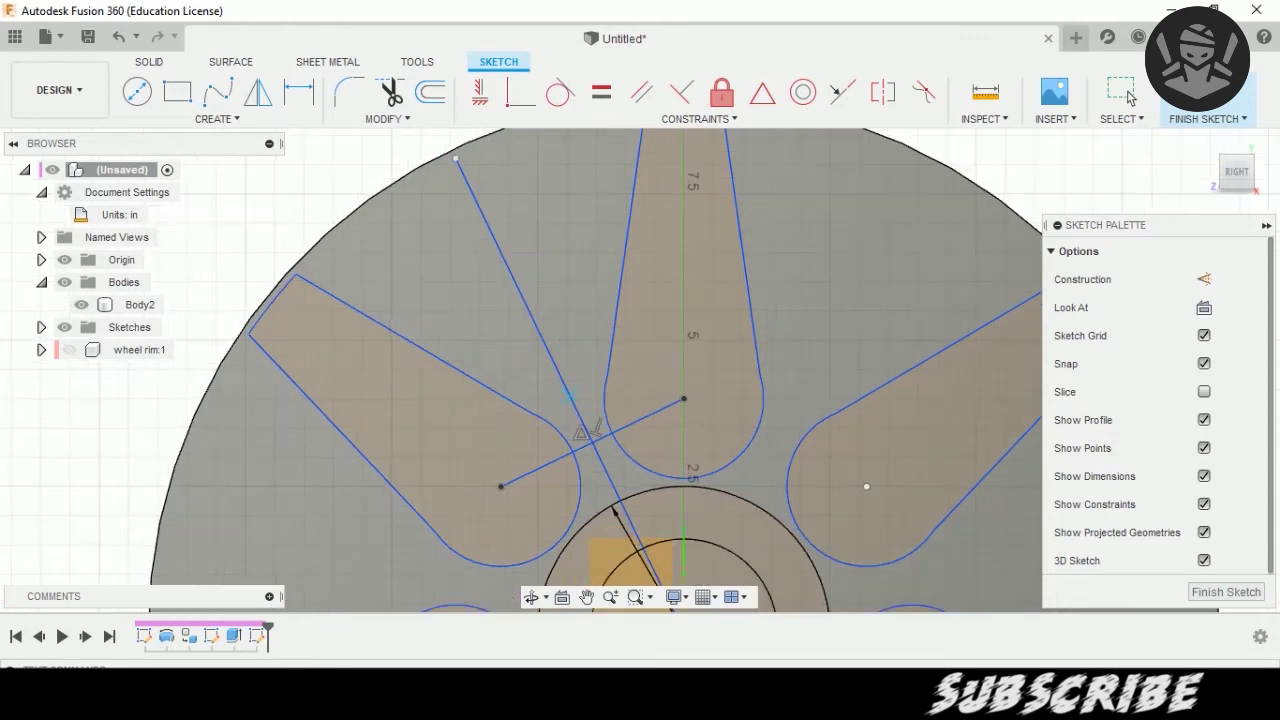
pyautogui.click(572, 400)
pyautogui.scroll(-3, 577, 450)
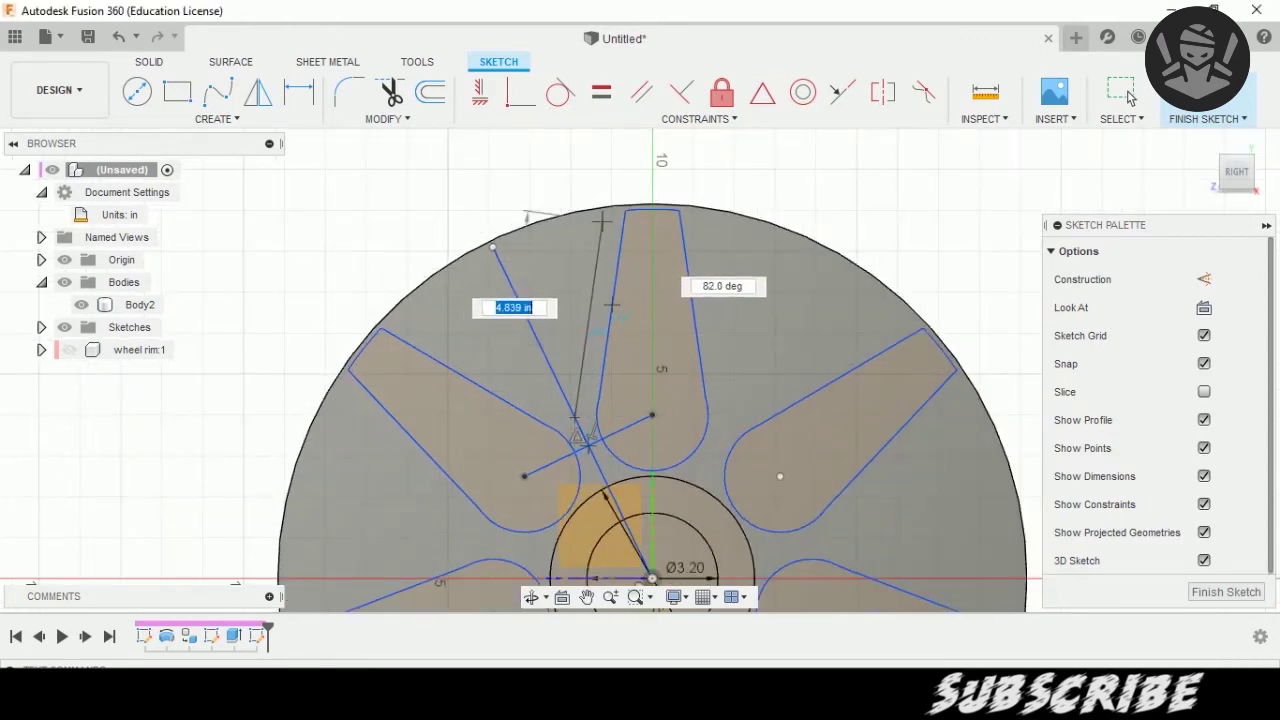
pyautogui.click(602, 218)
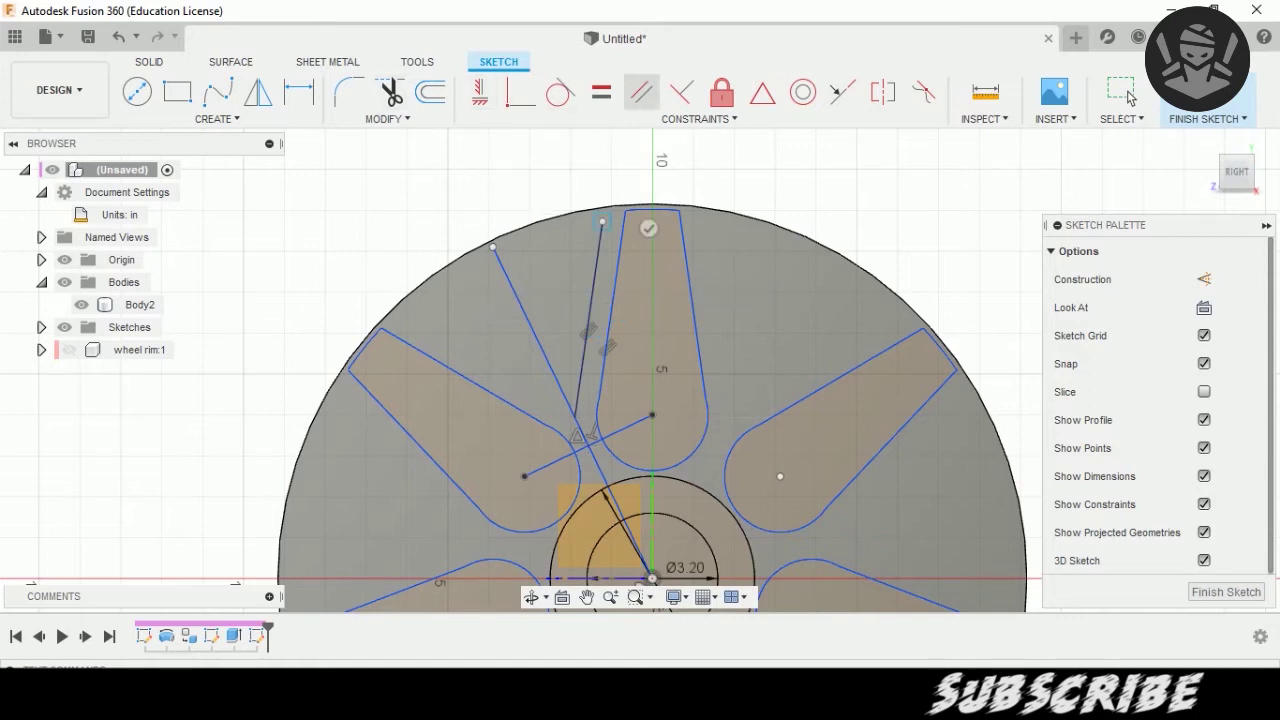
pyautogui.click(580, 385)
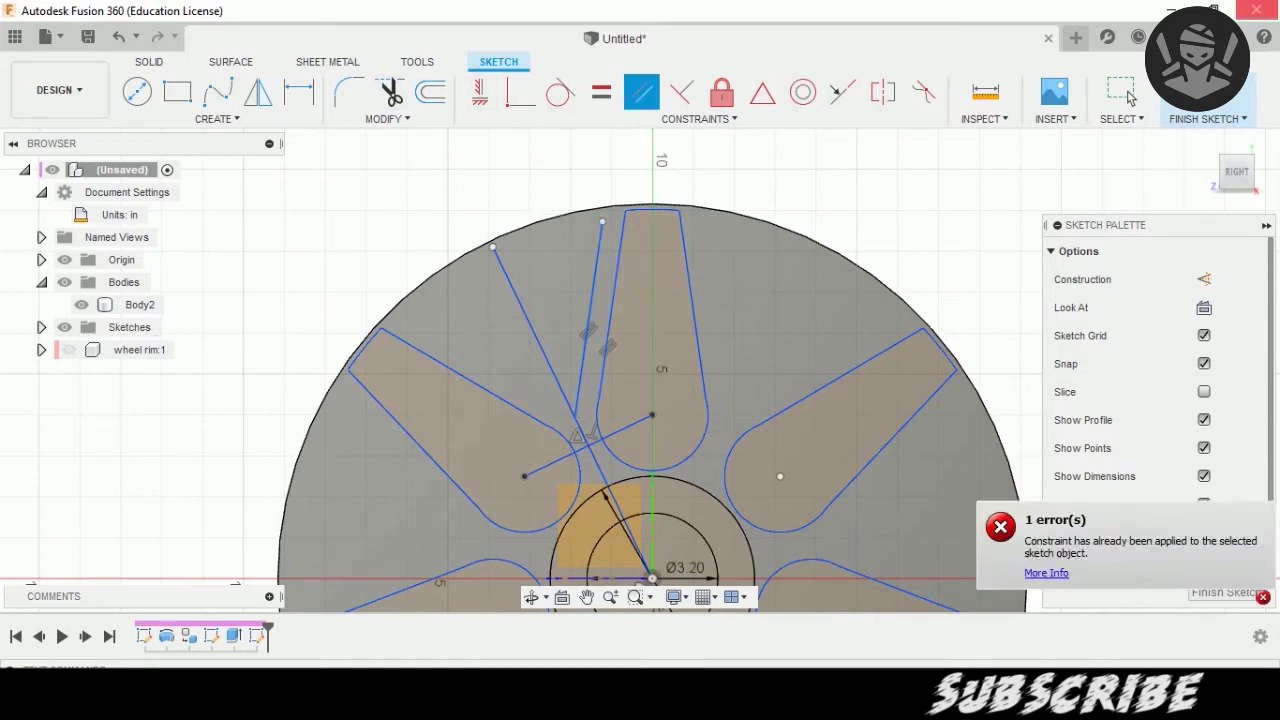
pyautogui.click(257, 92)
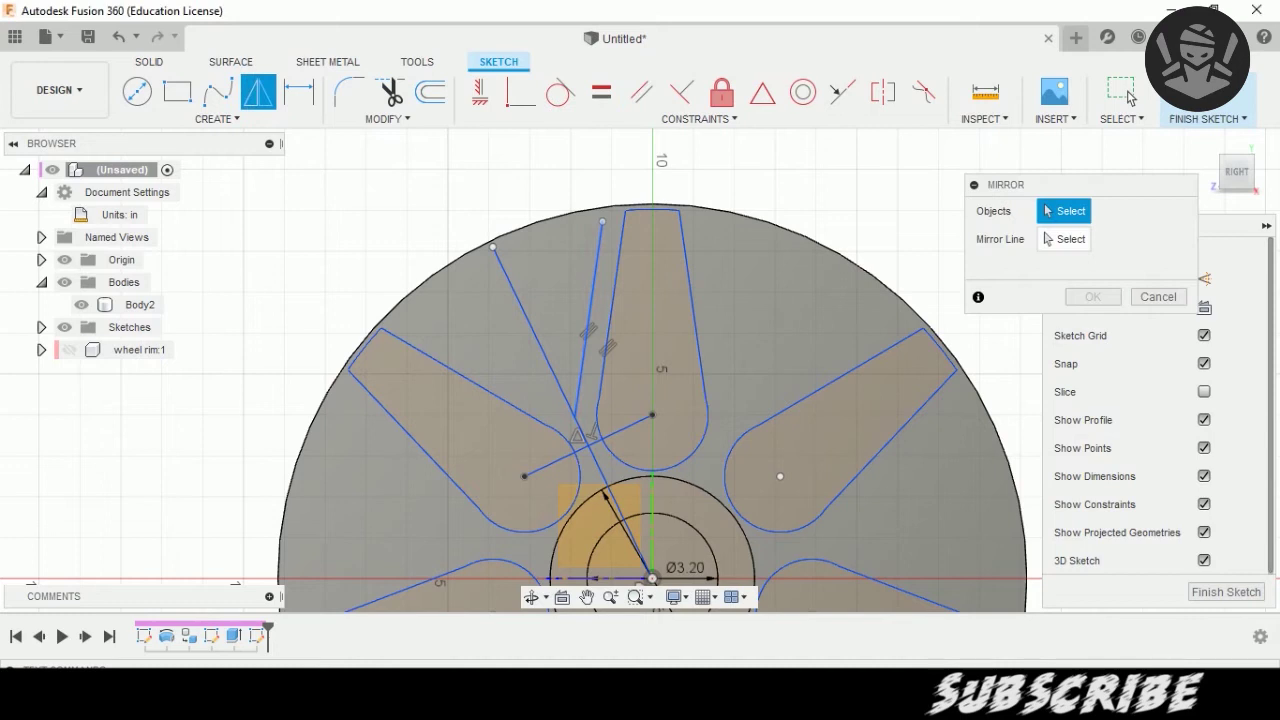
# Mirror the rim line about the radial line to form a V between two spokes.
pyautogui.click(528, 320)
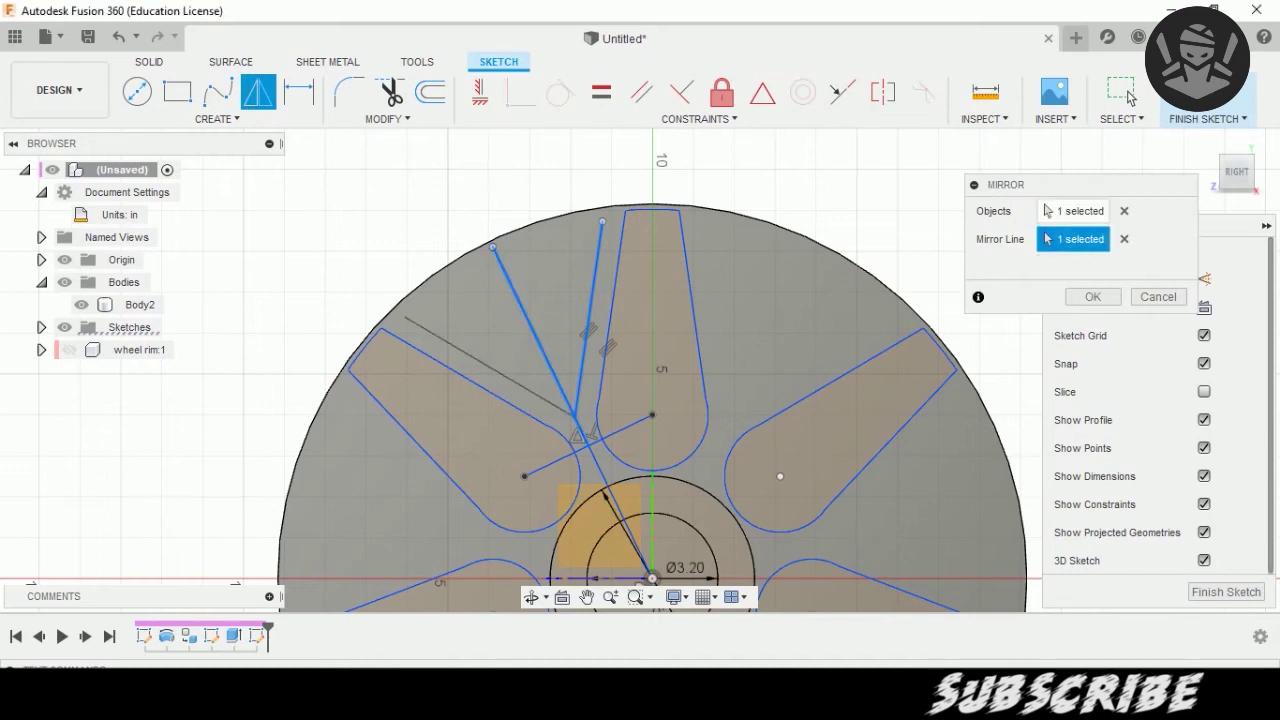
pyautogui.click(1093, 297)
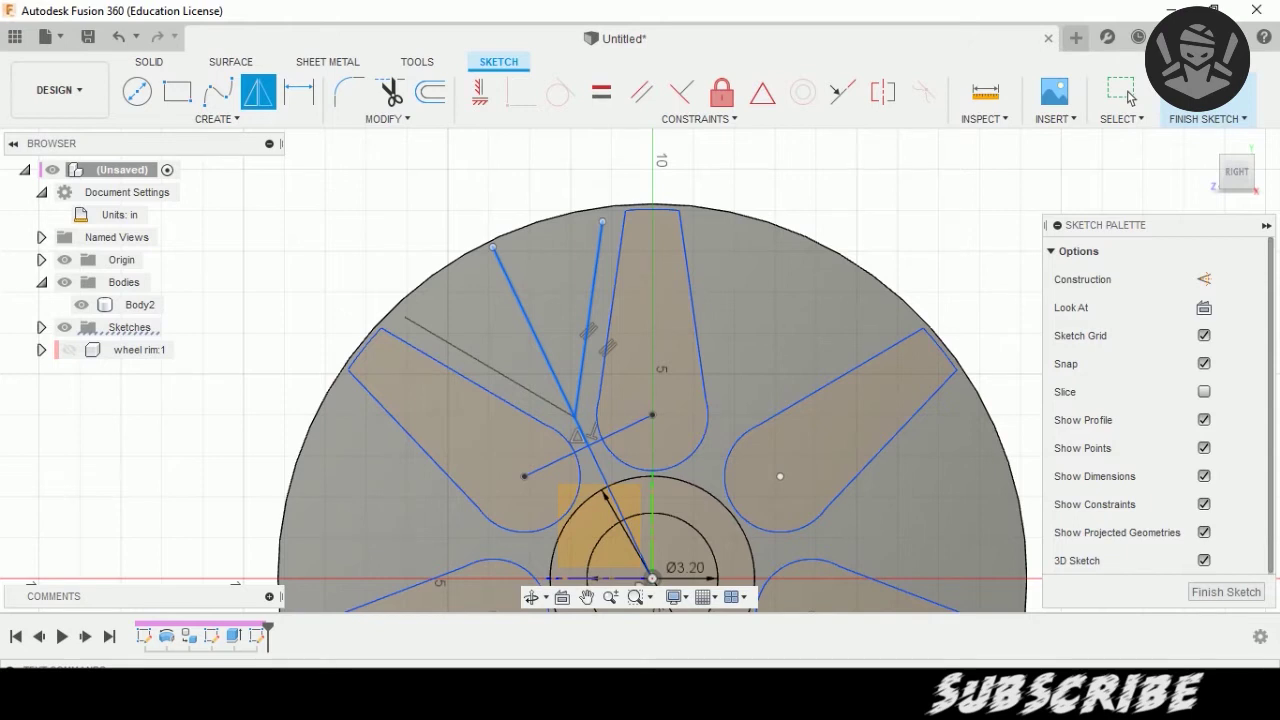
pyautogui.click(1122, 92)
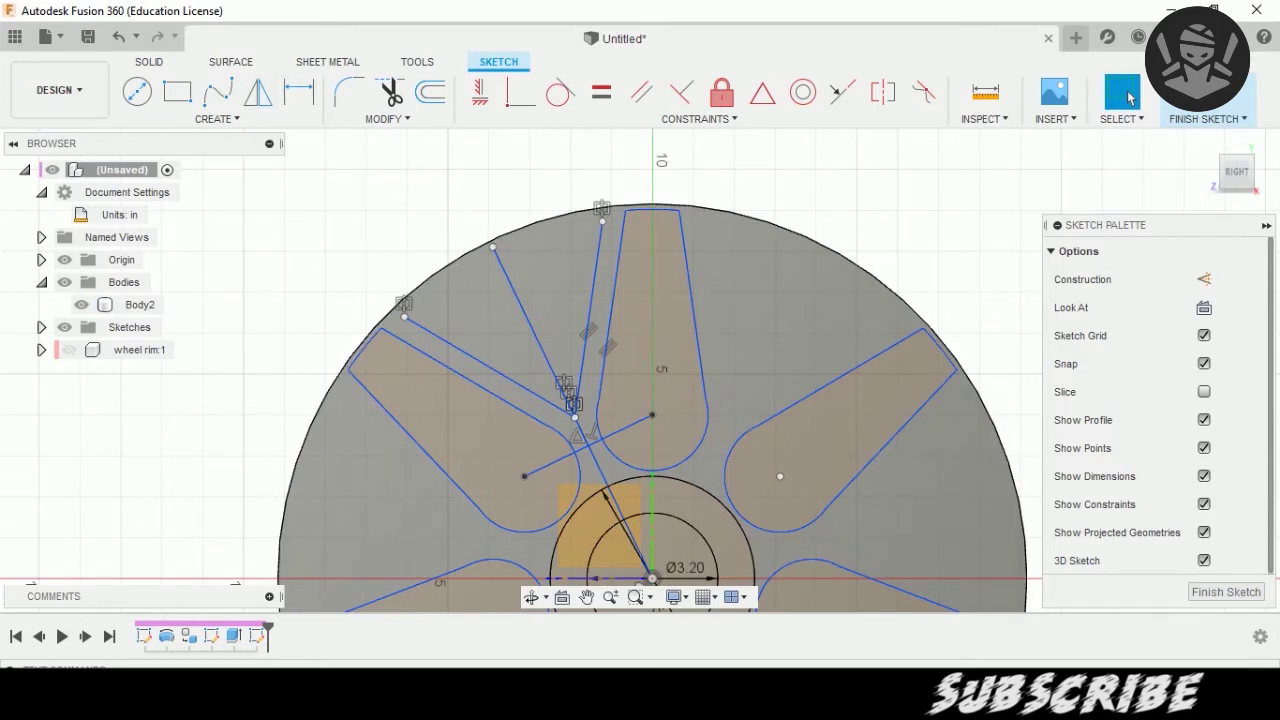
# Draw a 17.600 in circle just inside the rim, then trim the radial line's upper part and stub.
pyautogui.press('c')
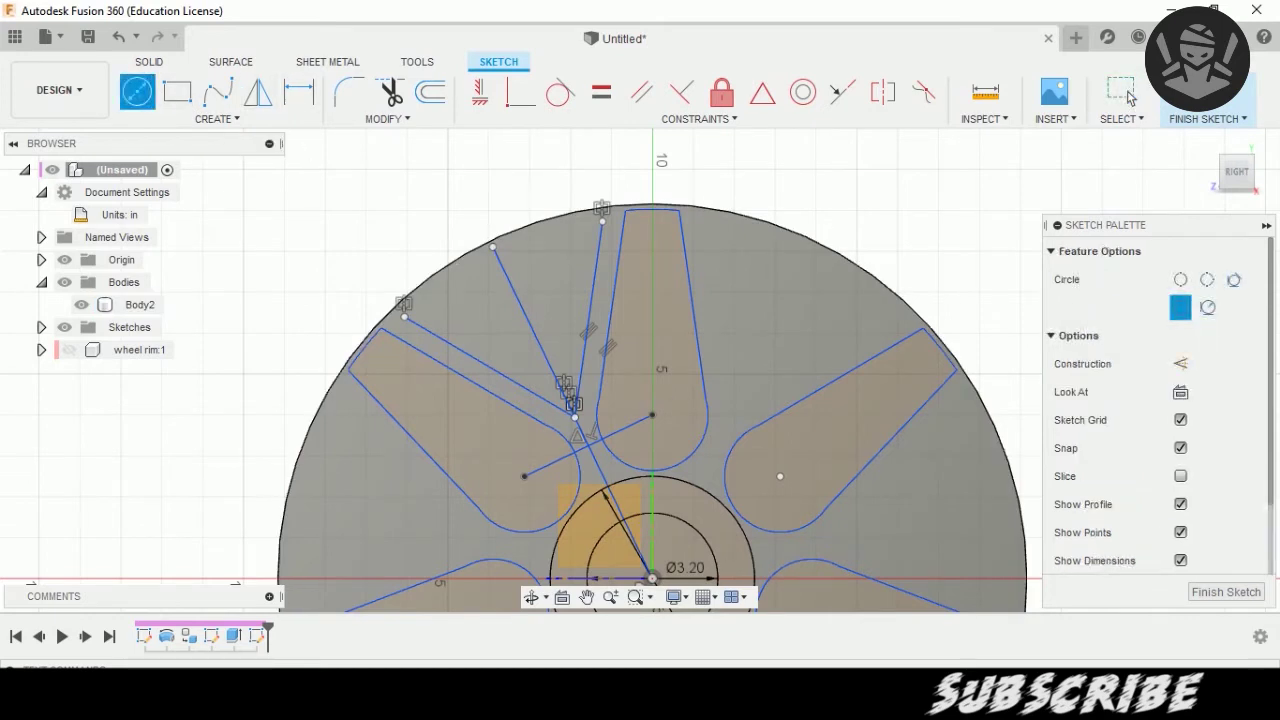
pyautogui.scroll(3, 497, 247)
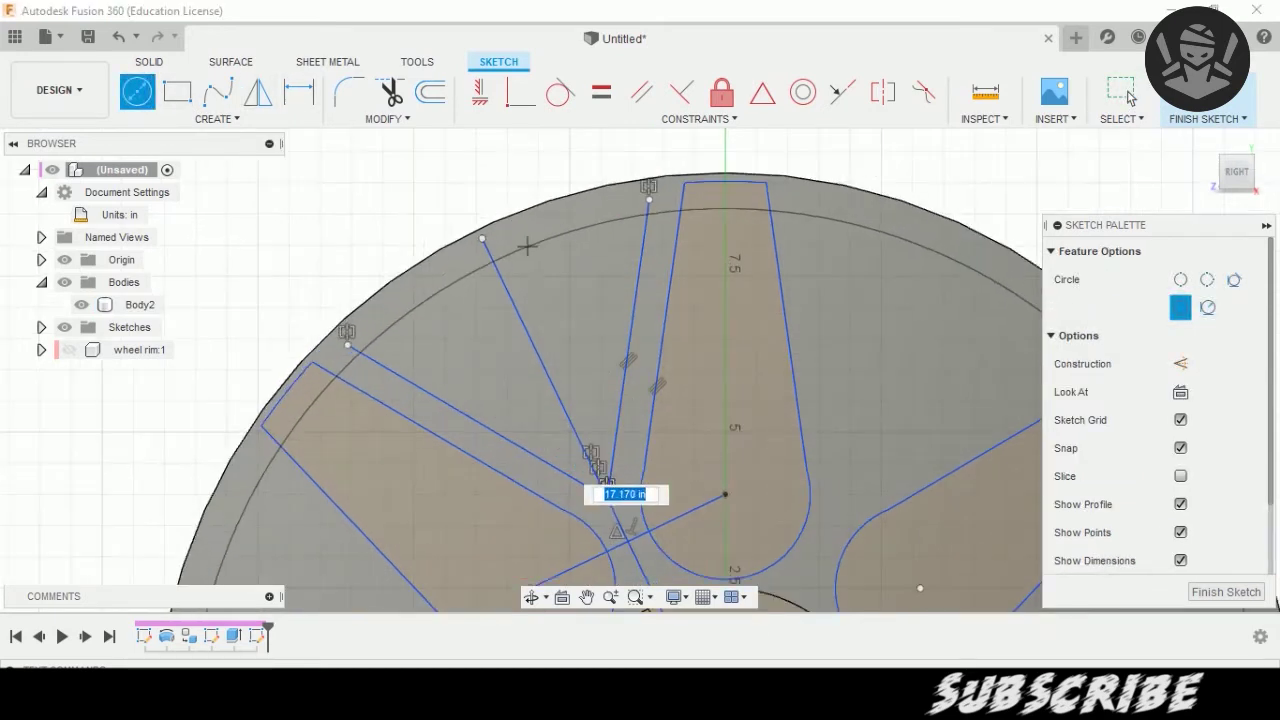
pyautogui.click(587, 212)
pyautogui.scroll(-1, 447, 204)
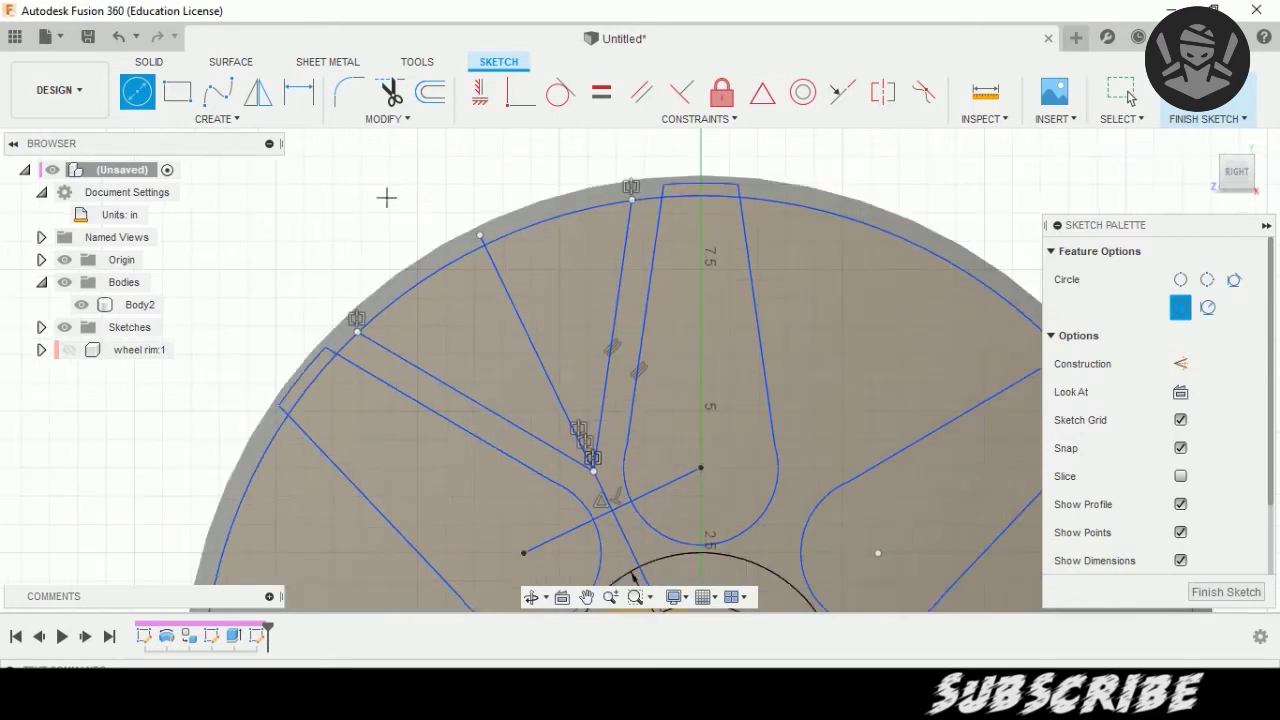
pyautogui.click(390, 92)
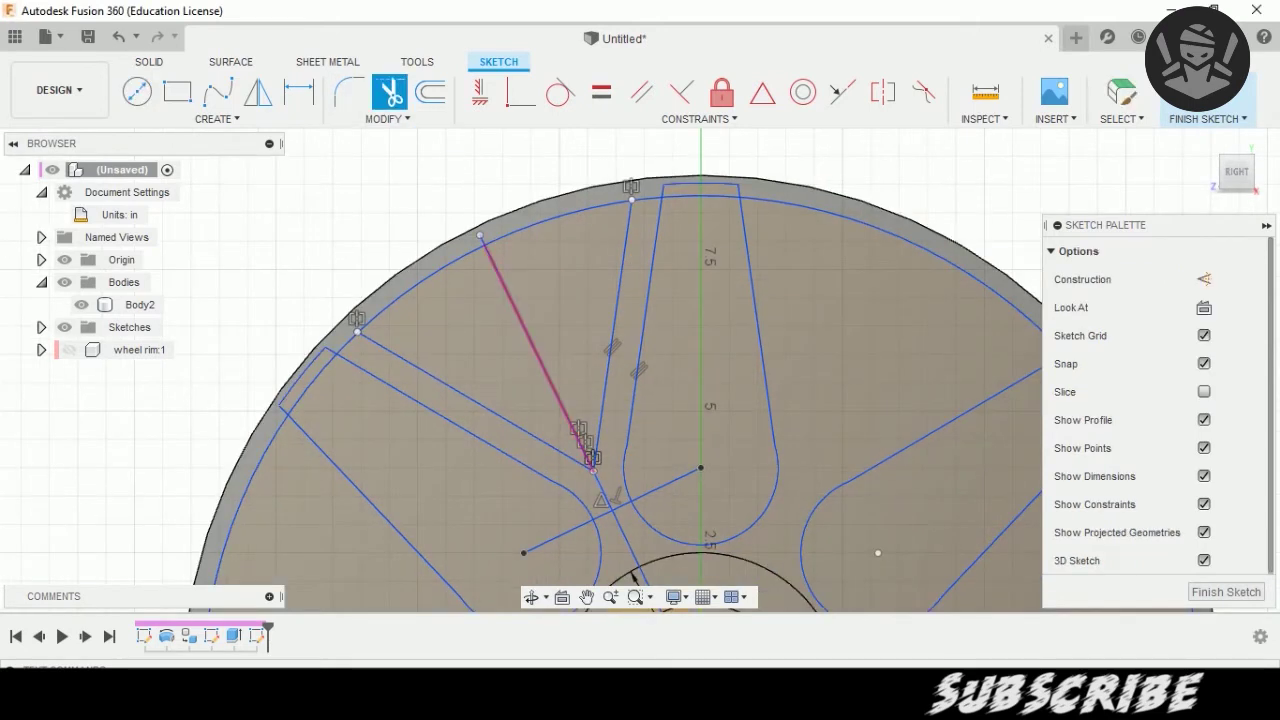
pyautogui.click(590, 455)
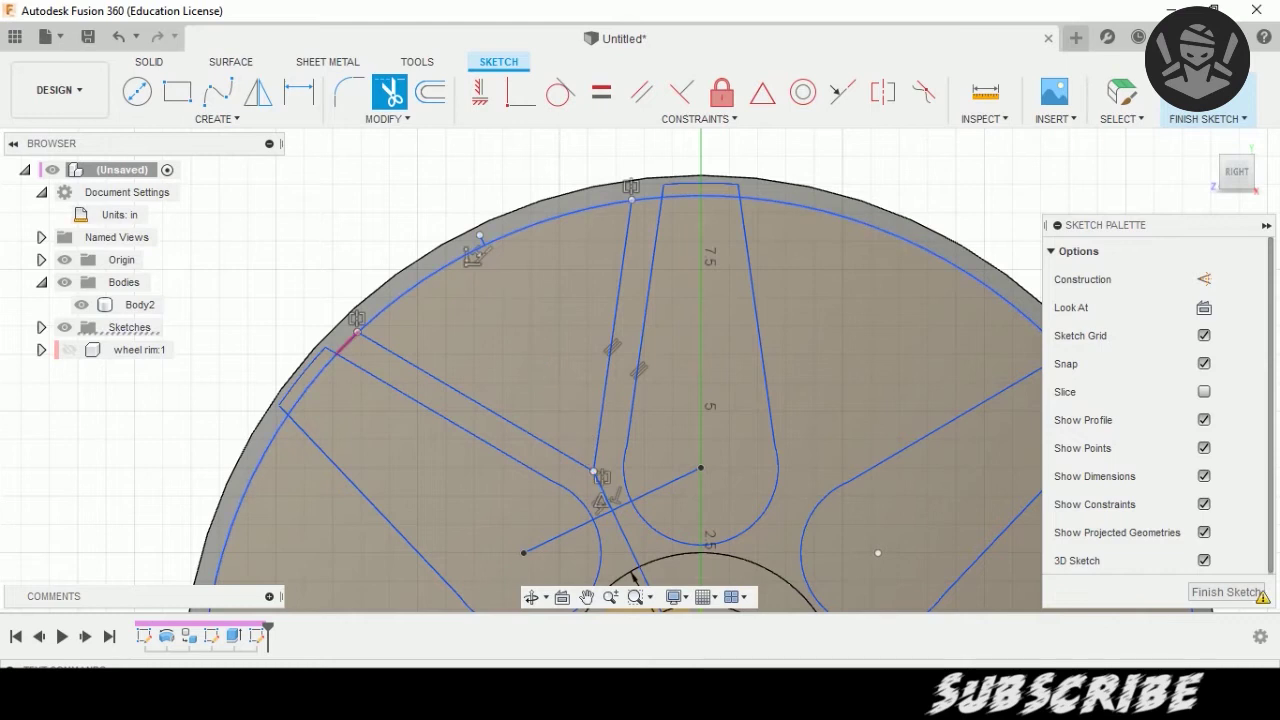
pyautogui.click(343, 341)
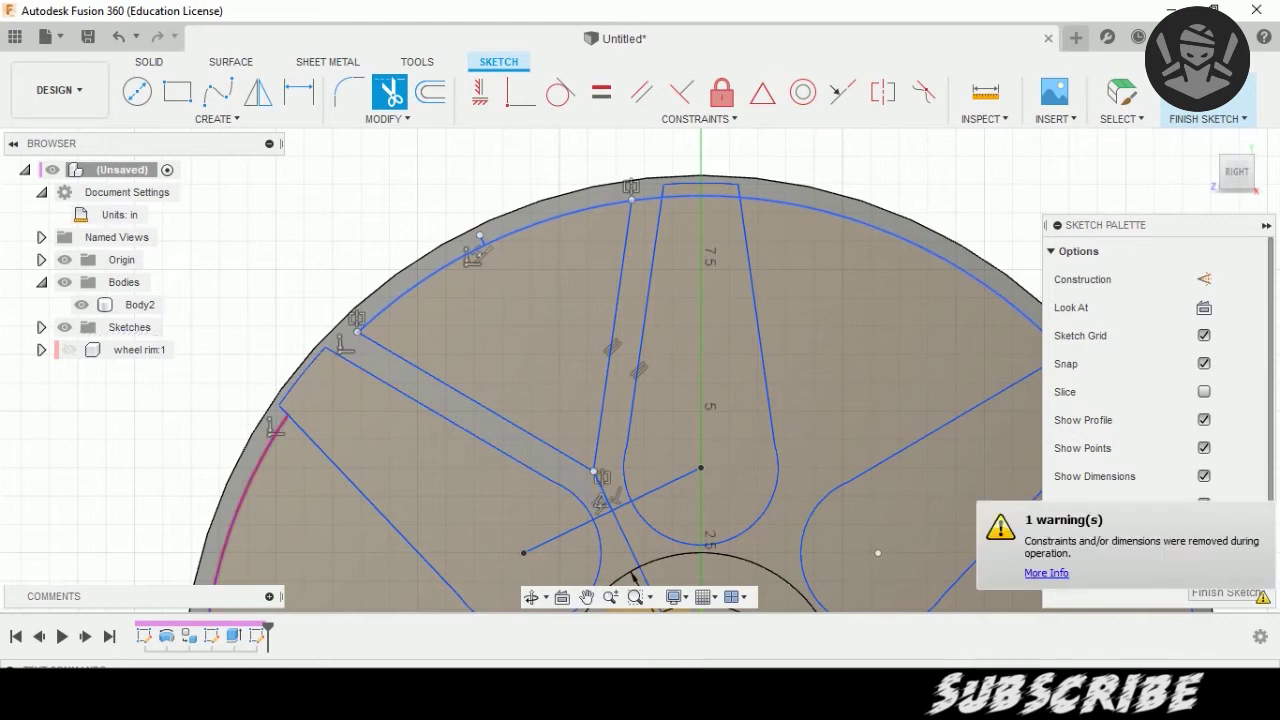
# Trim the inner-circle arc between the V lines, the radial line near the hub, and the connecting line.
pyautogui.scroll(2, 645, 195)
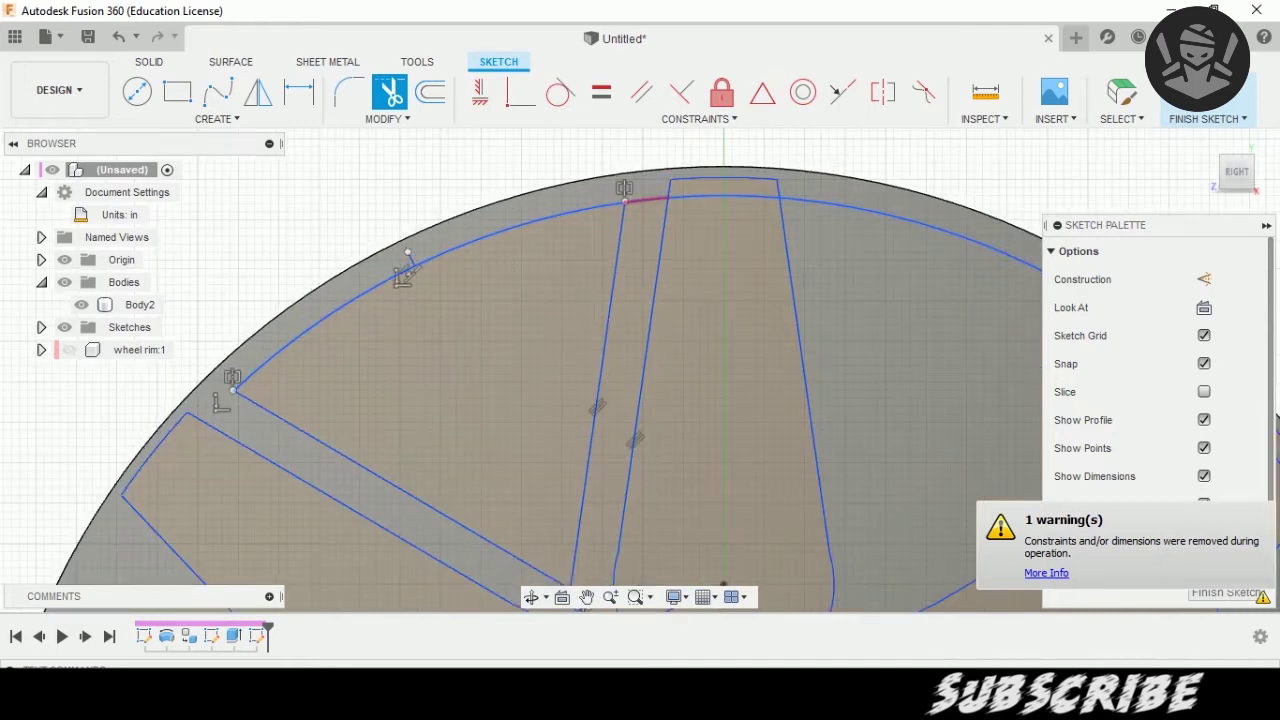
pyautogui.click(645, 201)
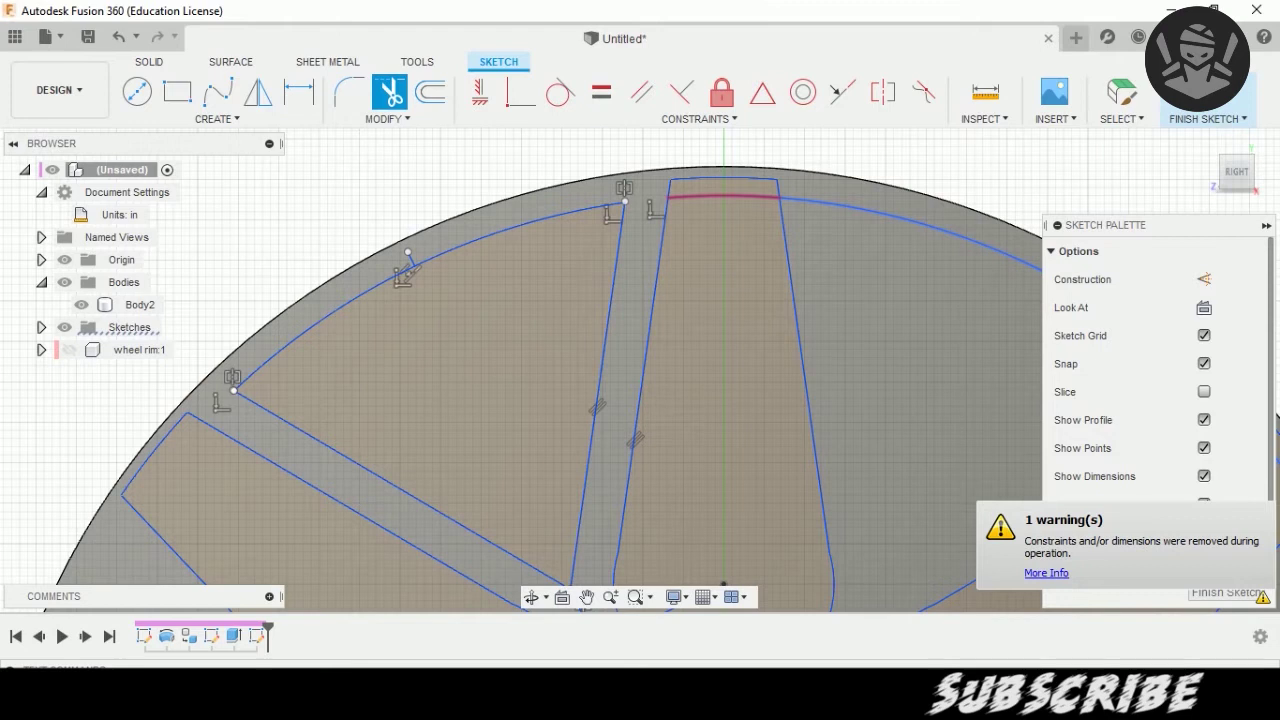
pyautogui.scroll(-5, 680, 480)
pyautogui.scroll(3, 680, 480)
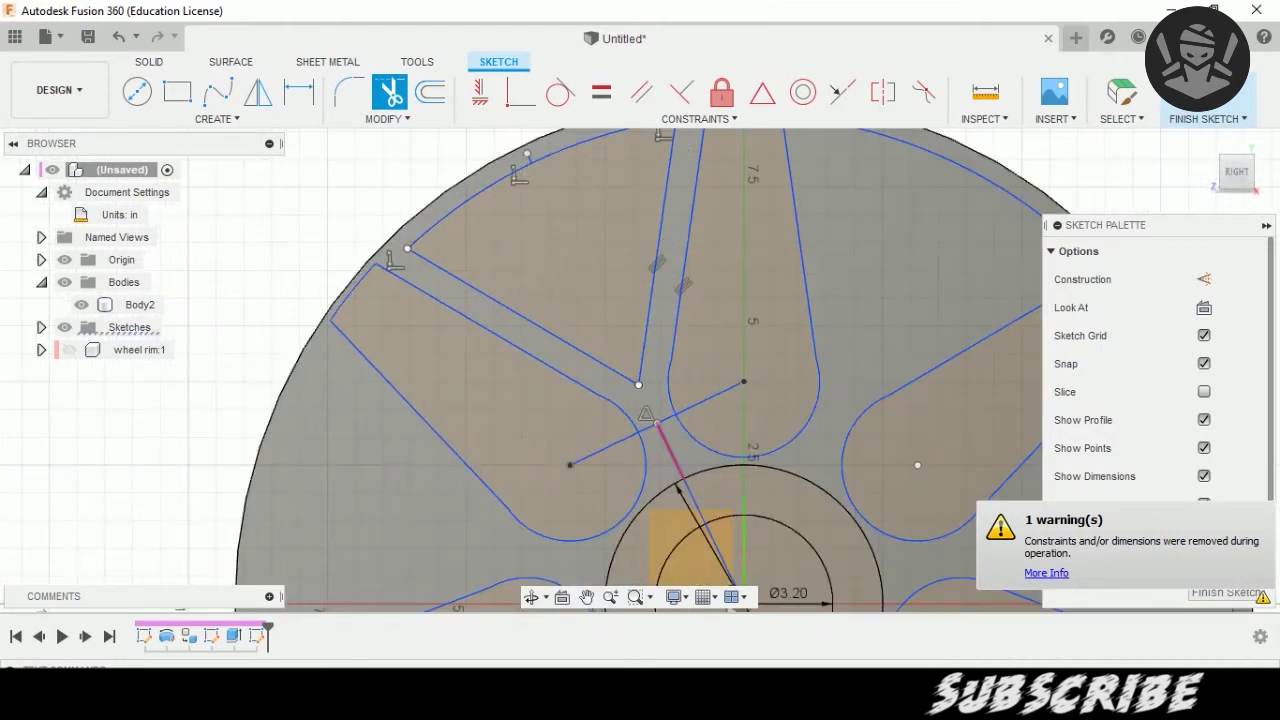
pyautogui.click(677, 484)
pyautogui.click(657, 422)
pyautogui.click(600, 450)
pyautogui.click(712, 396)
pyautogui.press('Escape')
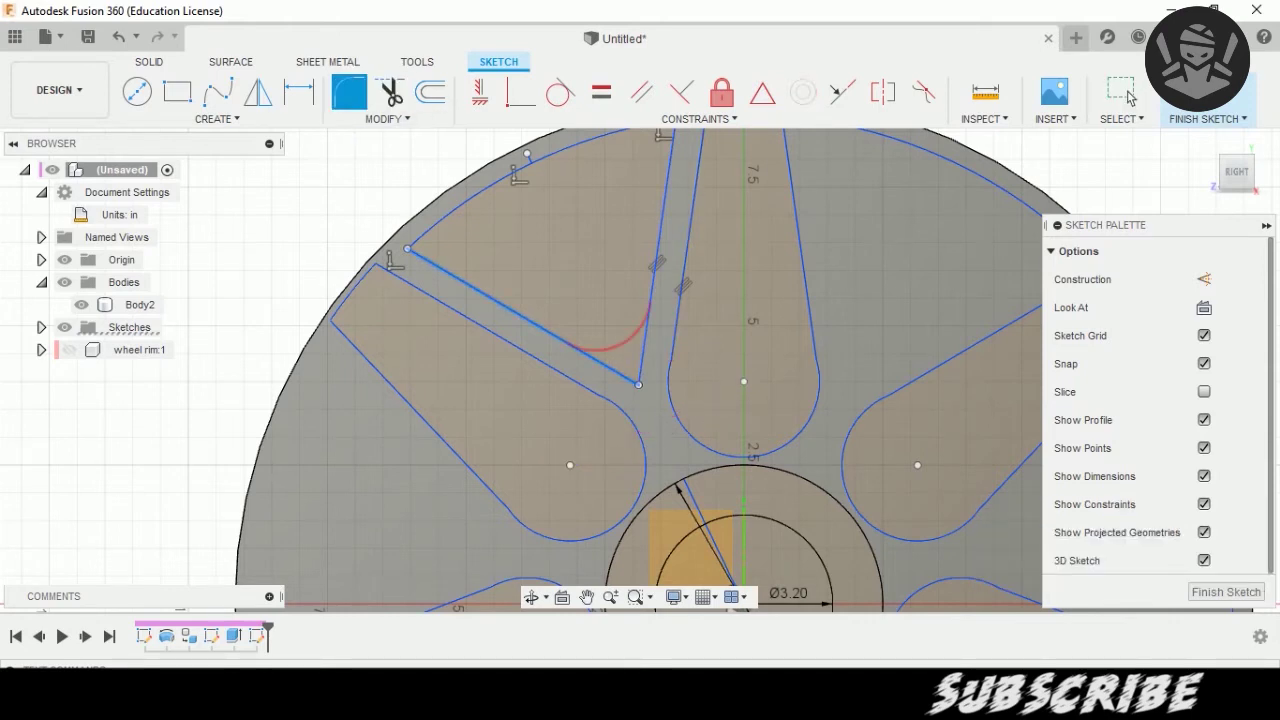
# Fillet the V-shaped cutout's inner point with a 0.3 in radius.
pyautogui.click(645, 330)
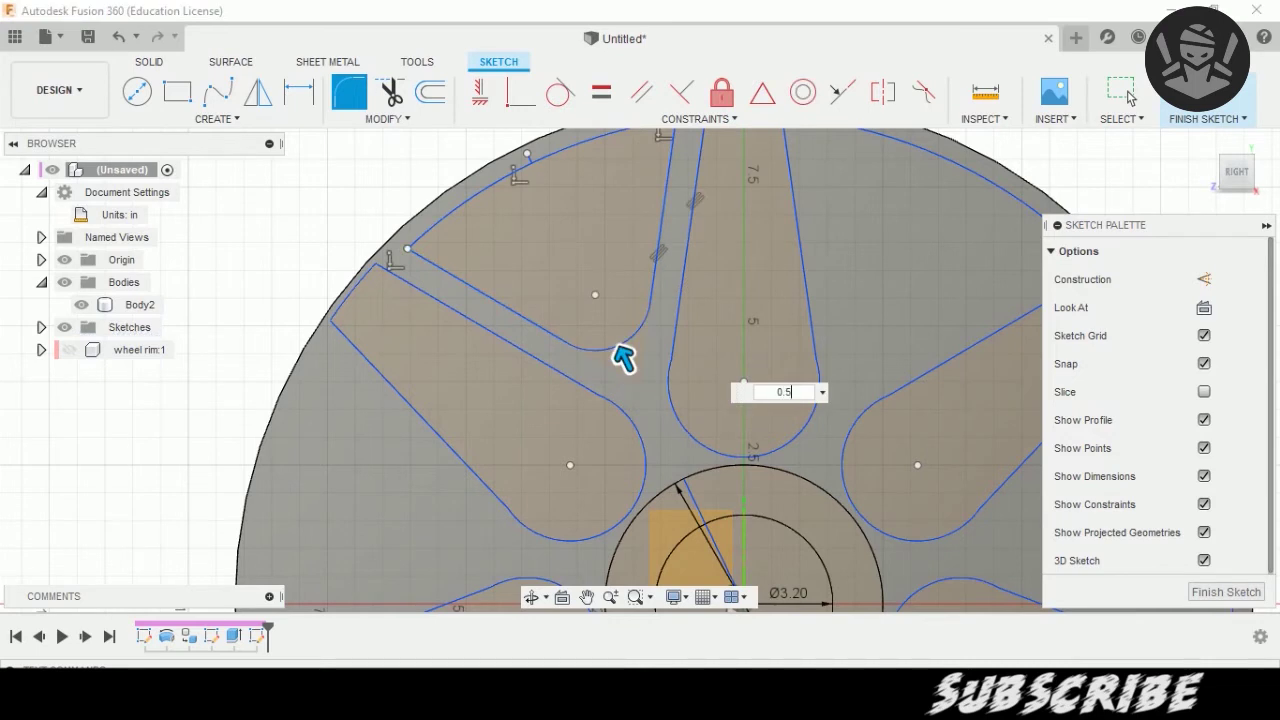
pyautogui.write('0.5')
pyautogui.press('BackSpace')
pyautogui.write('3')
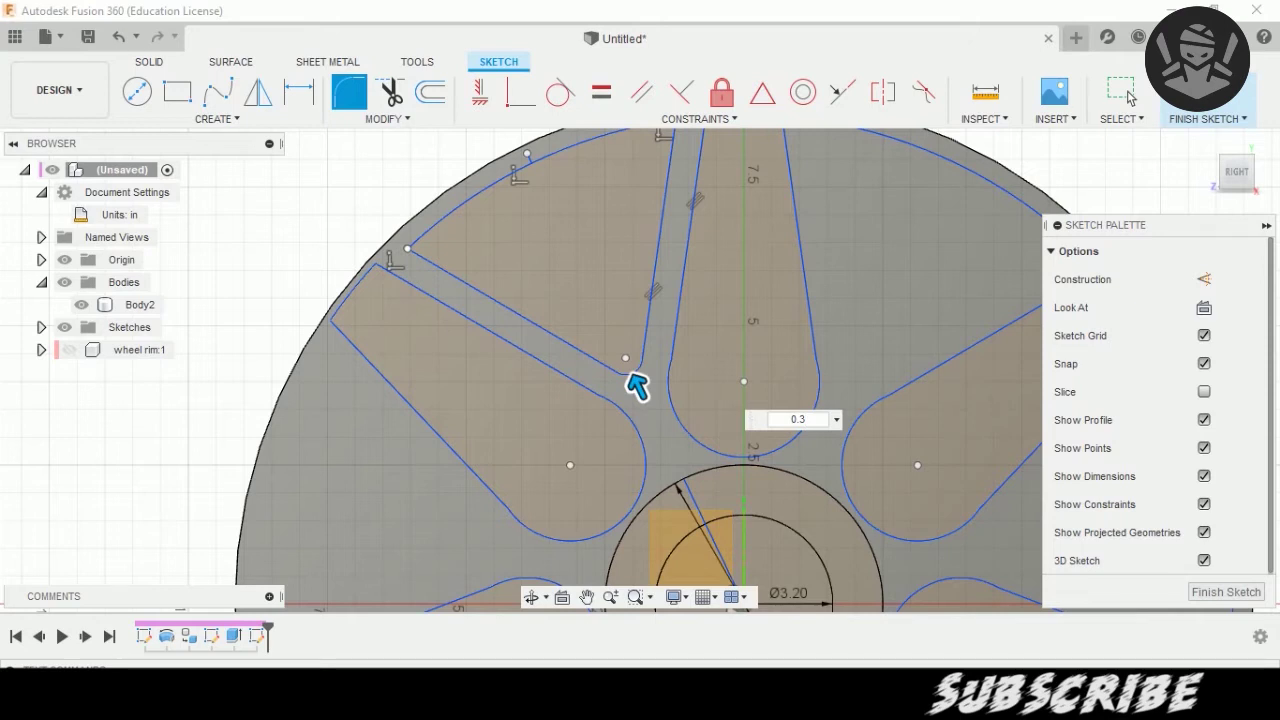
pyautogui.press('Return')
pyautogui.scroll(-4, 634, 380)
pyautogui.press('t')
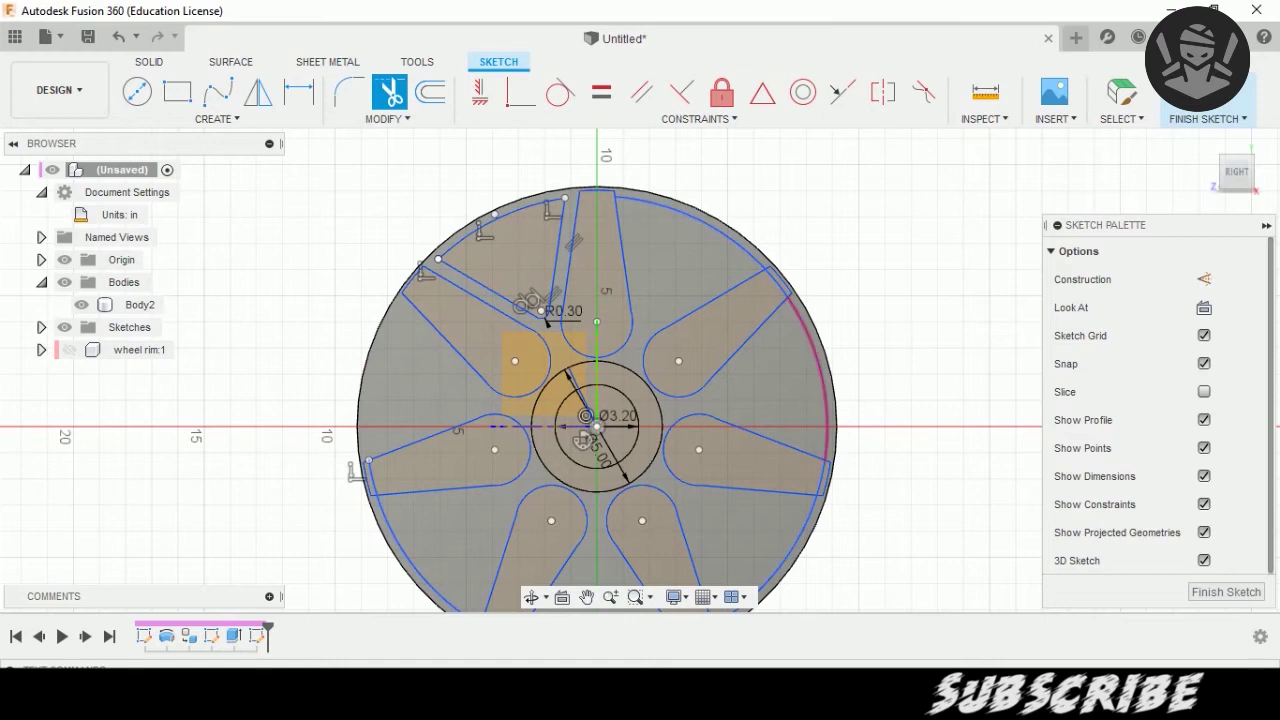
# Trim the six leftover inner-circle arc pieces on the right, bottom and left of the wheel.
pyautogui.click(830, 380)
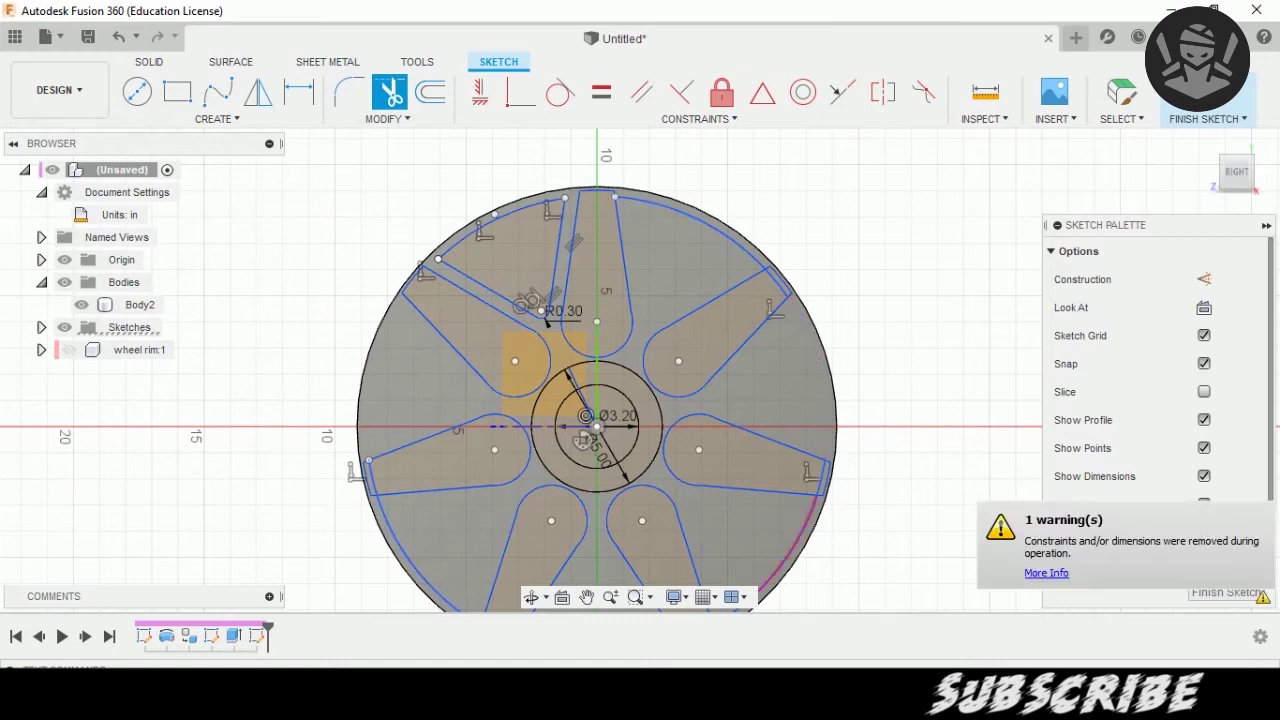
pyautogui.click(800, 540)
pyautogui.click(775, 305)
pyautogui.scroll(-2, 721, 463)
pyautogui.moveTo(713, 600); pyautogui.dragTo(713, 537, button='middle')
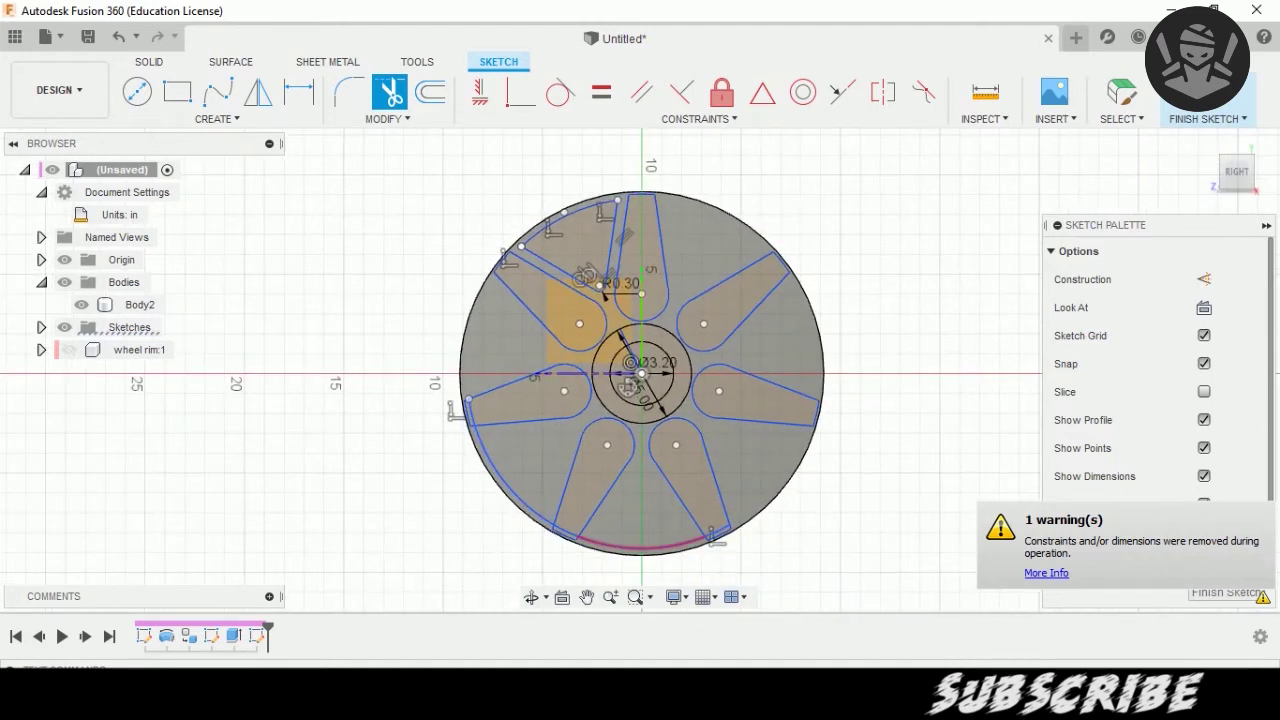
pyautogui.click(640, 548)
pyautogui.click(555, 538)
pyautogui.scroll(2, 560, 545)
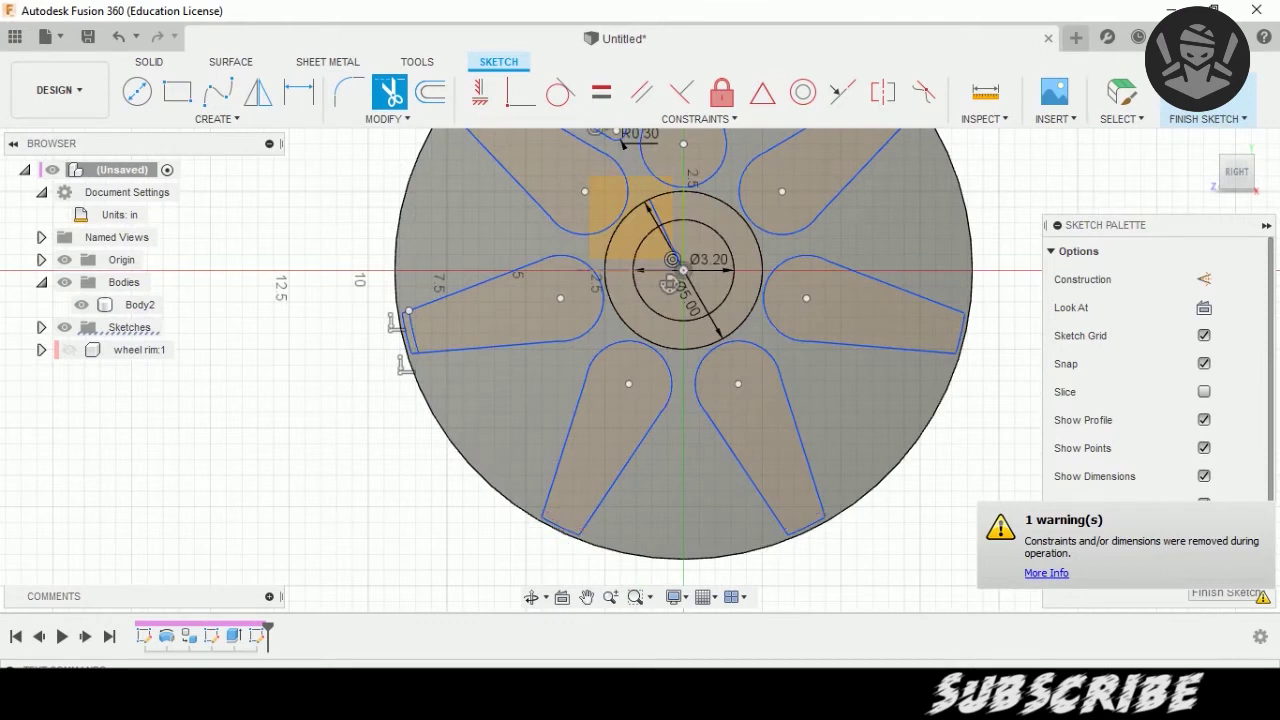
pyautogui.click(410, 330)
pyautogui.scroll(-2, 506, 428)
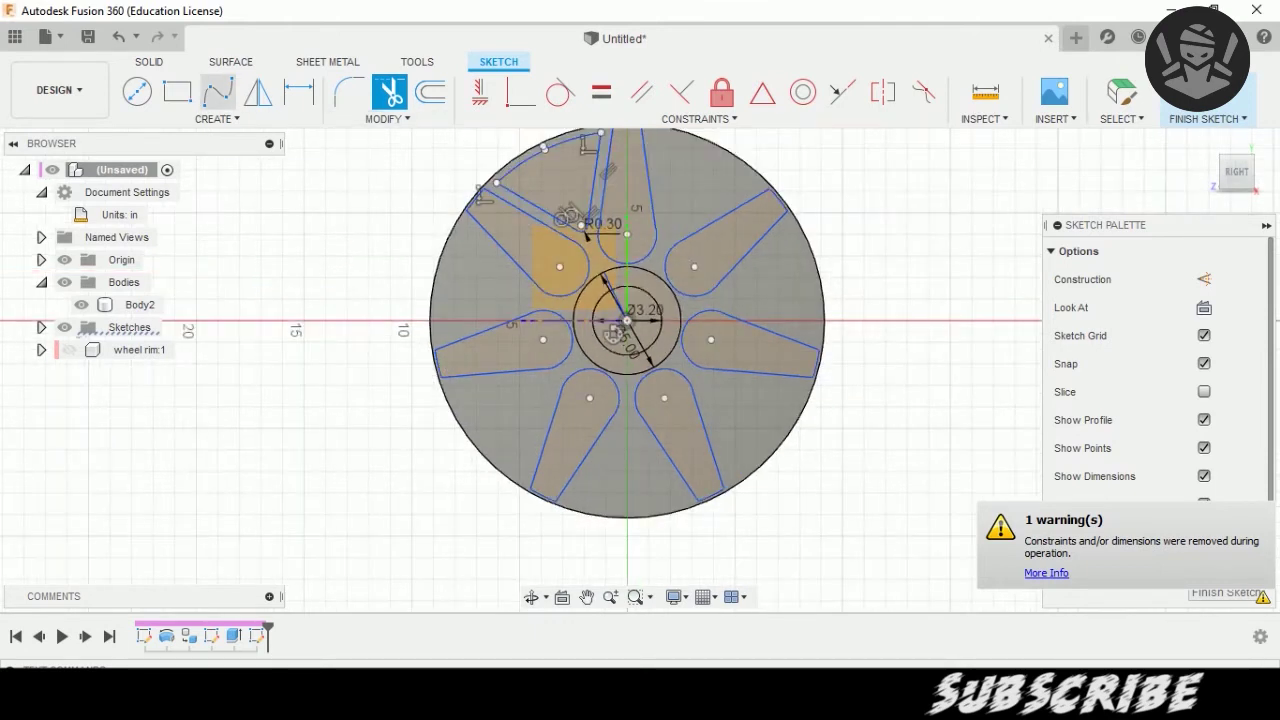
pyautogui.click(213, 118)
# Circular-pattern the V-shaped cutout lines seven times about the wheel centre.
pyautogui.click(175, 424)
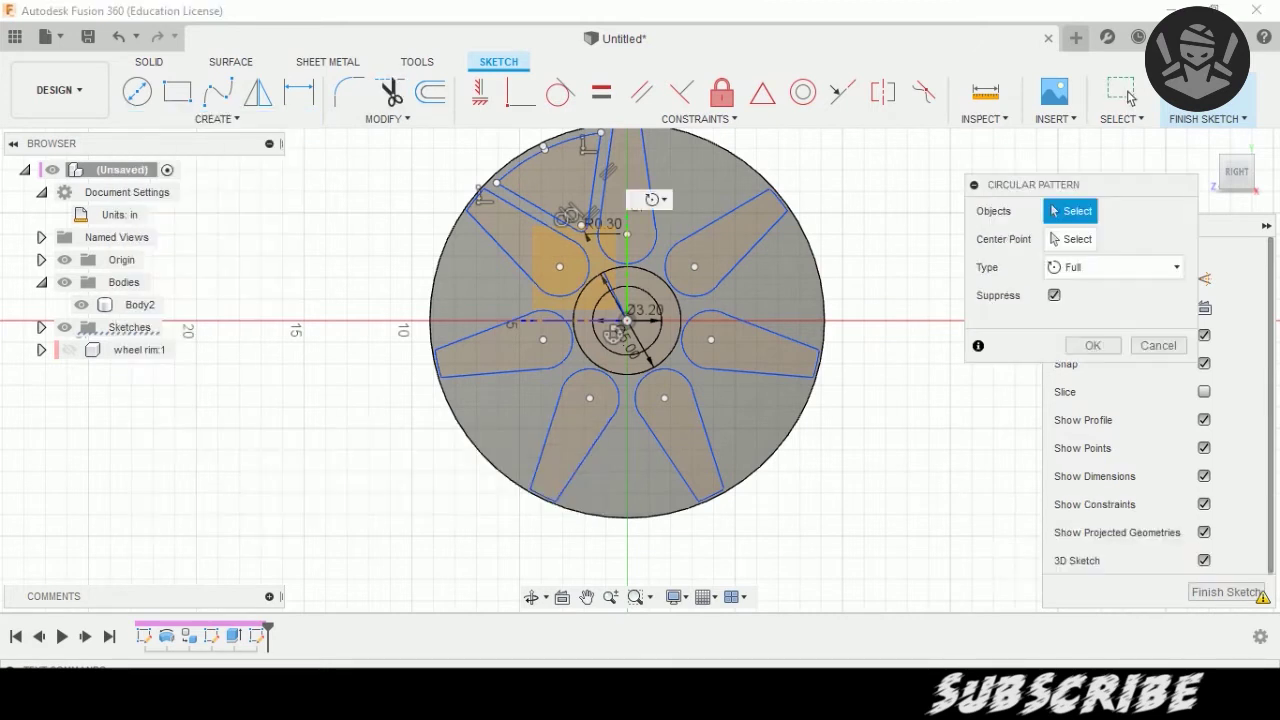
pyautogui.click(540, 204)
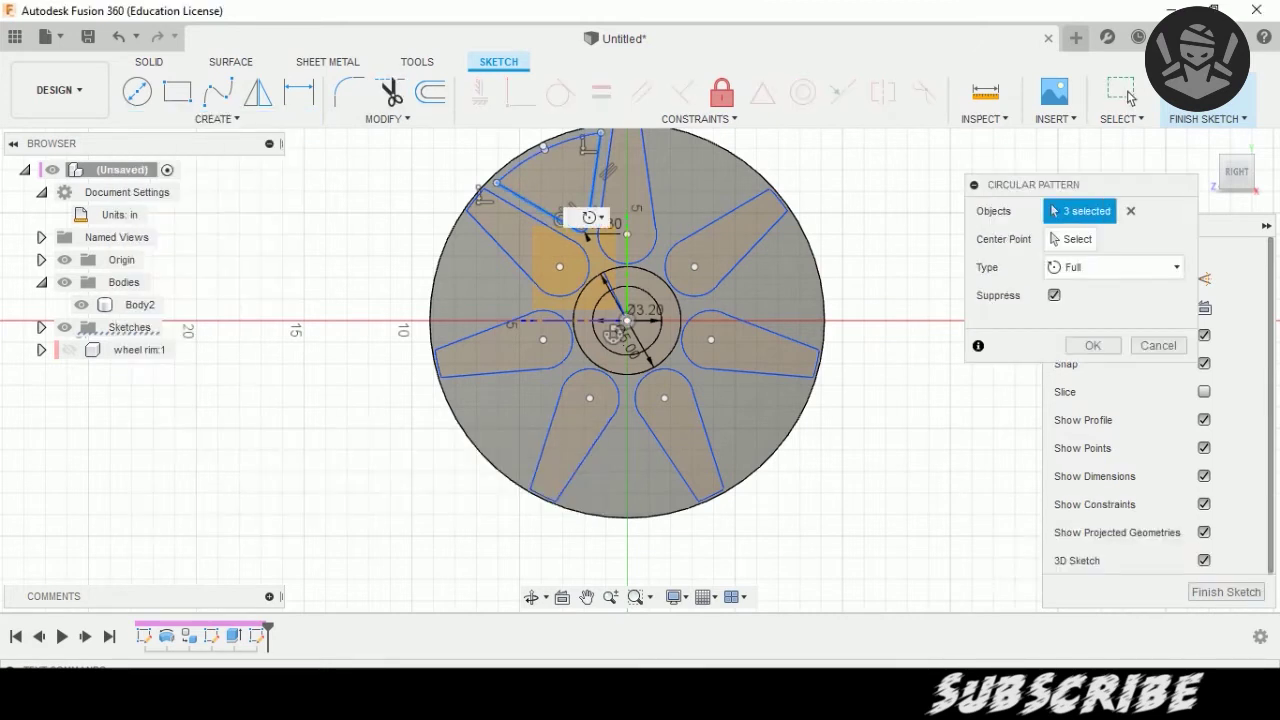
pyautogui.click(570, 139)
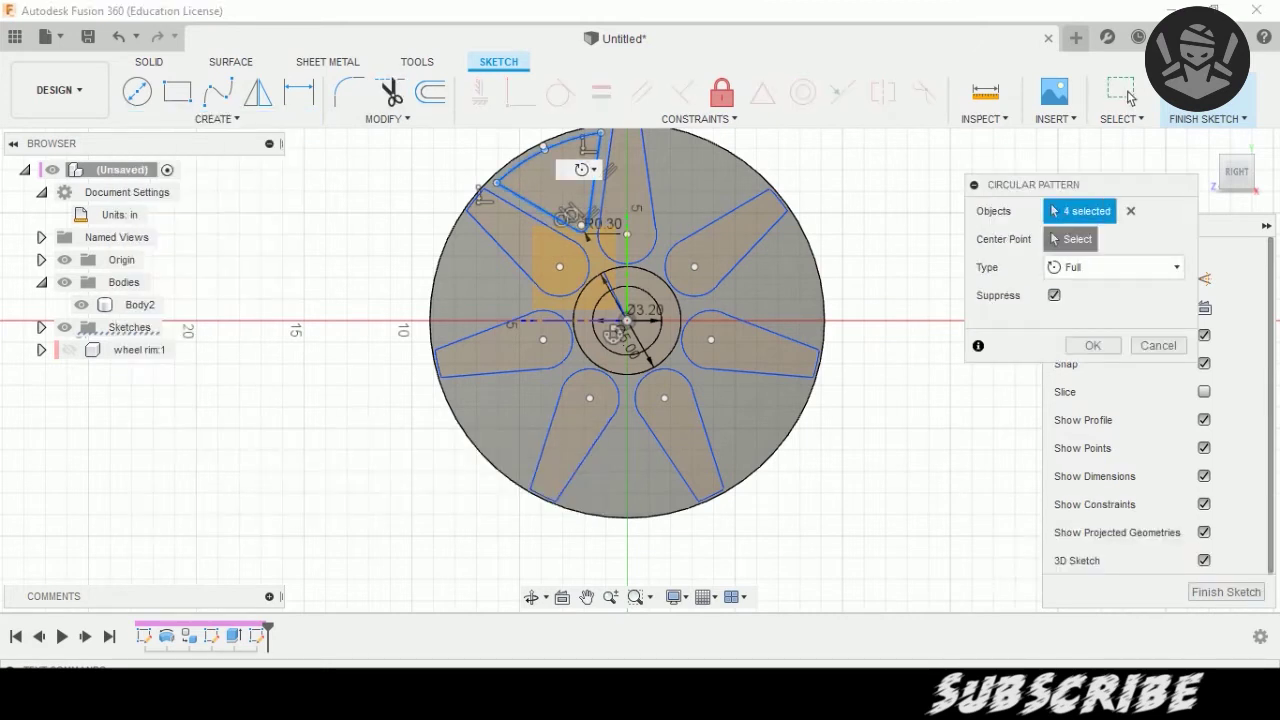
pyautogui.click(1072, 239)
pyautogui.click(626, 320)
pyautogui.write('7')
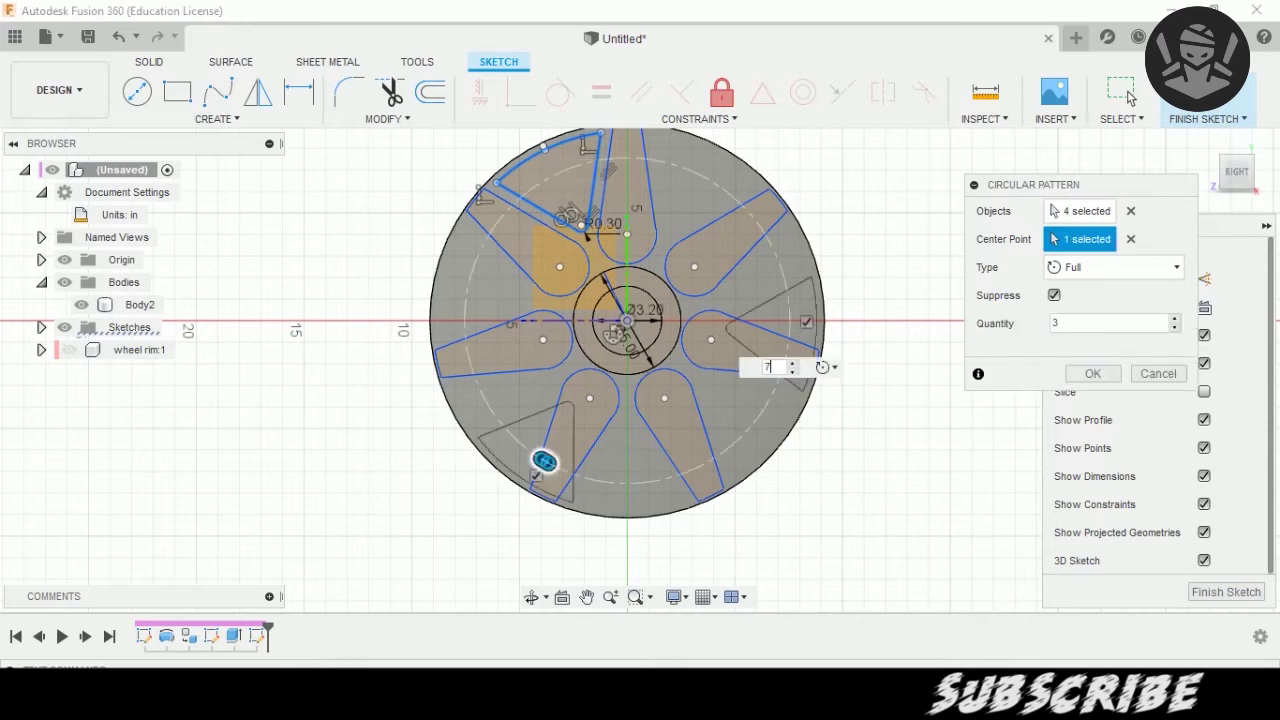
pyautogui.press('Return')
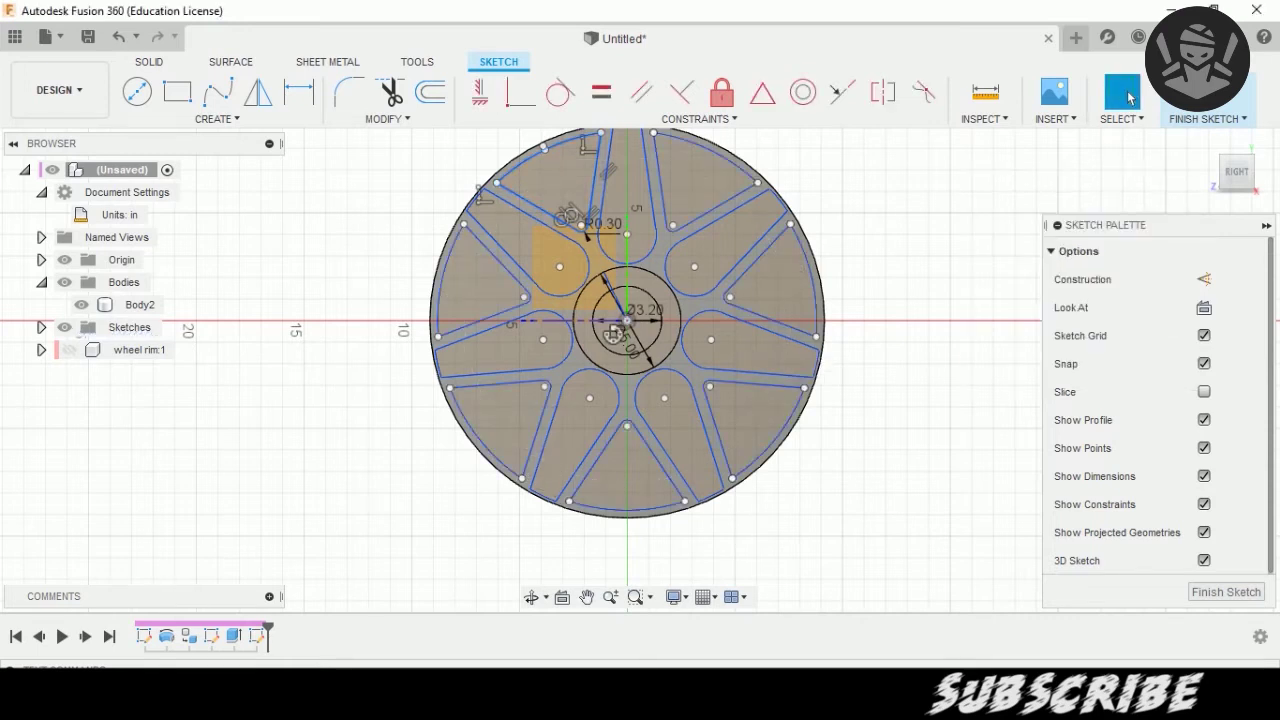
pyautogui.keyDown('shift'); pyautogui.moveTo(626, 320); pyautogui.dragTo(690, 300, button='middle'); pyautogui.keyUp('shift')
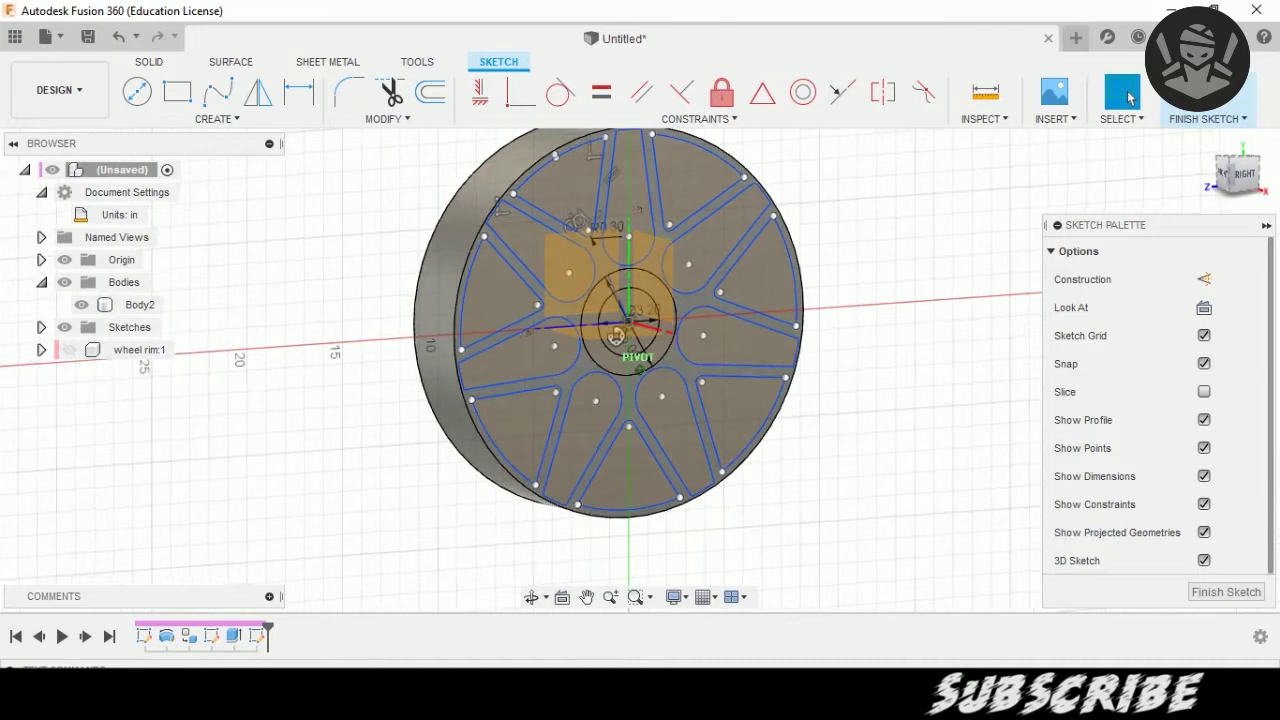
pyautogui.press('e')
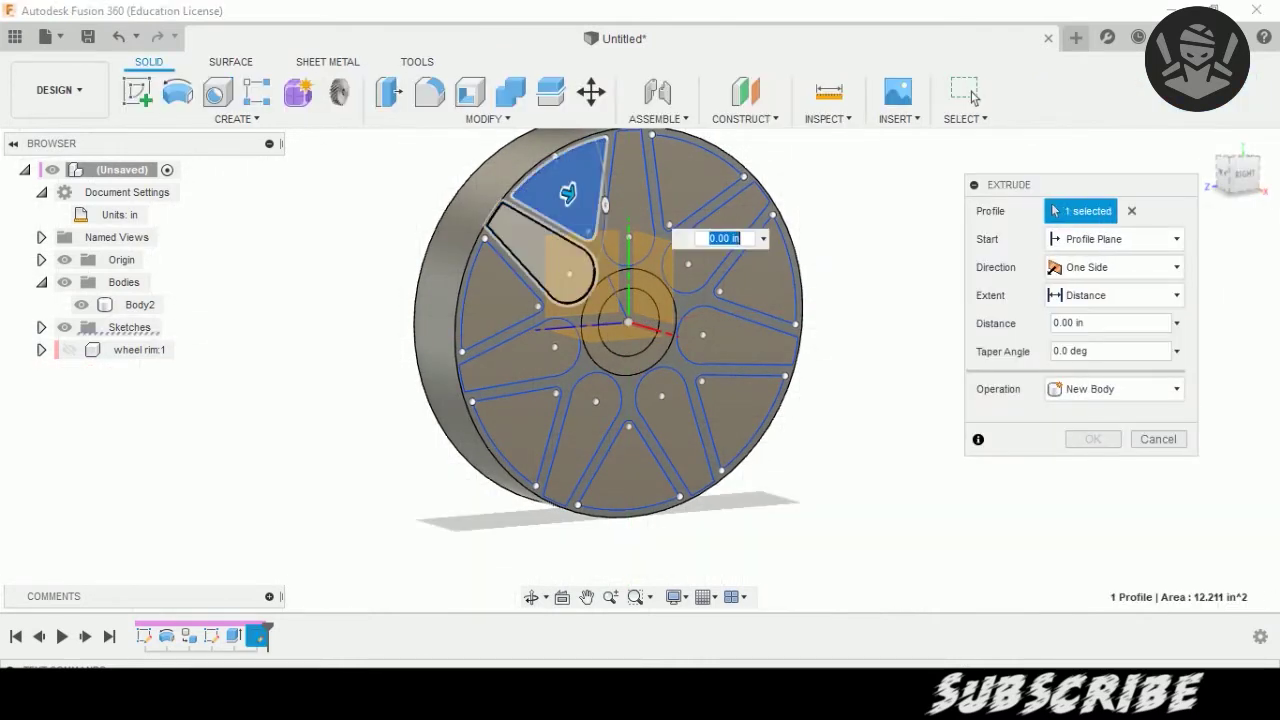
# Select all 14 spoke-gap profiles and extrude them -25 in as a cut through the wheel.
pyautogui.click(540, 255)
pyautogui.click(510, 295)
pyautogui.click(530, 355)
pyautogui.click(525, 440)
pyautogui.click(595, 430)
pyautogui.click(650, 460)
pyautogui.click(686, 430)
pyautogui.click(742, 336)
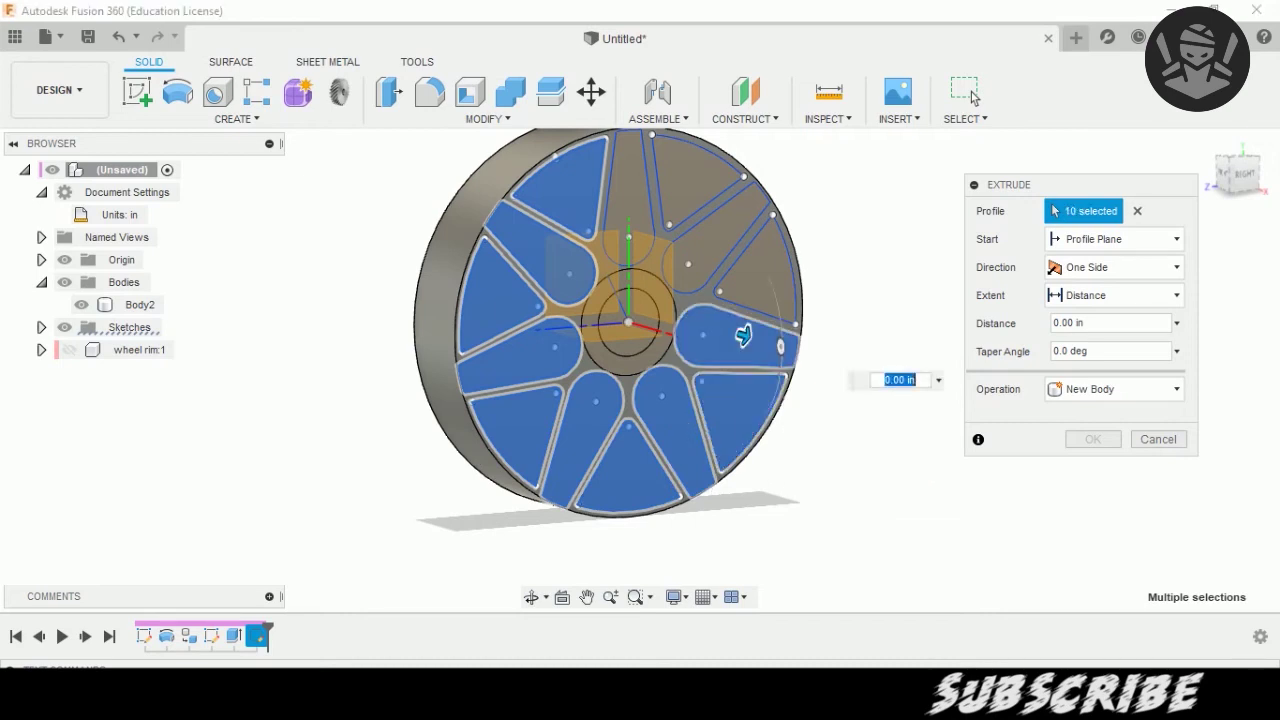
pyautogui.click(761, 285)
pyautogui.click(733, 236)
pyautogui.click(703, 180)
pyautogui.click(637, 203)
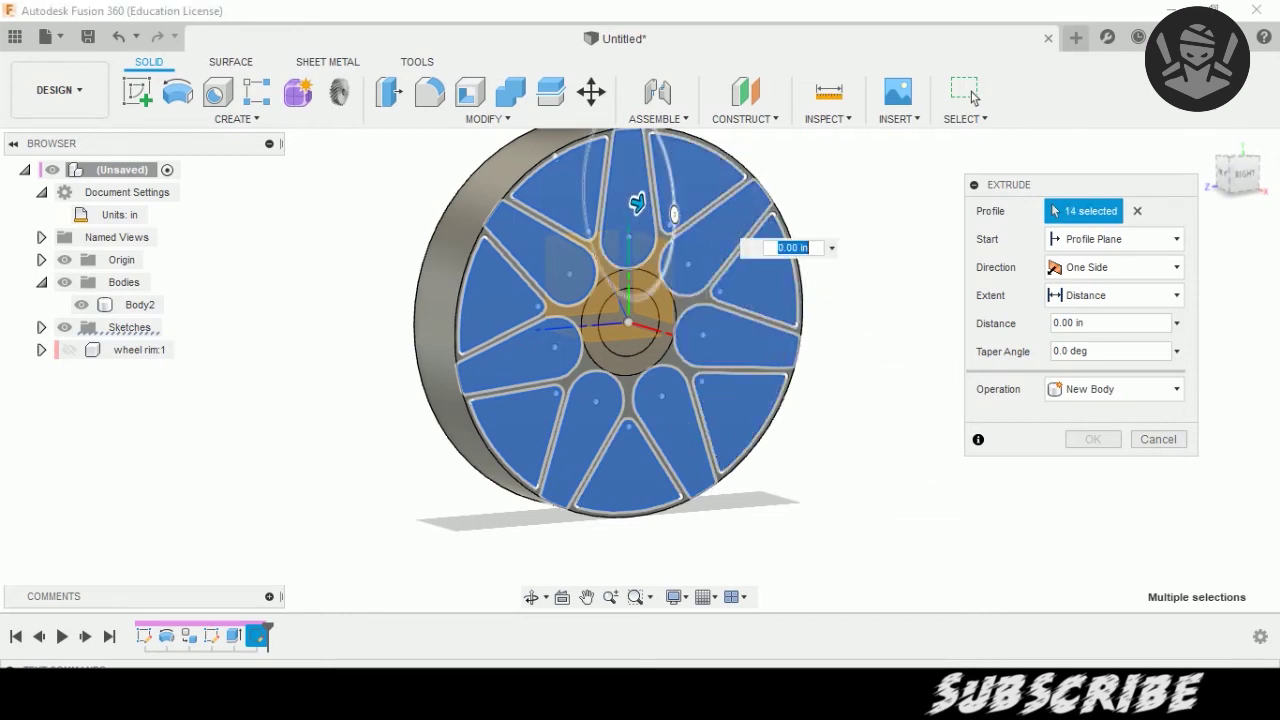
pyautogui.write('-25')
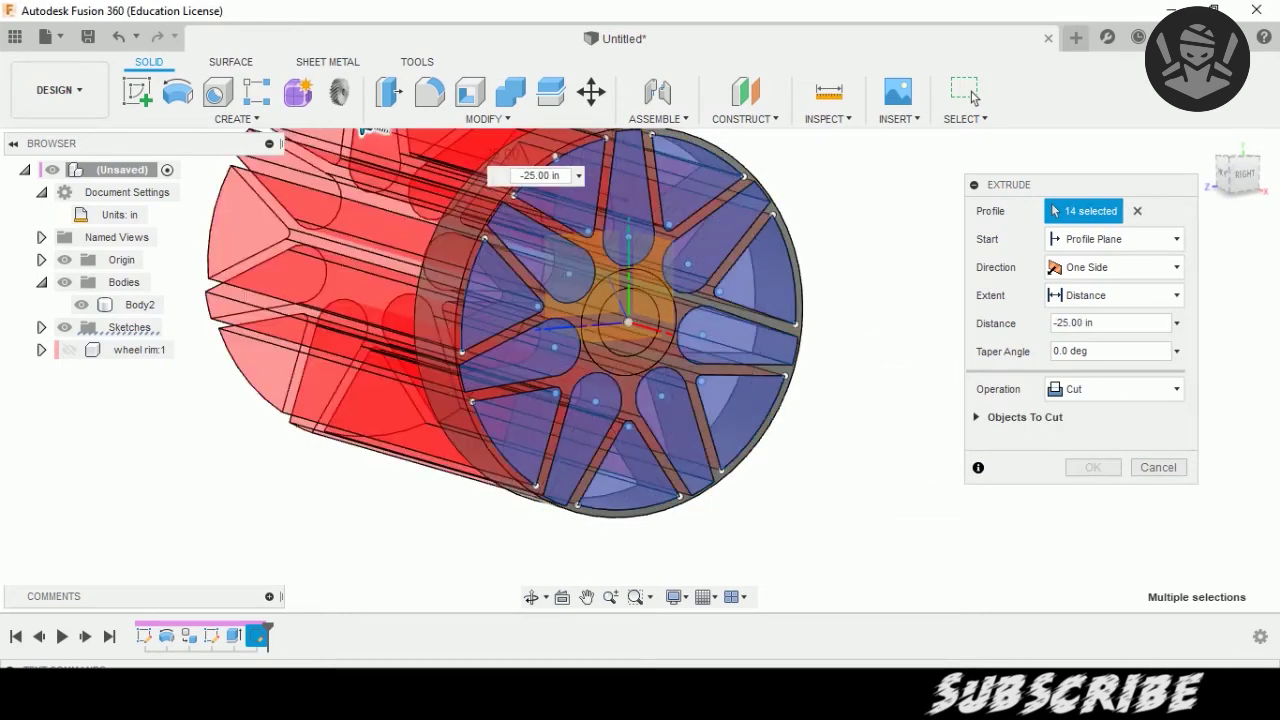
pyautogui.press('Return')
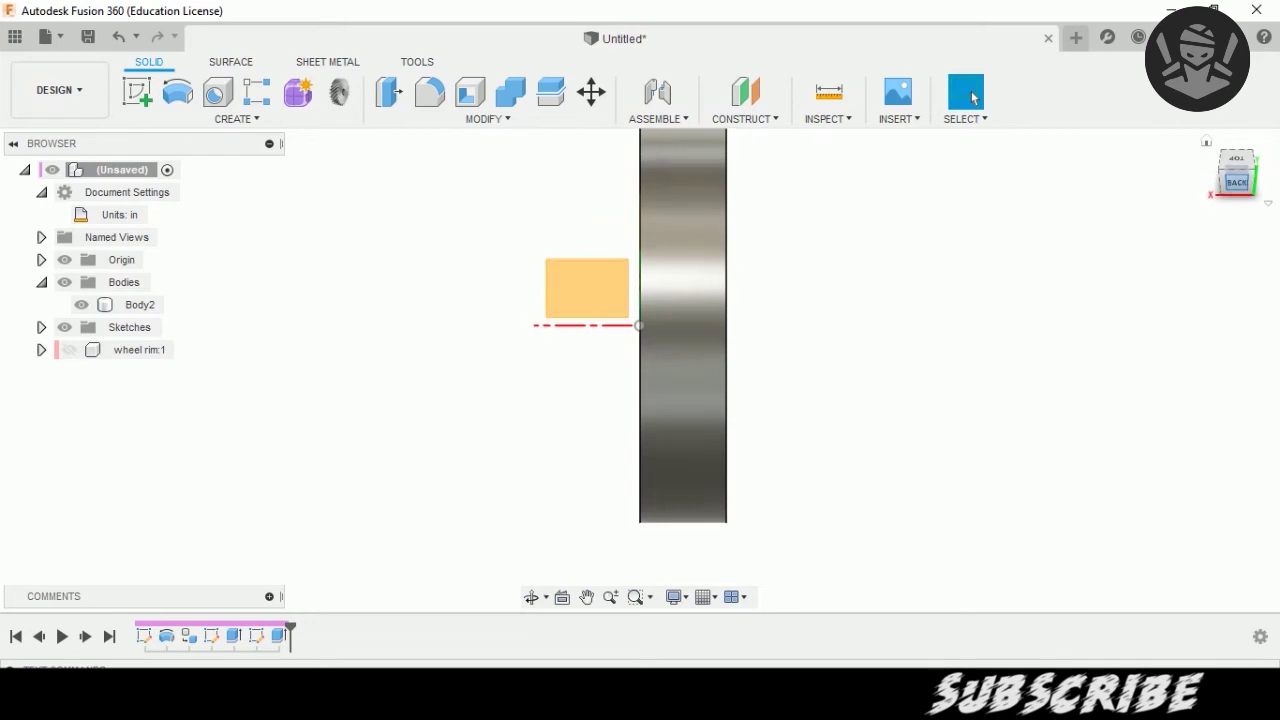
# Start a sketch on the origin plane and draw a 2 in vertical line up from the origin.
pyautogui.click(587, 267)
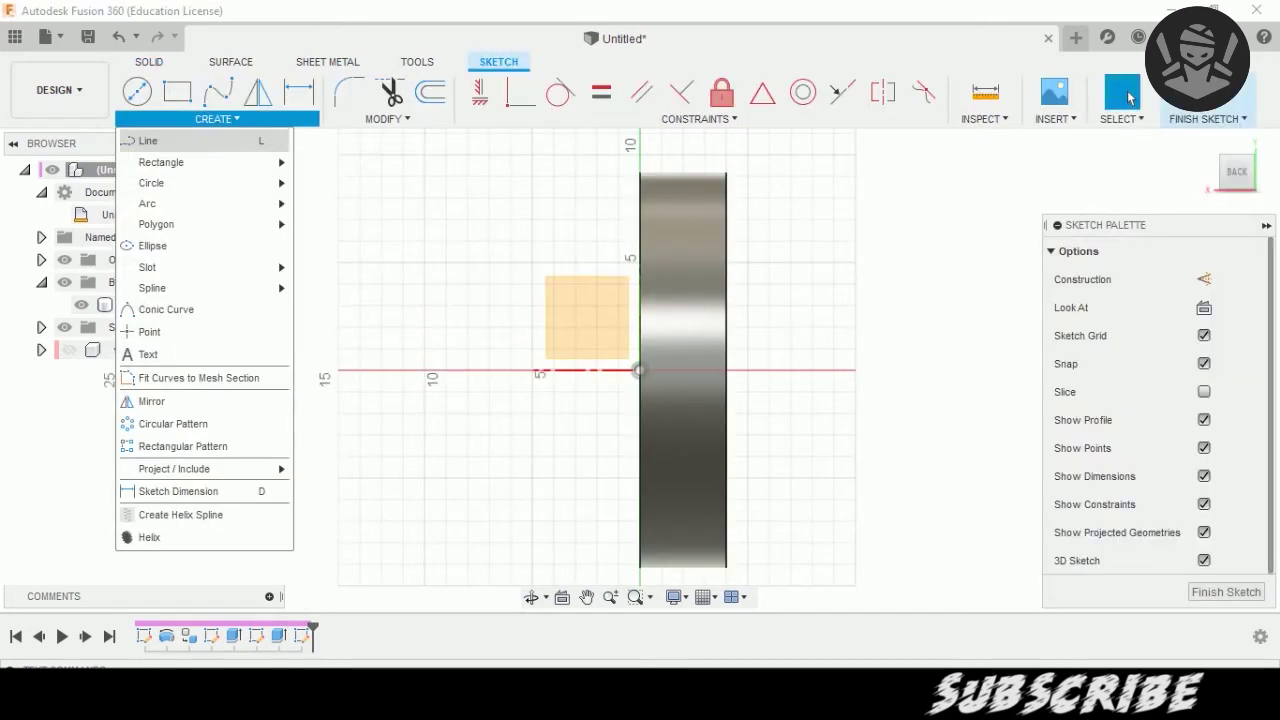
pyautogui.click(663, 371)
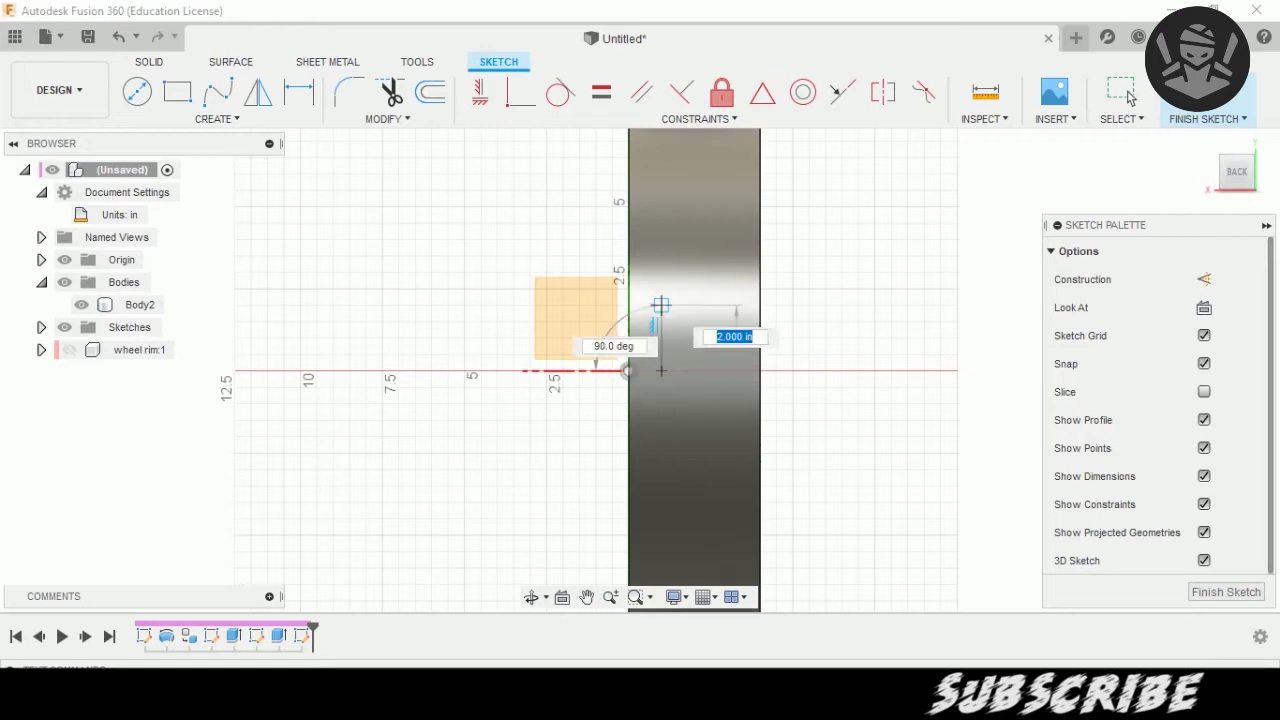
pyautogui.click(661, 305)
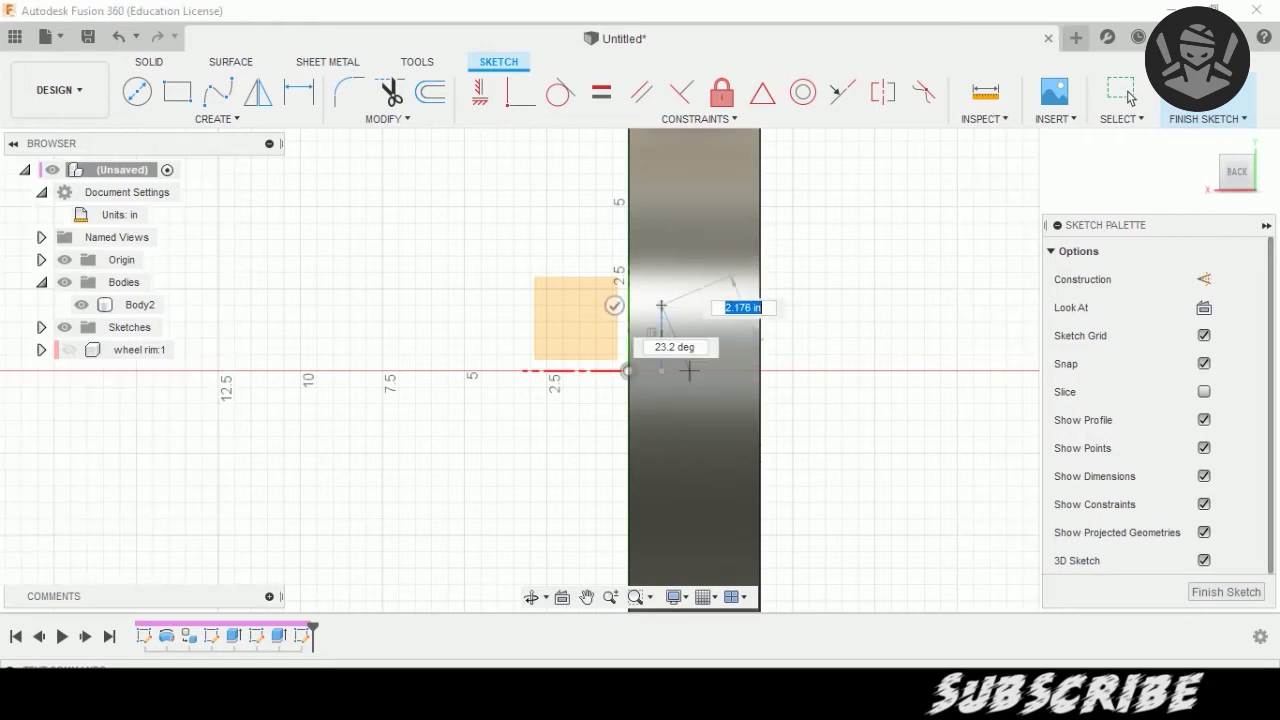
pyautogui.scroll(-2, 660, 300)
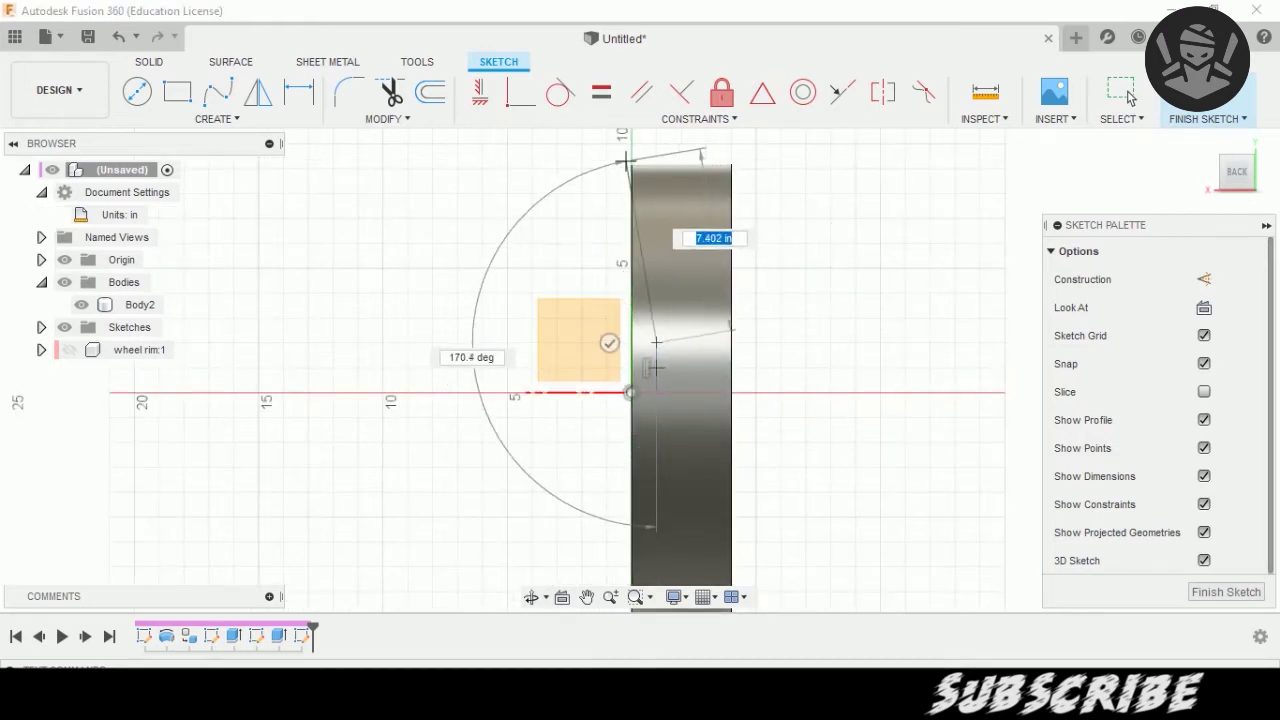
pyautogui.scroll(2, 633, 152)
pyautogui.scroll(2, 635, 150)
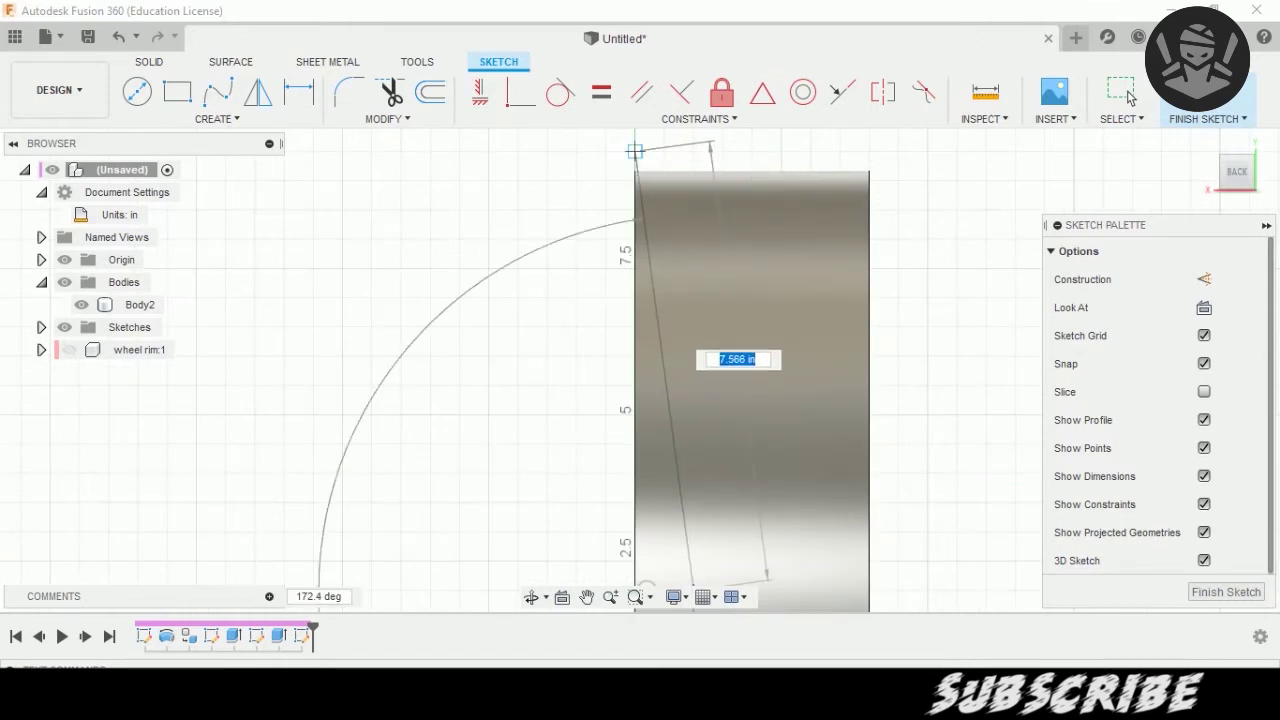
pyautogui.scroll(2, 635, 151)
pyautogui.scroll(1, 640, 158)
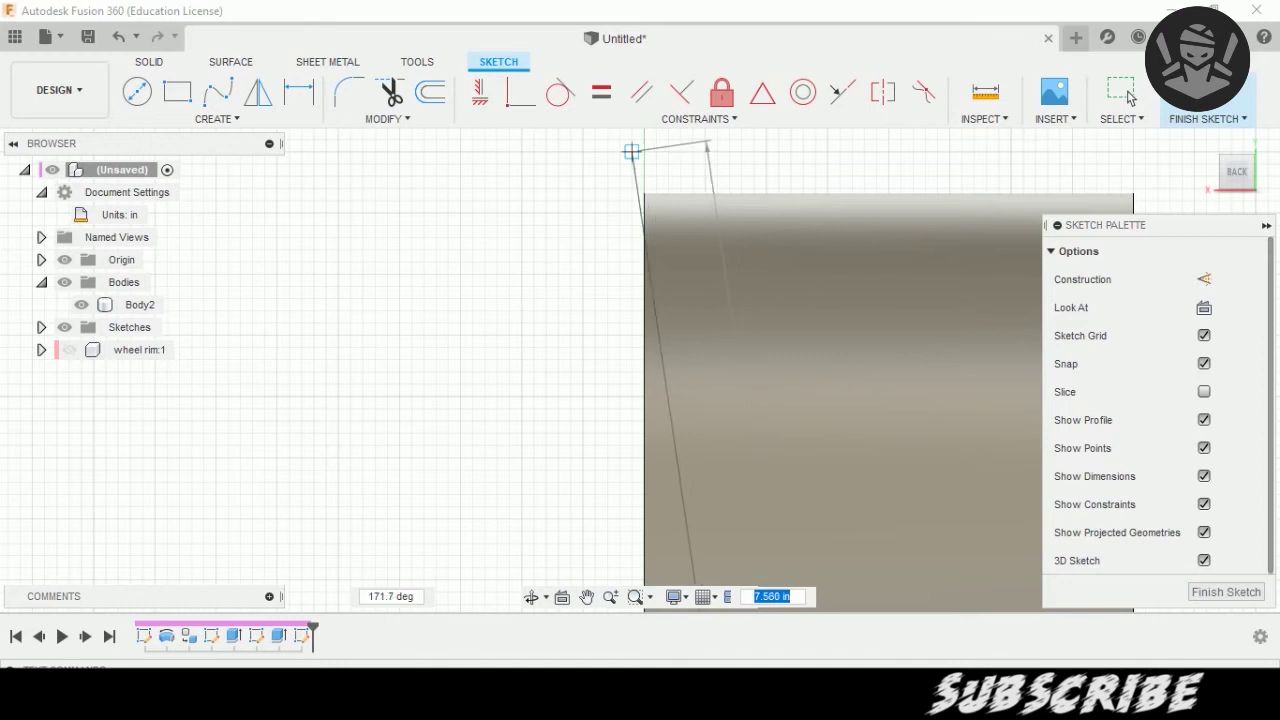
# Close the tapered profile with a long slanted line, a top edge, and an outer edge back to the axis.
pyautogui.moveTo(631, 152); pyautogui.dragTo(644, 195, button='middle')
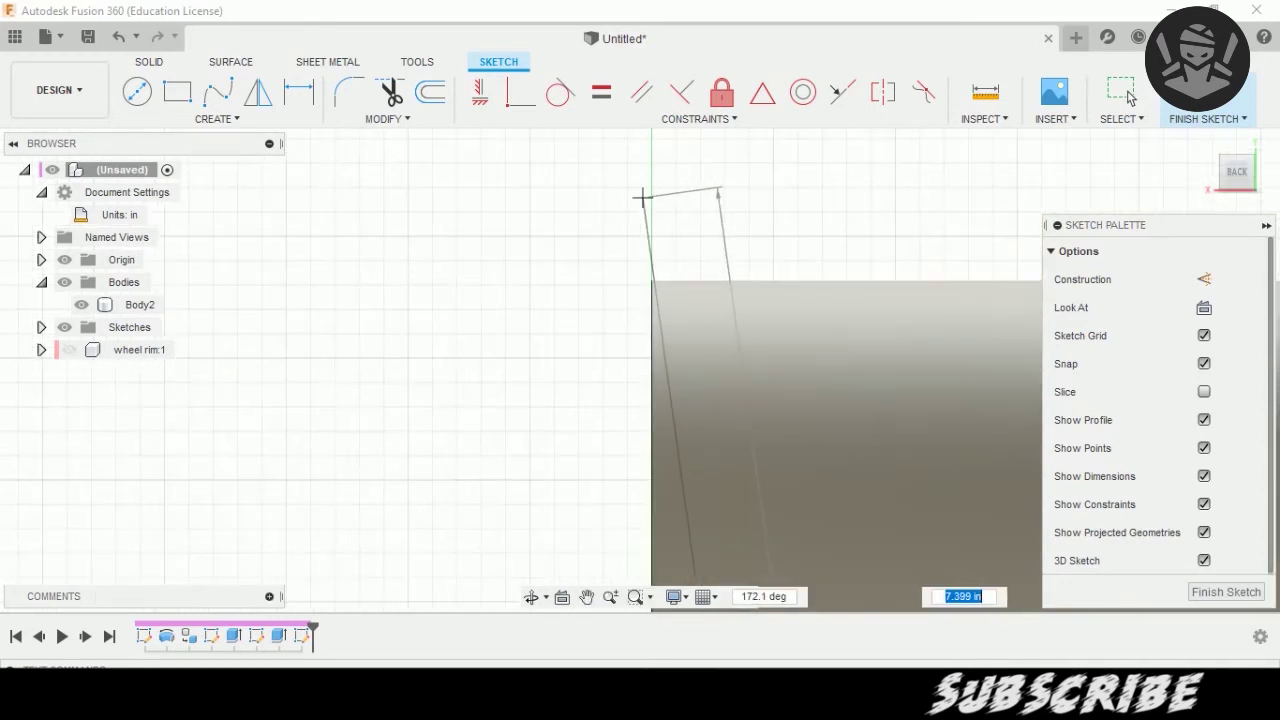
pyautogui.click(641, 197)
pyautogui.moveTo(555, 206); pyautogui.dragTo(449, 237, button='middle')
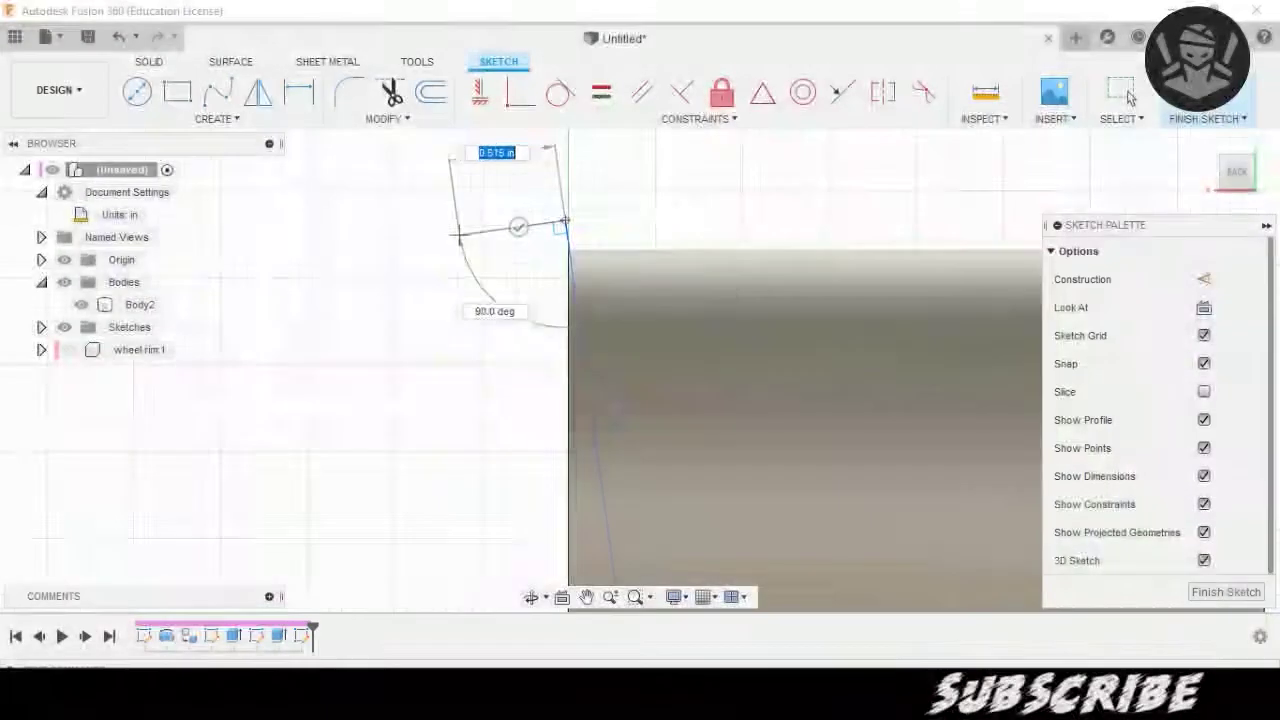
pyautogui.scroll(-3, 449, 237)
pyautogui.scroll(-2, 575, 215)
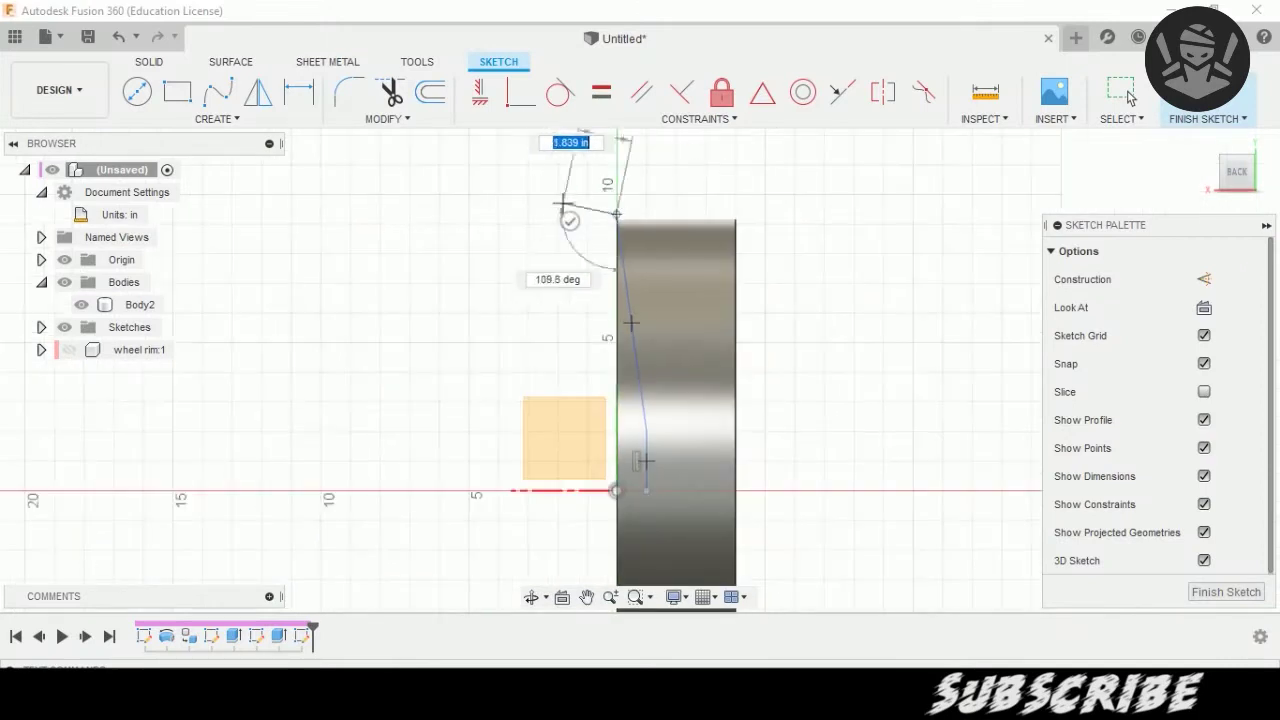
pyautogui.click(520, 228)
pyautogui.click(512, 490)
pyautogui.click(616, 490)
pyautogui.scroll(2, 688, 380)
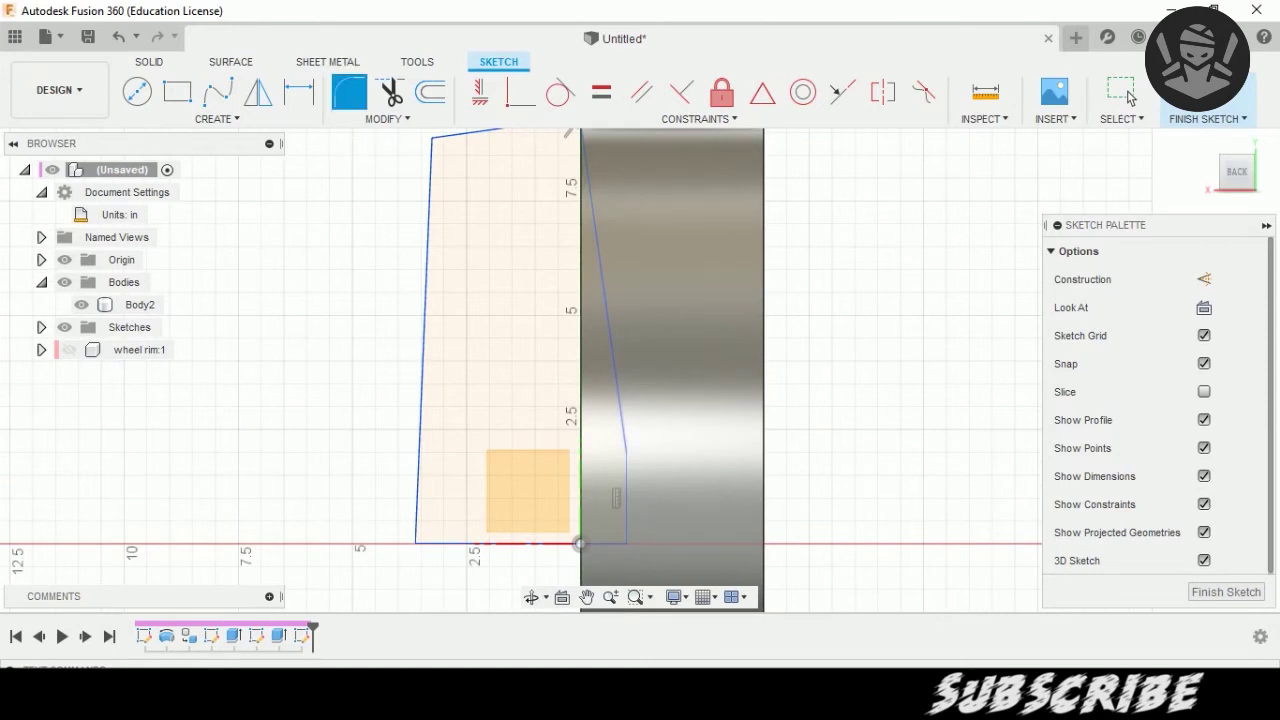
# Start a feature on the closed profile, enter 9, and finish the sketch.
pyautogui.press('e')
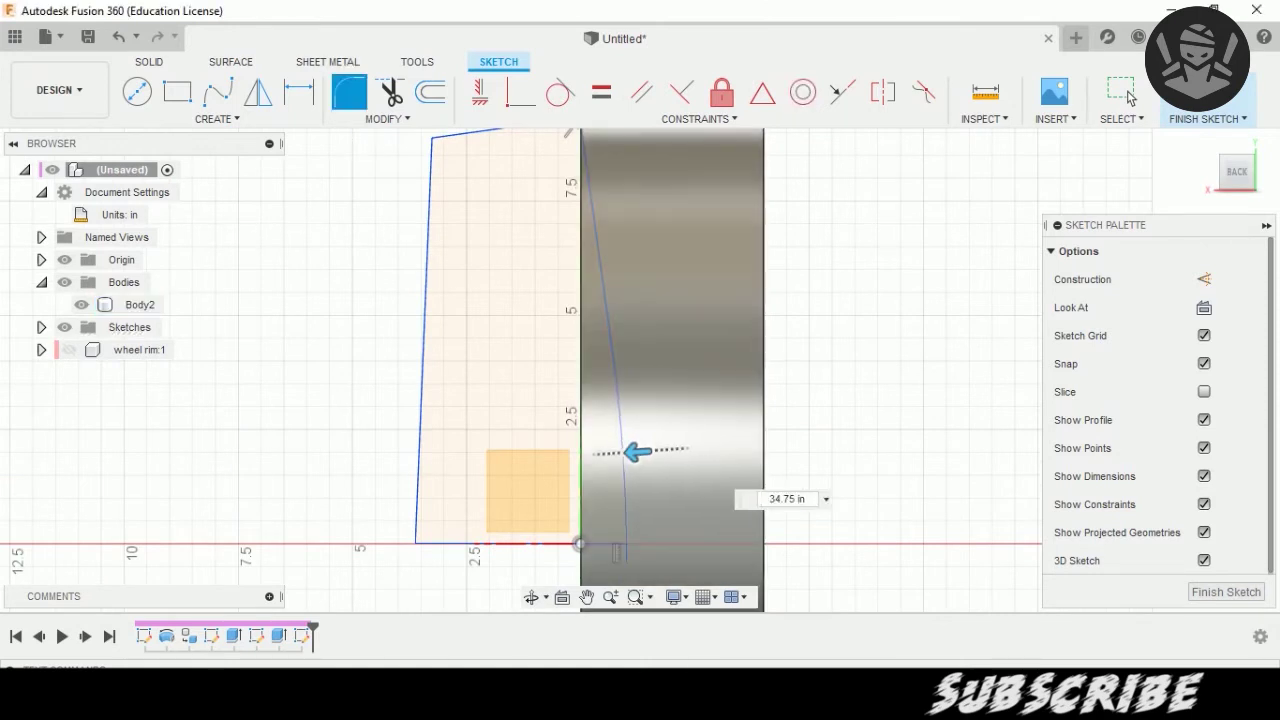
pyautogui.write('9')
pyautogui.scroll(-2, 790, 344)
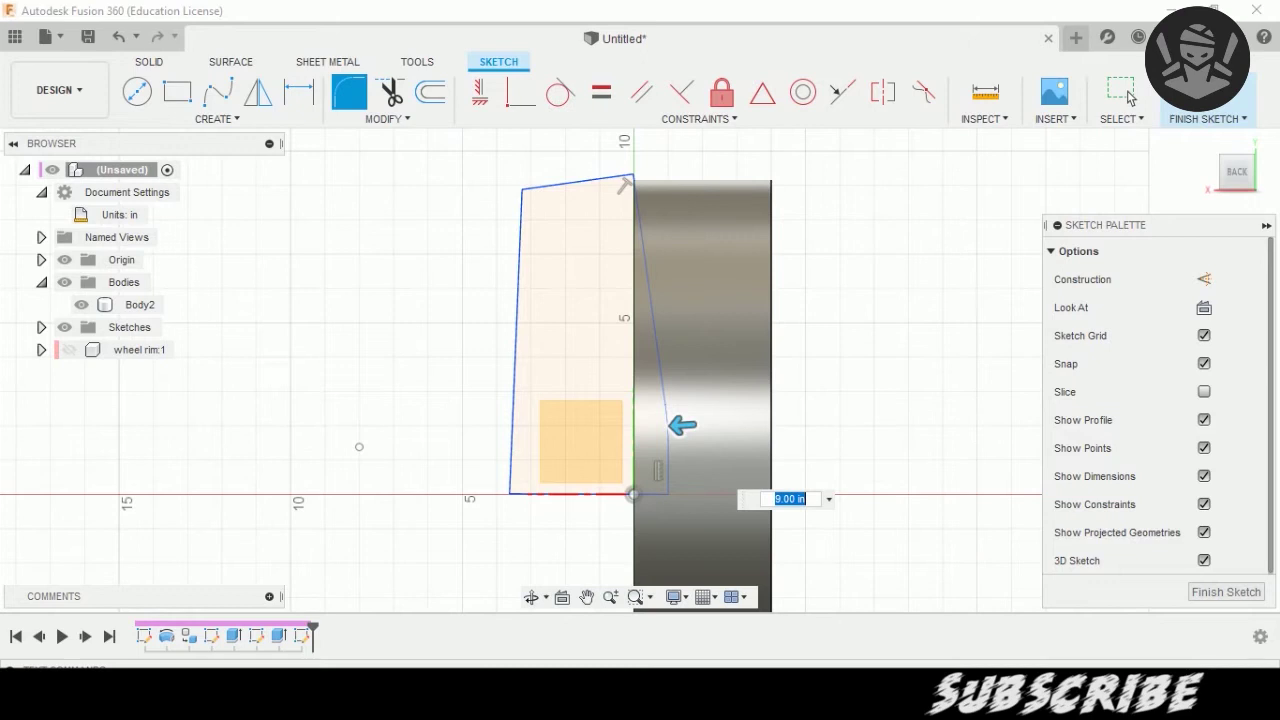
pyautogui.click(1130, 97)
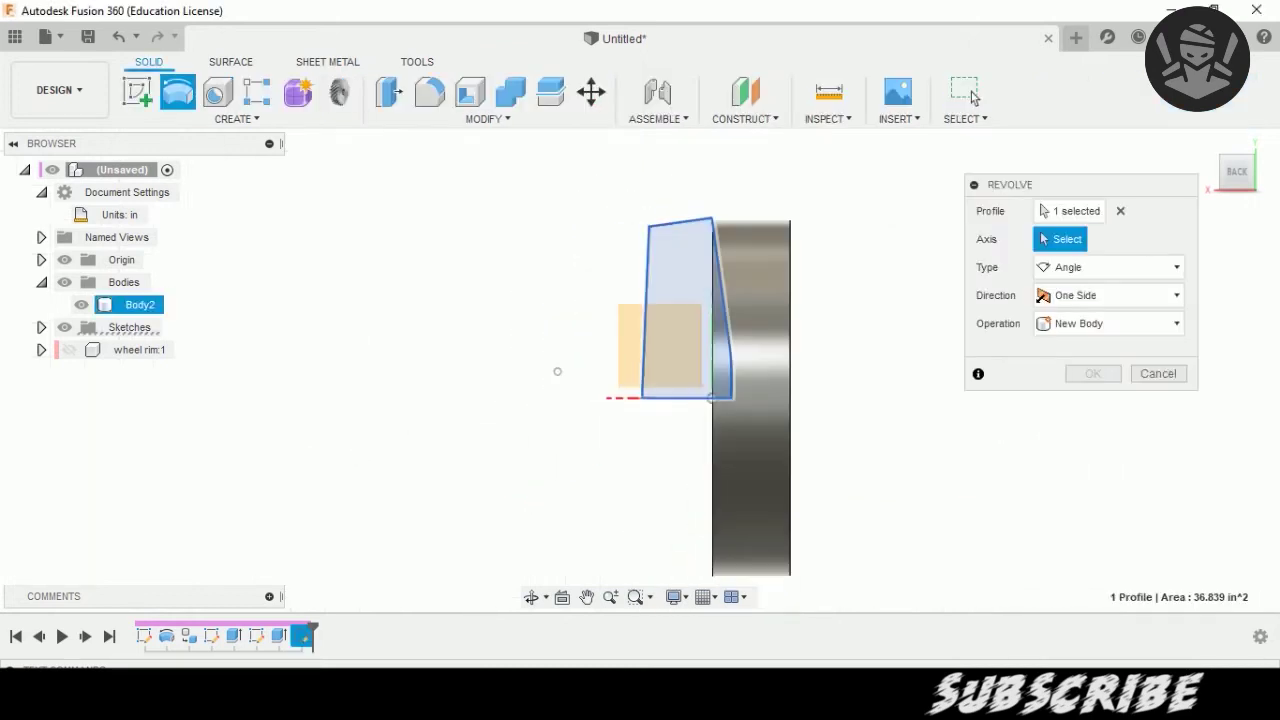
# Cut a 360° revolve about the axis line, then place a small circle above the hub centre.
pyautogui.click(680, 398)
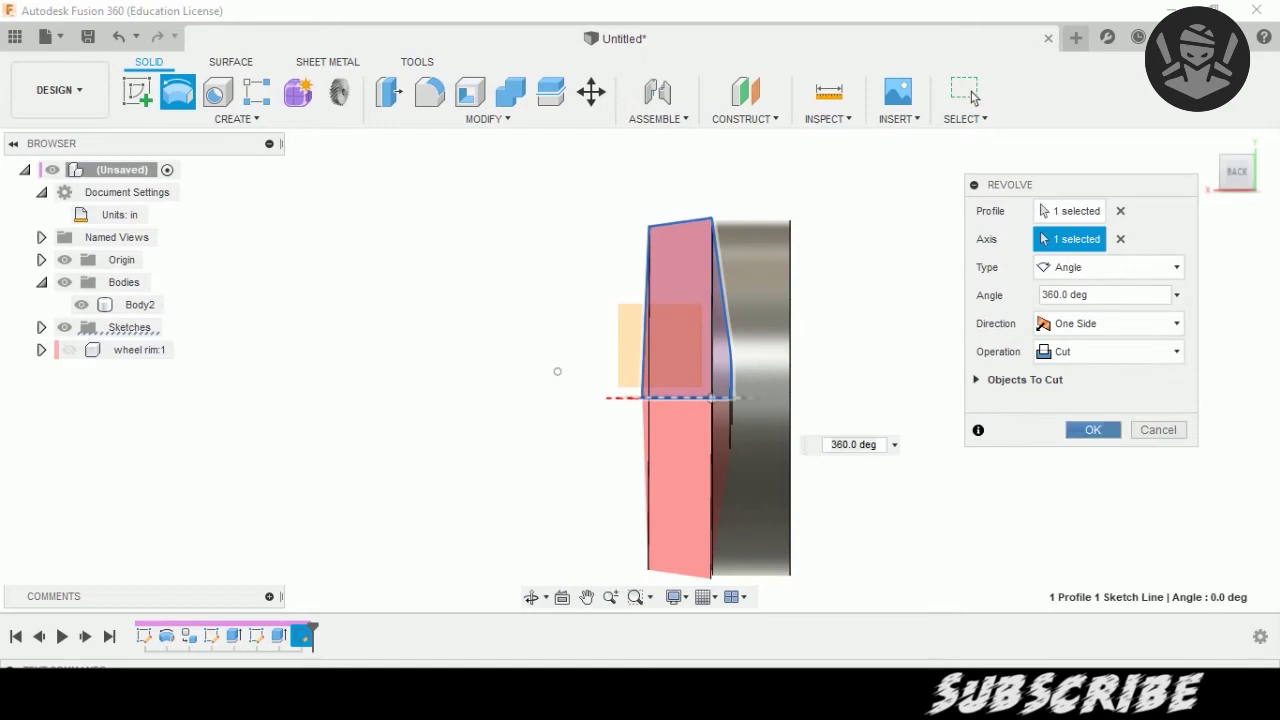
pyautogui.press('Return')
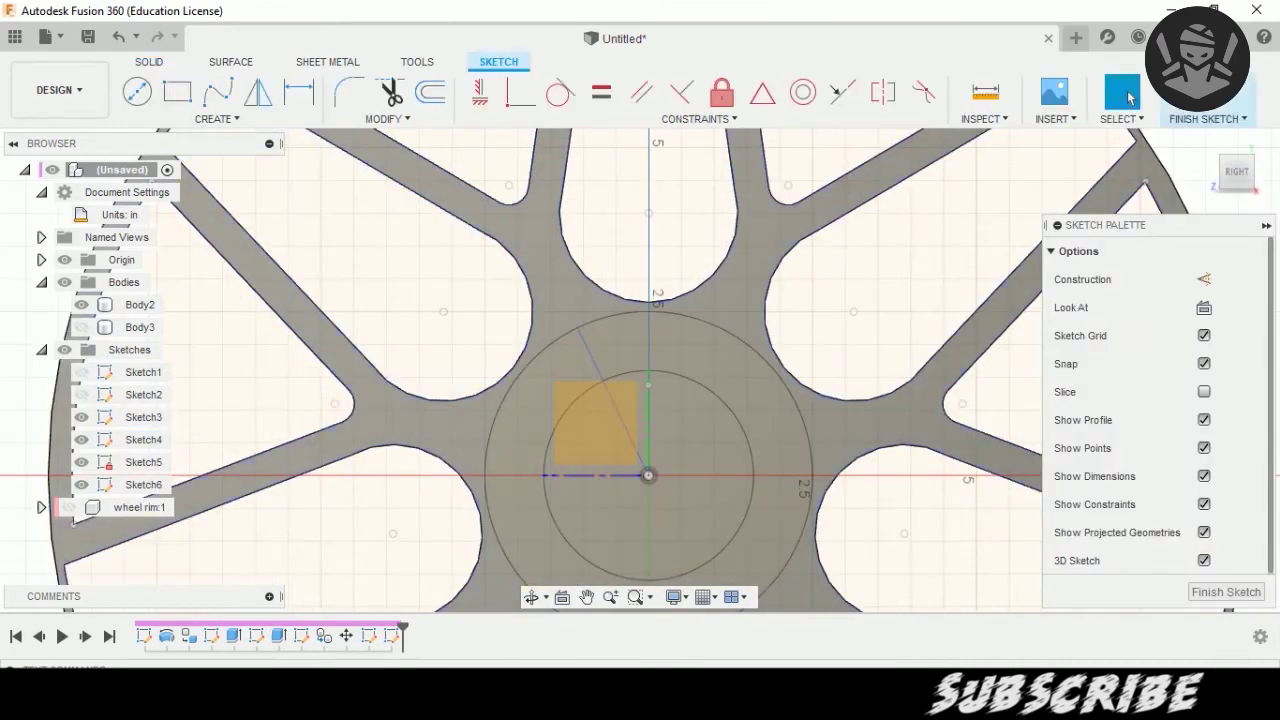
pyautogui.press('c')
pyautogui.scroll(3, 655, 330)
pyautogui.click(645, 357)
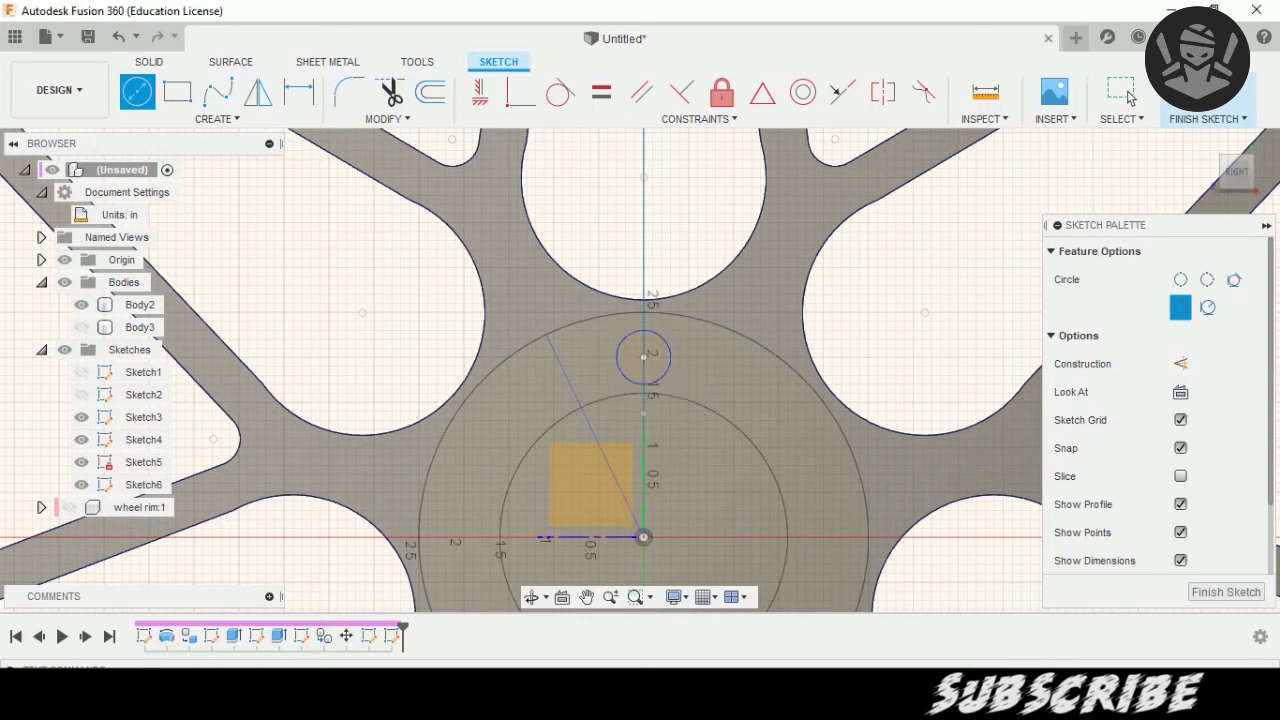
# Circular-pattern the small circle six times around the hub centre and exit the sketch.
pyautogui.click(217, 118)
pyautogui.click(165, 424)
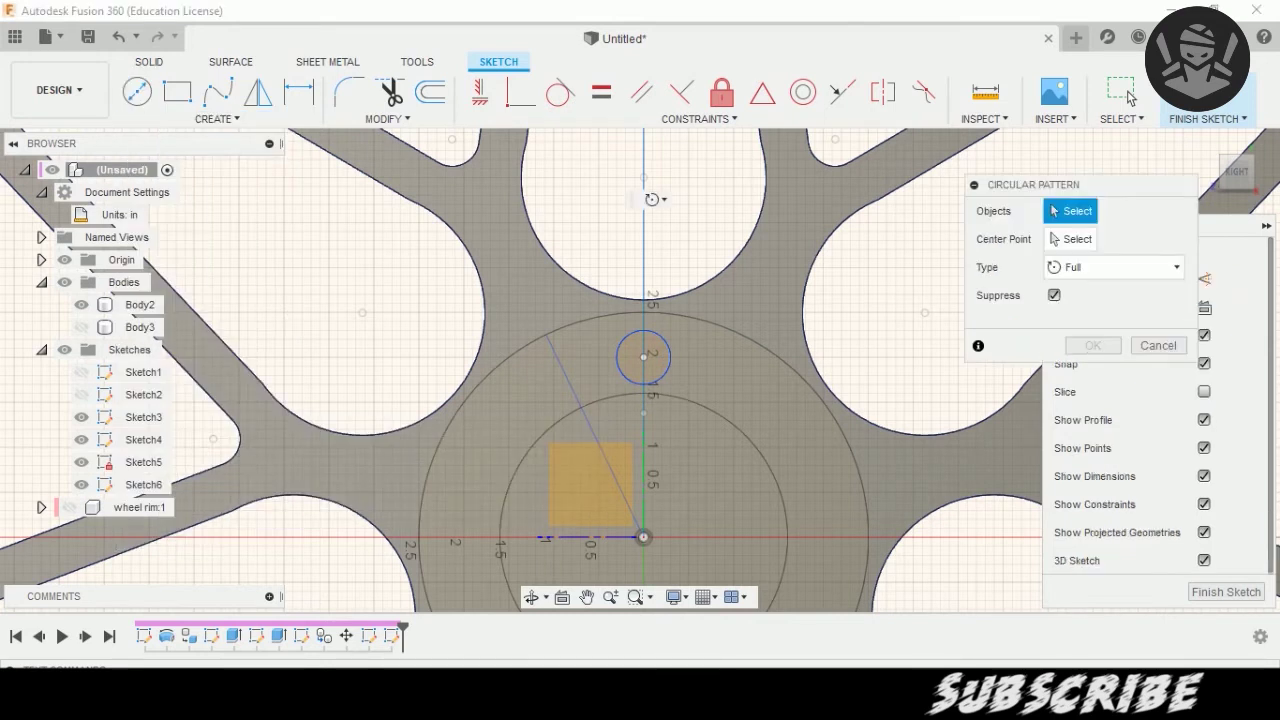
pyautogui.click(1068, 239)
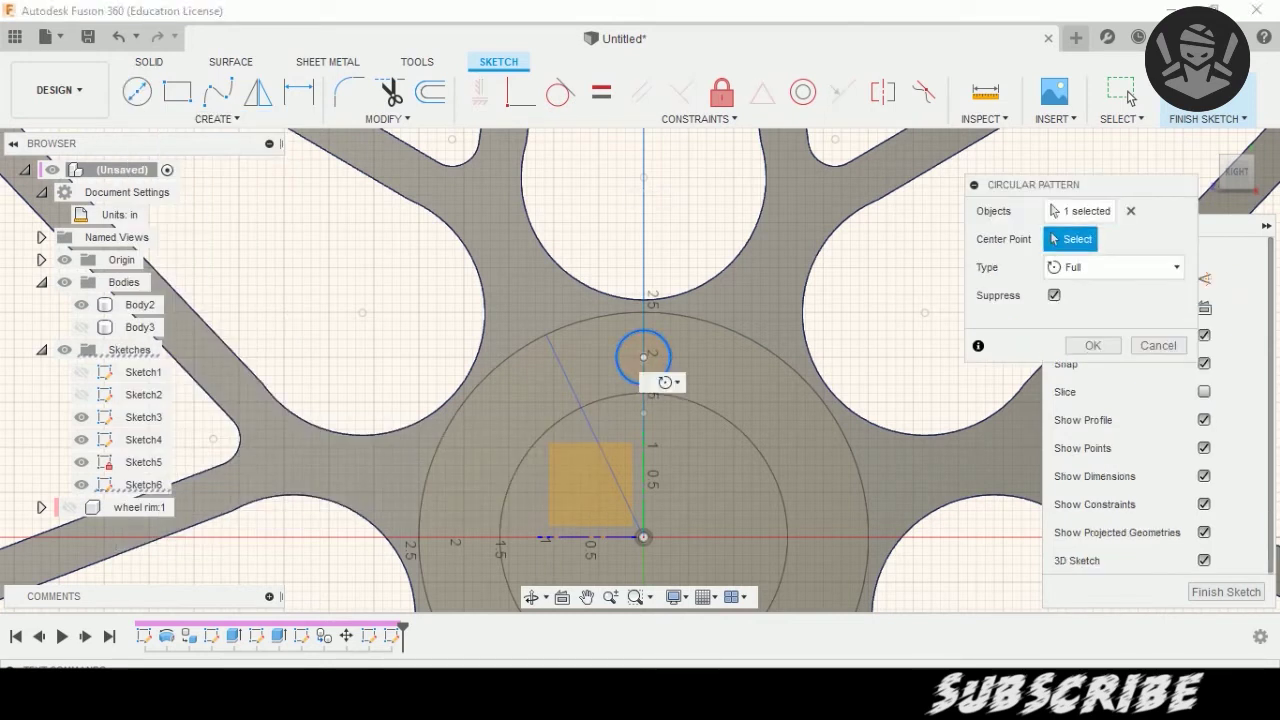
pyautogui.click(643, 537)
pyautogui.scroll(-3, 718, 439)
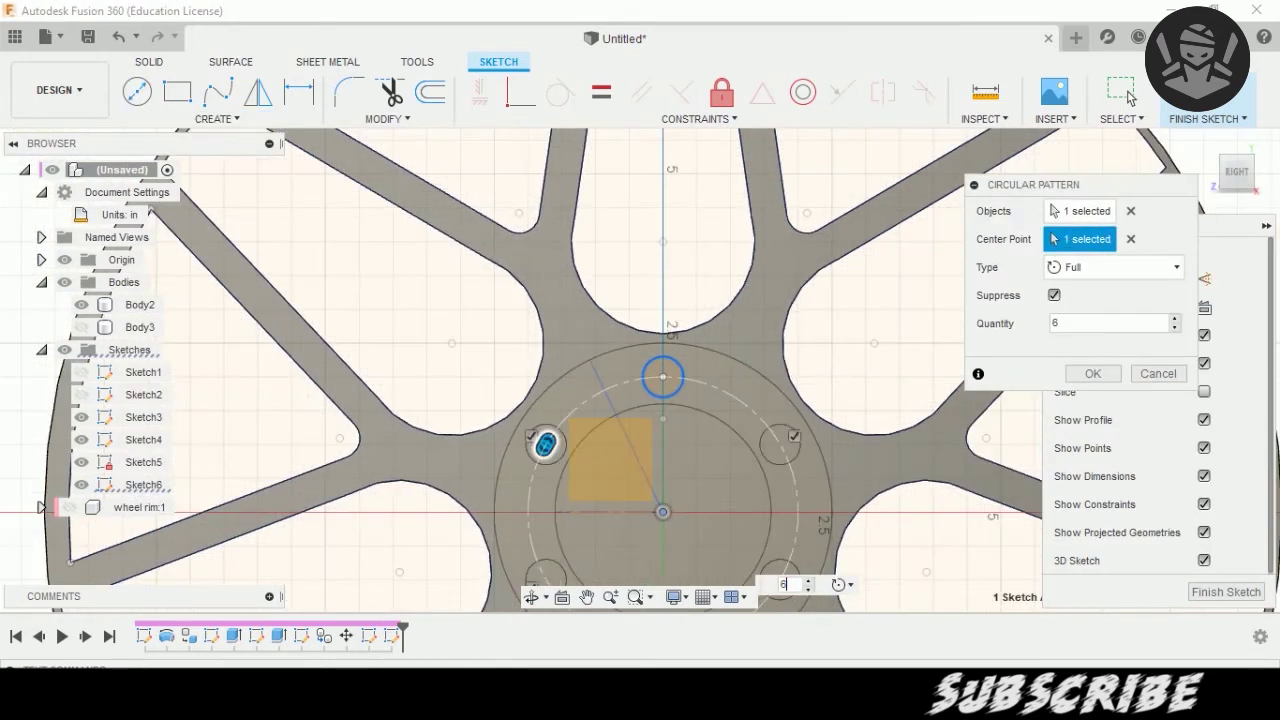
pyautogui.scroll(-2, 789, 287)
pyautogui.press('Return')
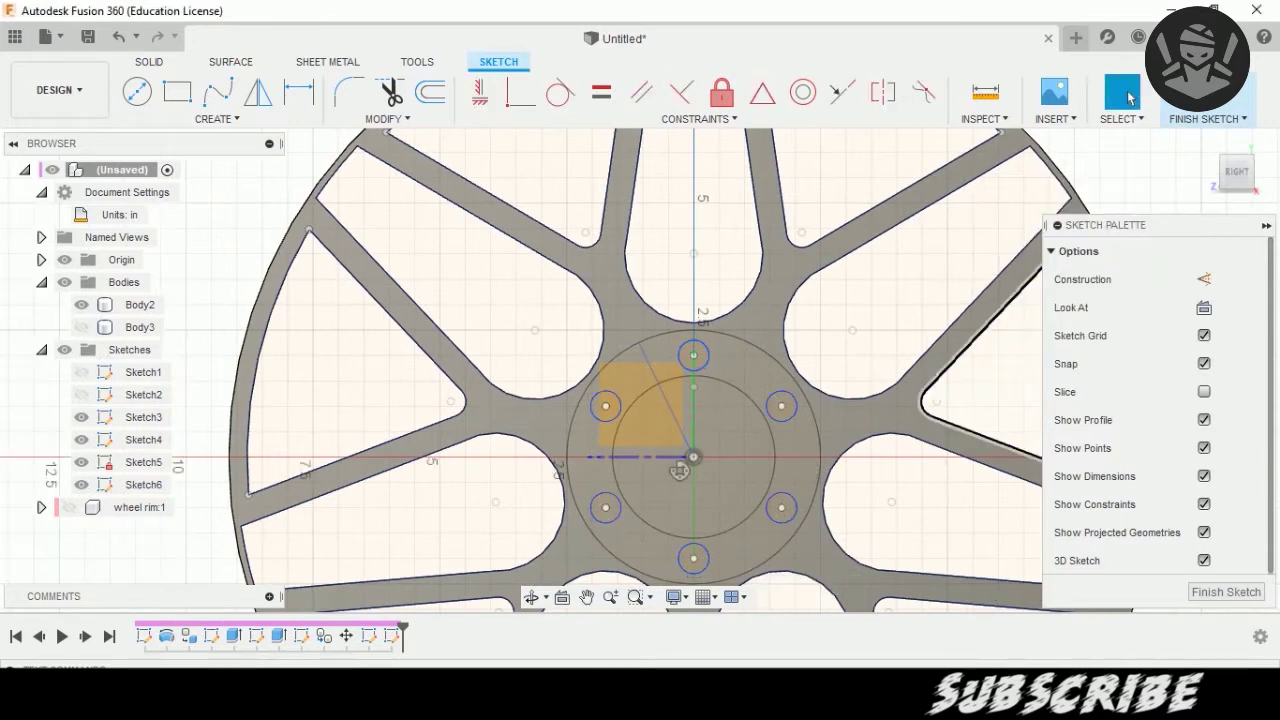
pyautogui.press('e')
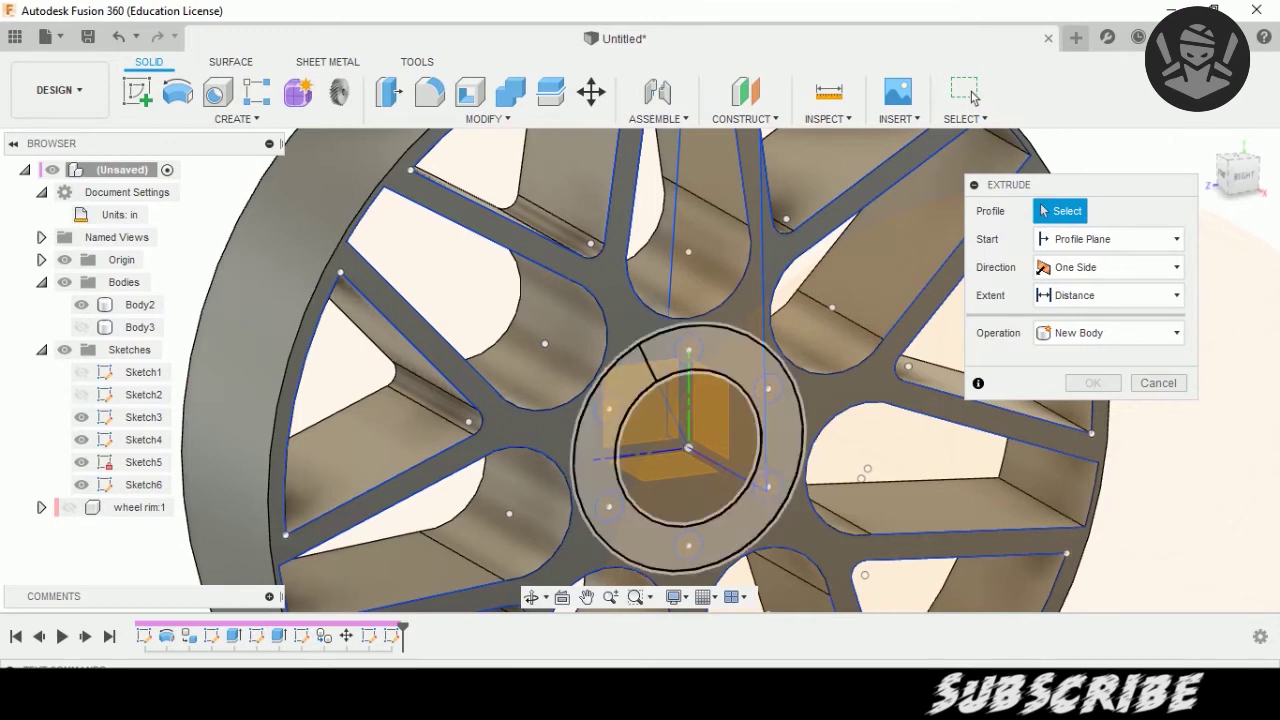
# Select the six bolt-hole circle profiles and extrude them as a cut through the hub.
pyautogui.scroll(3, 610, 411)
pyautogui.scroll(2, 610, 411)
pyautogui.click(610, 411)
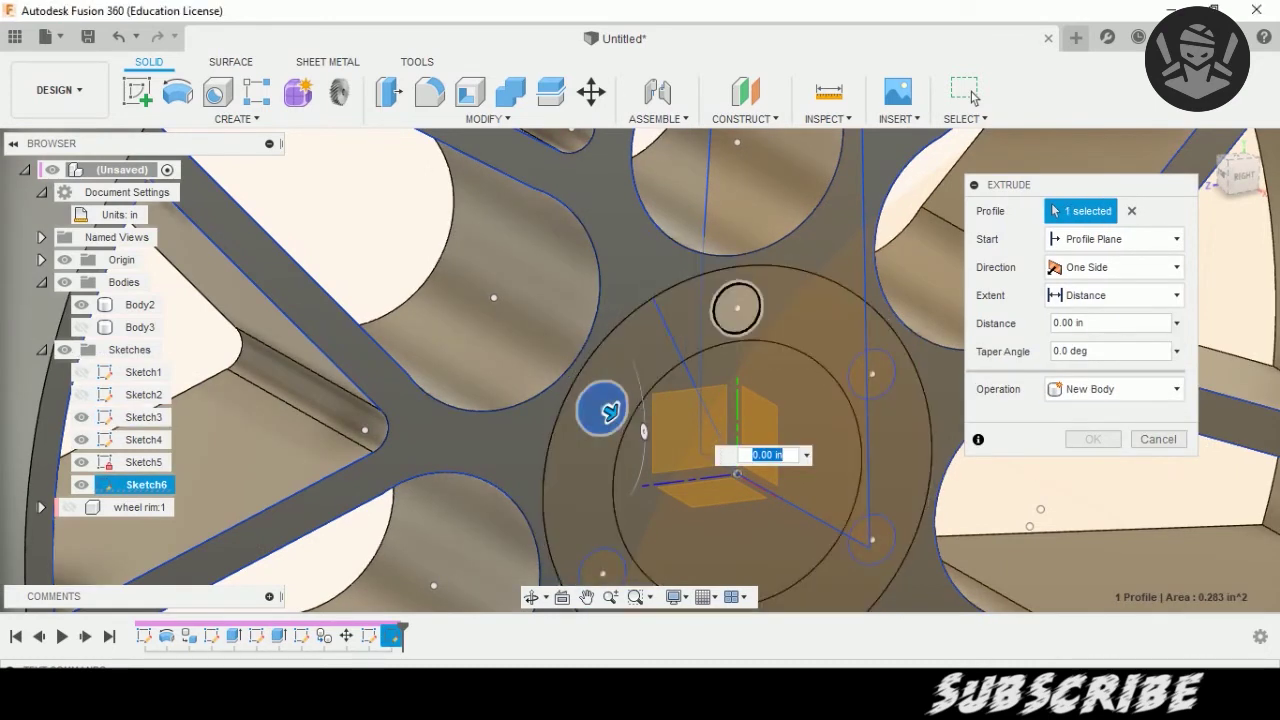
pyautogui.click(737, 306)
pyautogui.click(876, 376)
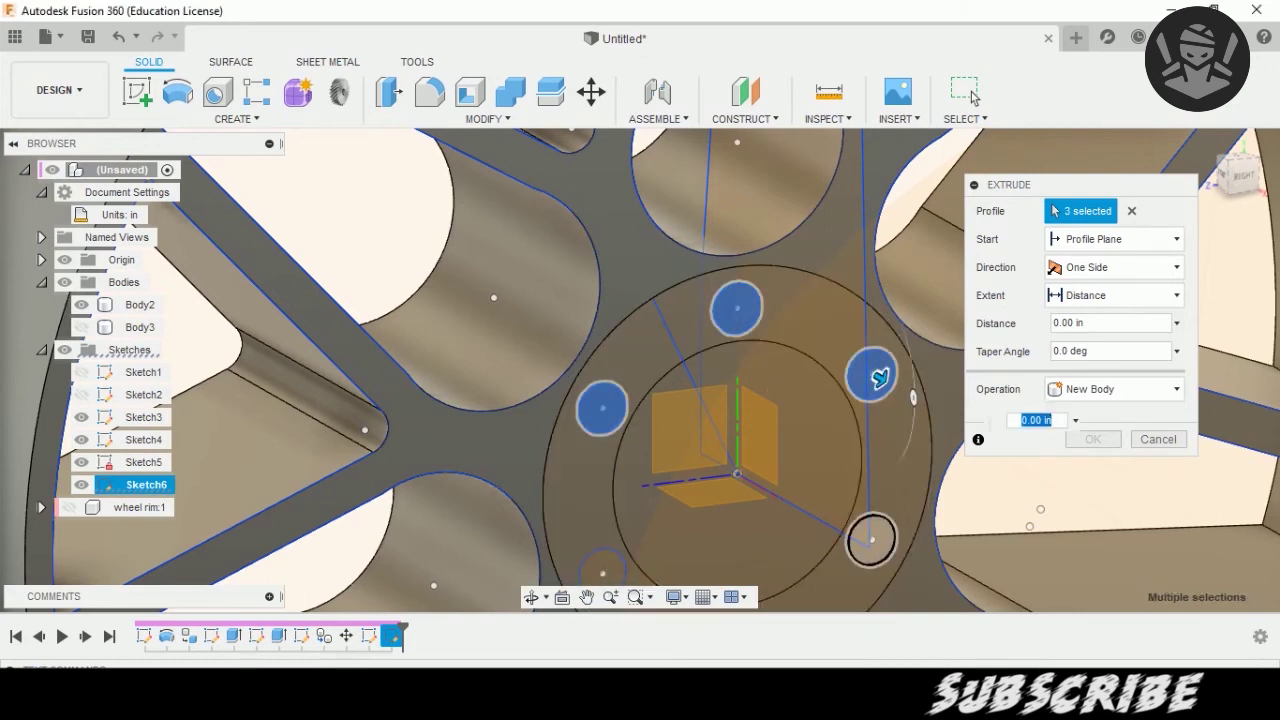
pyautogui.click(869, 538)
pyautogui.scroll(-2, 860, 492)
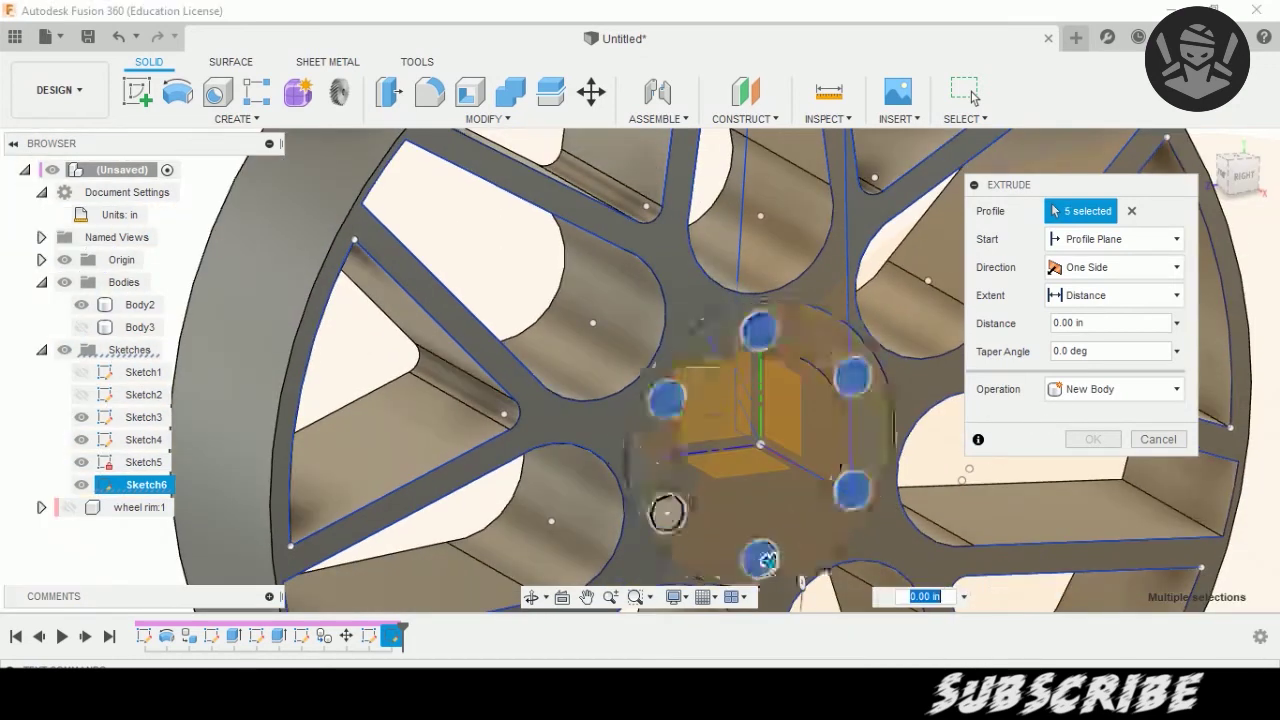
pyautogui.click(667, 513)
pyautogui.click(763, 570)
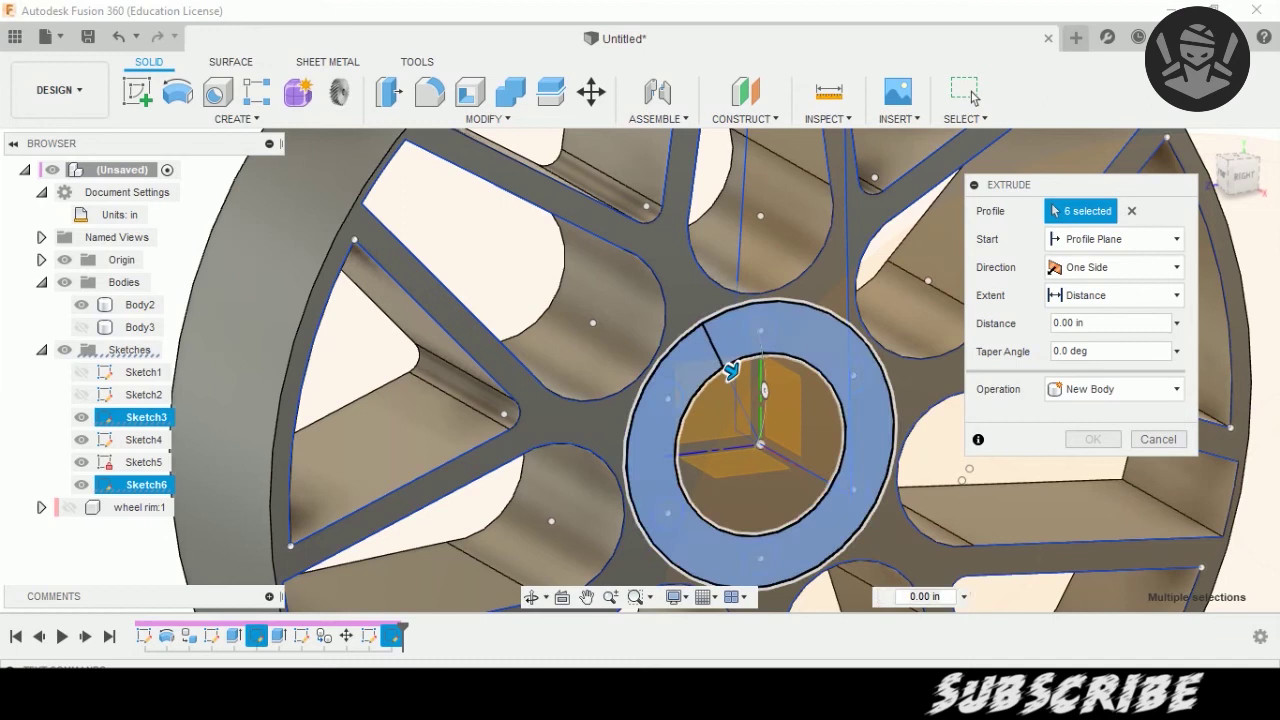
pyautogui.click(729, 362)
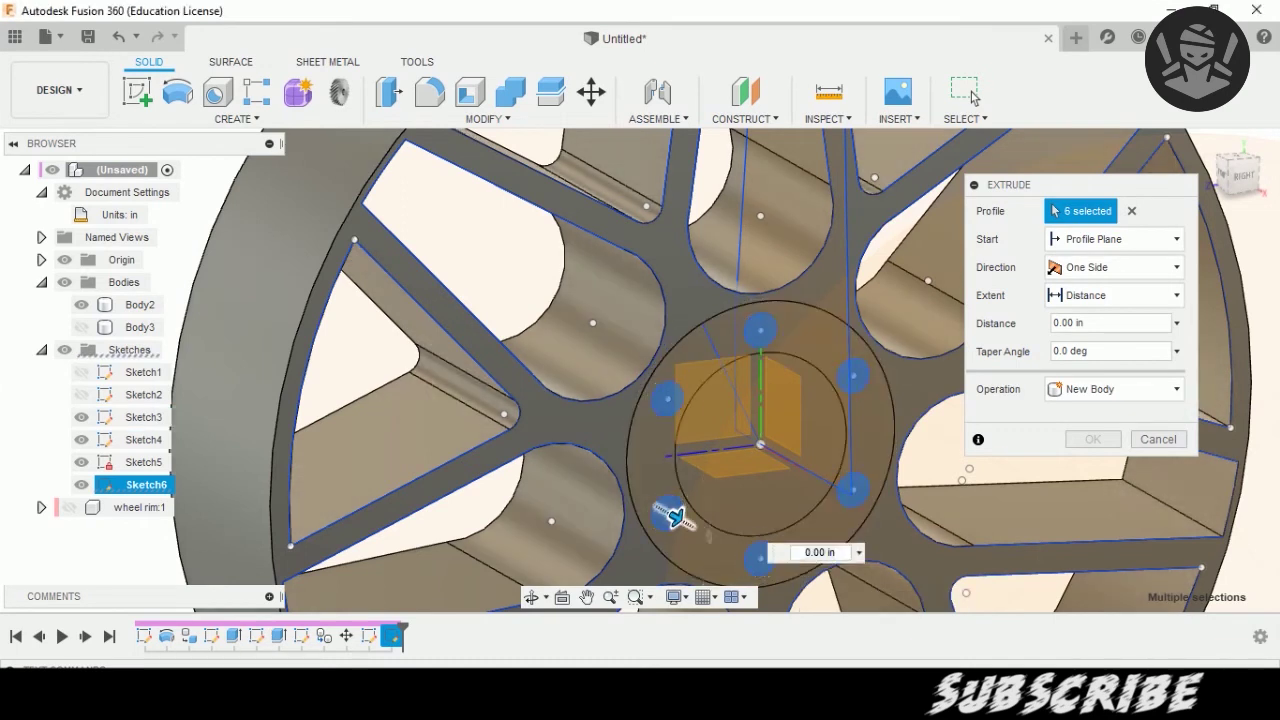
pyautogui.moveTo(675, 516); pyautogui.dragTo(445, 387)
pyautogui.press('Return')
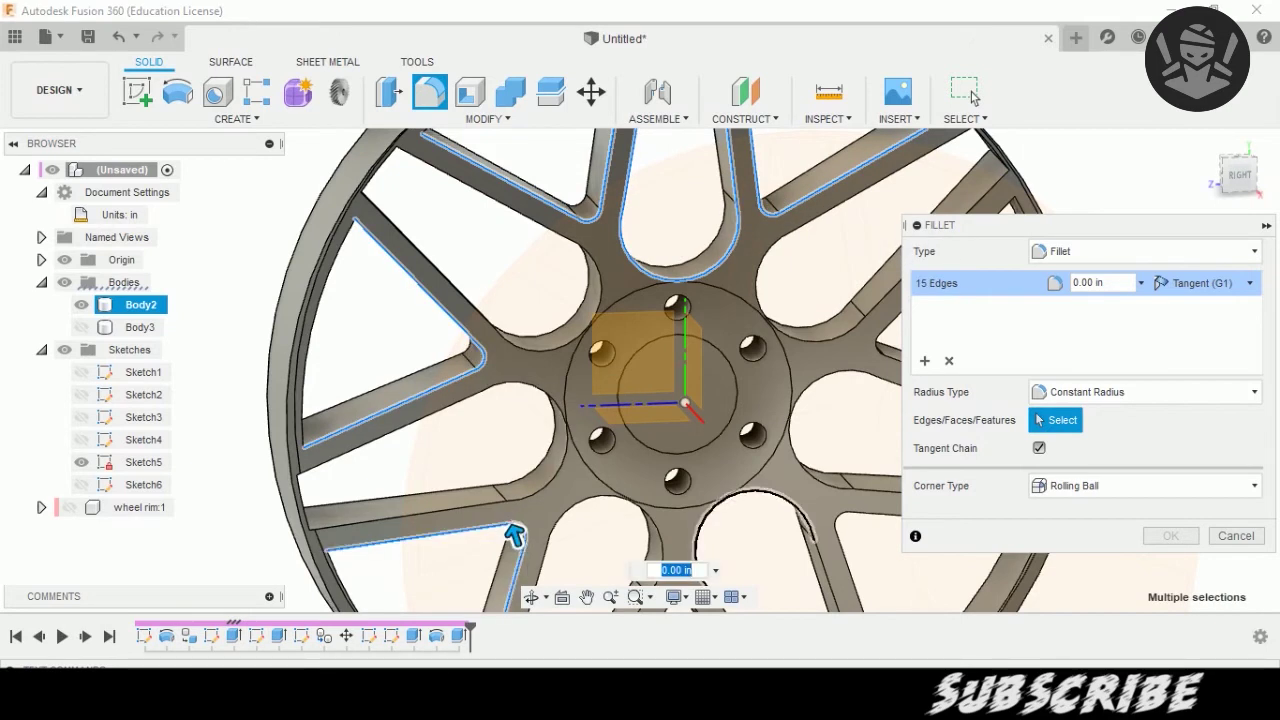
# Select the right and lower spoke-opening edges for the fillet.
pyautogui.scroll(-3, 540, 290)
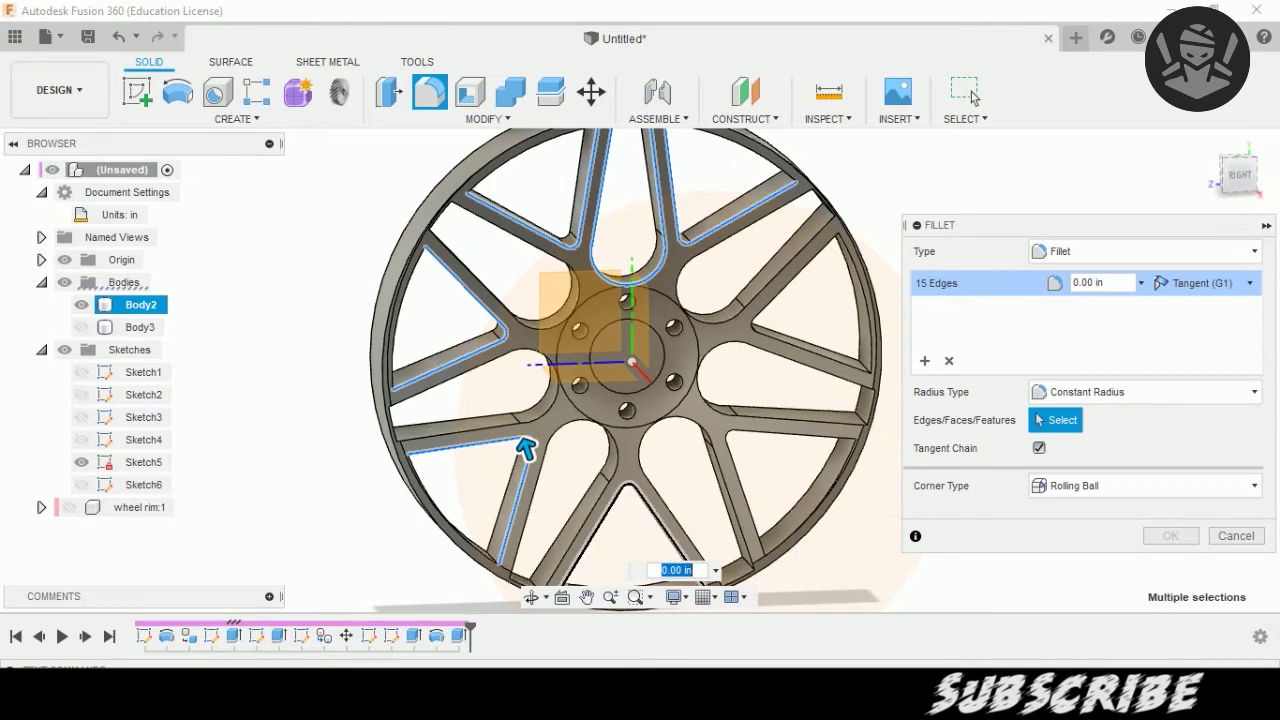
pyautogui.click(755, 437)
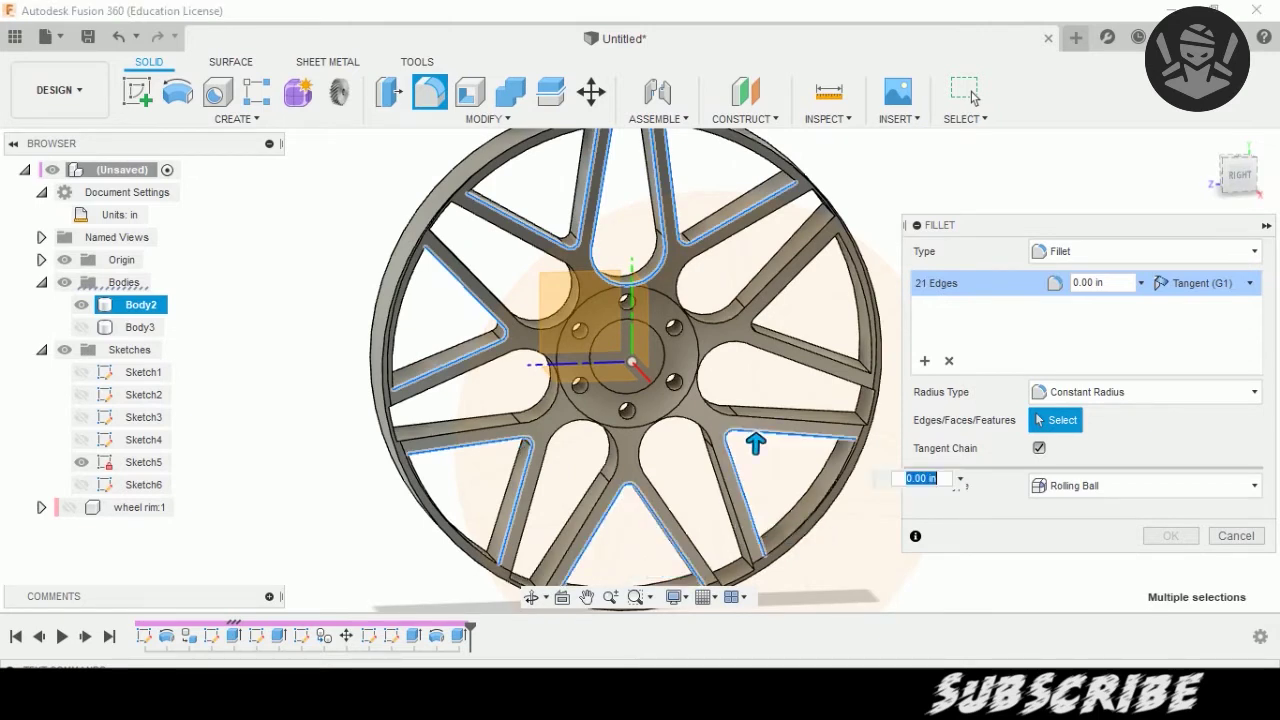
pyautogui.click(760, 325)
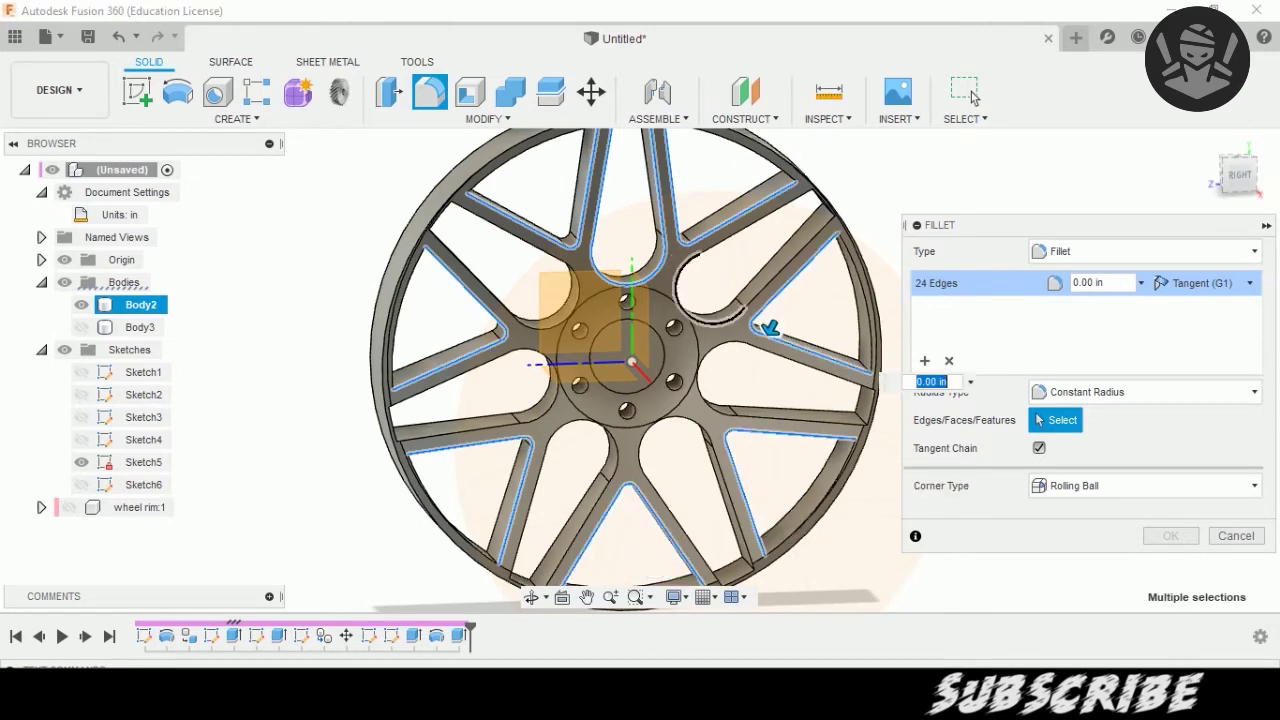
pyautogui.click(695, 310)
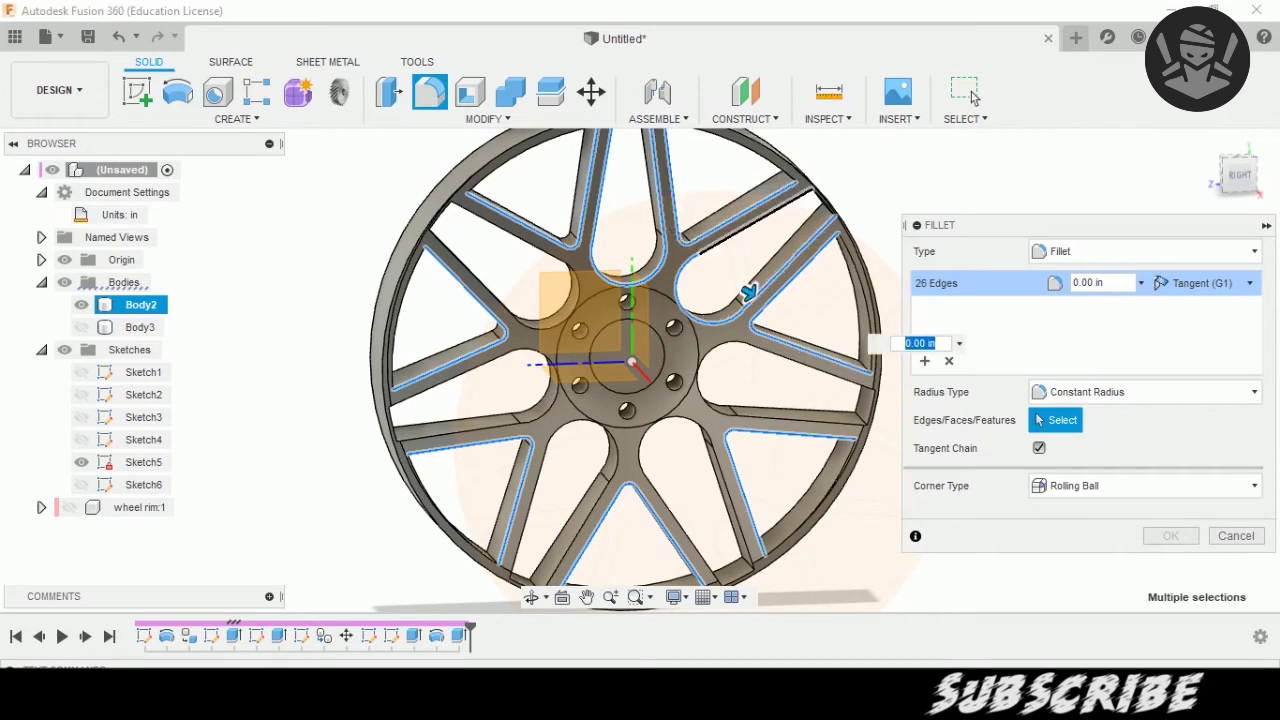
pyautogui.click(700, 385)
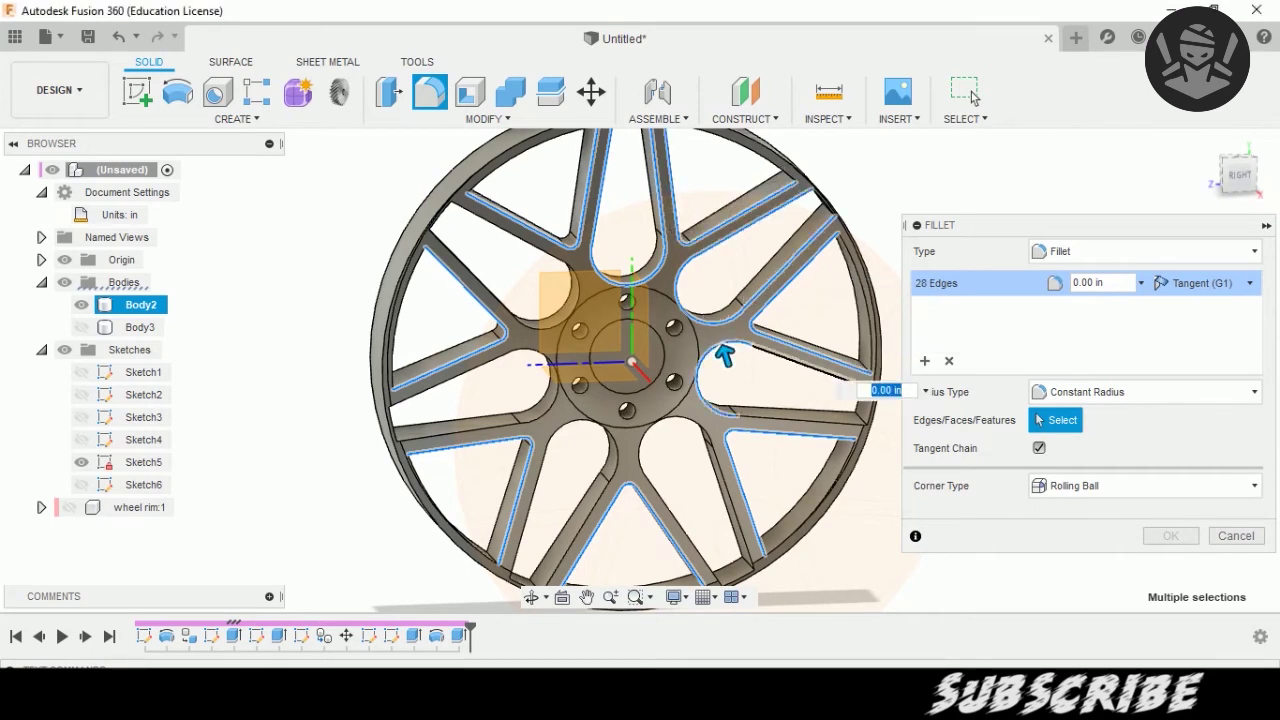
pyautogui.click(780, 406)
pyautogui.click(752, 411)
pyautogui.click(668, 440)
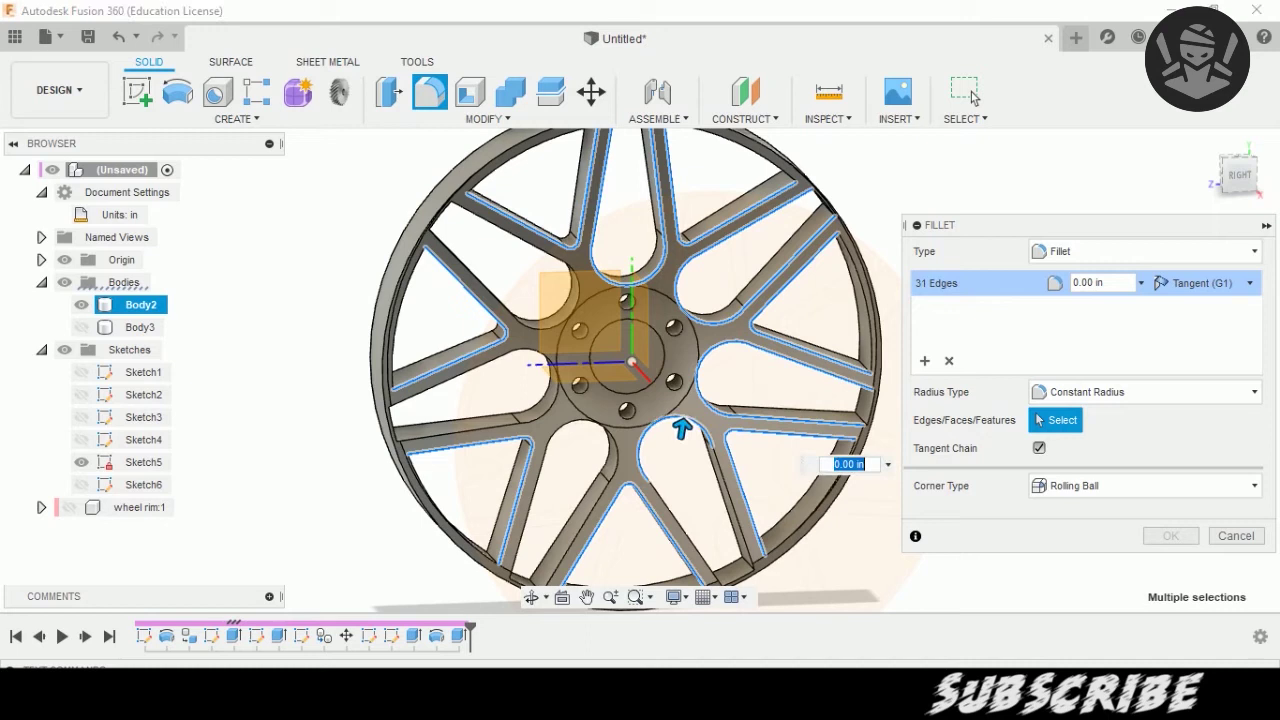
pyautogui.click(665, 497)
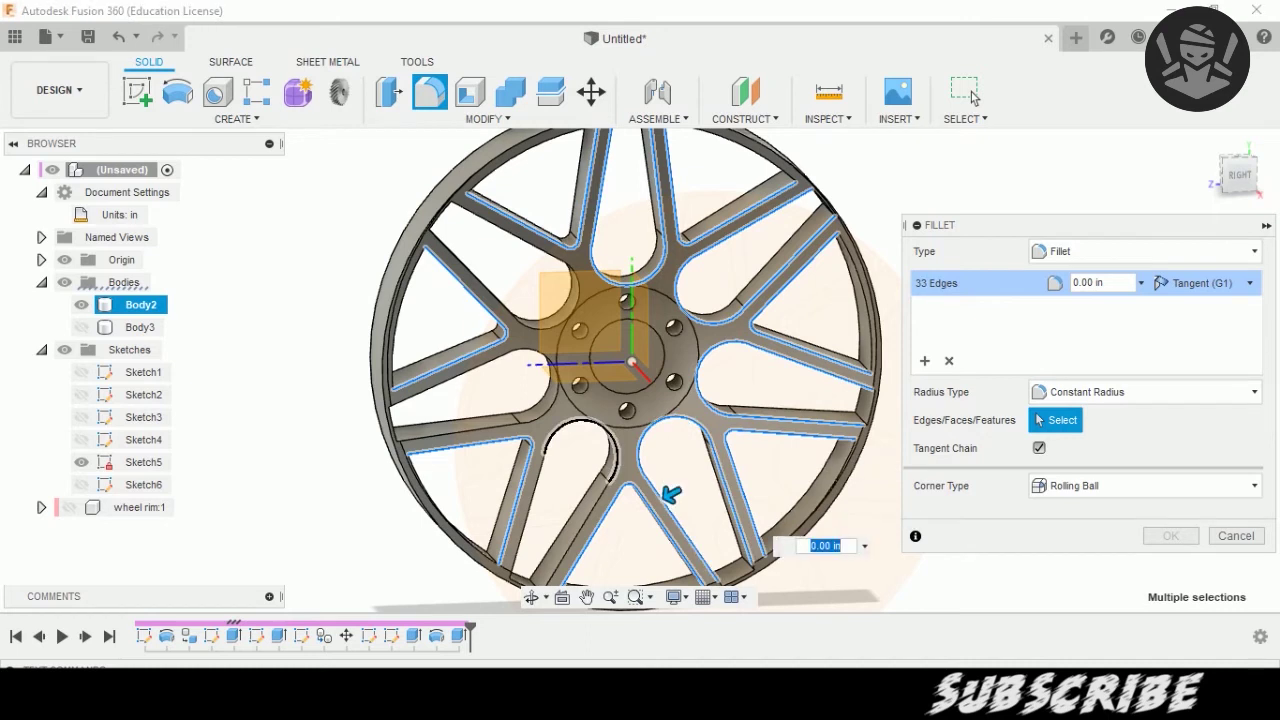
pyautogui.click(607, 462)
# Add the lower-left, left and upper-left spoke-opening edges to the fillet.
pyautogui.click(588, 492)
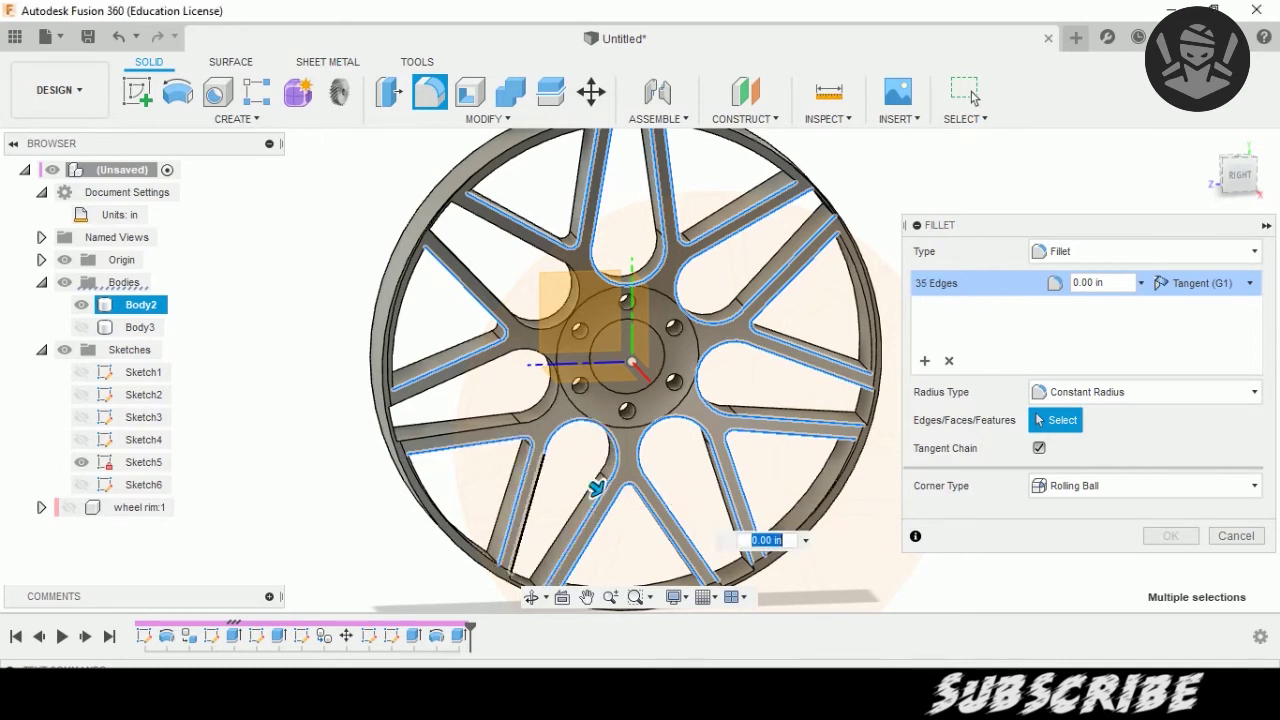
pyautogui.click(532, 488)
pyautogui.click(510, 418)
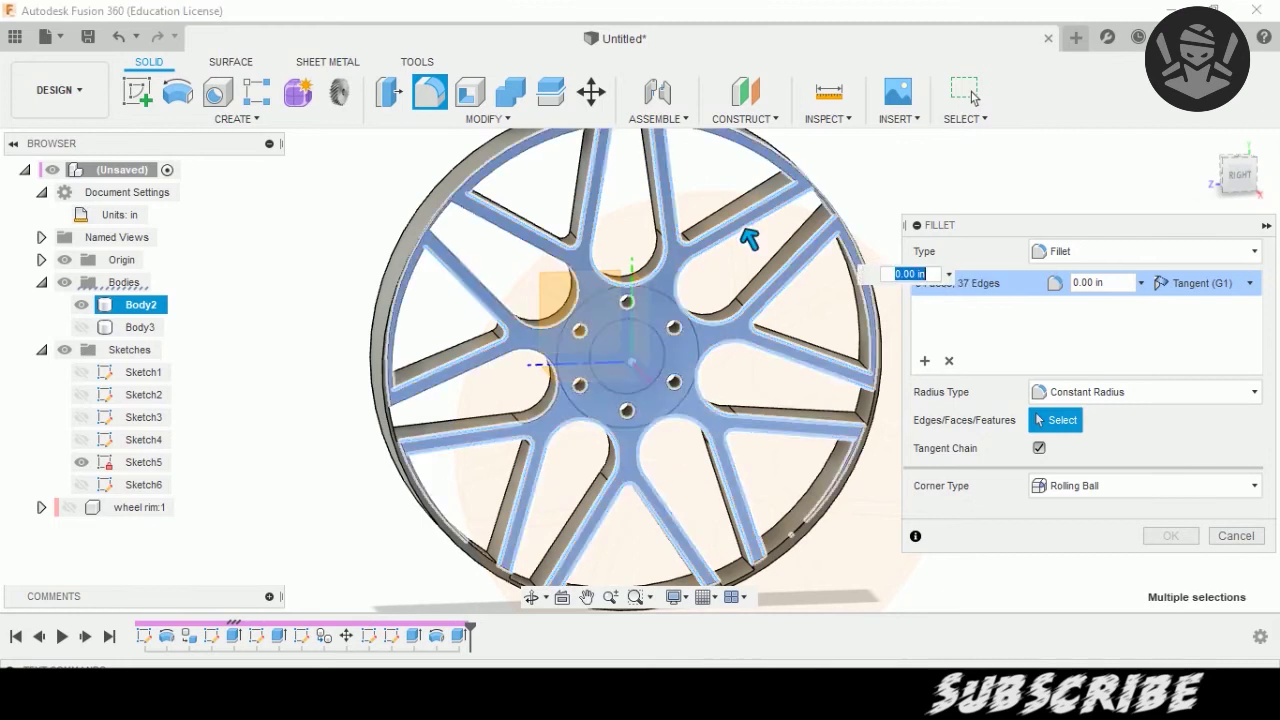
pyautogui.click(545, 380)
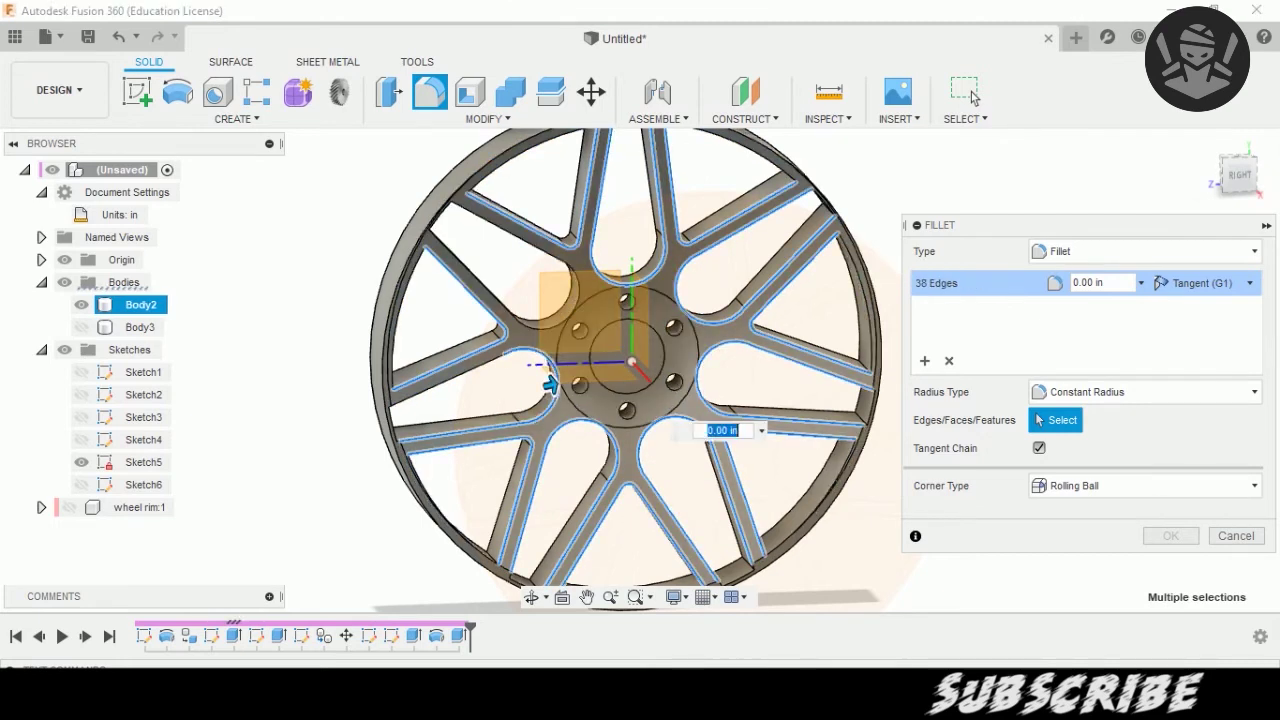
pyautogui.click(490, 372)
pyautogui.click(536, 318)
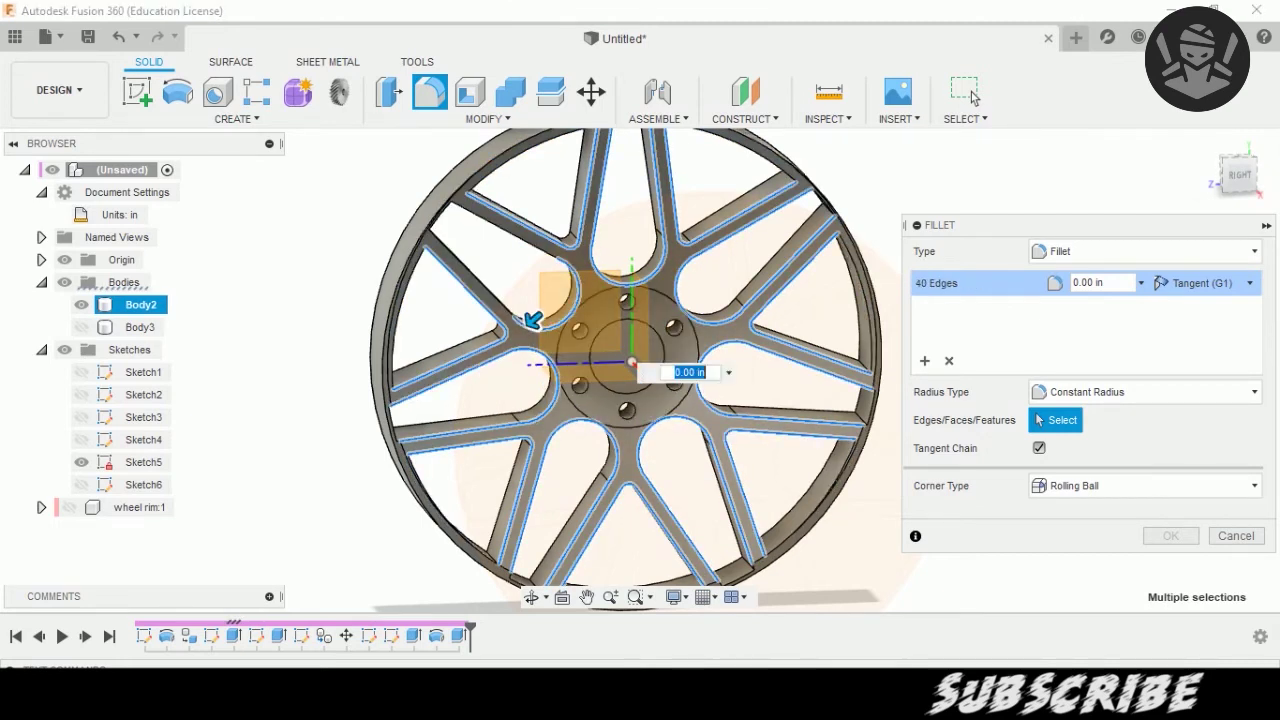
pyautogui.click(500, 292)
pyautogui.click(518, 246)
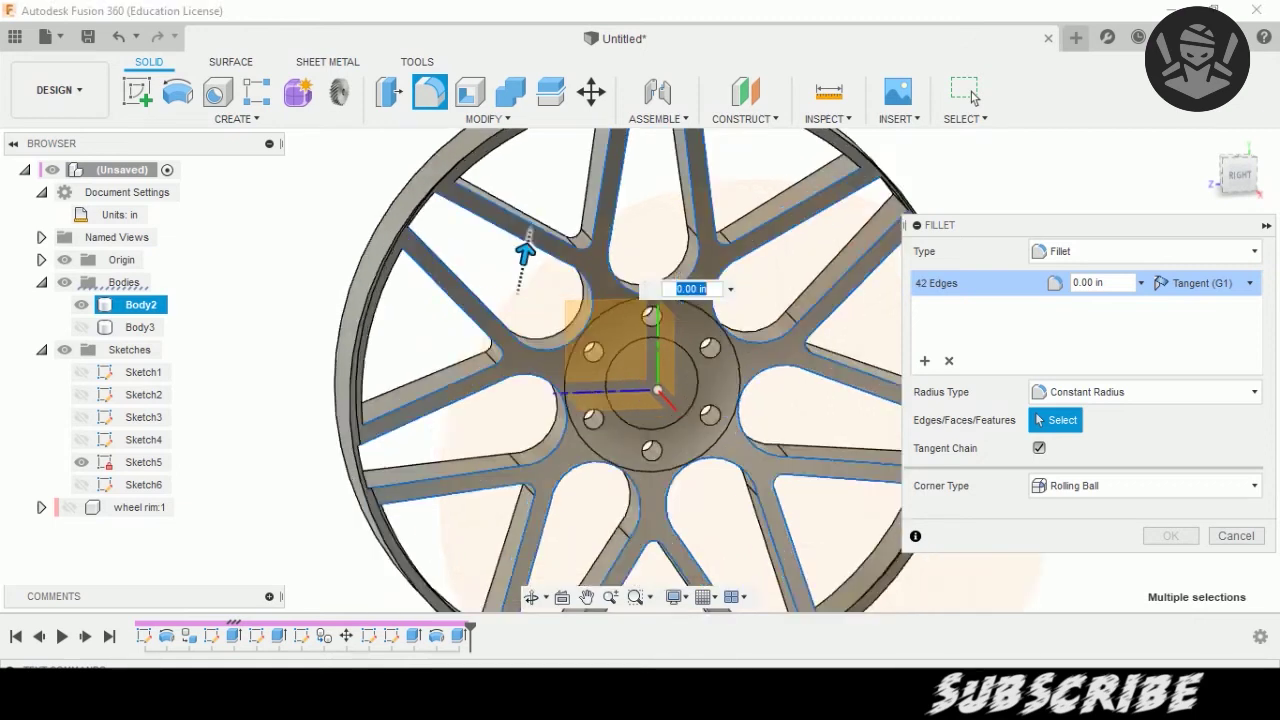
# Apply a 0.10 in fillet radius to all selected edges and clear the selection.
pyautogui.scroll(3, 514, 243)
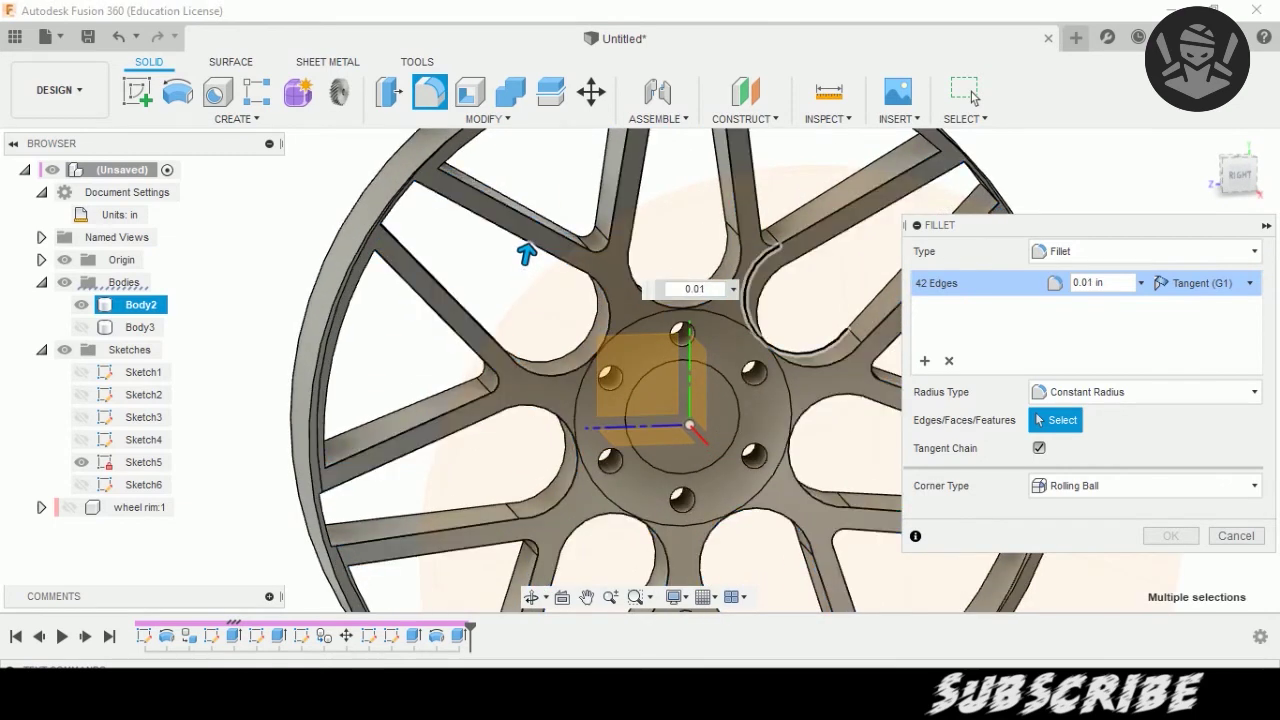
pyautogui.scroll(2, 550, 300)
pyautogui.scroll(2, 550, 300)
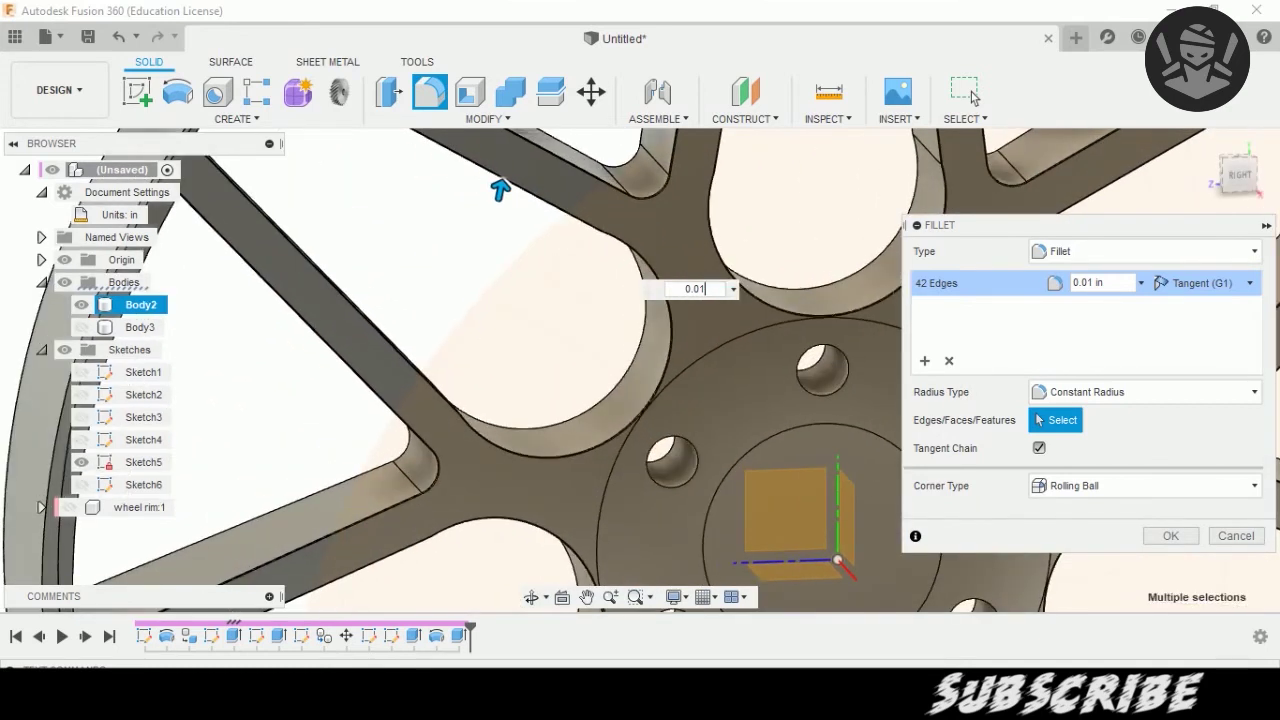
pyautogui.write('5')
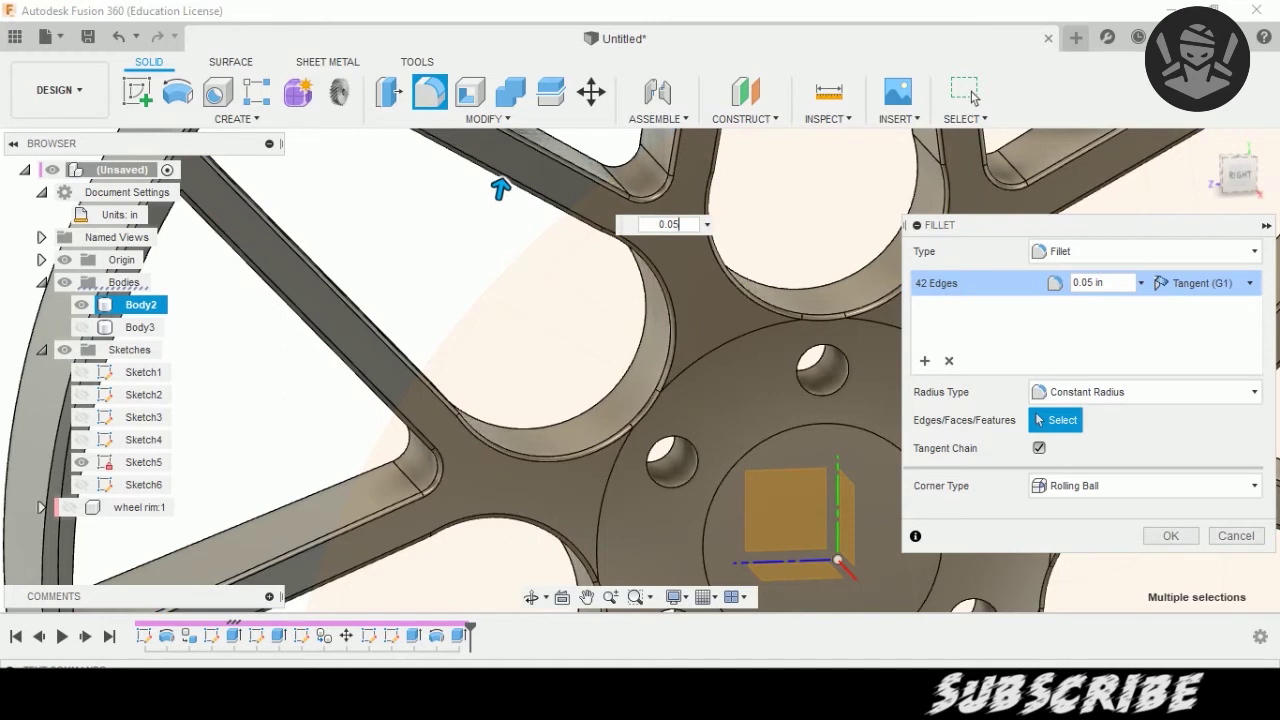
pyautogui.write('10')
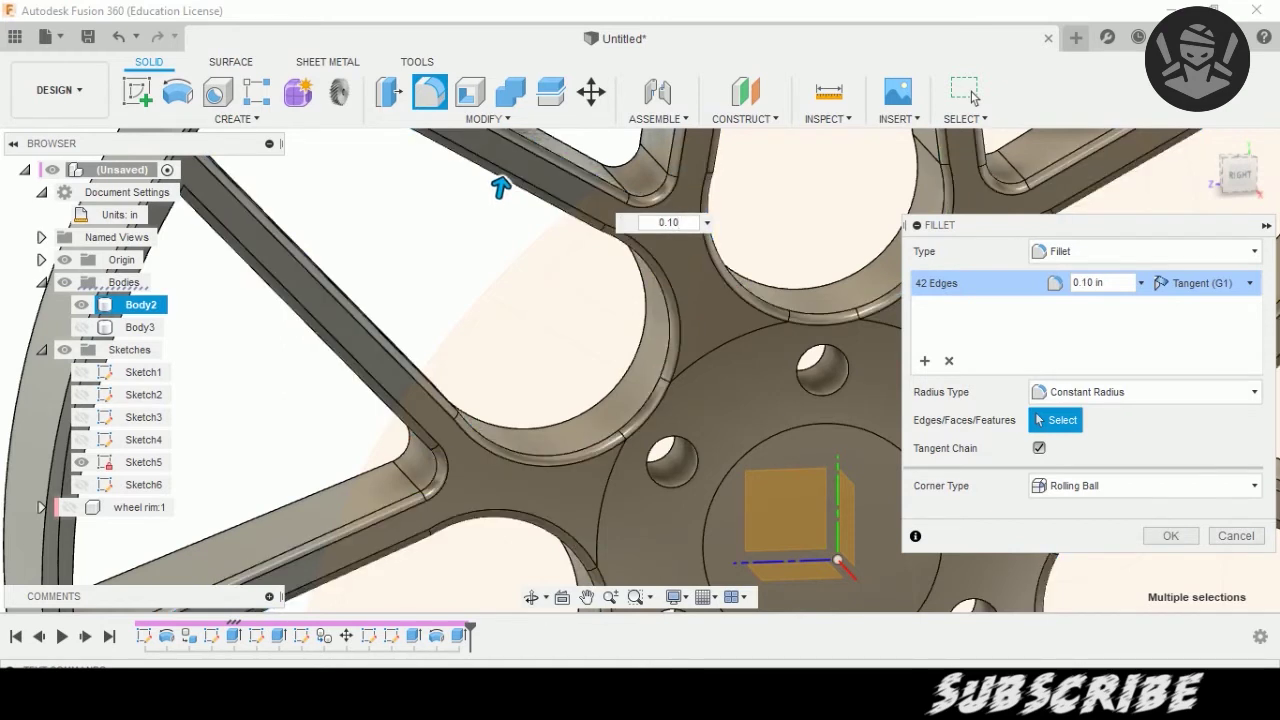
pyautogui.scroll(-3, 504, 225)
pyautogui.scroll(-3, 520, 300)
pyautogui.scroll(-2, 531, 334)
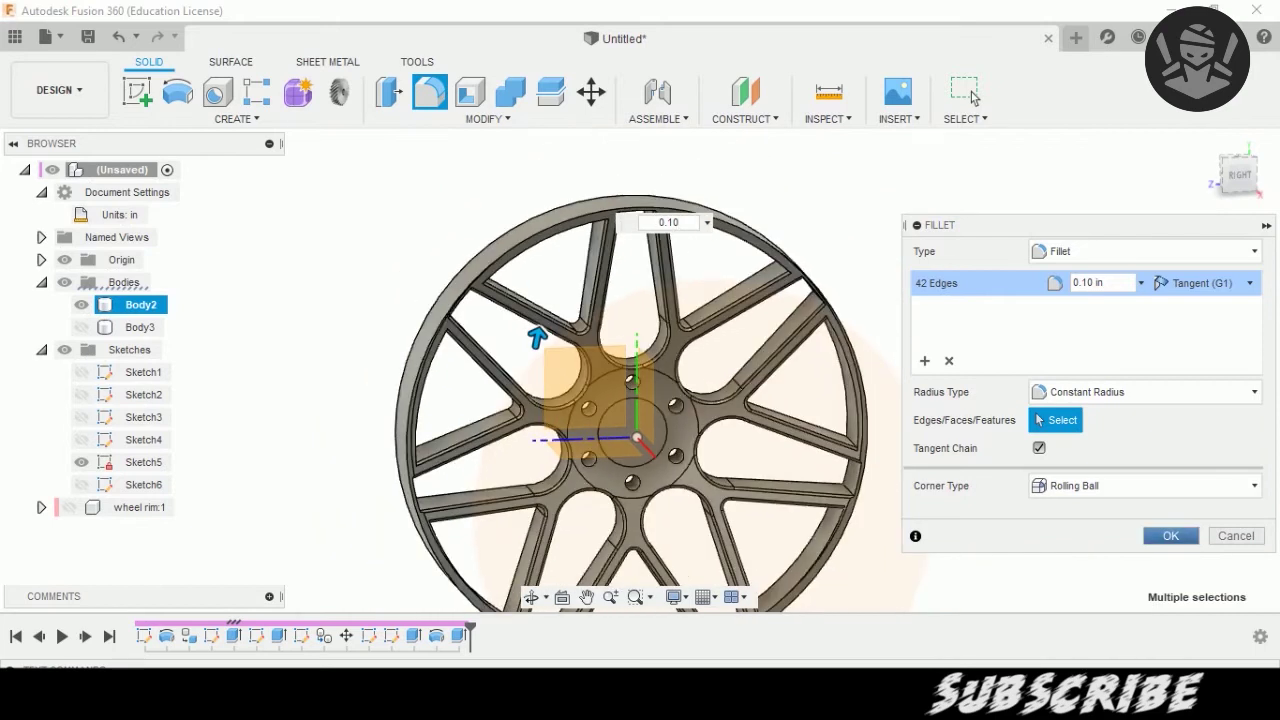
pyautogui.press('Return')
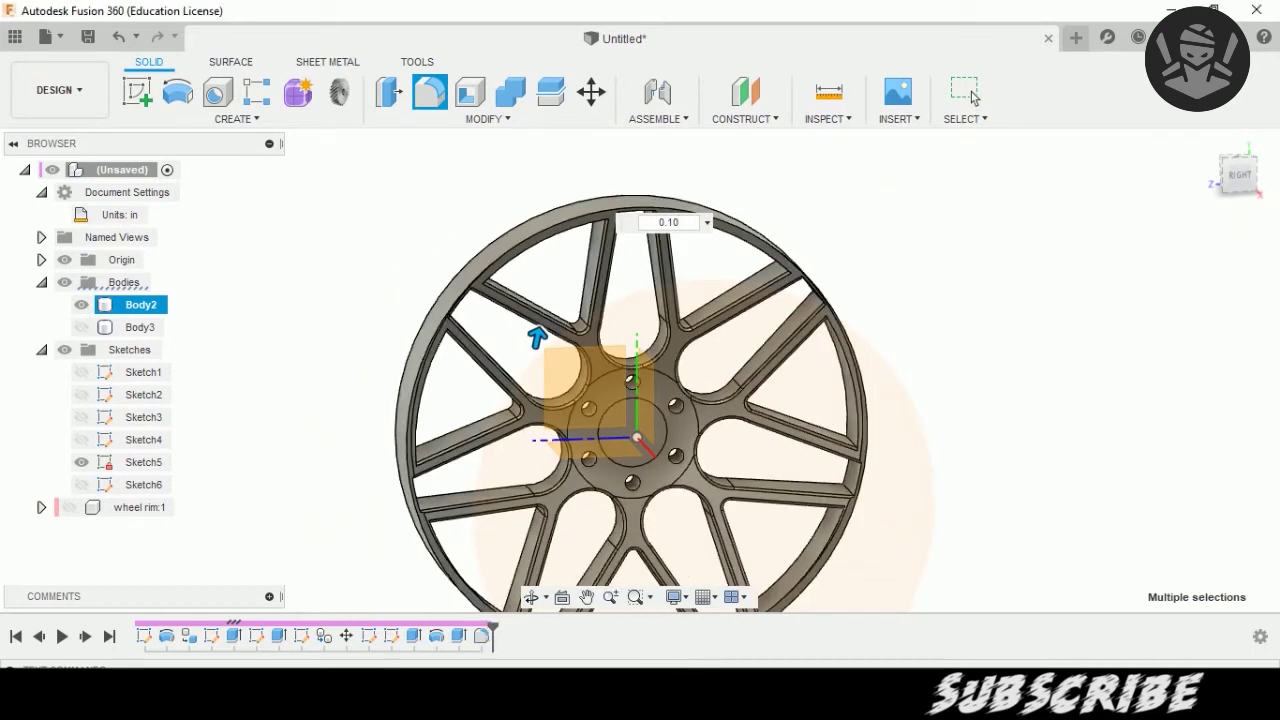
pyautogui.click(965, 92)
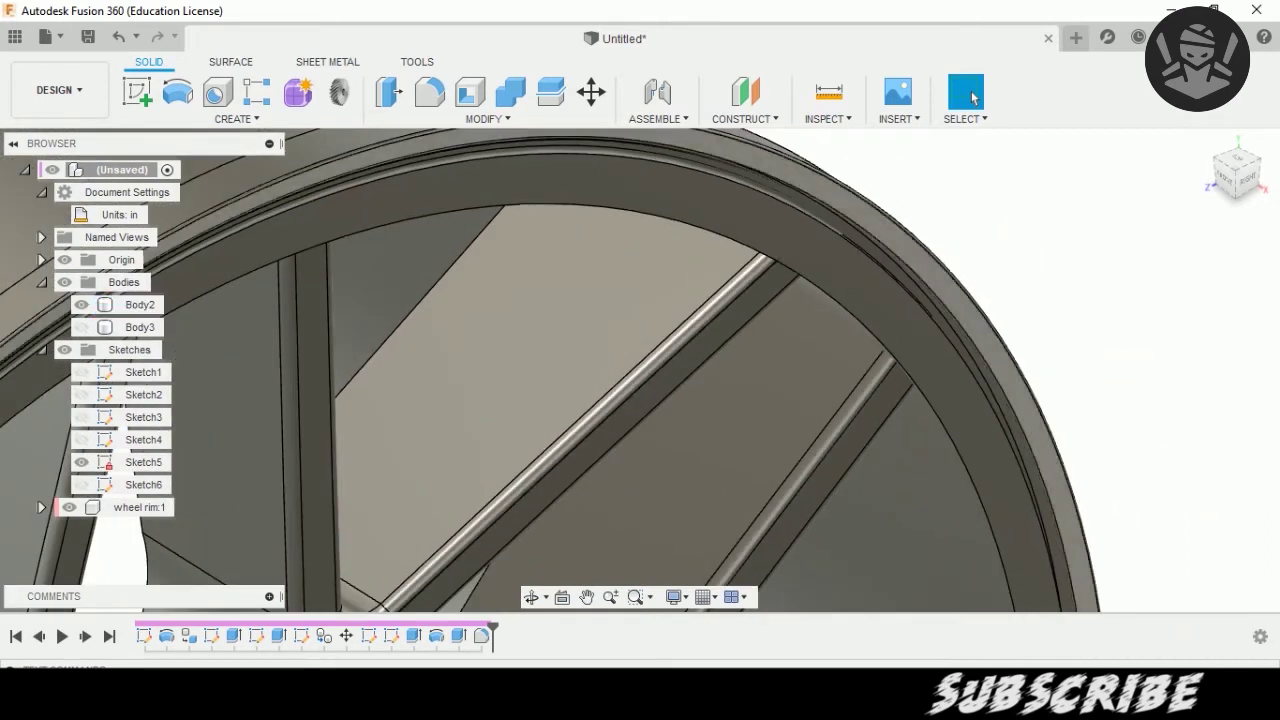
# Chamfer the rim's top edge at 0.30 in and orbit out to view the whole wheel.
pyautogui.click(487, 118)
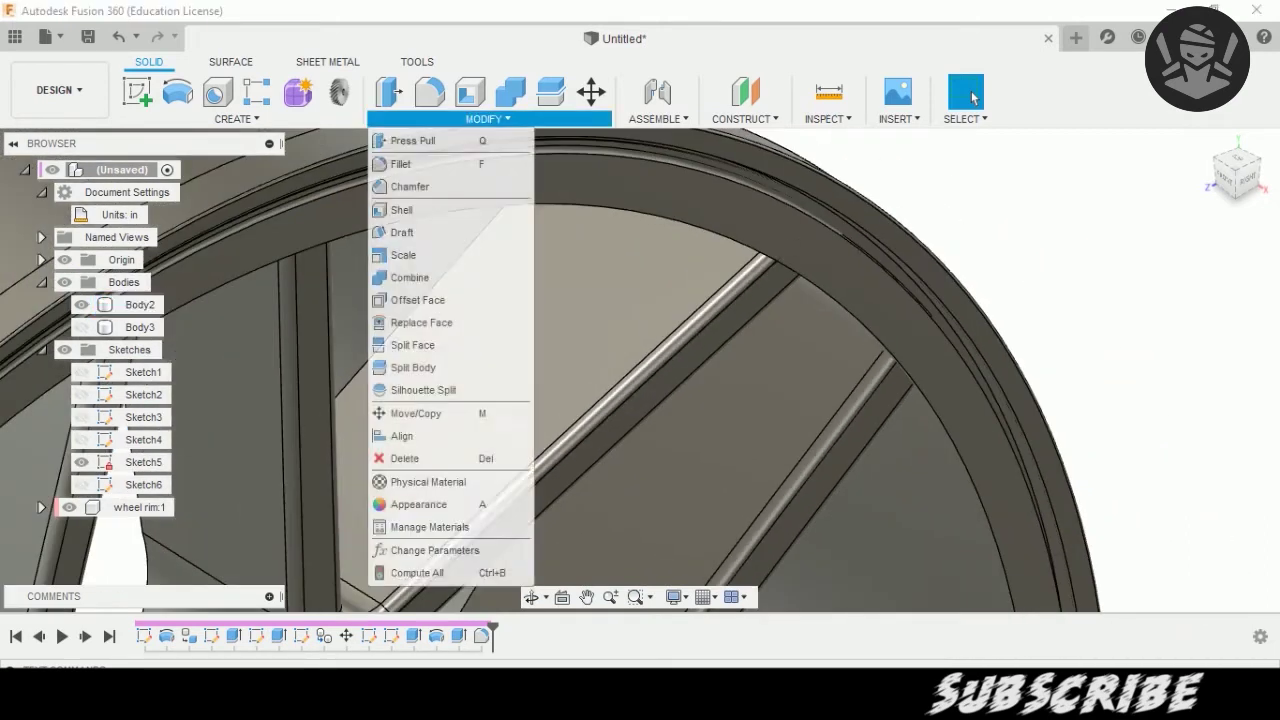
pyautogui.click(408, 186)
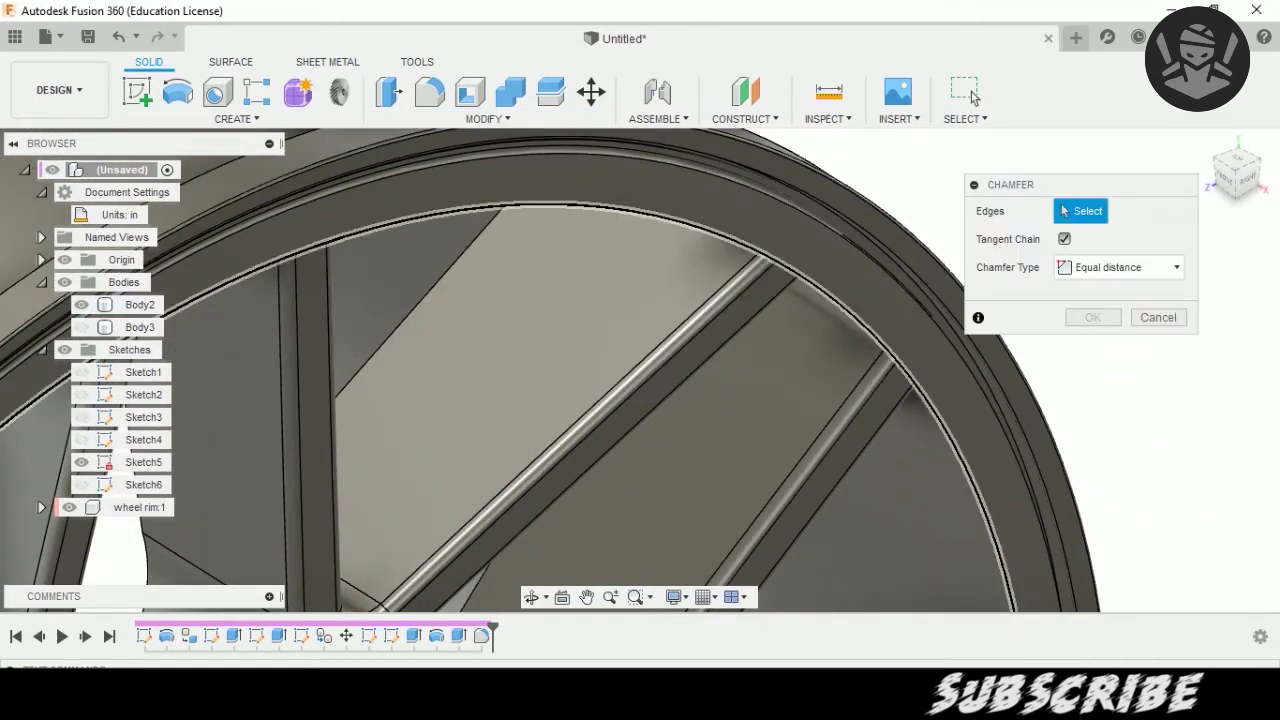
pyautogui.click(645, 172)
pyautogui.moveTo(651, 211); pyautogui.dragTo(649, 203)
pyautogui.press('Return')
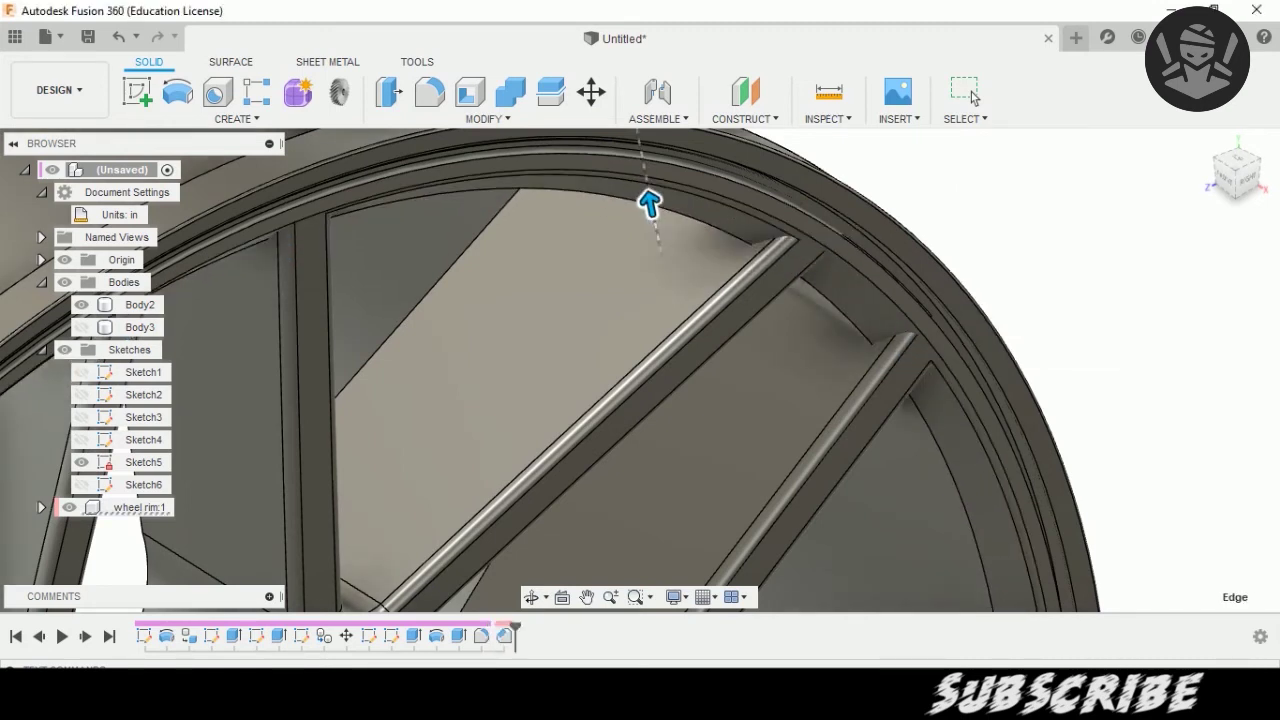
pyautogui.scroll(-5, 651, 200)
pyautogui.keyDown('shift'); pyautogui.moveTo(651, 200); pyautogui.dragTo(972, 97, button='middle'); pyautogui.keyUp('shift')
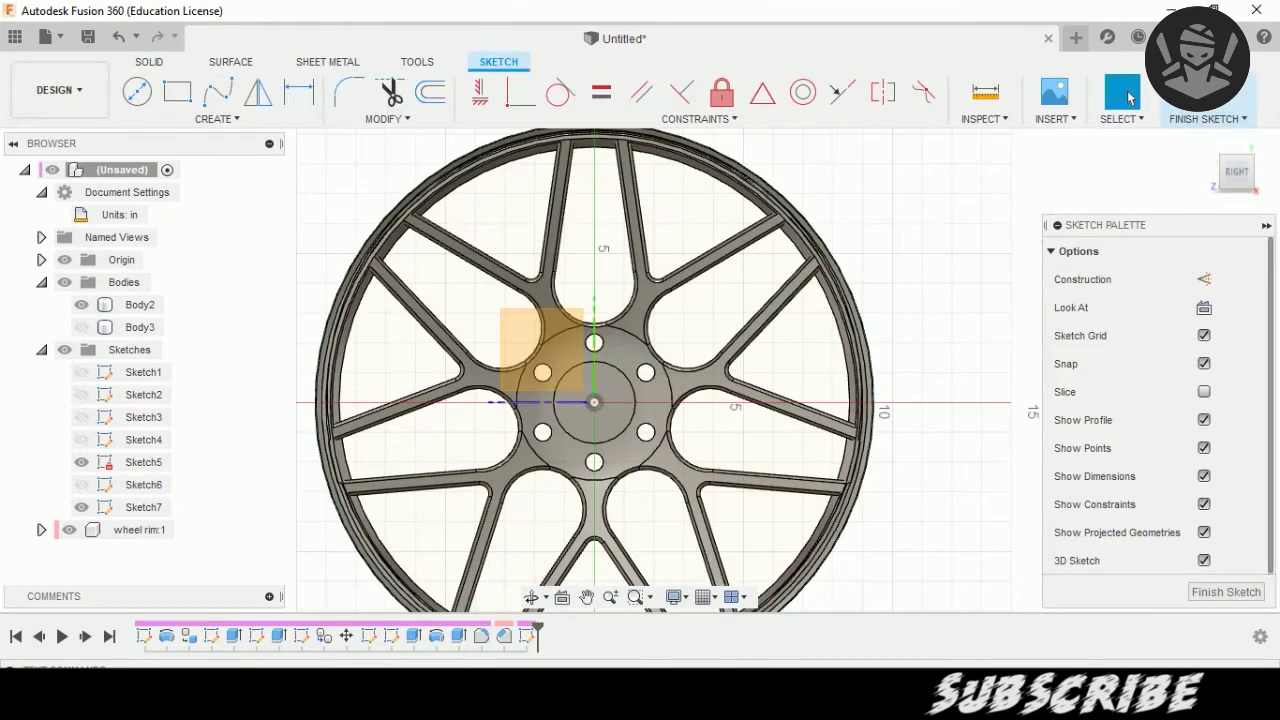
pyautogui.click(137, 92)
# Draw a central hub circle at the origin and a 0.825 in circle on the top bolt hole.
pyautogui.scroll(3, 882, 484)
pyautogui.scroll(2, 620, 420)
pyautogui.click(615, 418)
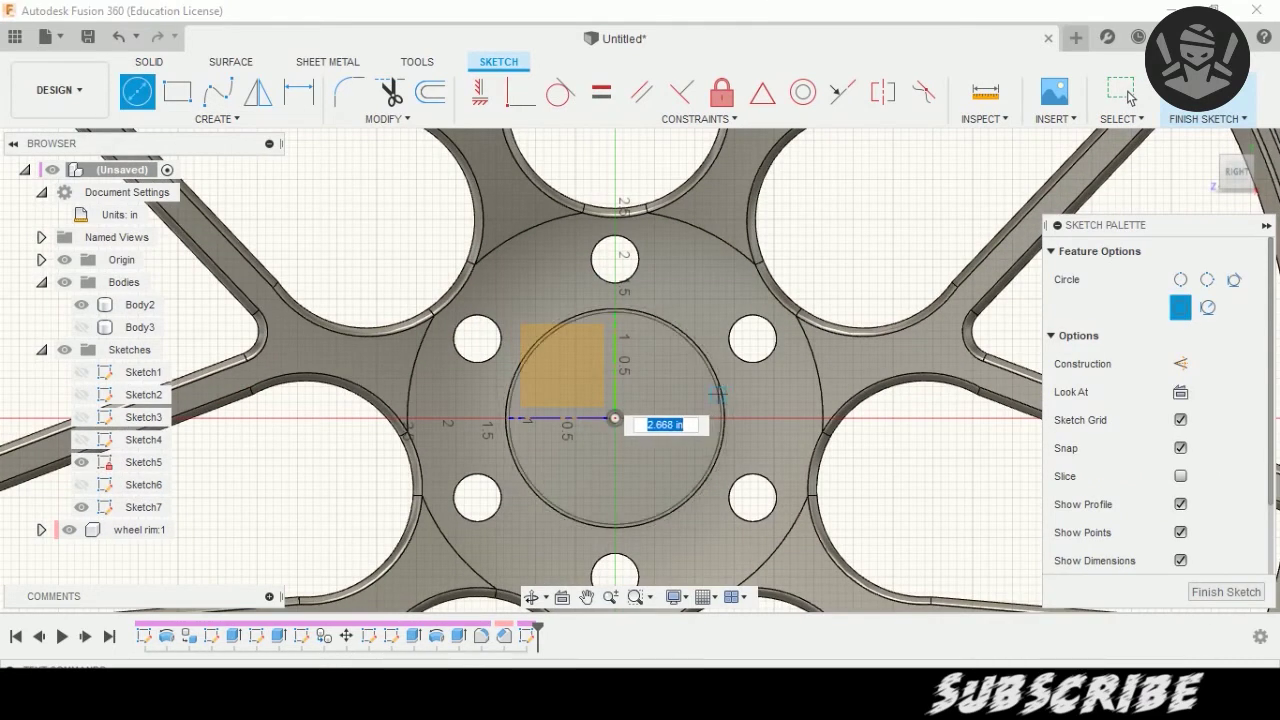
pyautogui.click(718, 394)
pyautogui.scroll(2, 616, 252)
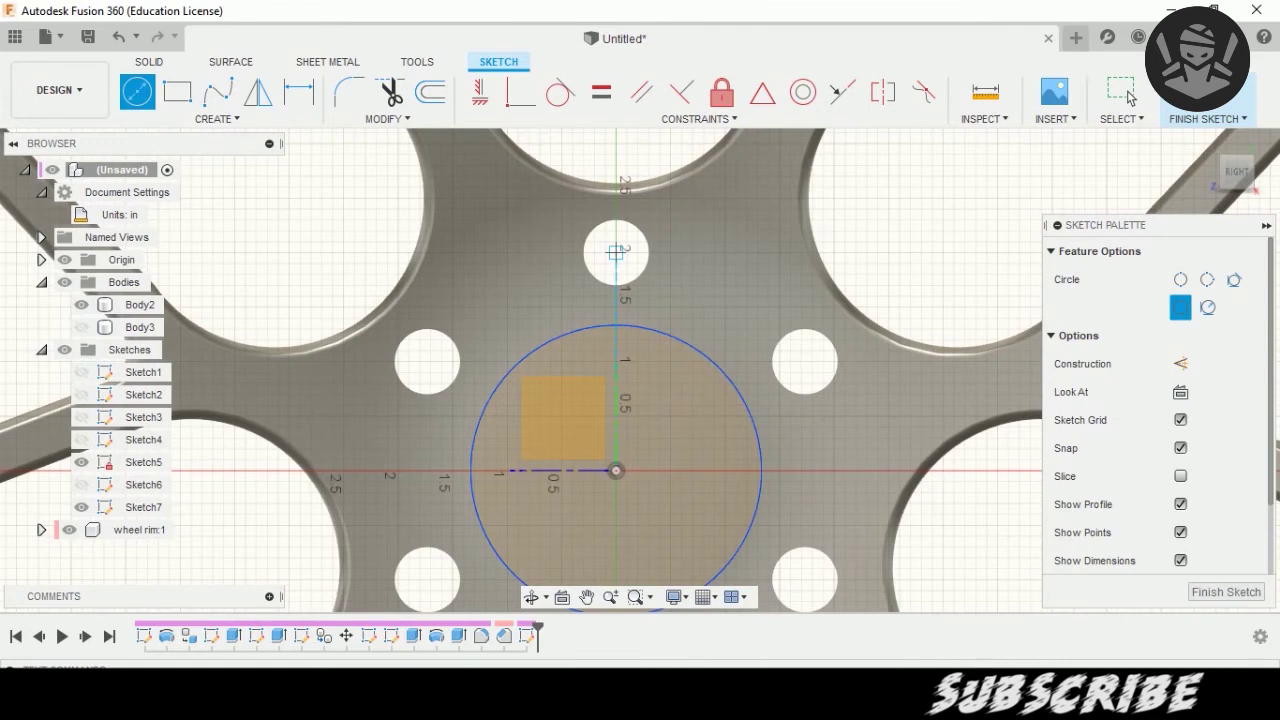
pyautogui.click(616, 252)
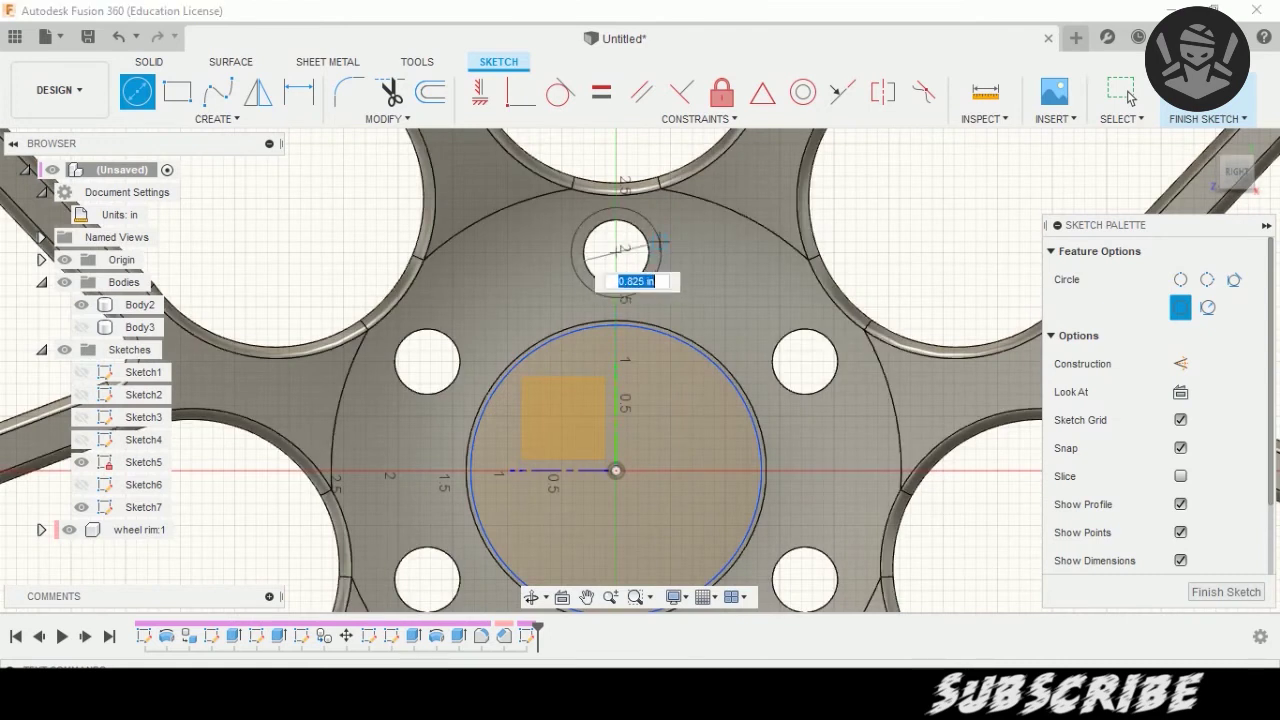
pyautogui.click(659, 241)
pyautogui.scroll(-2, 762, 262)
# Pattern the hole circle six times around the sketch origin and exit the sketch.
pyautogui.click(217, 118)
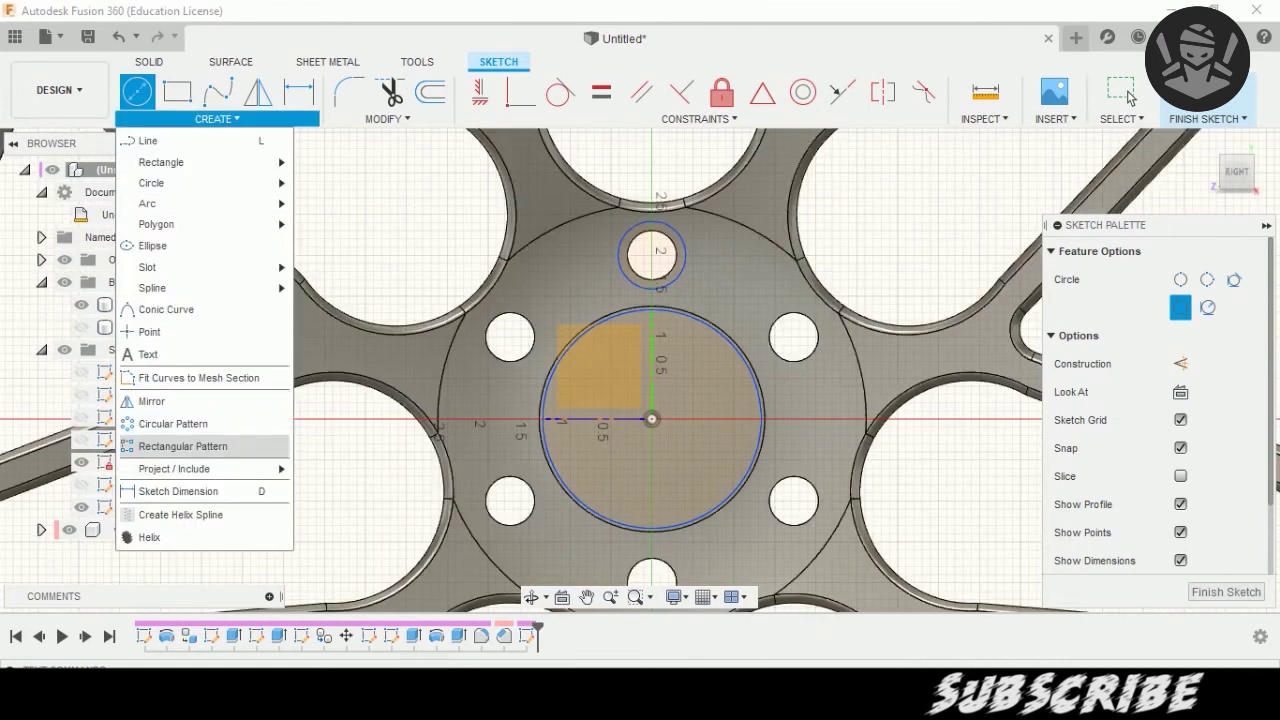
pyautogui.click(173, 423)
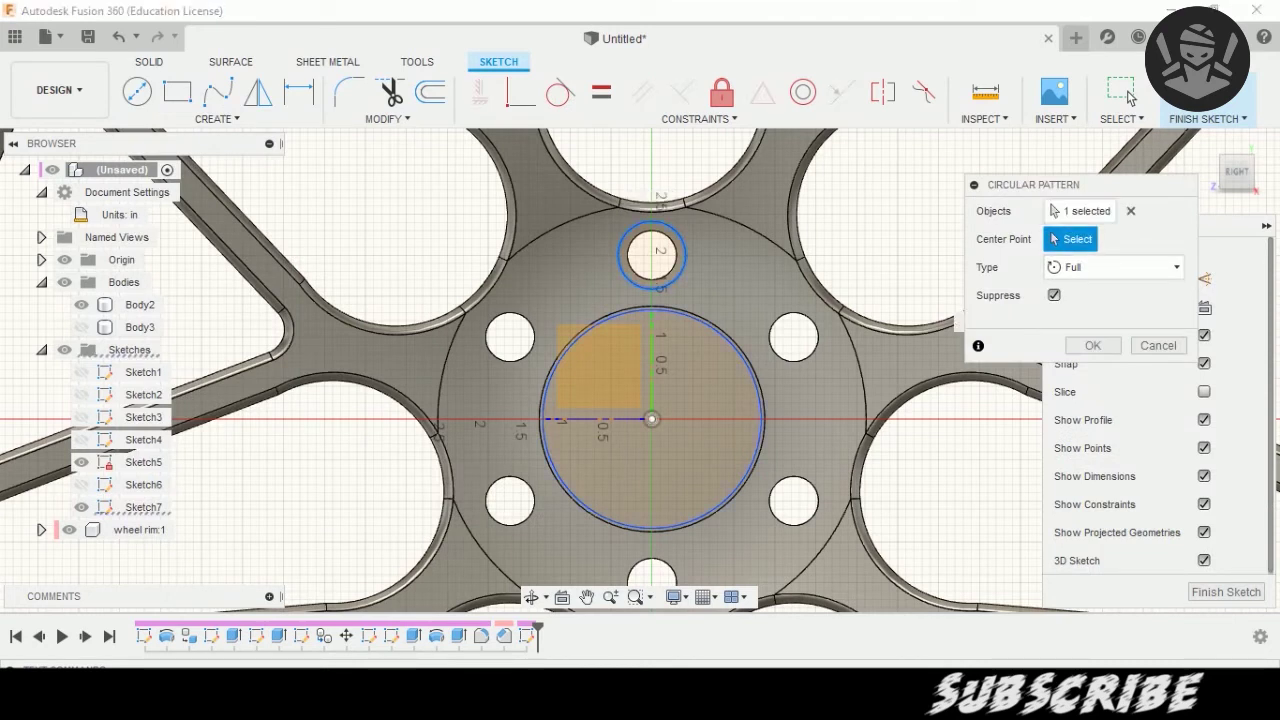
pyautogui.click(651, 418)
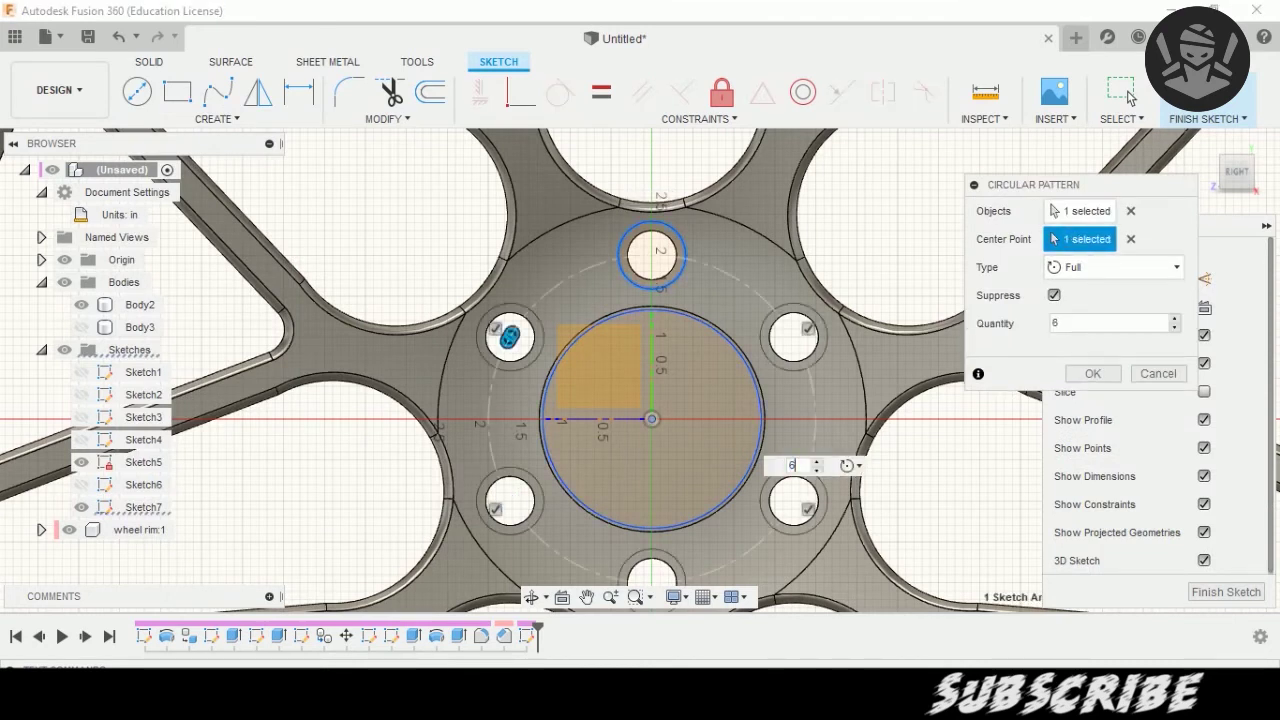
pyautogui.press('Return')
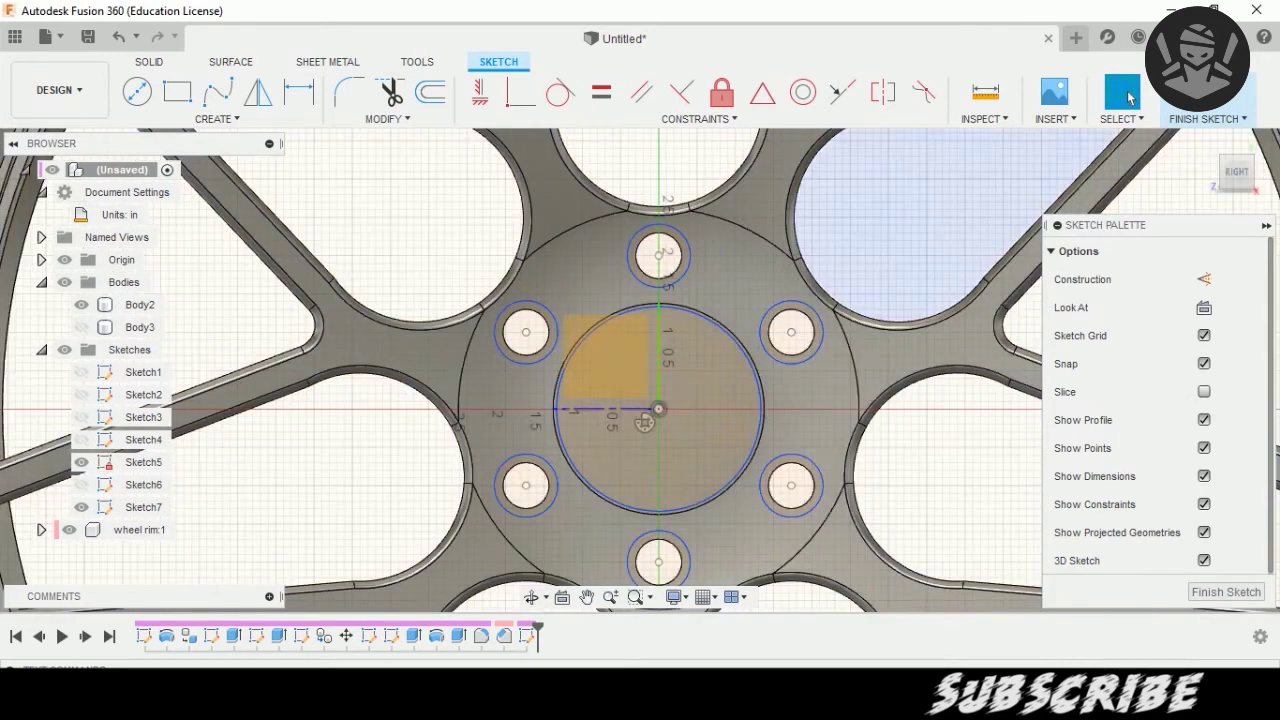
pyautogui.press('e')
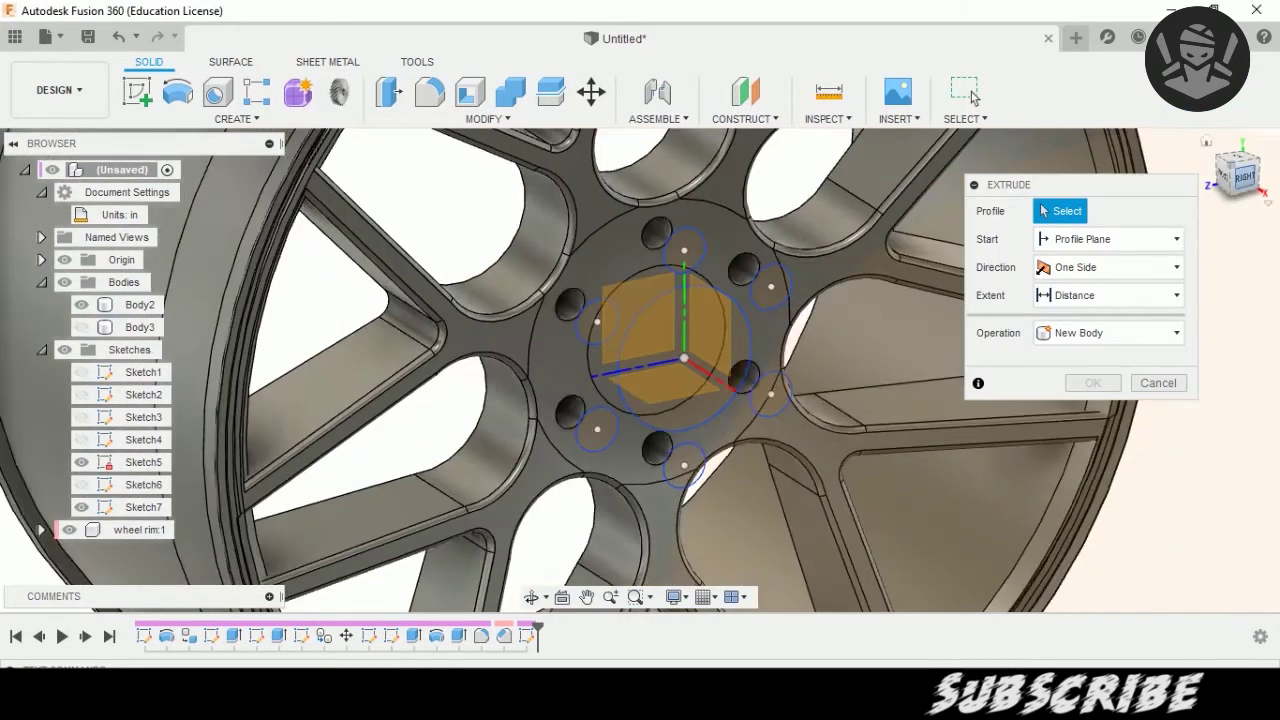
# Cut the six bolt-hole profiles 1.5 in deep into the hub.
pyautogui.keyDown('shift'); pyautogui.moveTo(640, 370); pyautogui.dragTo(748, 270, button='middle'); pyautogui.keyUp('shift')
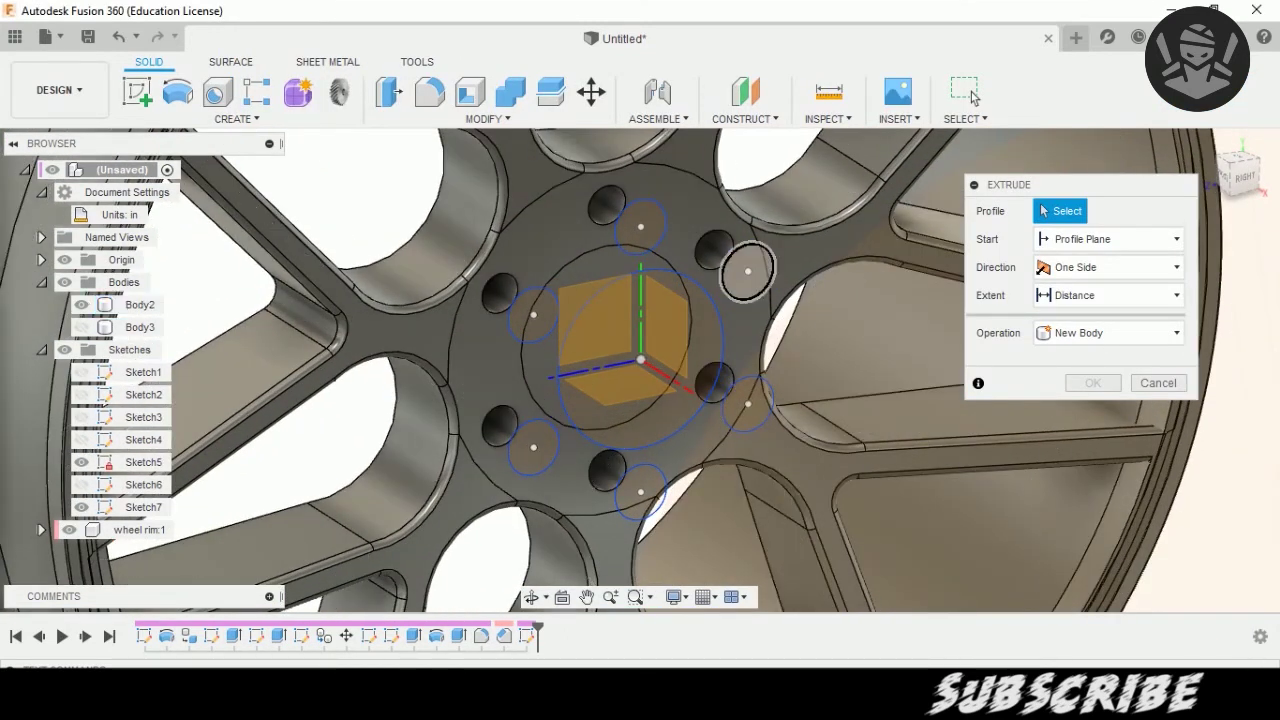
pyautogui.click(748, 270)
pyautogui.click(640, 226)
pyautogui.click(533, 315)
pyautogui.click(533, 448)
pyautogui.click(648, 497)
pyautogui.click(757, 408)
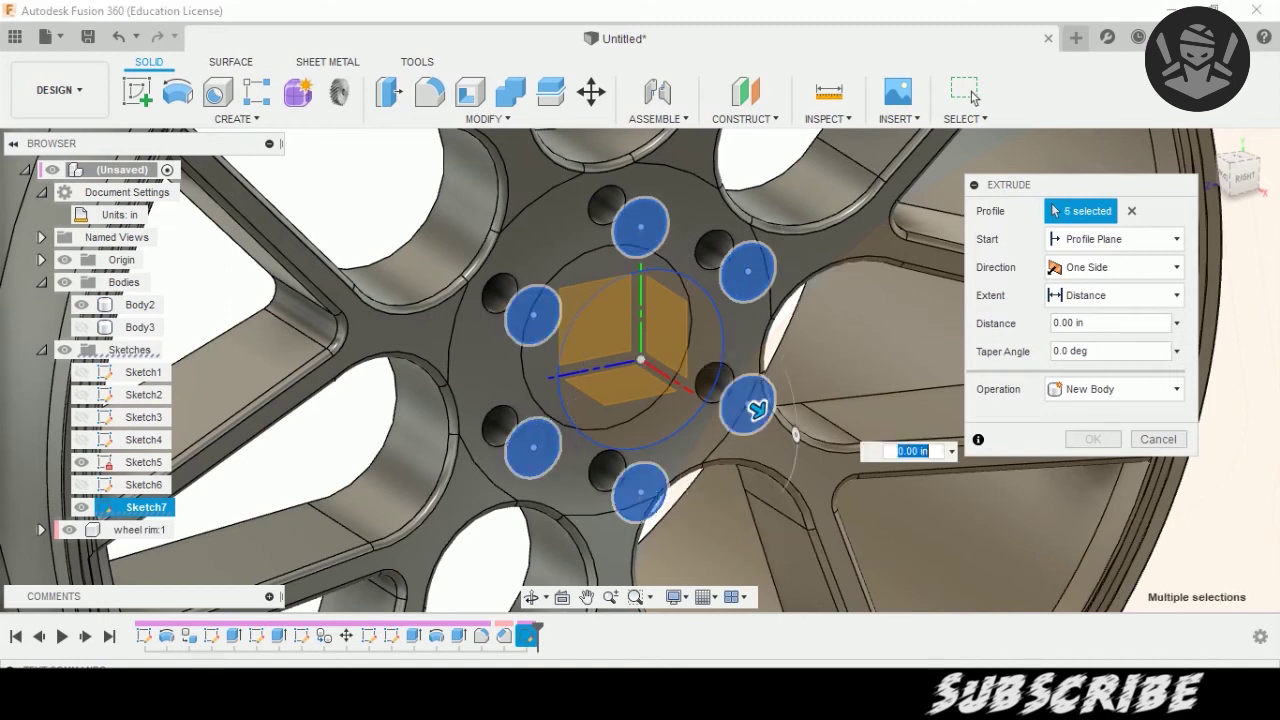
pyautogui.moveTo(752, 405); pyautogui.dragTo(686, 364)
pyautogui.press('Return')
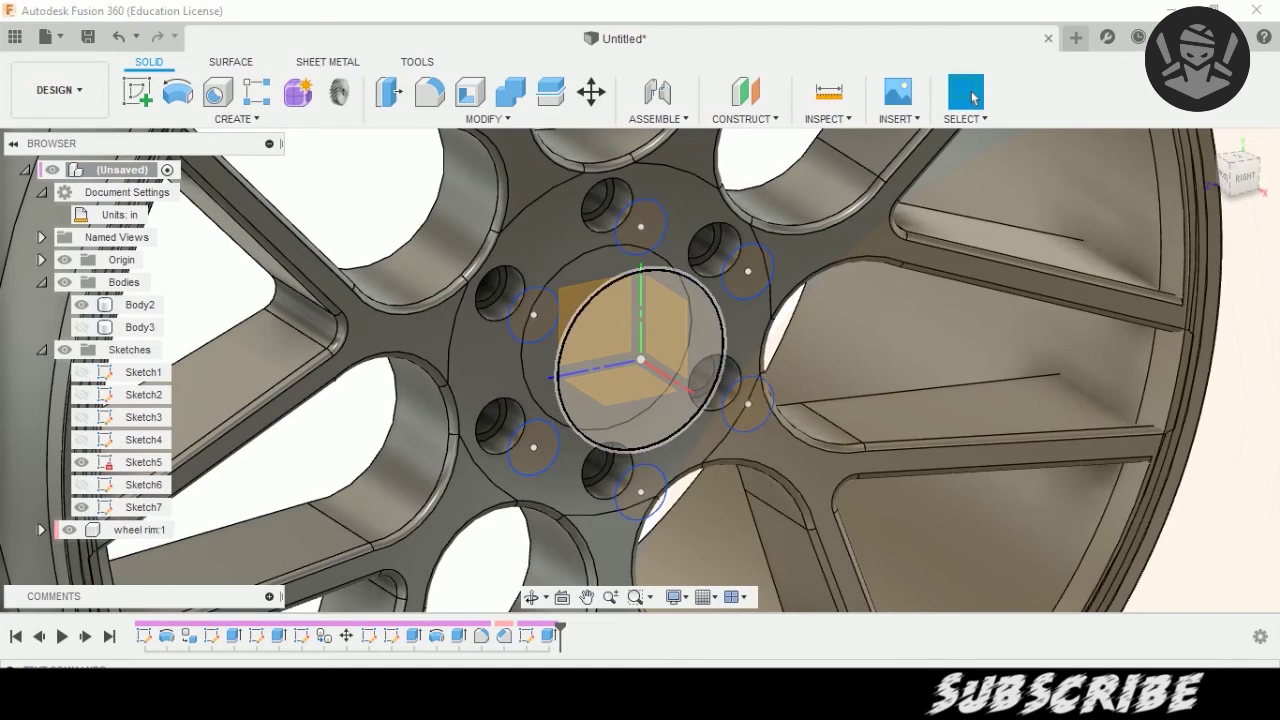
# Extrude the central hub profile -1 in as a Join to extend the boss.
pyautogui.click(660, 320)
pyautogui.press('e')
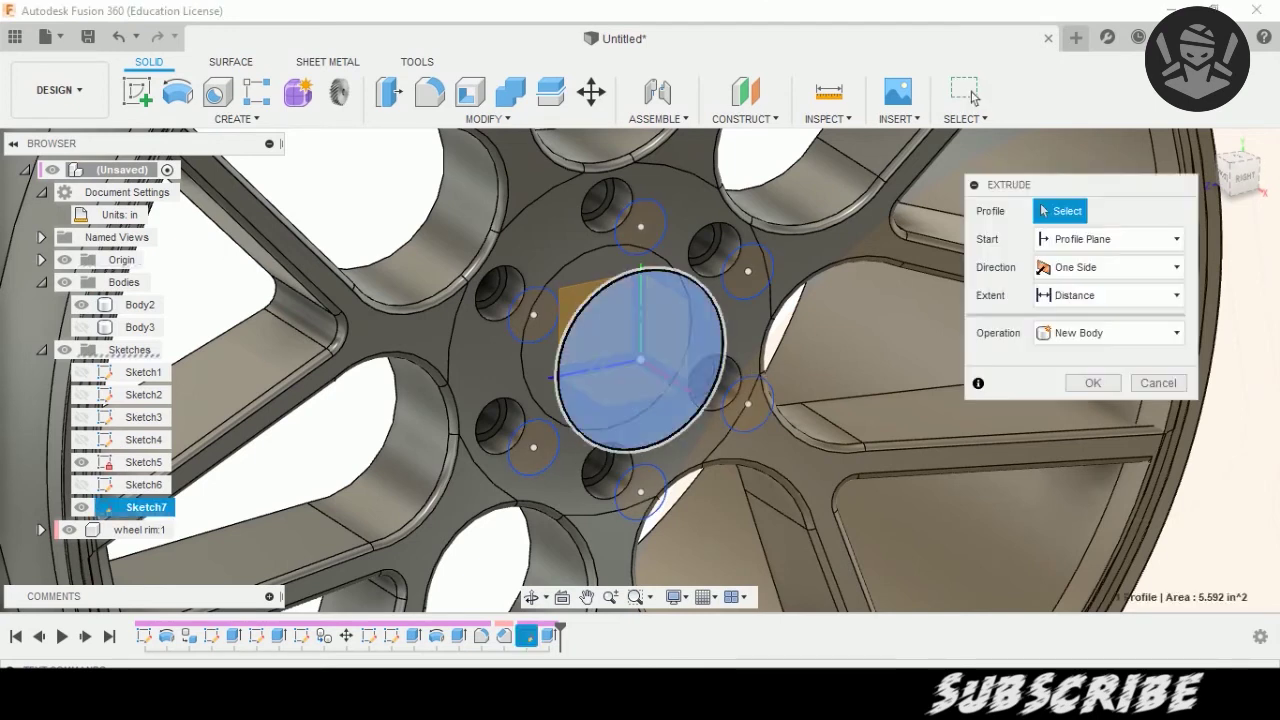
pyautogui.write('-1')
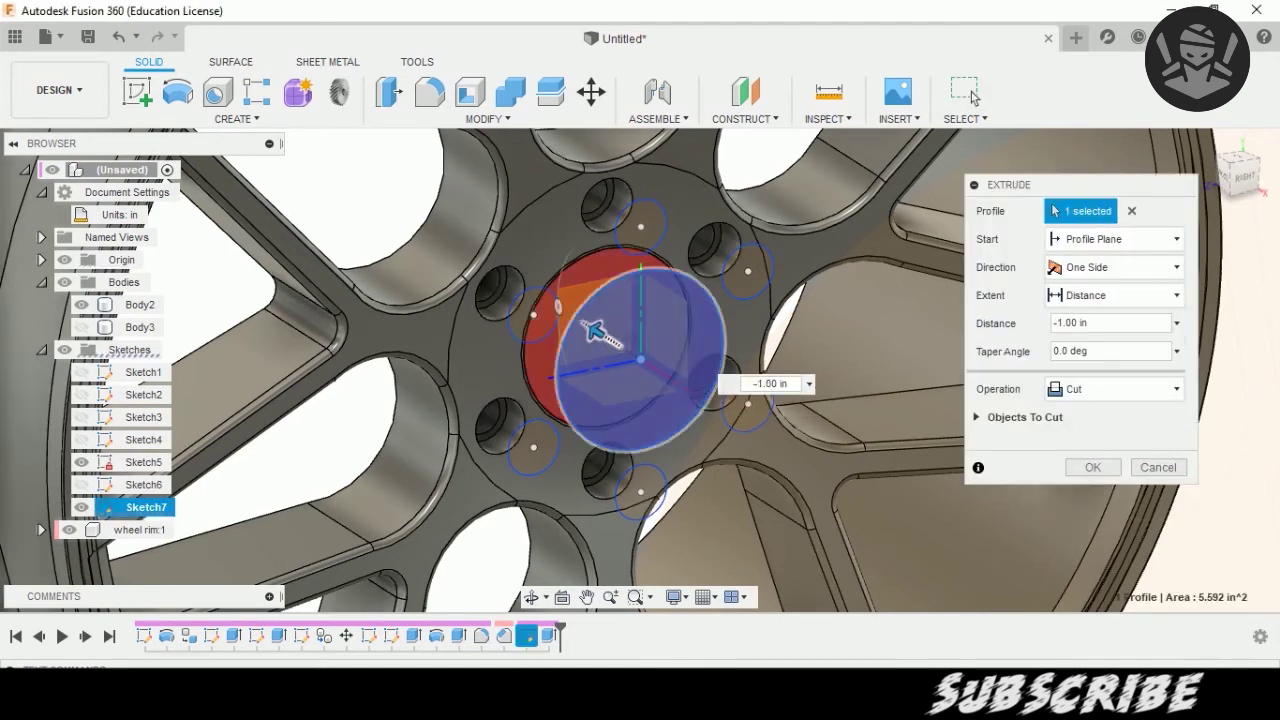
pyautogui.click(1115, 389)
pyautogui.click(1075, 414)
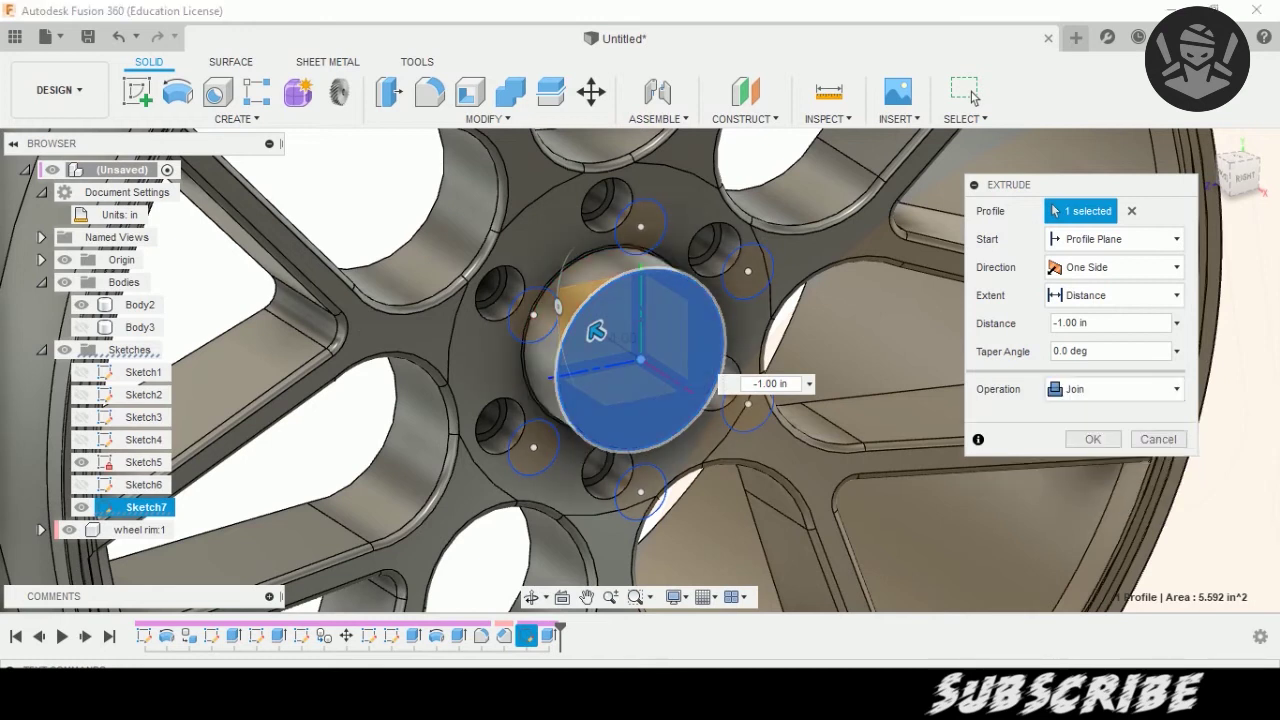
pyautogui.press('Return')
# Recess the hub centre 0.5 in with a cut extrusion.
pyautogui.press('e')
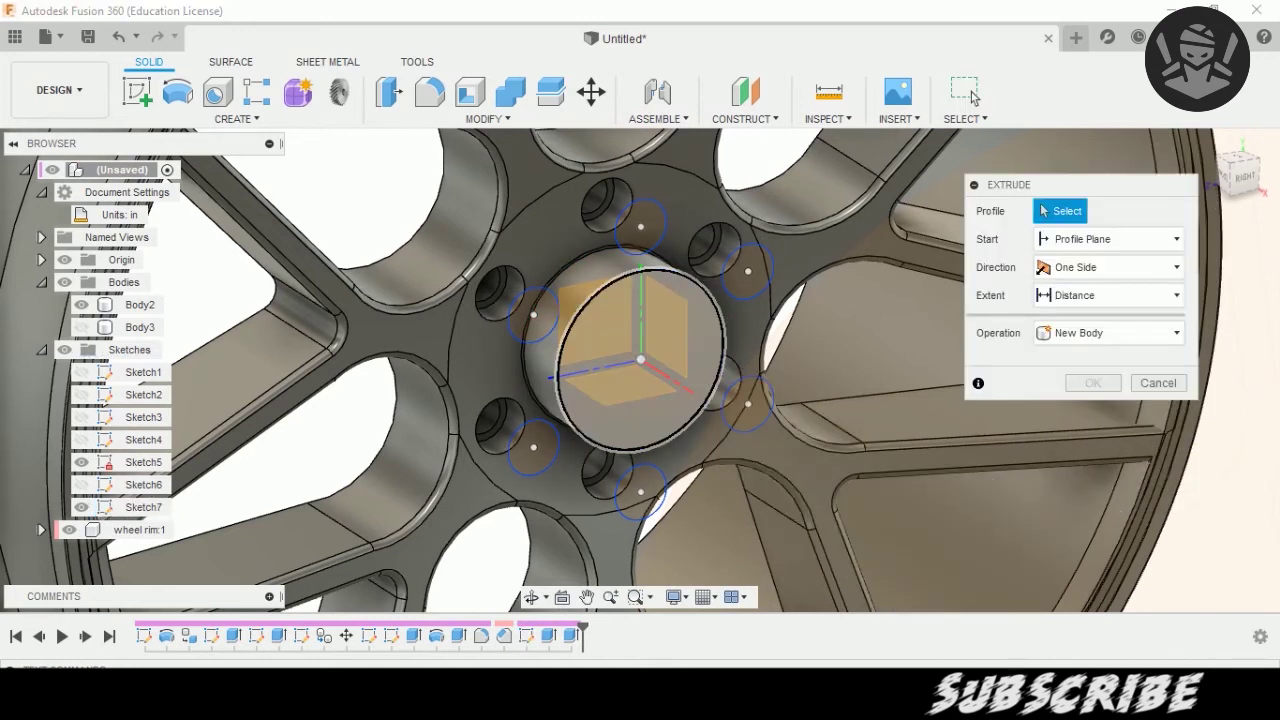
pyautogui.moveTo(650, 365); pyautogui.dragTo(609, 341)
pyautogui.scroll(3, 609, 341)
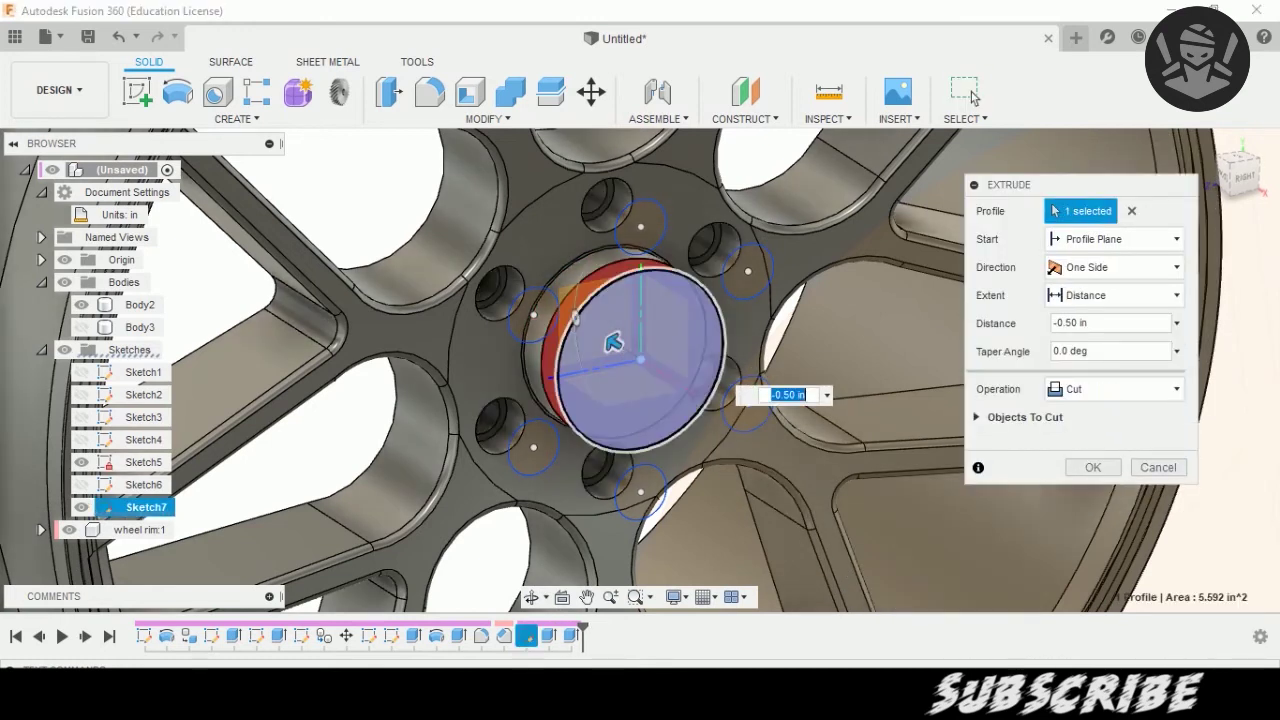
pyautogui.scroll(1, 609, 341)
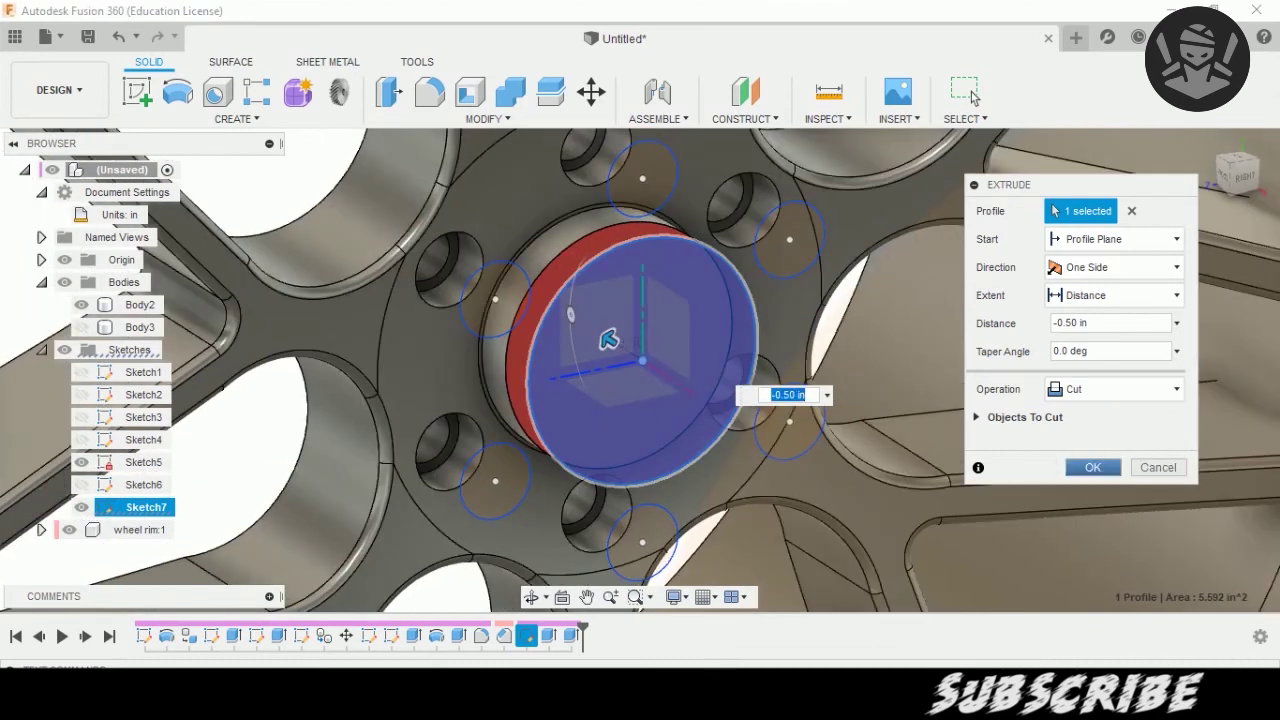
pyautogui.click(1093, 467)
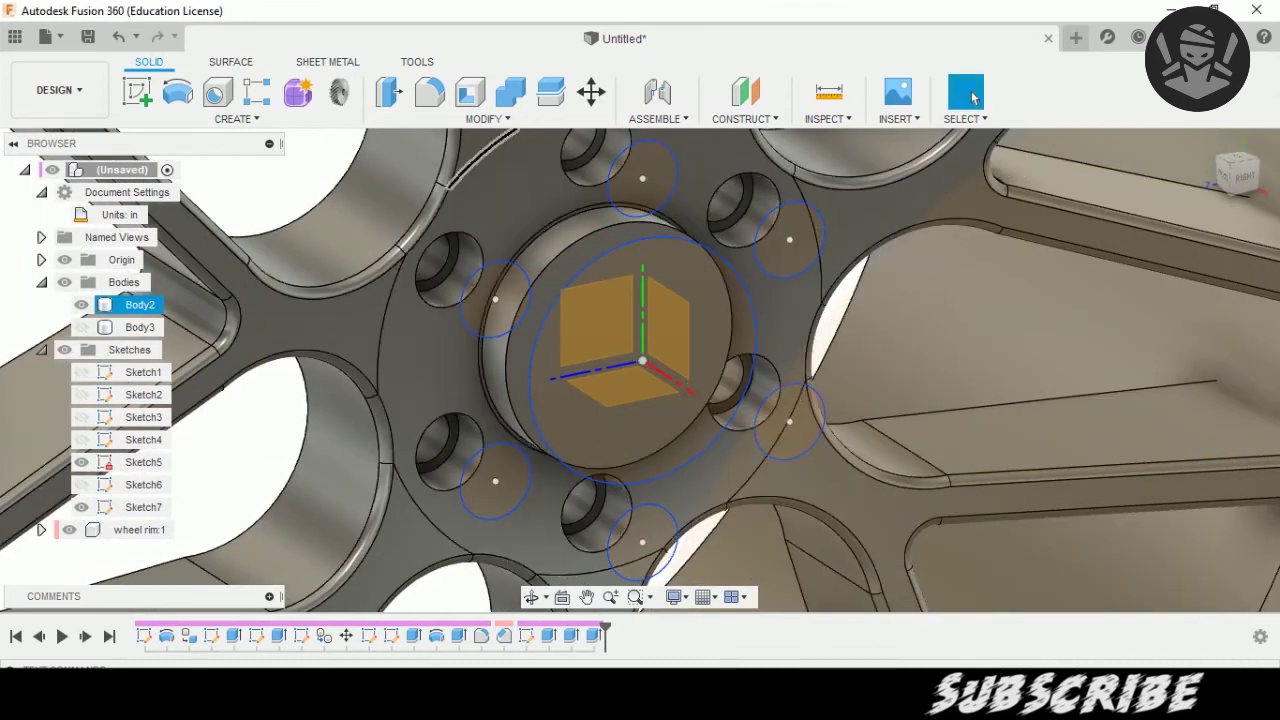
pyautogui.click(484, 118)
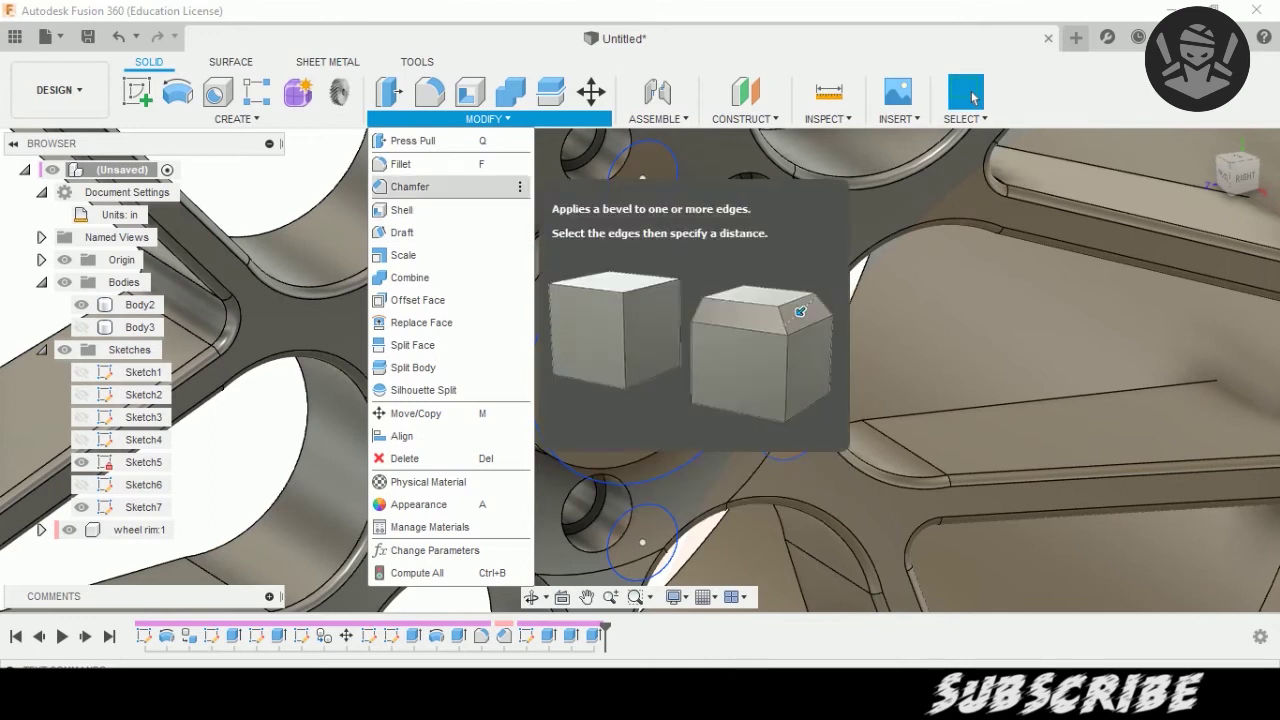
# Chamfer the hub's top circular edge at 0.25 in.
pyautogui.click(410, 186)
pyautogui.click(566, 240)
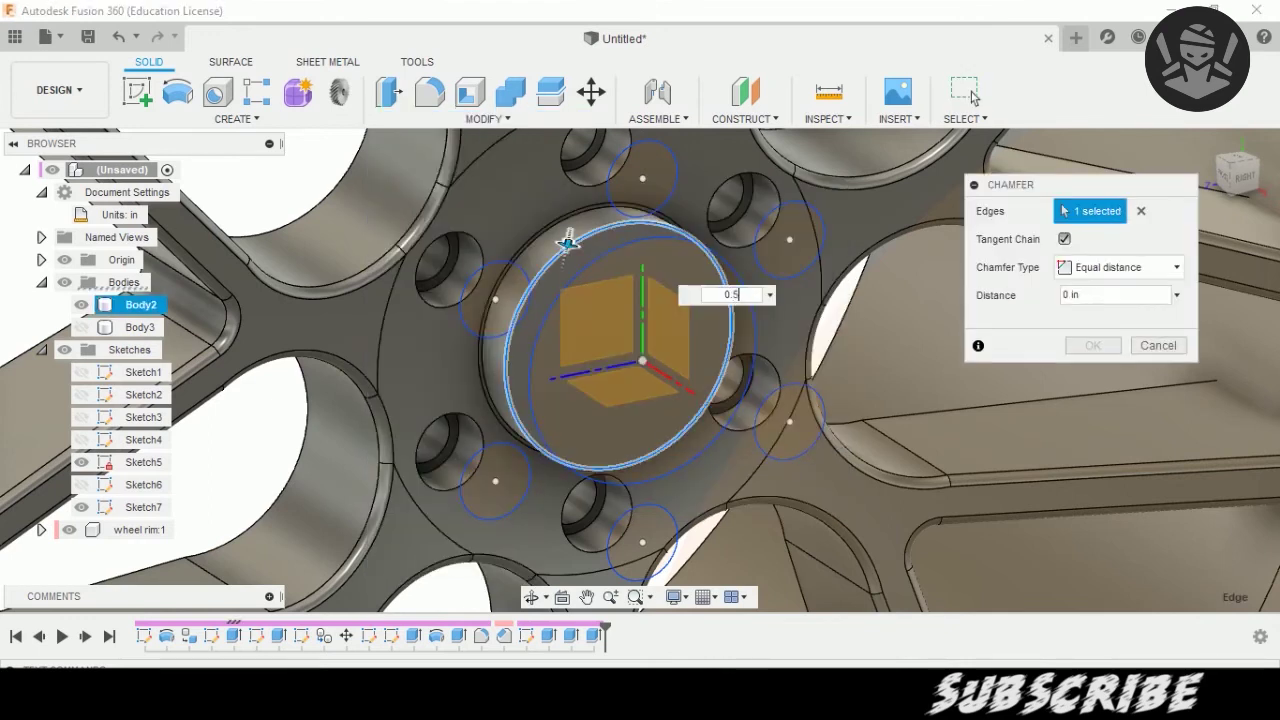
pyautogui.press('Return')
pyautogui.press('Return')
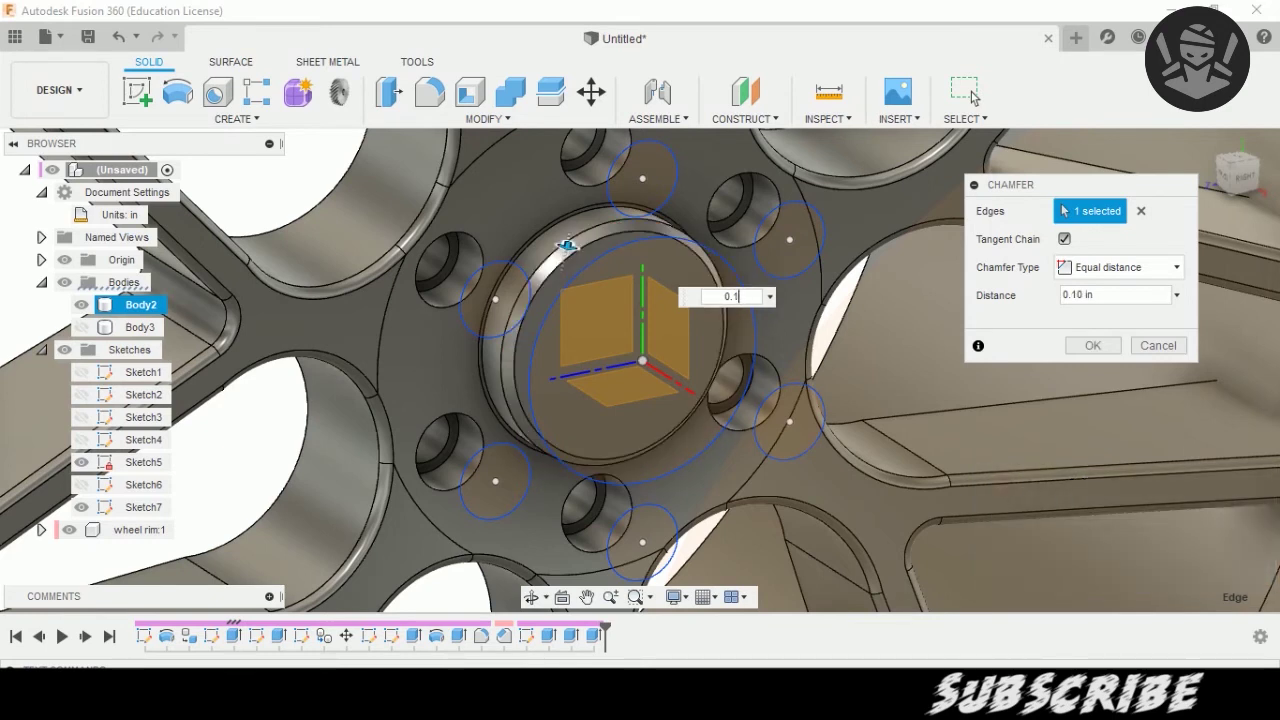
pyautogui.write('25')
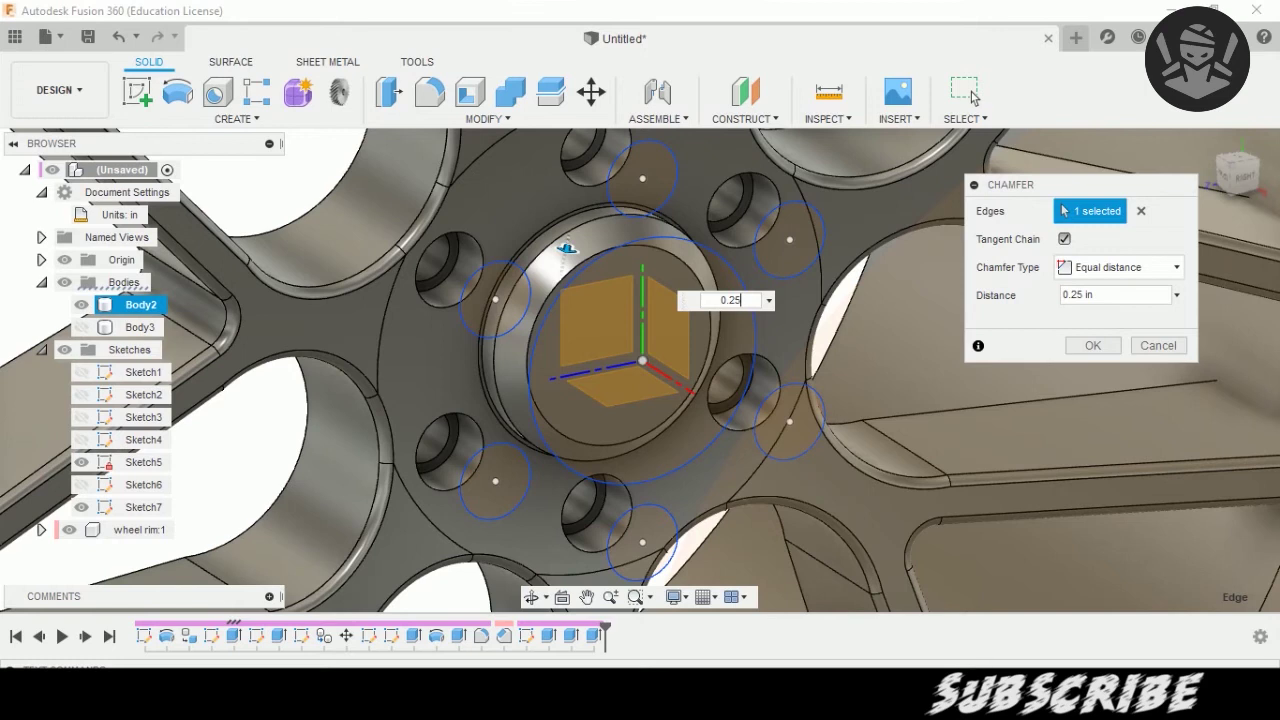
pyautogui.press('Return')
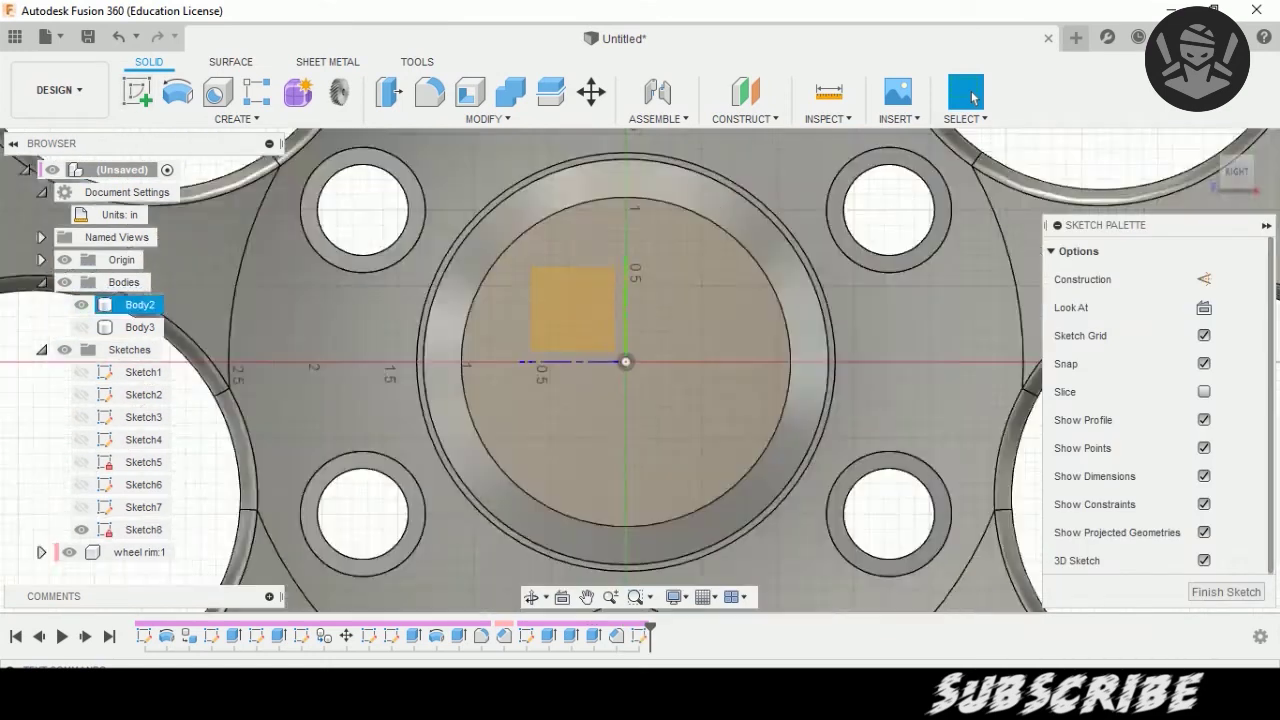
# Sketch circles centred at the origin and a vertical line above the centre.
pyautogui.press('r')
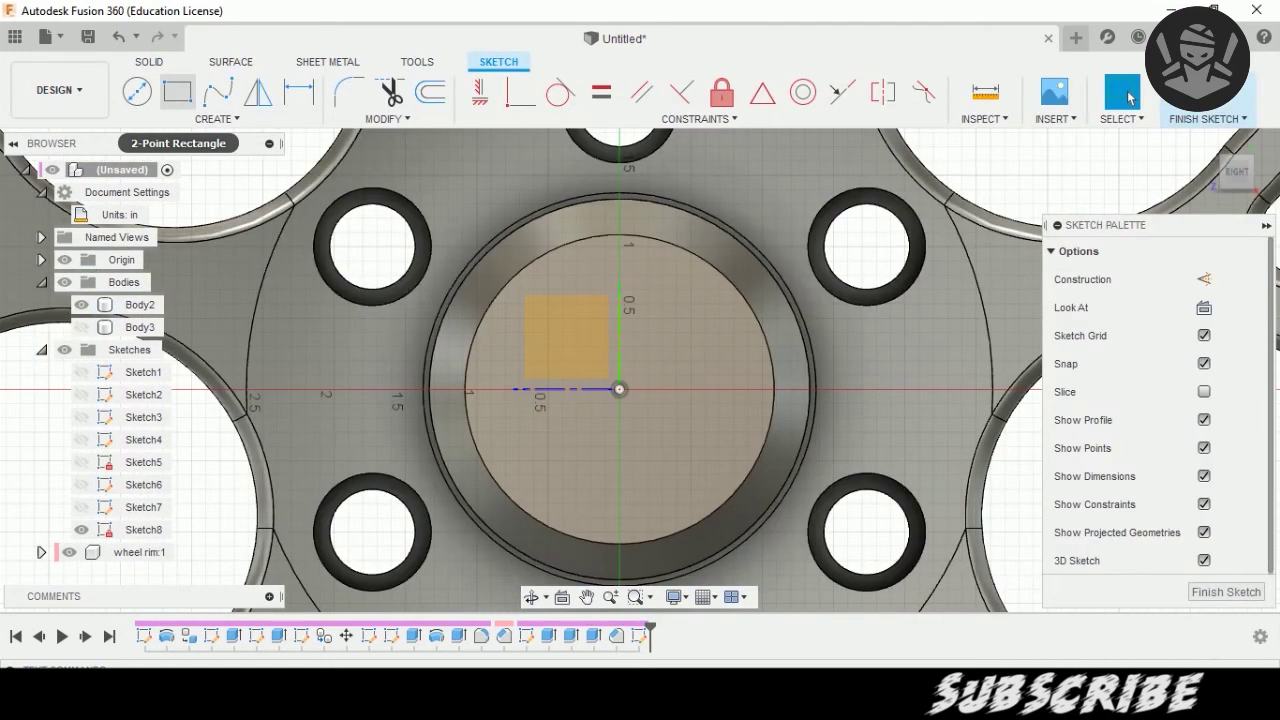
pyautogui.press('c')
pyautogui.click(619, 389)
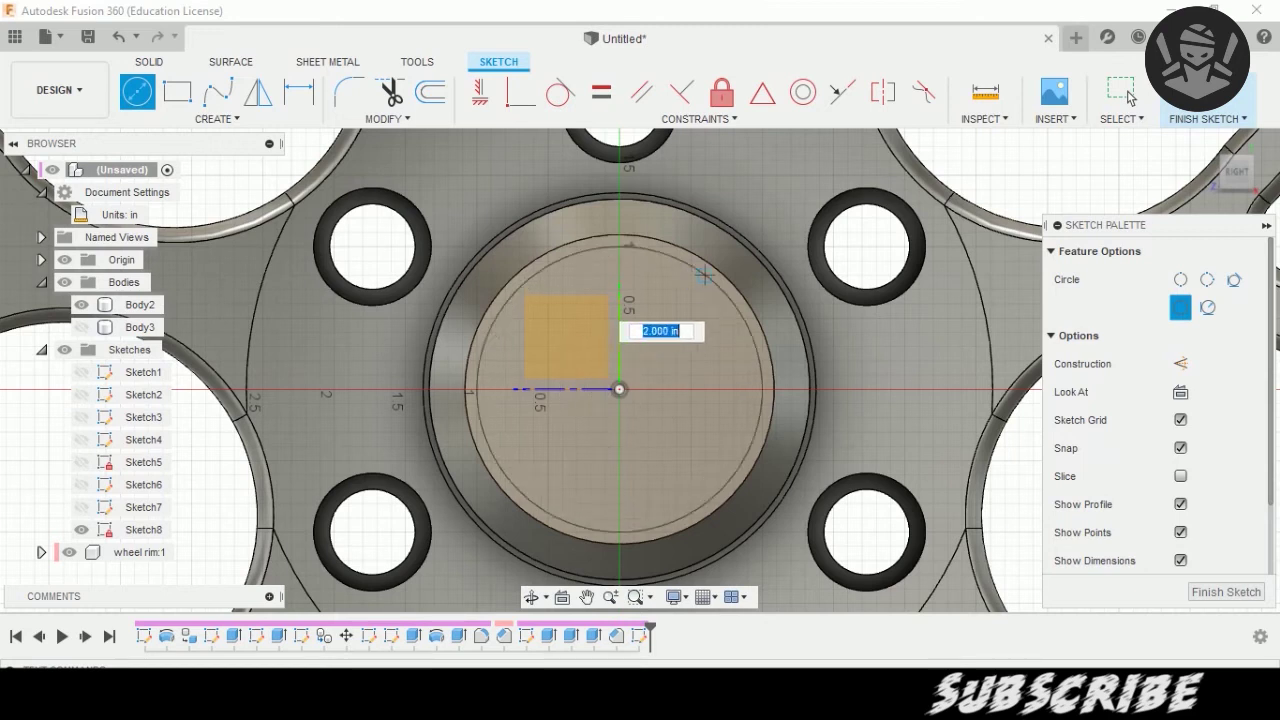
pyautogui.click(619, 389)
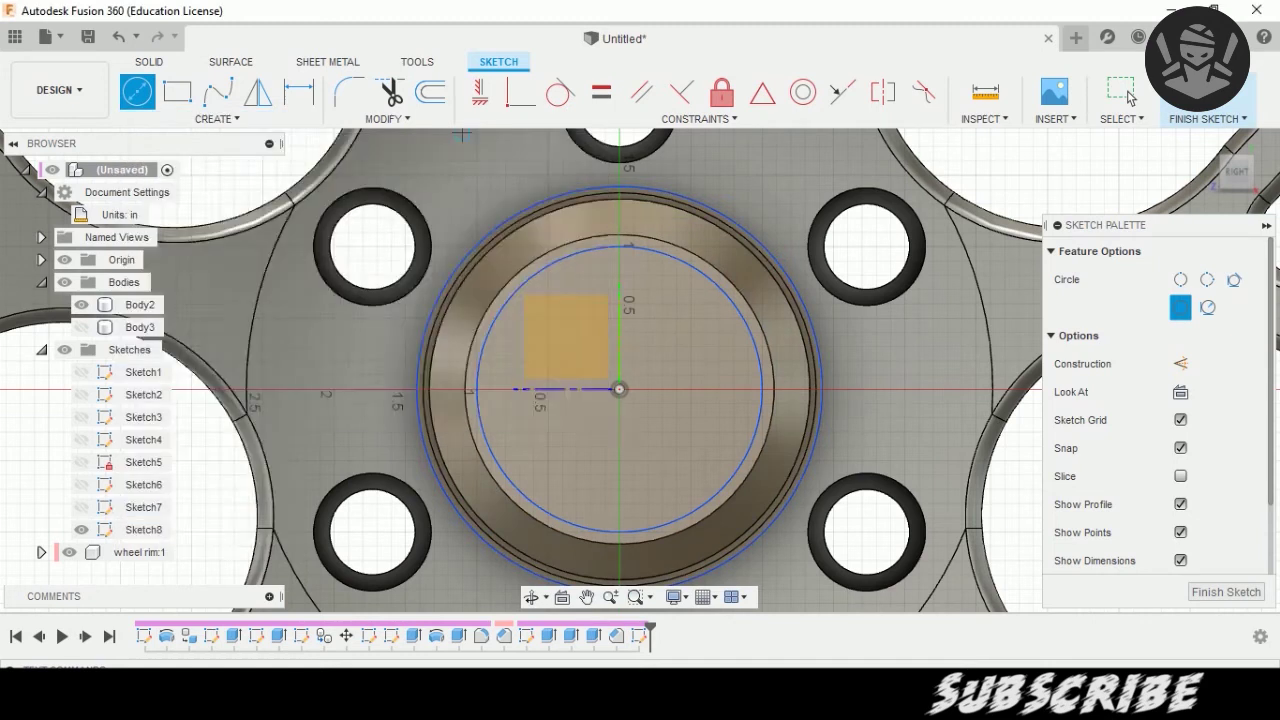
pyautogui.press('Escape')
pyautogui.scroll(2, 658, 349)
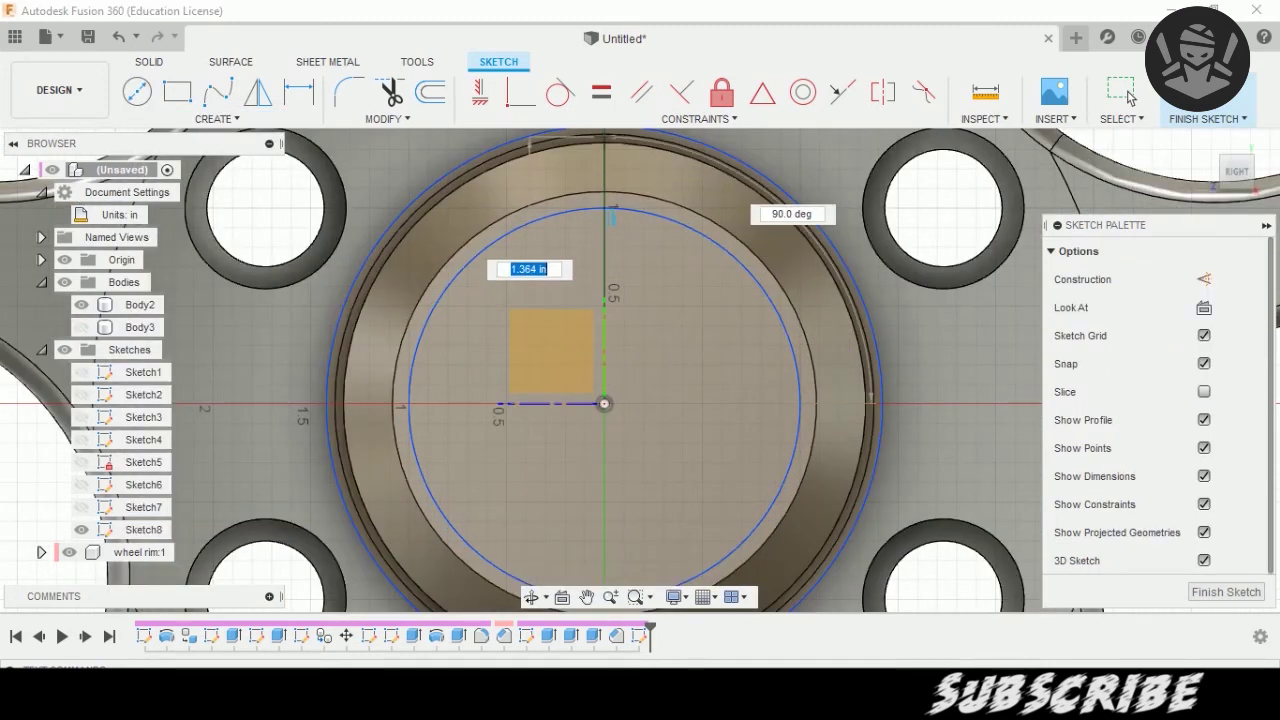
pyautogui.scroll(-2, 612, 345)
pyautogui.click(607, 181)
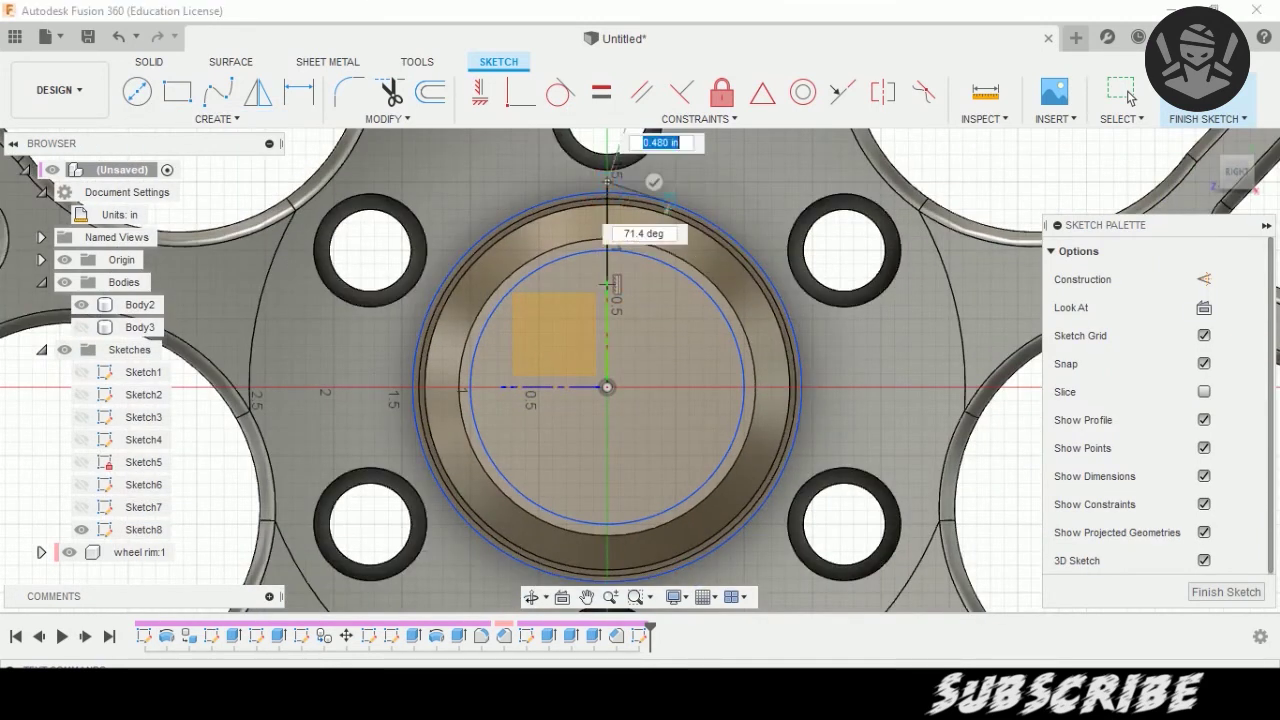
pyautogui.press('Escape')
# Draw a radial line from the centre past the hub and mirror it across the vertical axis.
pyautogui.click(607, 387)
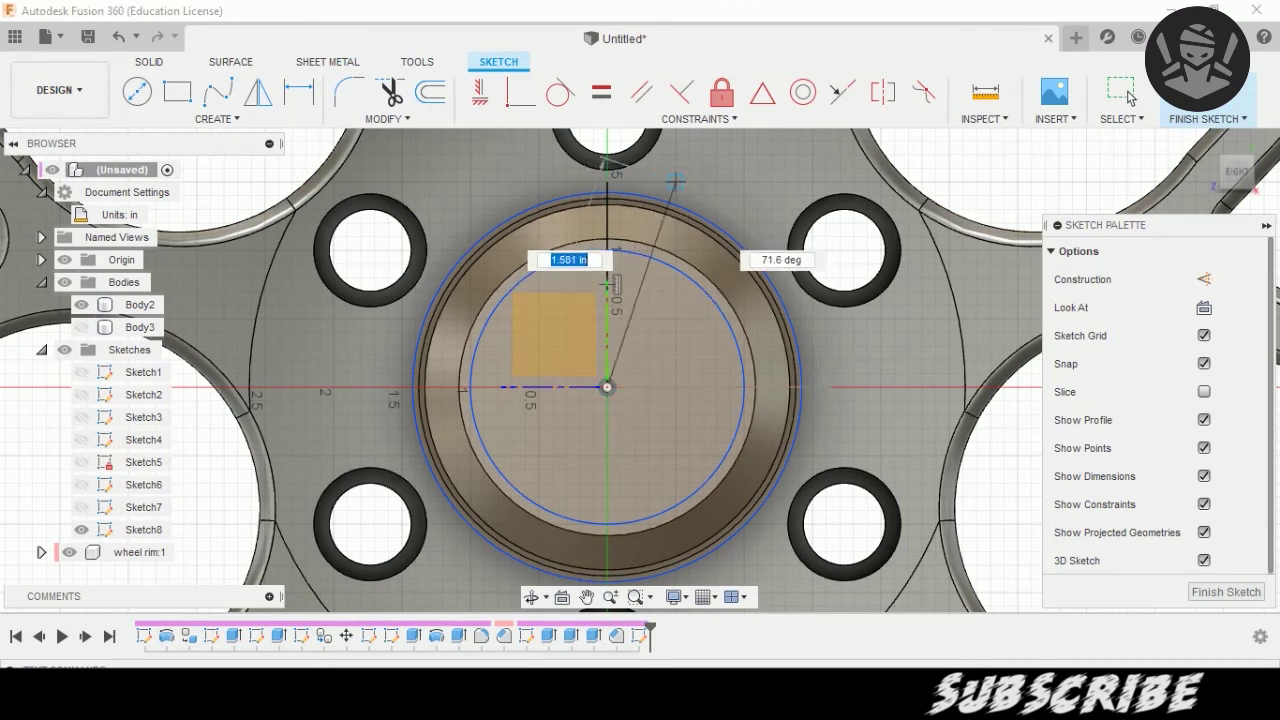
pyautogui.click(661, 181)
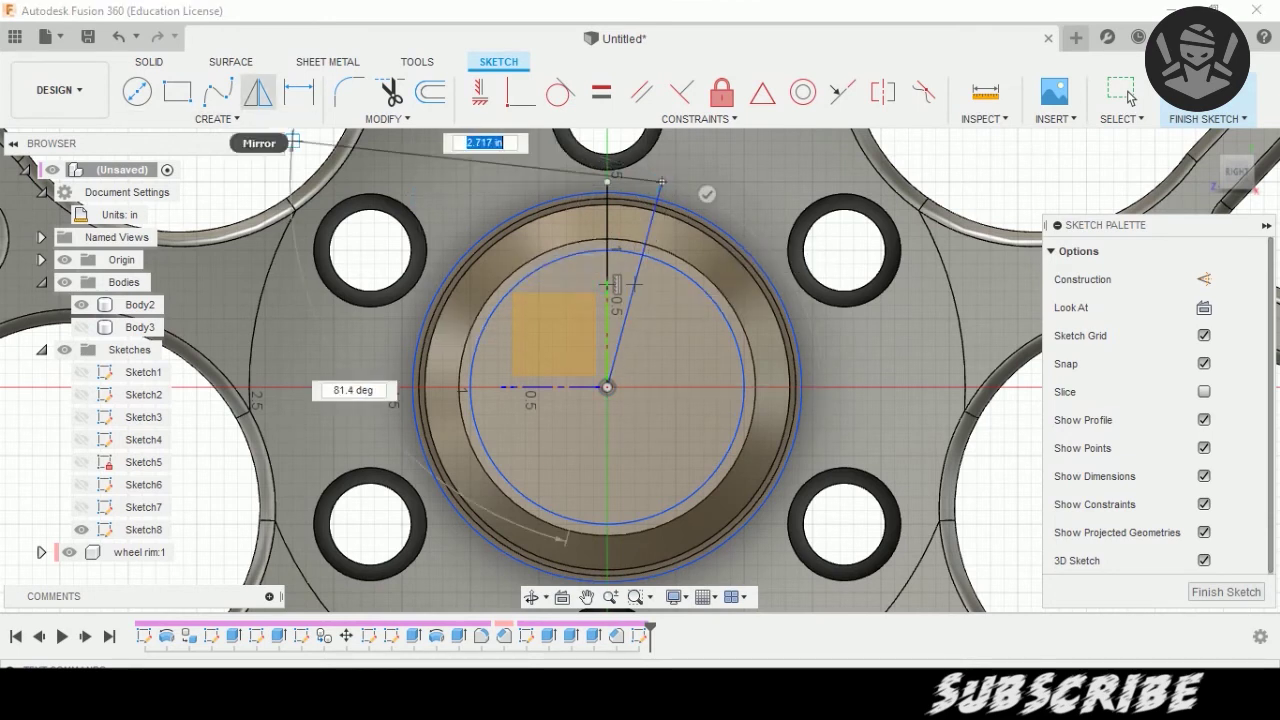
pyautogui.click(258, 92)
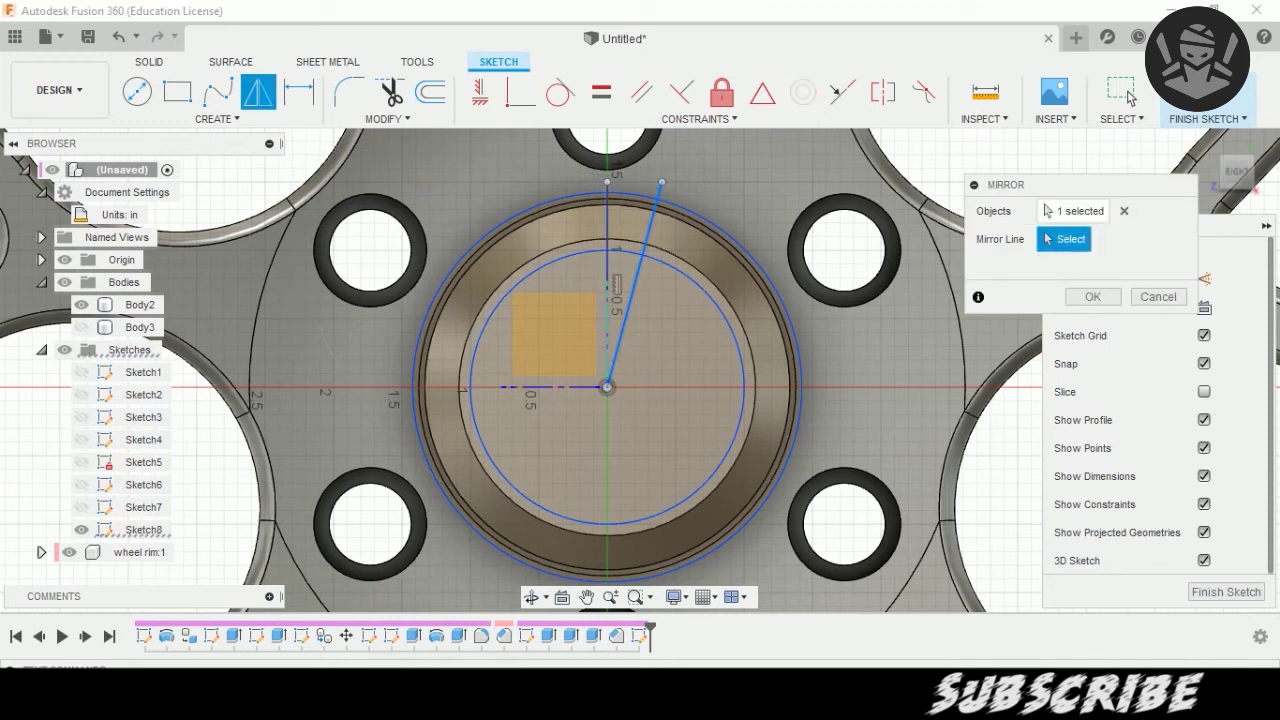
pyautogui.press('Return')
# Select the wedge profiles and extrude them 0.20 in into the hub as a cut.
pyautogui.scroll(3, 574, 180)
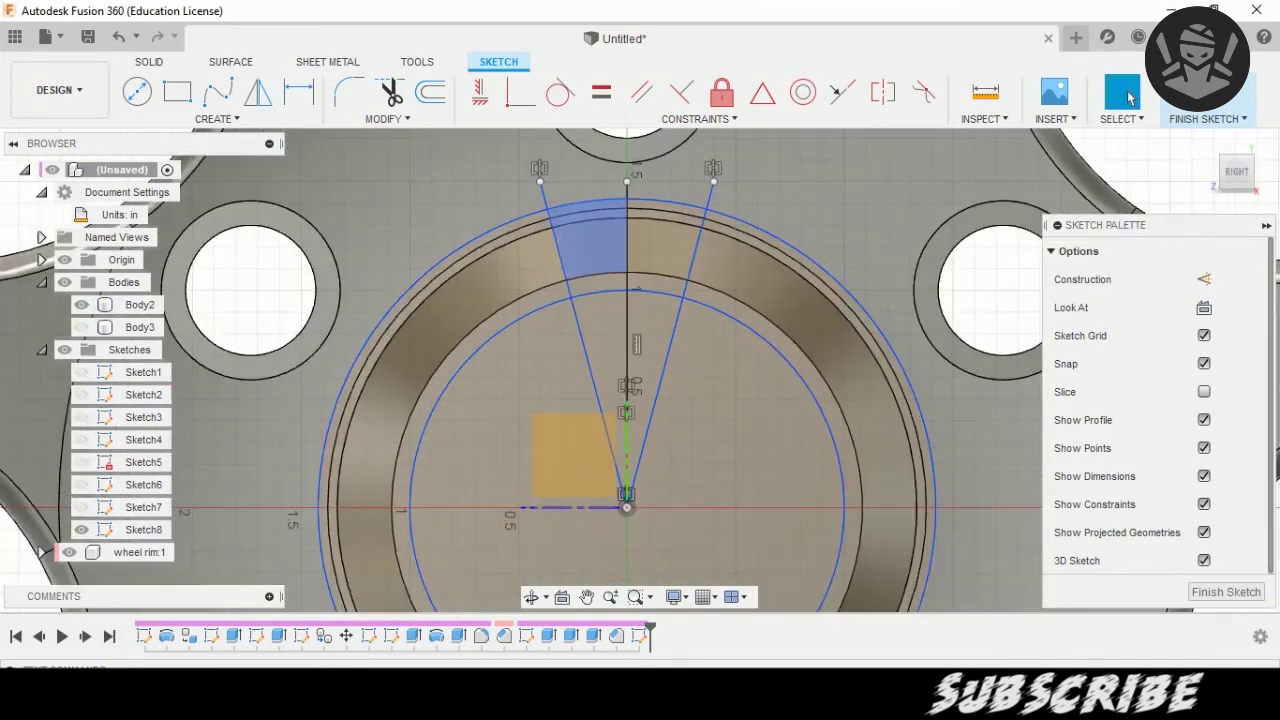
pyautogui.click(655, 285)
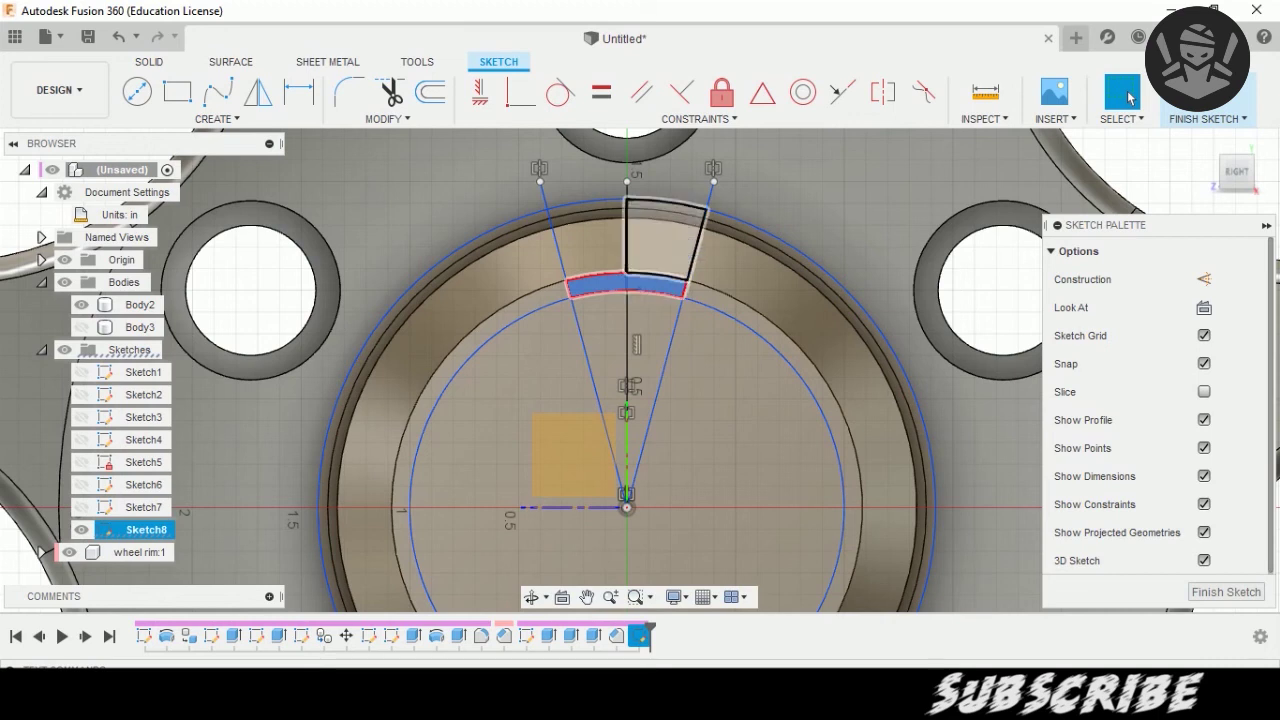
pyautogui.keyDown('shift'); pyautogui.moveTo(637, 368); pyautogui.dragTo(660, 330, button='middle'); pyautogui.keyUp('shift')
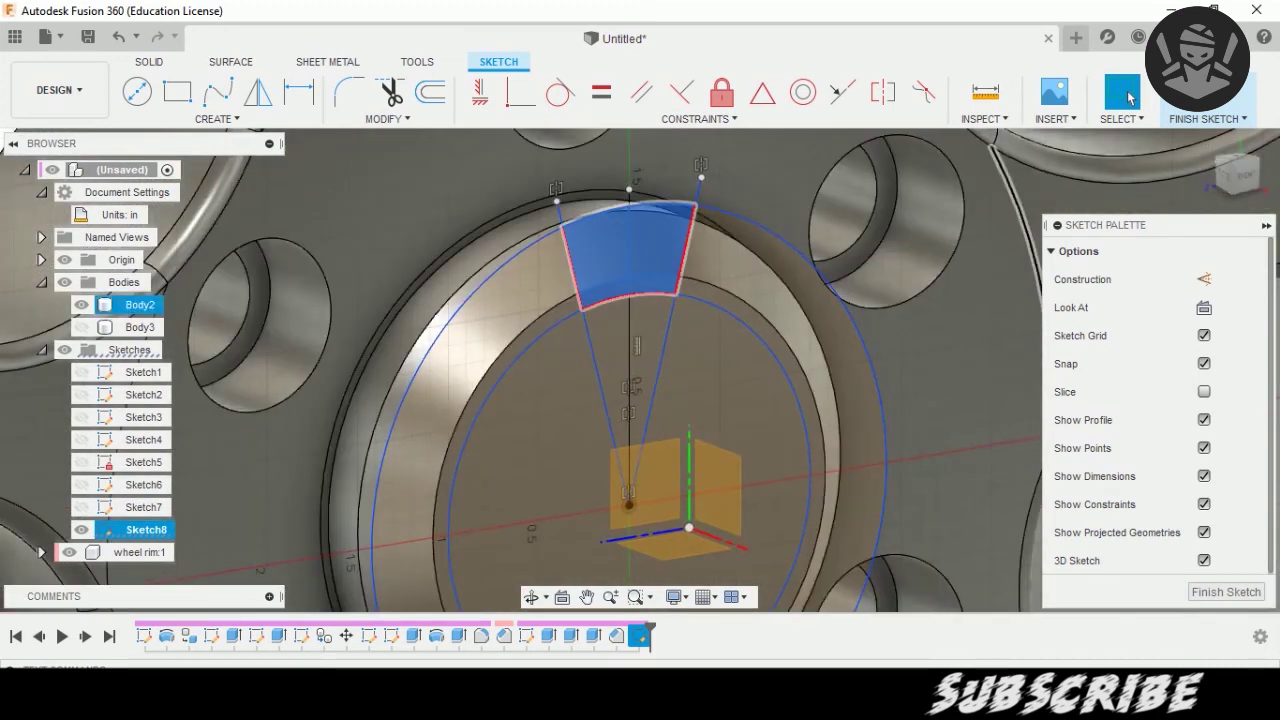
pyautogui.press('e')
pyautogui.moveTo(605, 255); pyautogui.dragTo(562, 237)
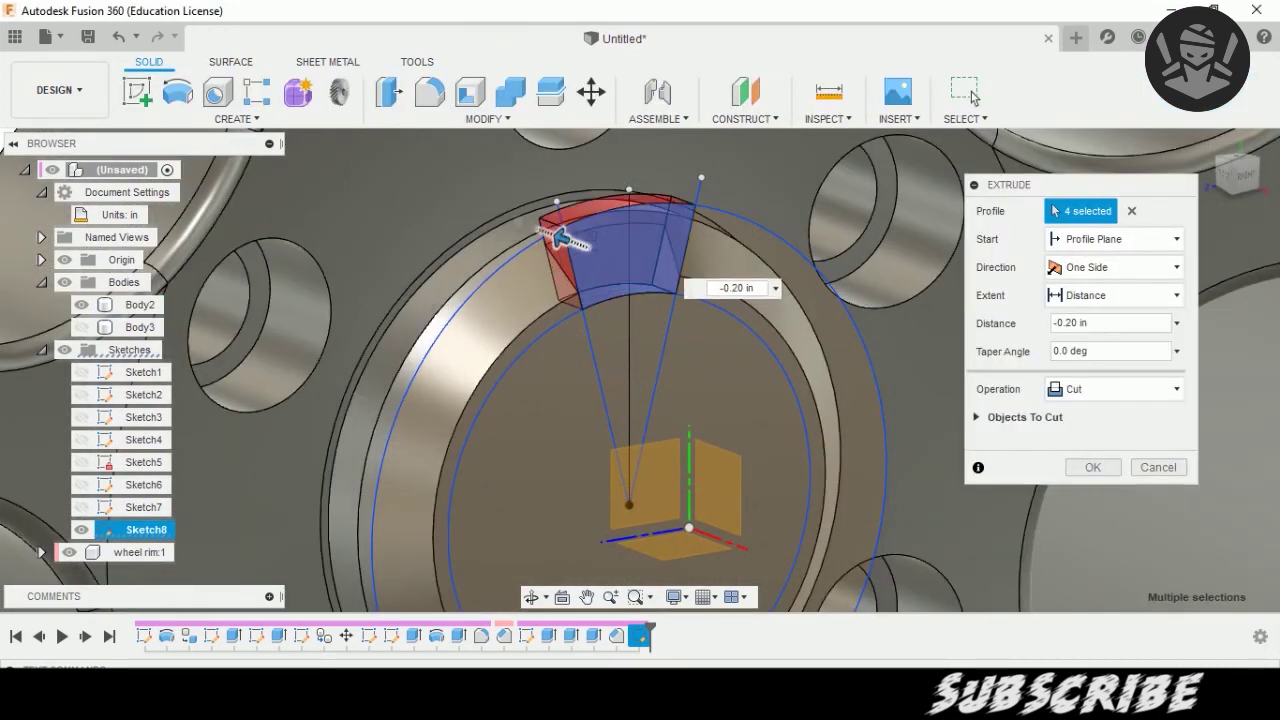
# Cut the wedge notch into the hub and circular-pattern it six times about the hub axis.
pyautogui.press('Return')
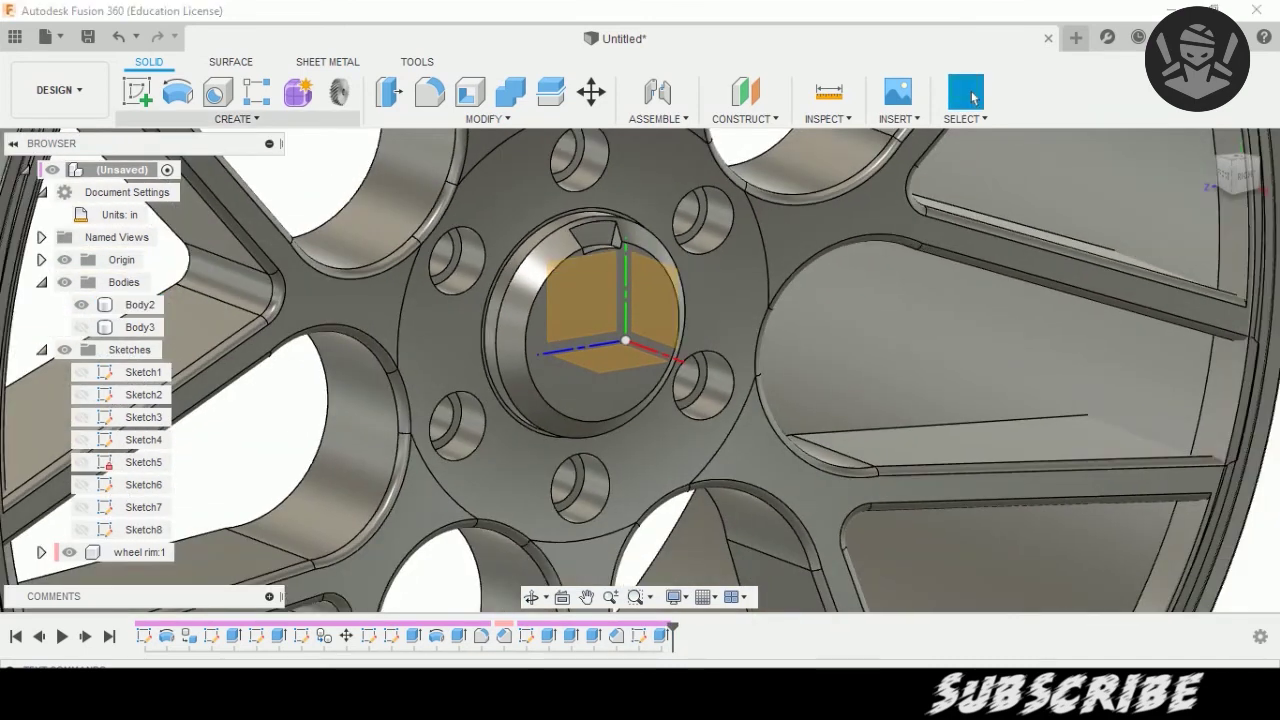
pyautogui.click(237, 118)
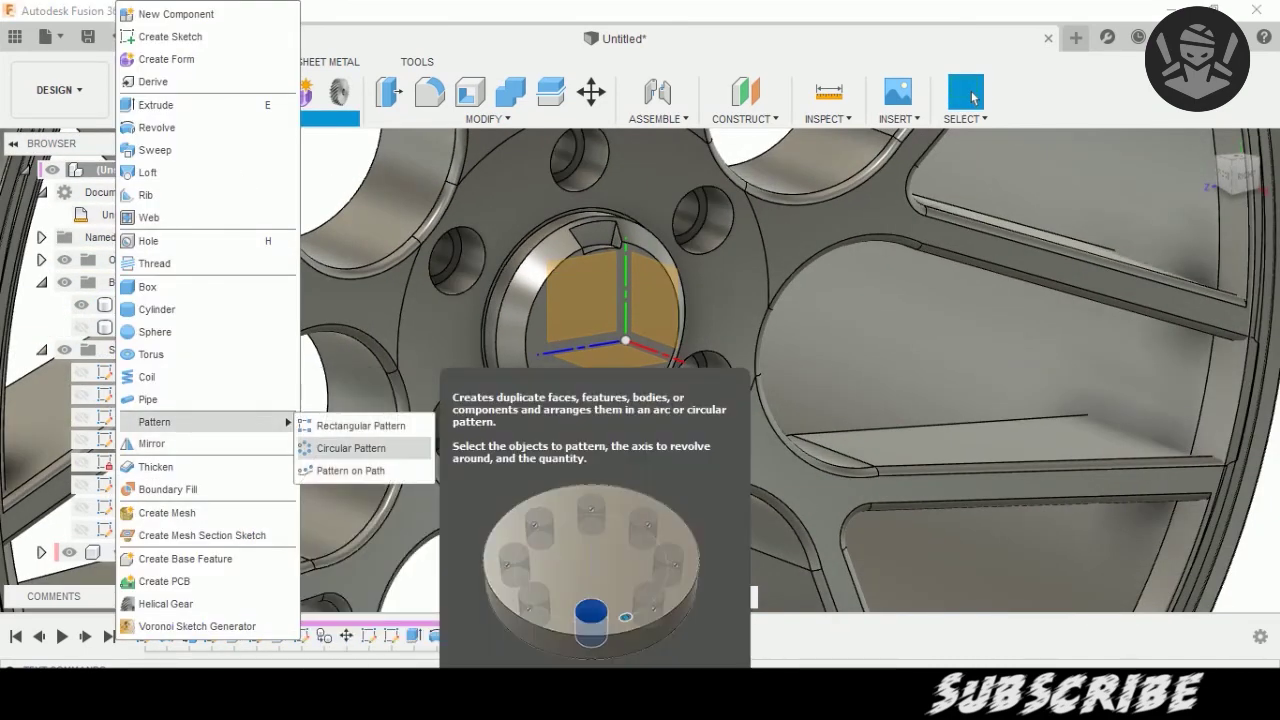
pyautogui.click(351, 448)
pyautogui.click(1115, 211)
pyautogui.click(1088, 274)
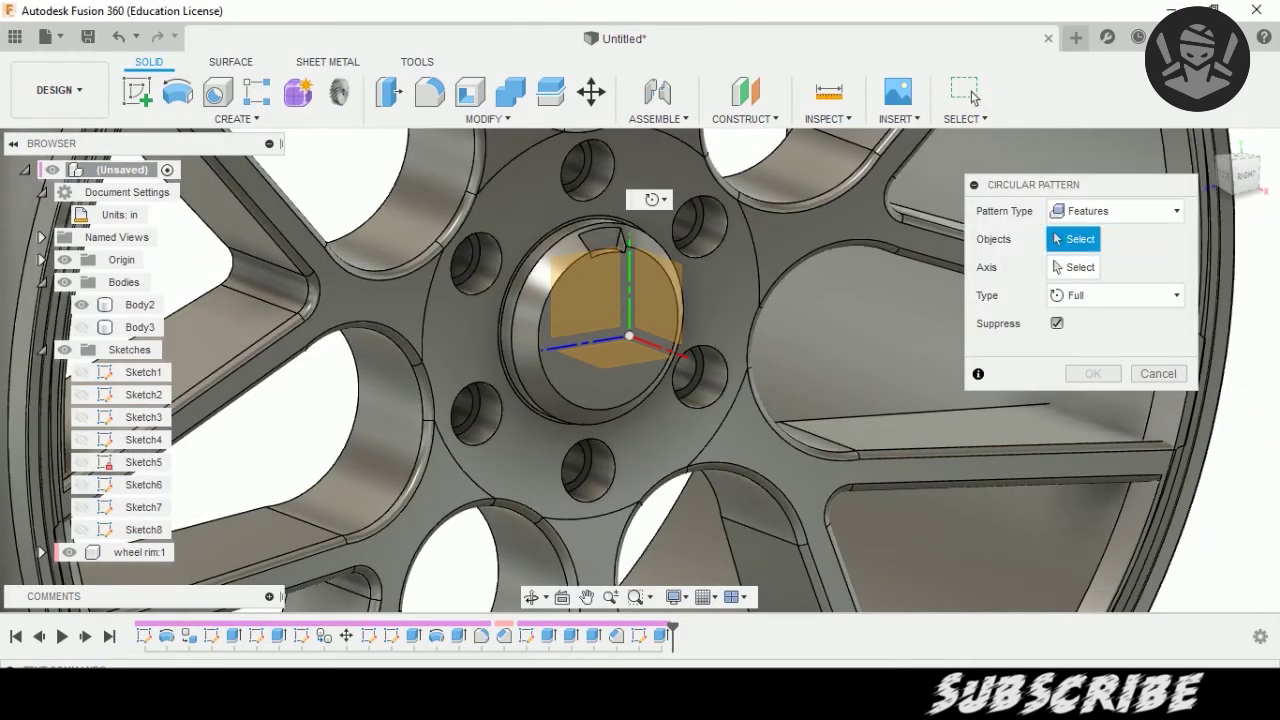
pyautogui.click(660, 636)
pyautogui.click(629, 290)
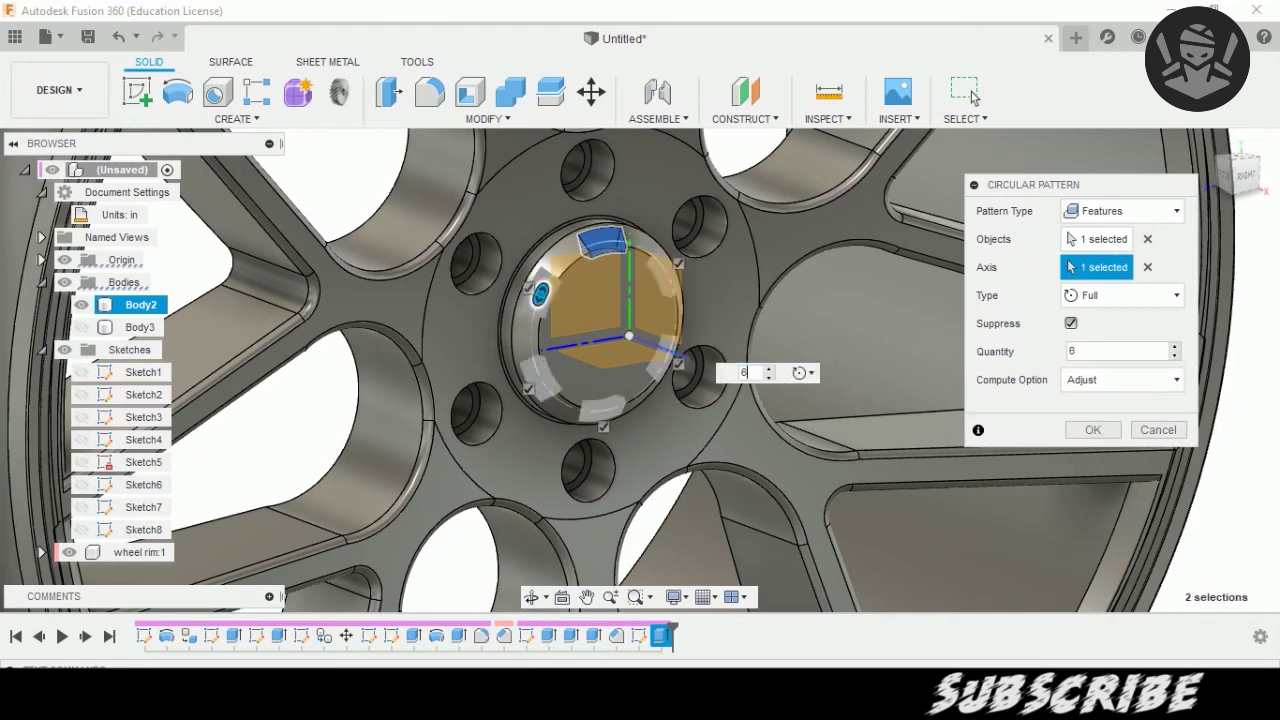
pyautogui.press('Return')
# Draw a circle at the wheel centre on the flat spoke face as Sketch9.
pyautogui.keyDown('shift'); pyautogui.moveTo(640, 380); pyautogui.dragTo(700, 360, button='middle'); pyautogui.keyUp('shift')
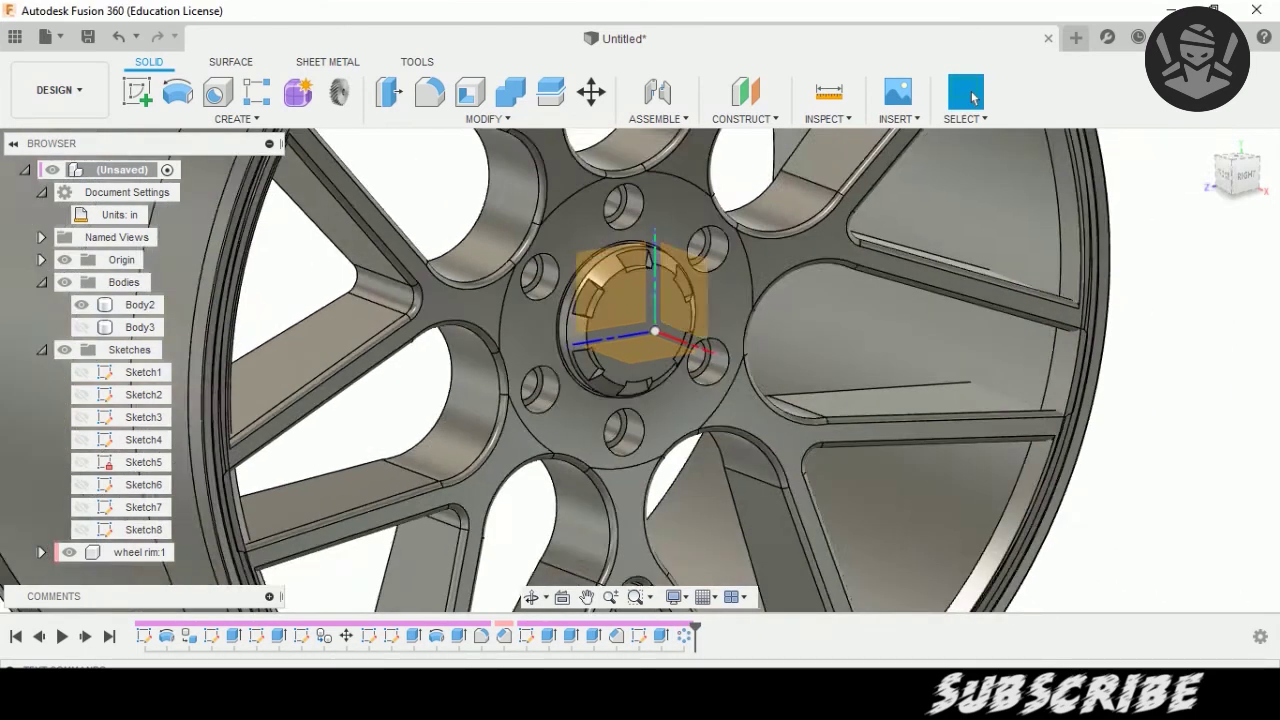
pyautogui.click(140, 304)
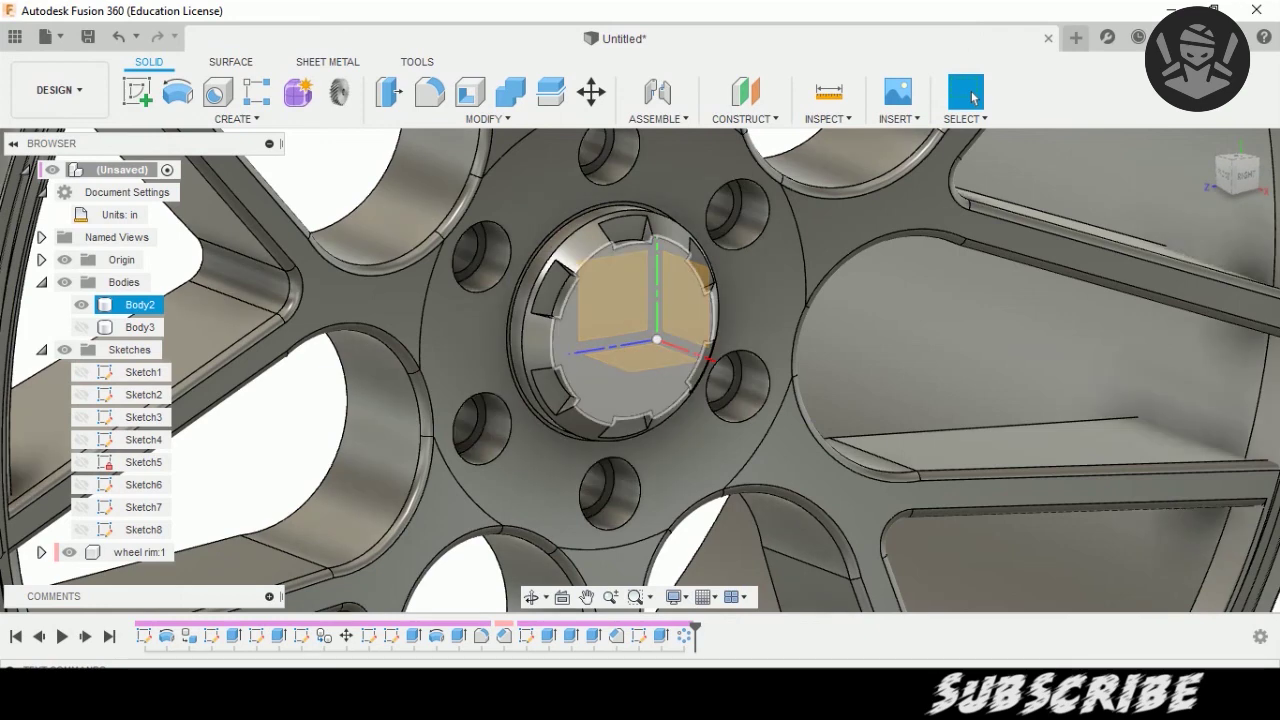
pyautogui.press('Escape')
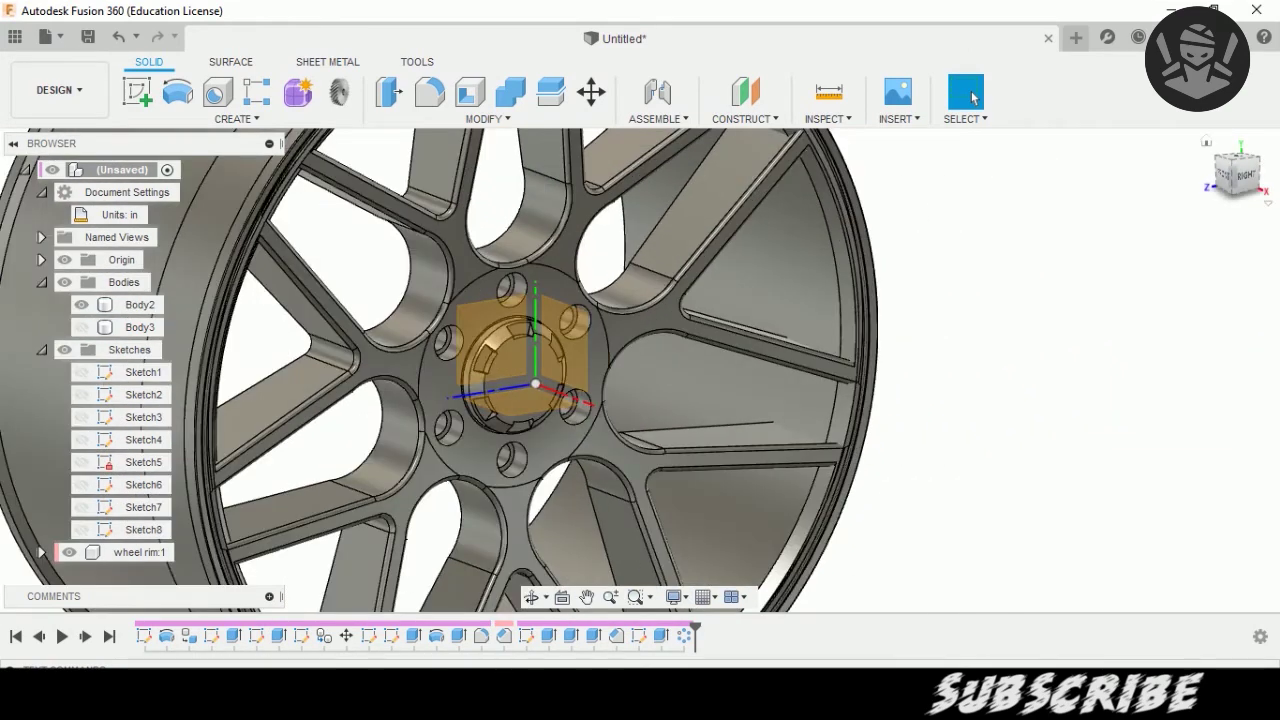
pyautogui.keyDown('shift'); pyautogui.moveTo(640, 365); pyautogui.dragTo(760, 360, button='middle'); pyautogui.keyUp('shift')
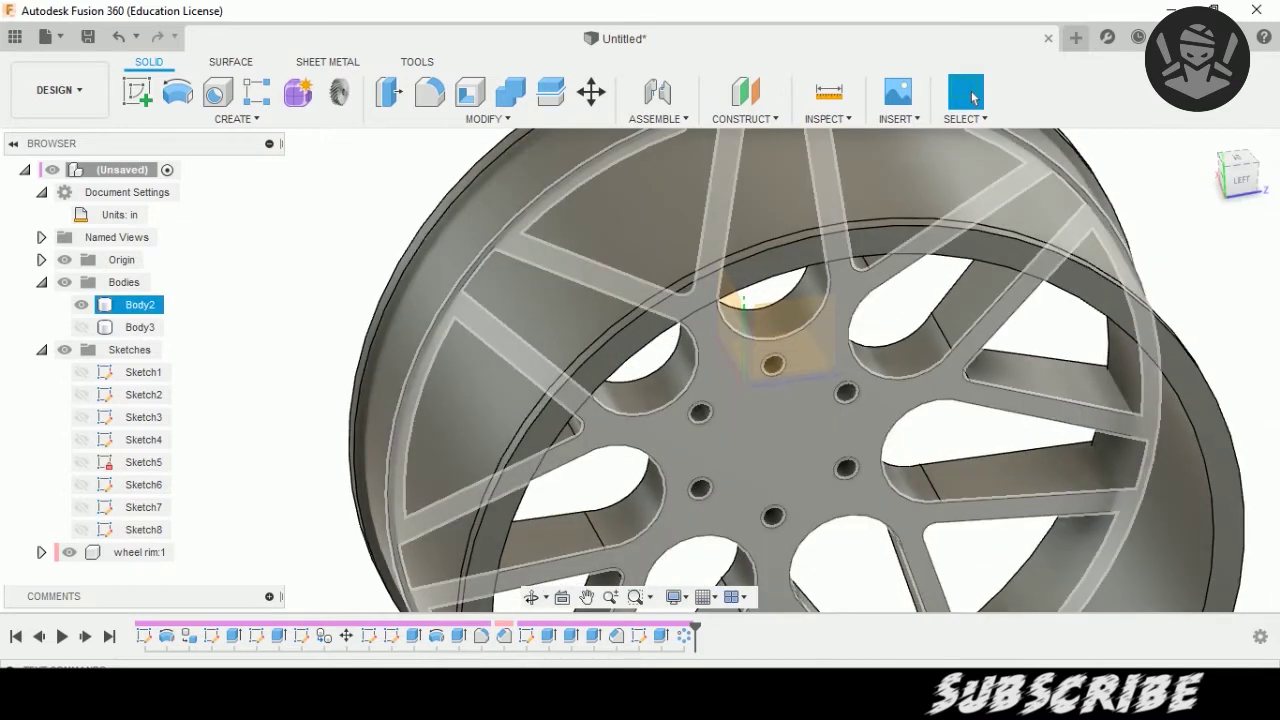
pyautogui.click(138, 91)
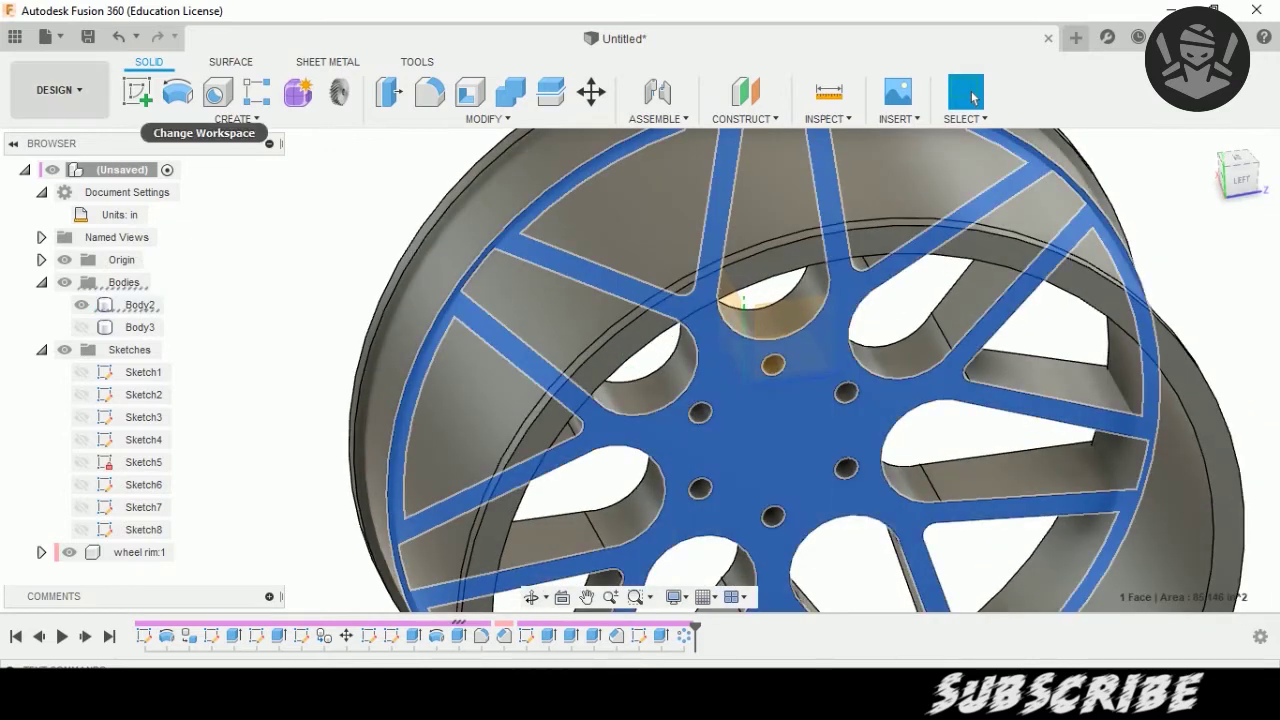
pyautogui.click(600, 250)
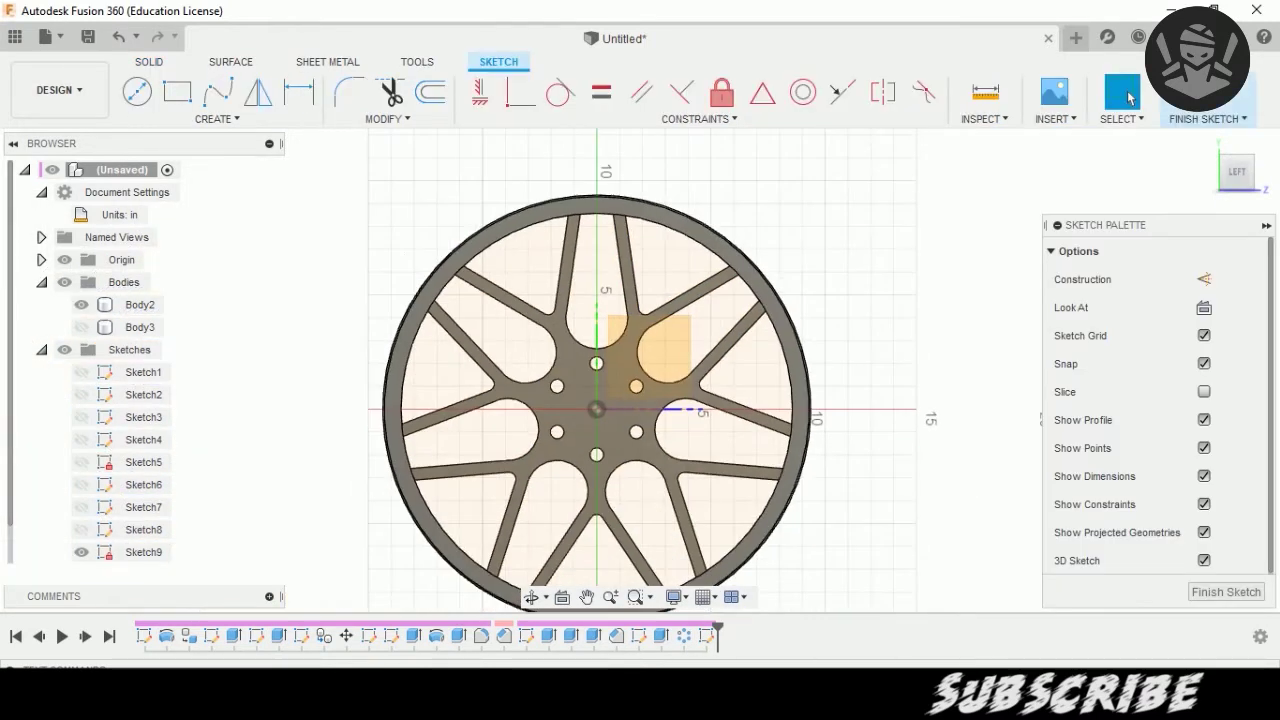
pyautogui.press('c')
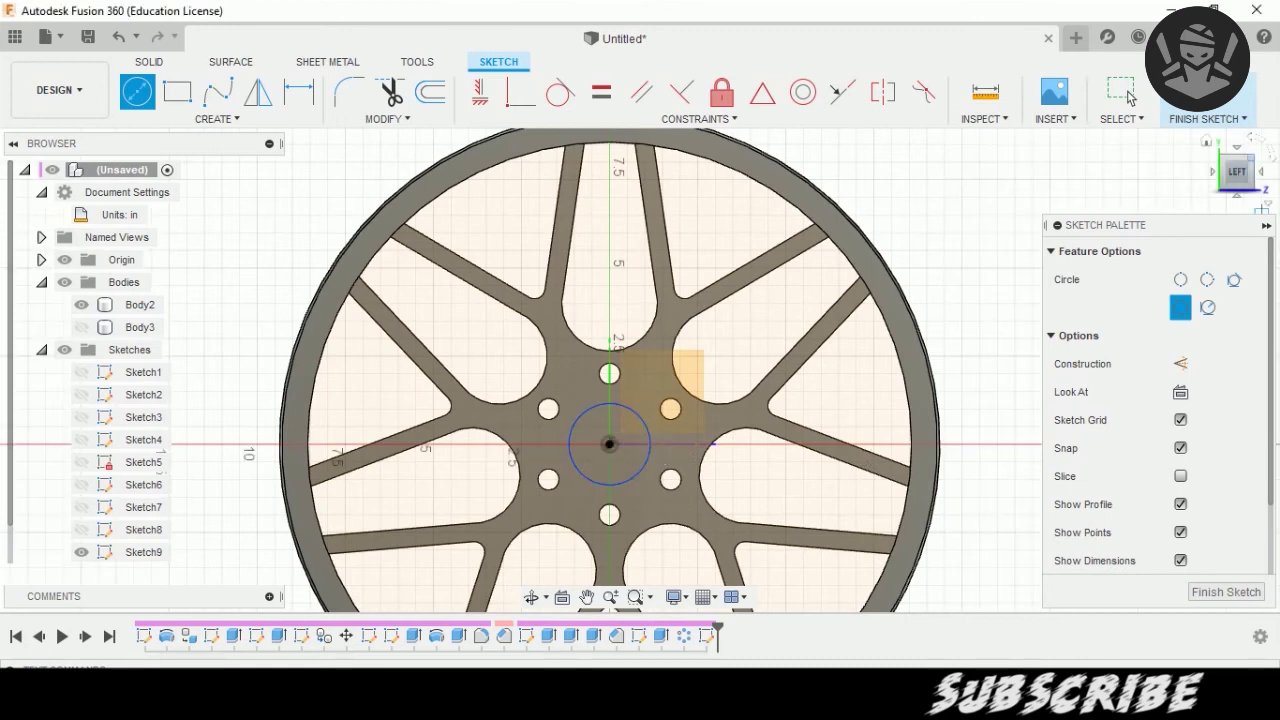
pyautogui.click(1207, 141)
pyautogui.click(1205, 118)
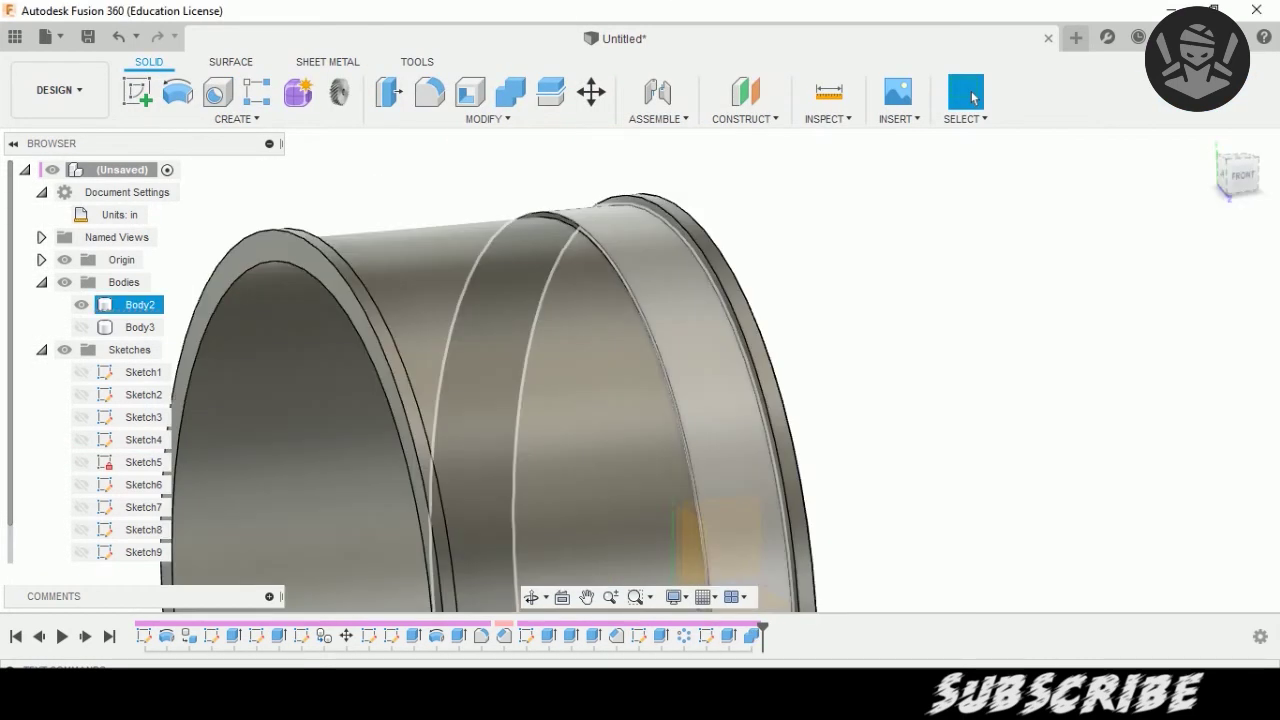
# Fillet two rim edges with radii of 1.25 in and 0.50 in.
pyautogui.press('f')
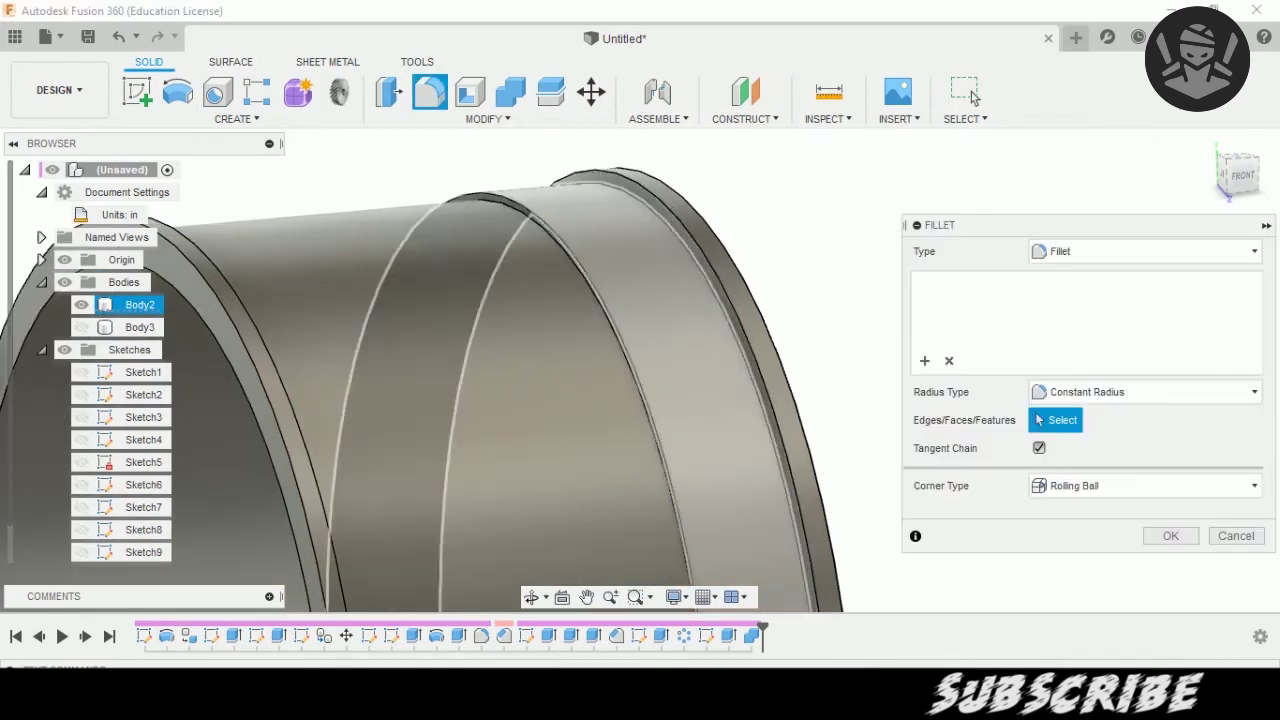
pyautogui.click(578, 276)
pyautogui.moveTo(578, 276); pyautogui.dragTo(563, 263)
pyautogui.press('Return')
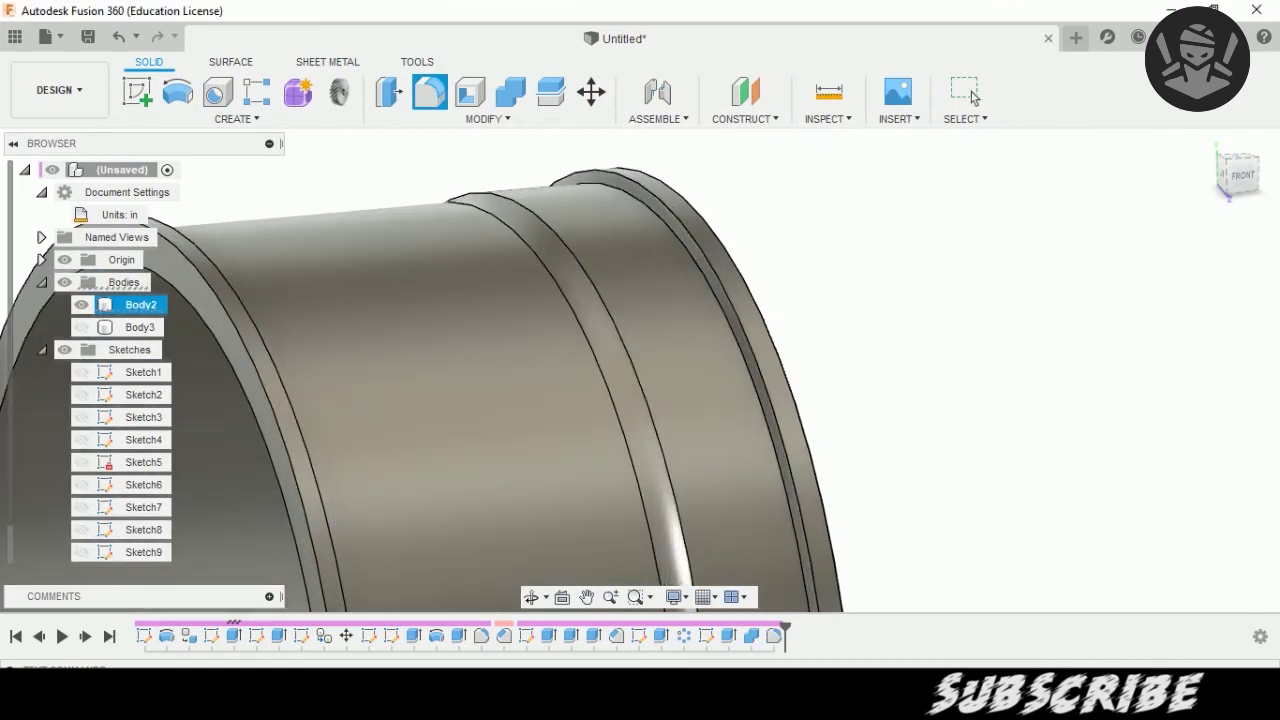
pyautogui.press('f')
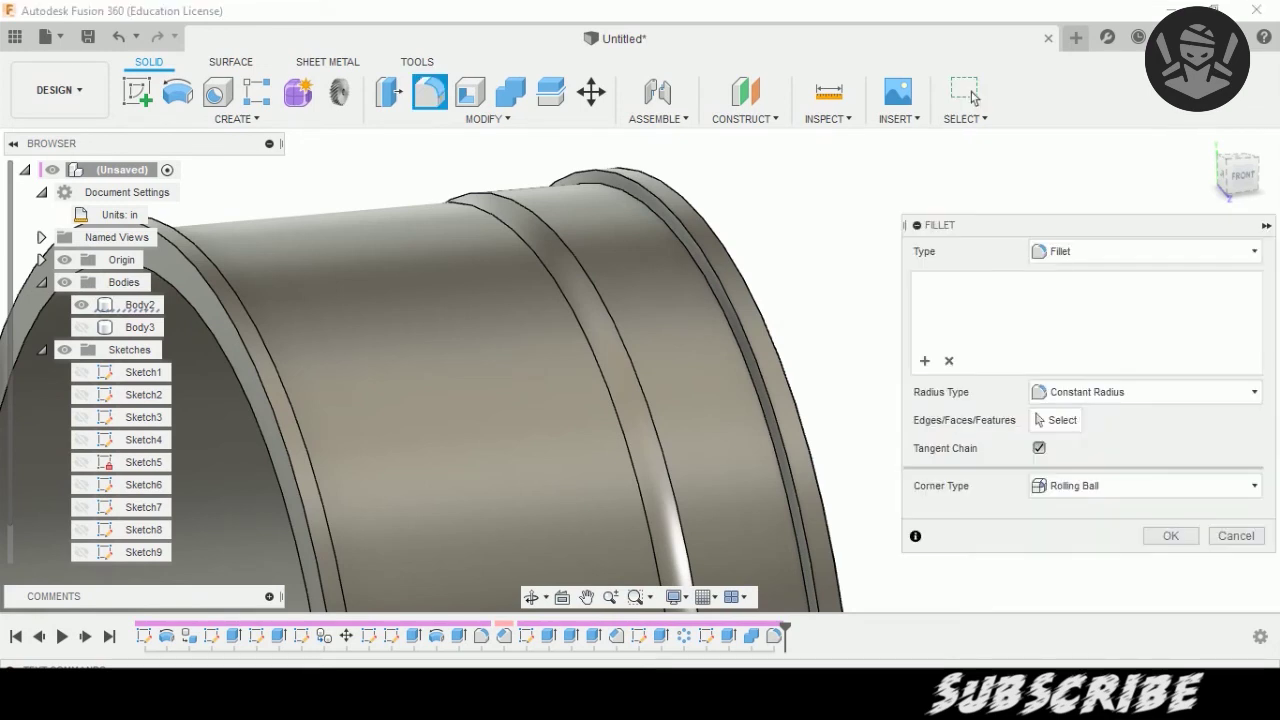
pyautogui.click(700, 278)
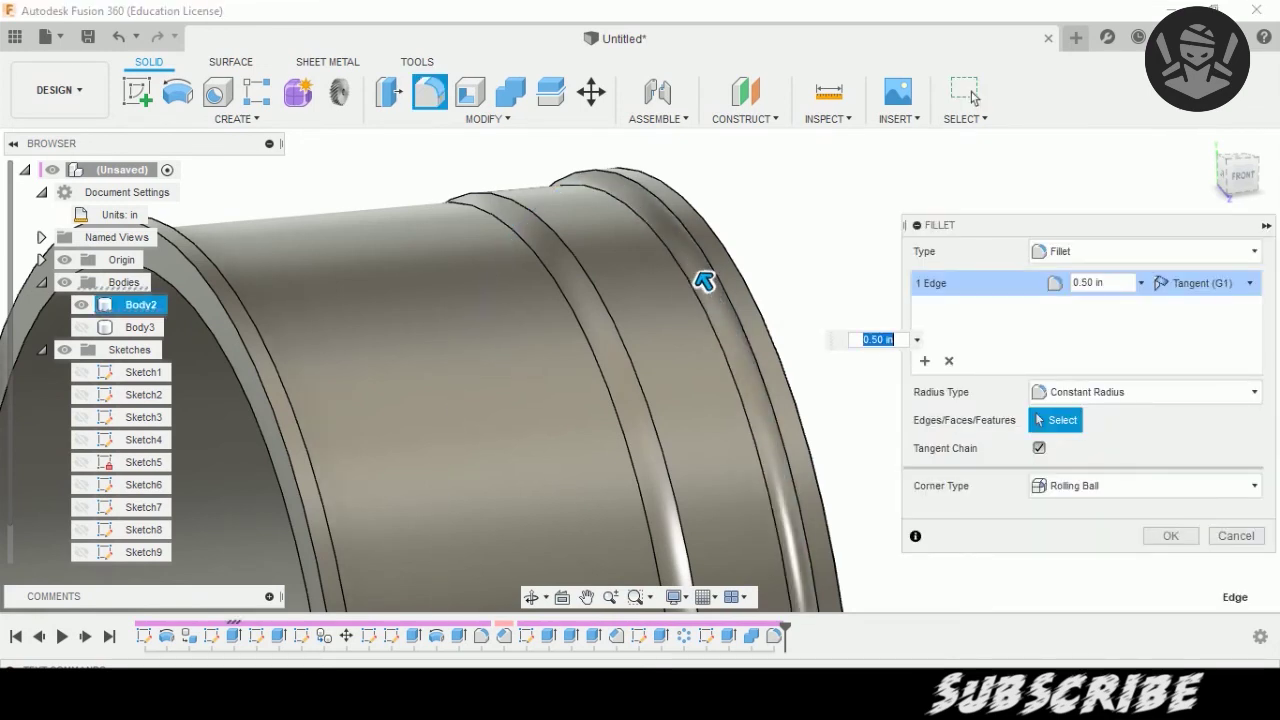
pyautogui.press('Return')
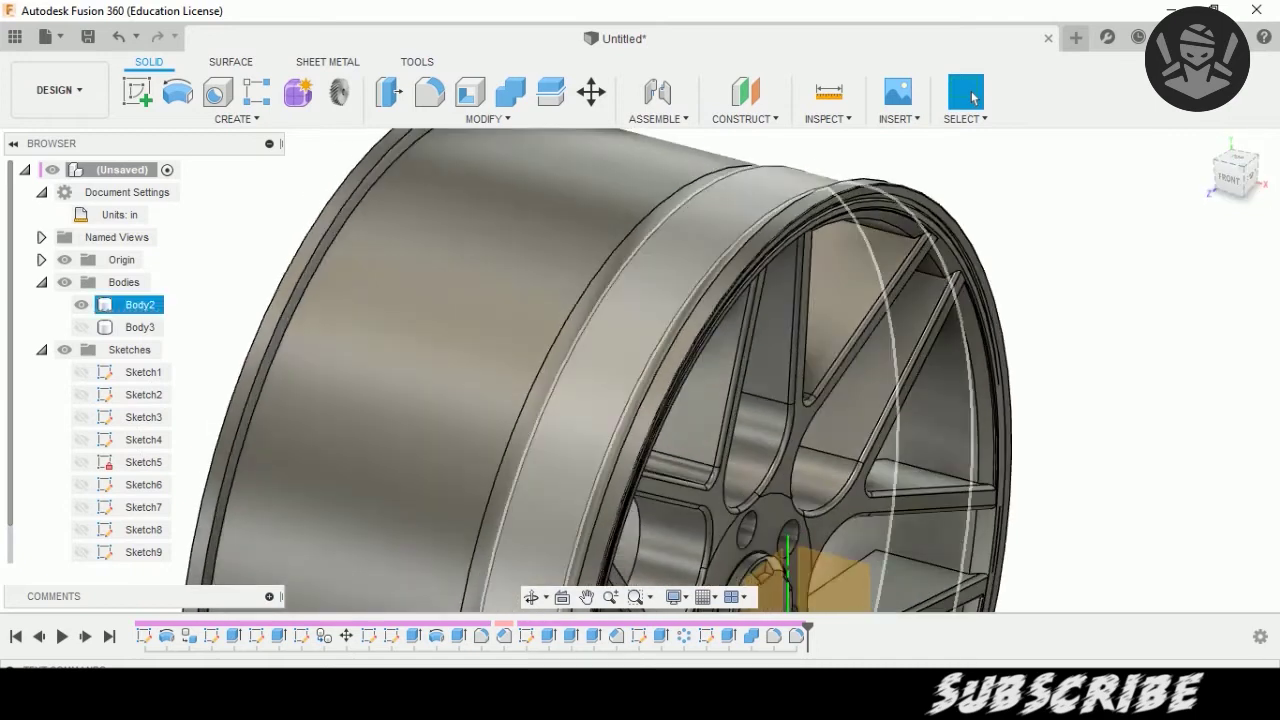
# Fillet the front lip edge at 1.00 in and the inner rim edge at 0.1 in.
pyautogui.press('f')
pyautogui.click(348, 214)
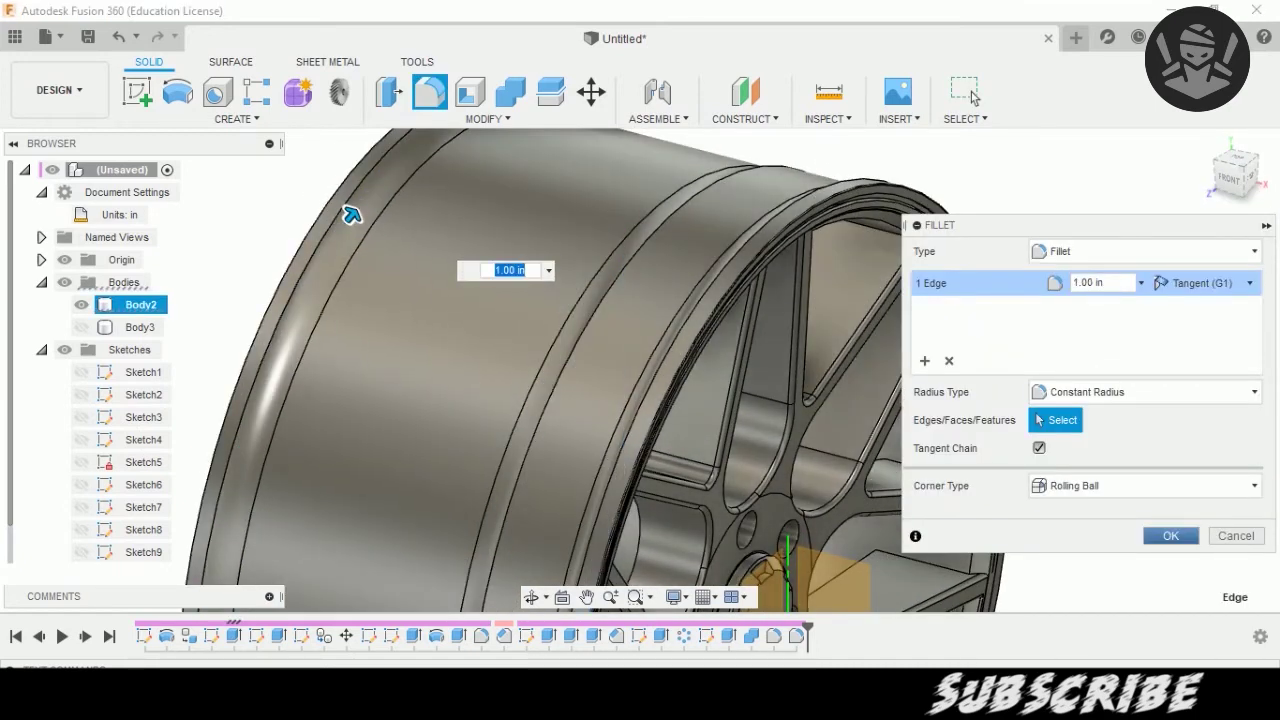
pyautogui.press('Return')
pyautogui.keyDown('shift'); pyautogui.moveTo(640, 370); pyautogui.dragTo(700, 380, button='middle'); pyautogui.keyUp('shift')
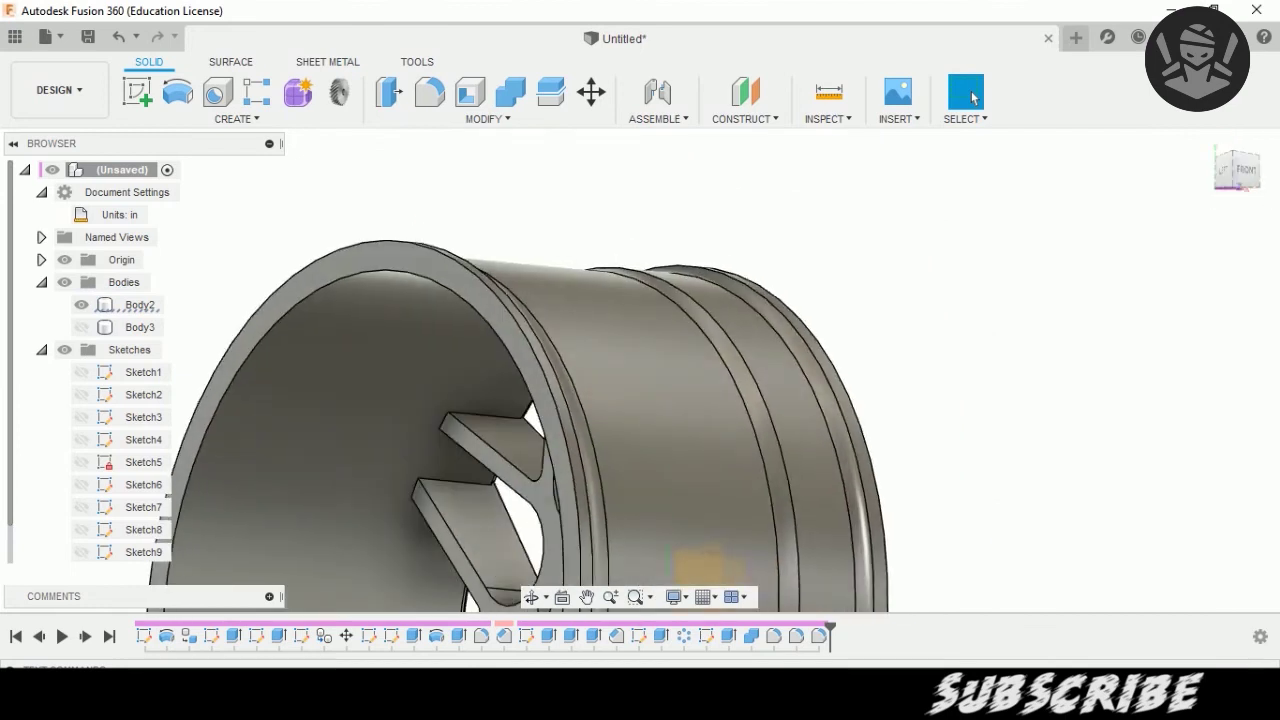
pyautogui.press('f')
pyautogui.write('0.1')
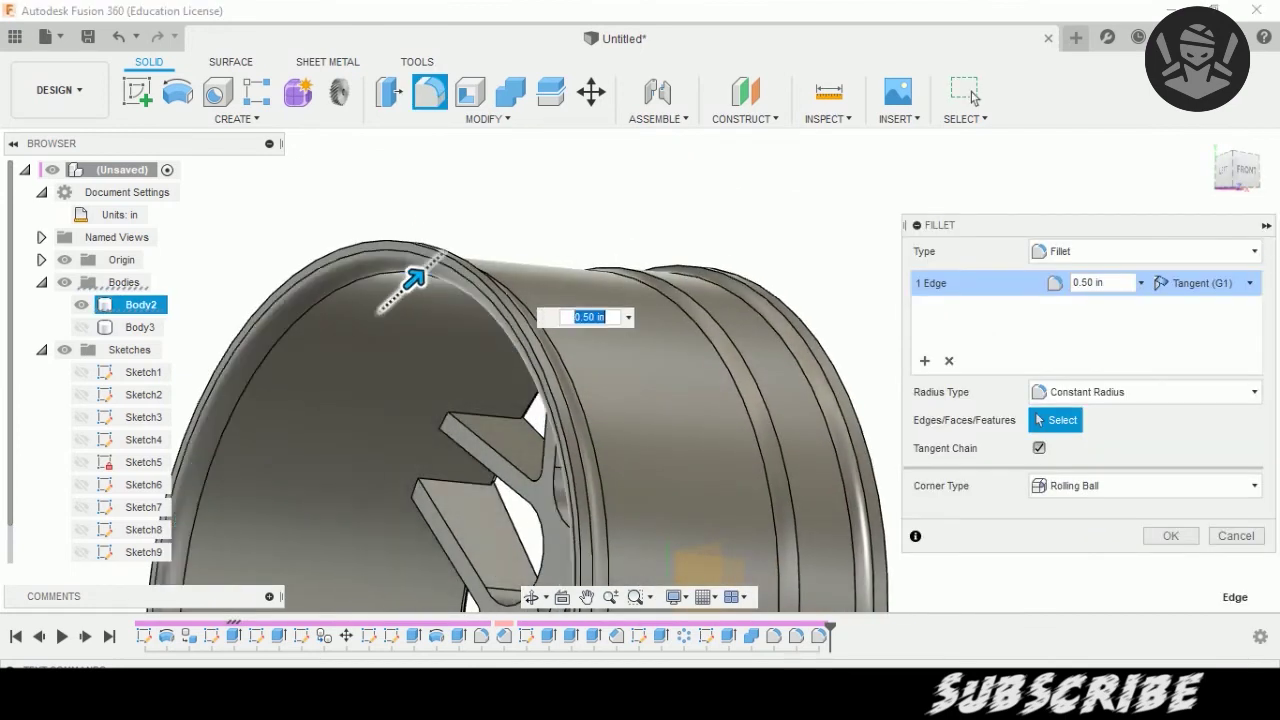
pyautogui.press('Return')
pyautogui.click(972, 97)
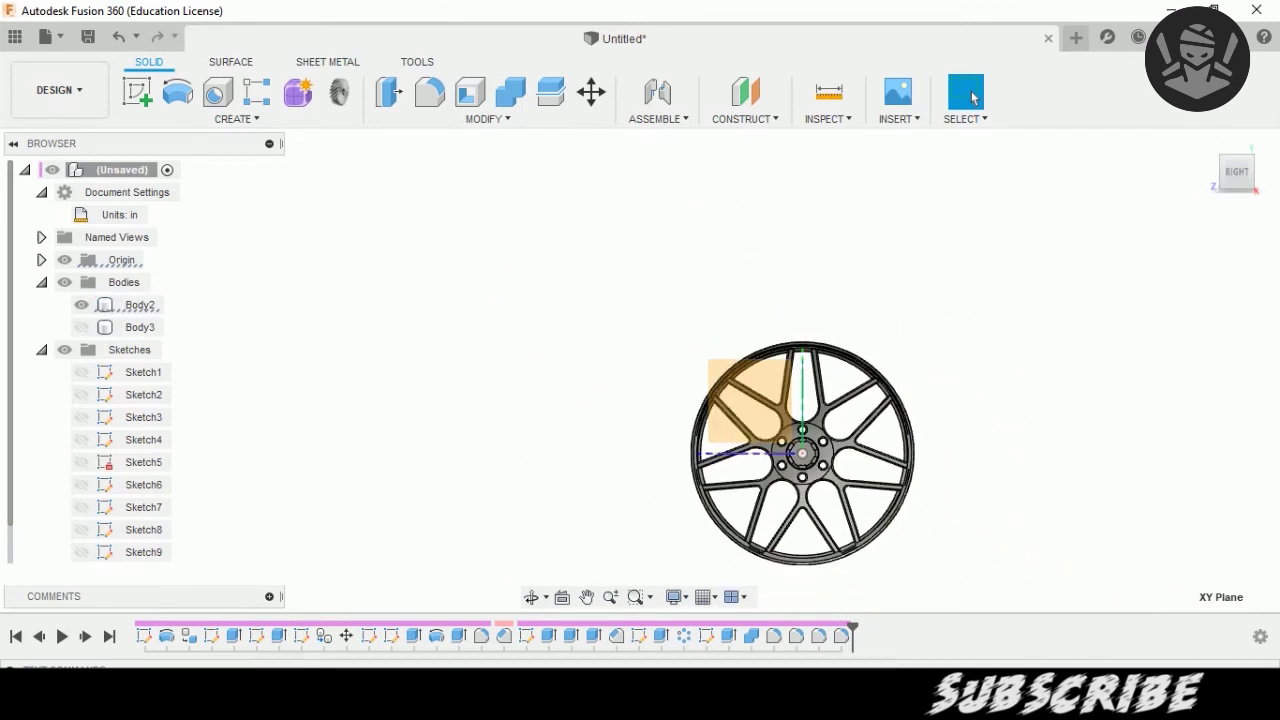
# Switch to the Render workspace and review the glossy black paint appearance.
pyautogui.click(60, 90)
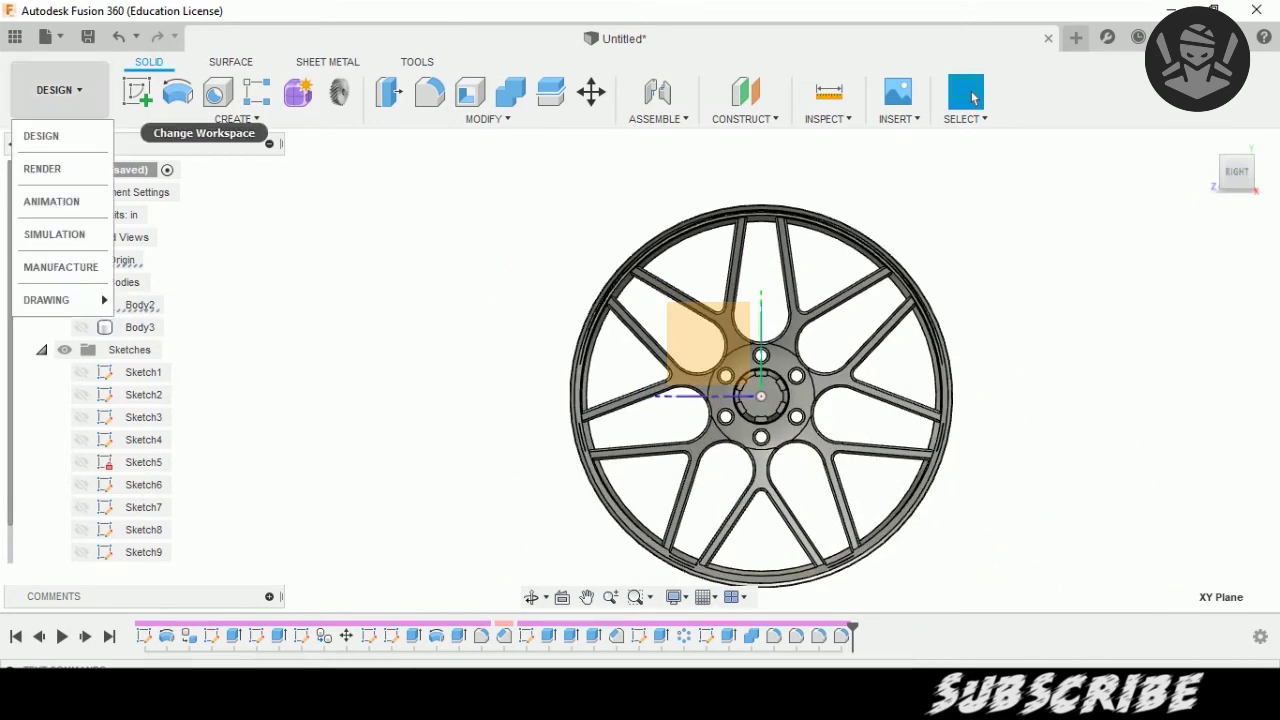
pyautogui.click(42, 168)
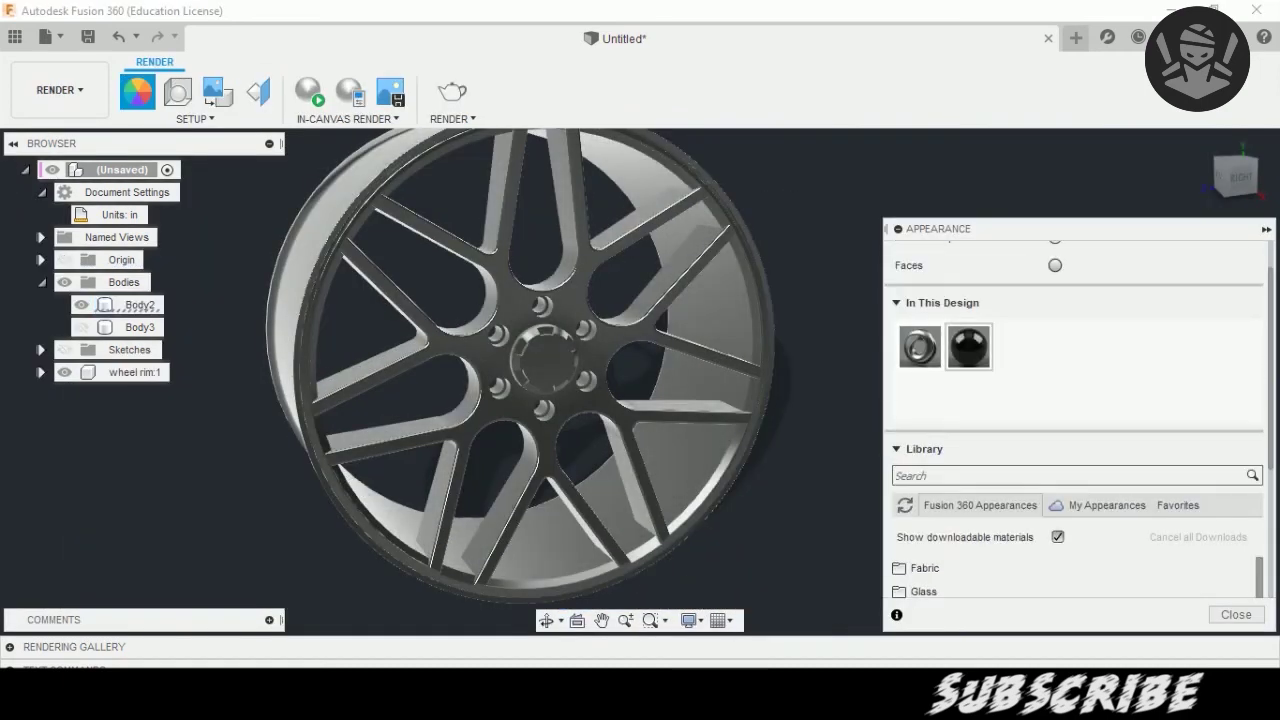
pyautogui.rightClick(980, 352)
pyautogui.click(1012, 366)
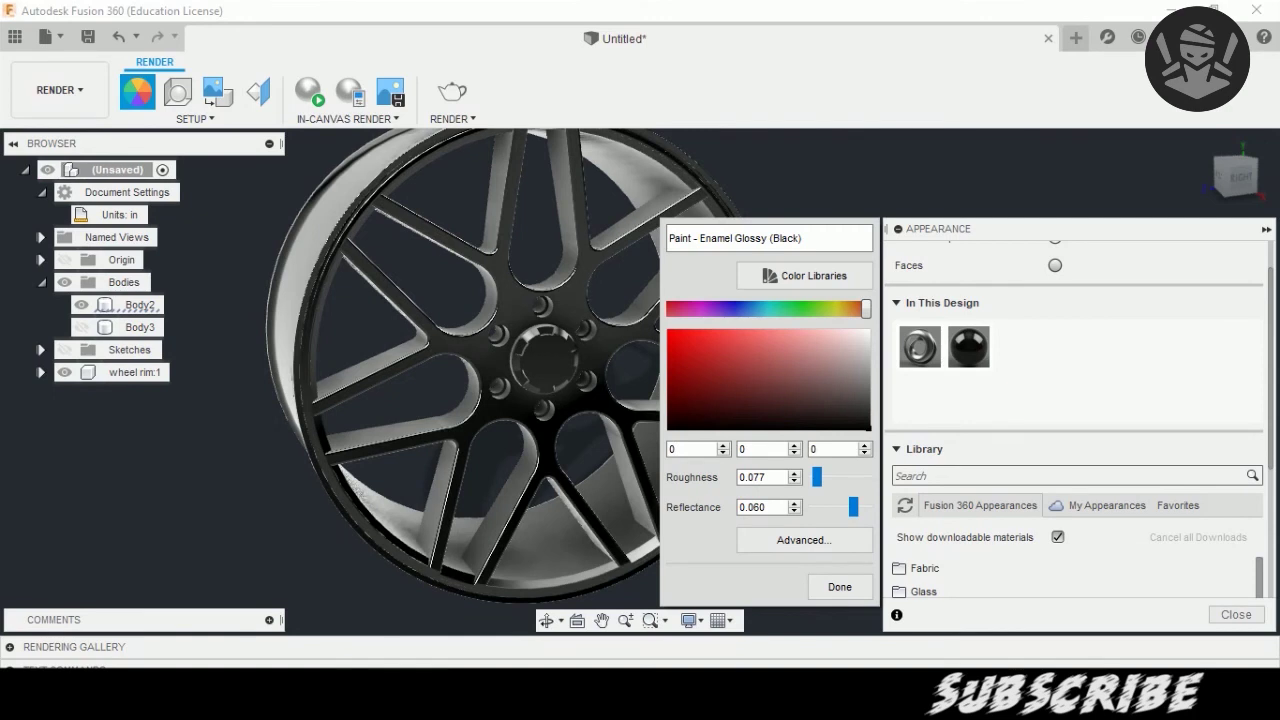
pyautogui.click(839, 587)
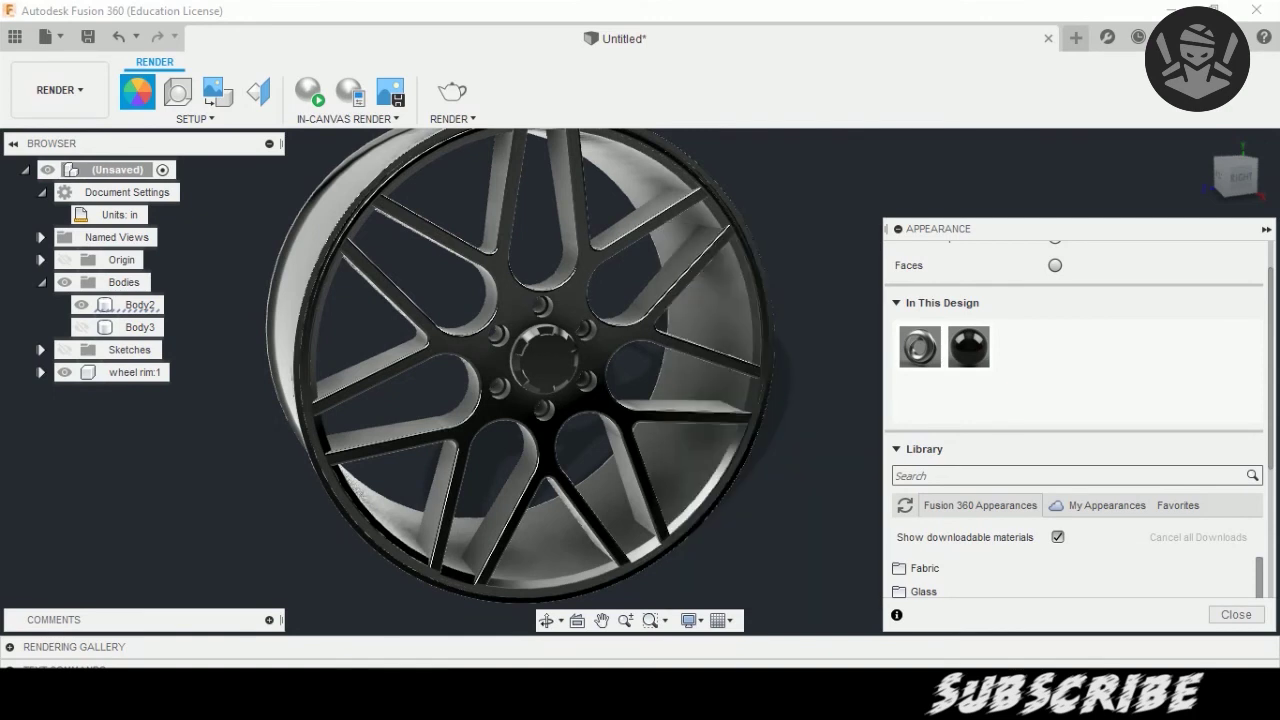
# Select Body2 and bring up the glossy enamel paint swatches in the library.
pyautogui.click(140, 304)
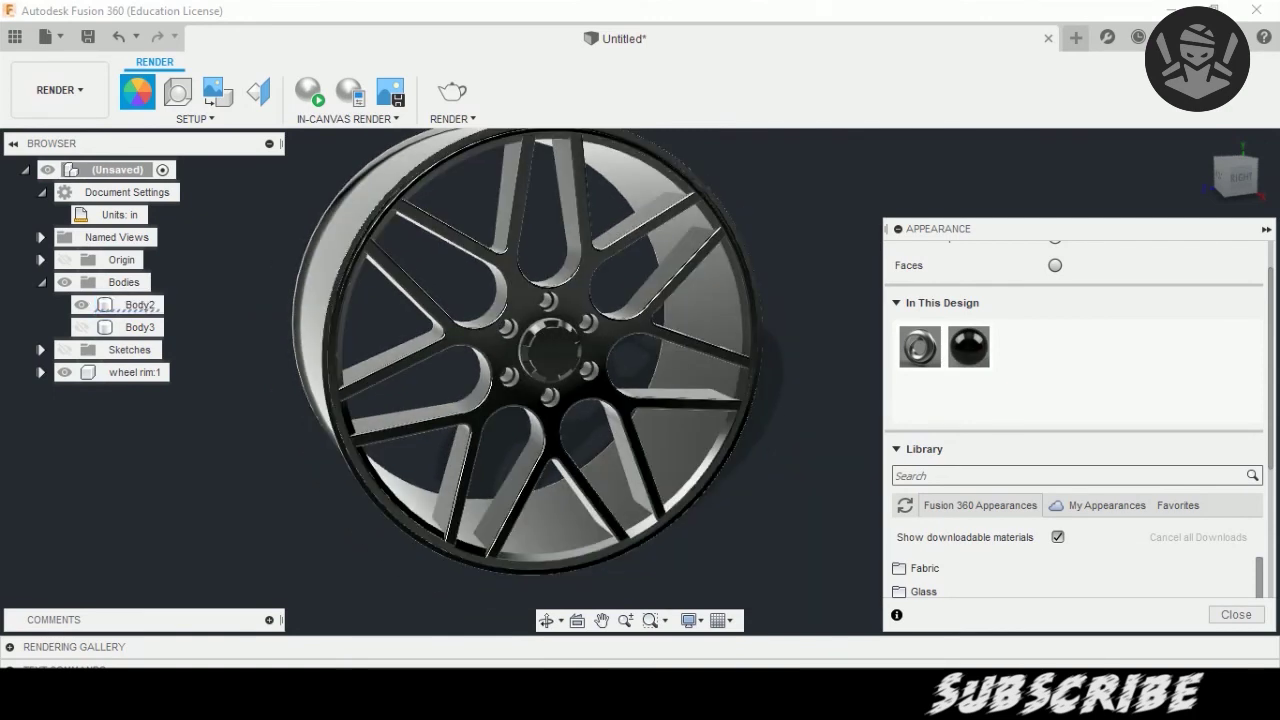
pyautogui.scroll(4, 580, 260)
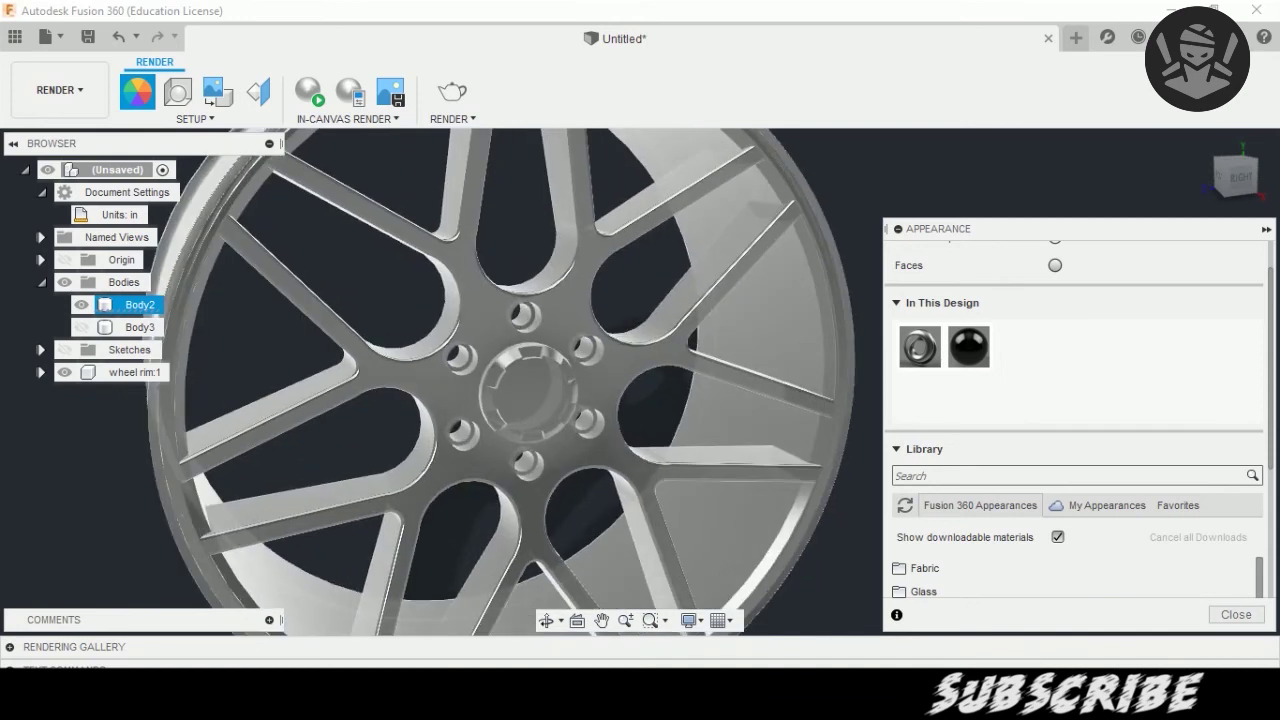
pyautogui.click(140, 304)
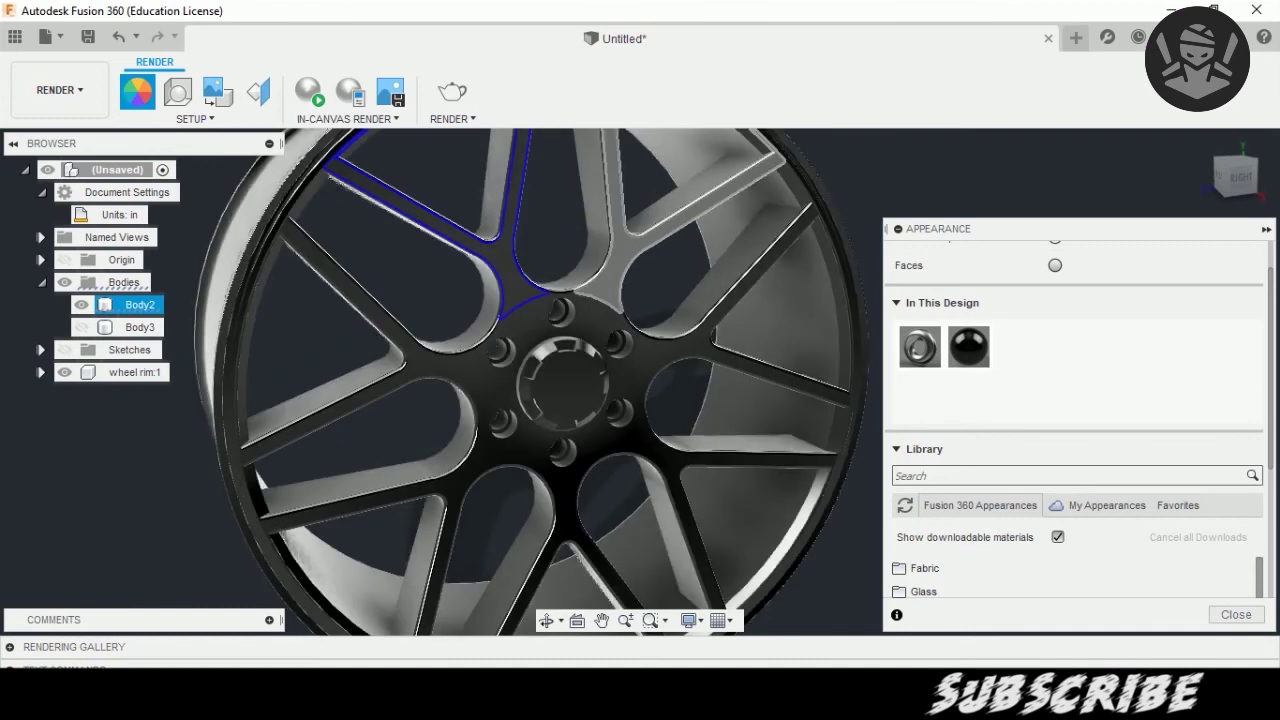
pyautogui.scroll(3, 520, 390)
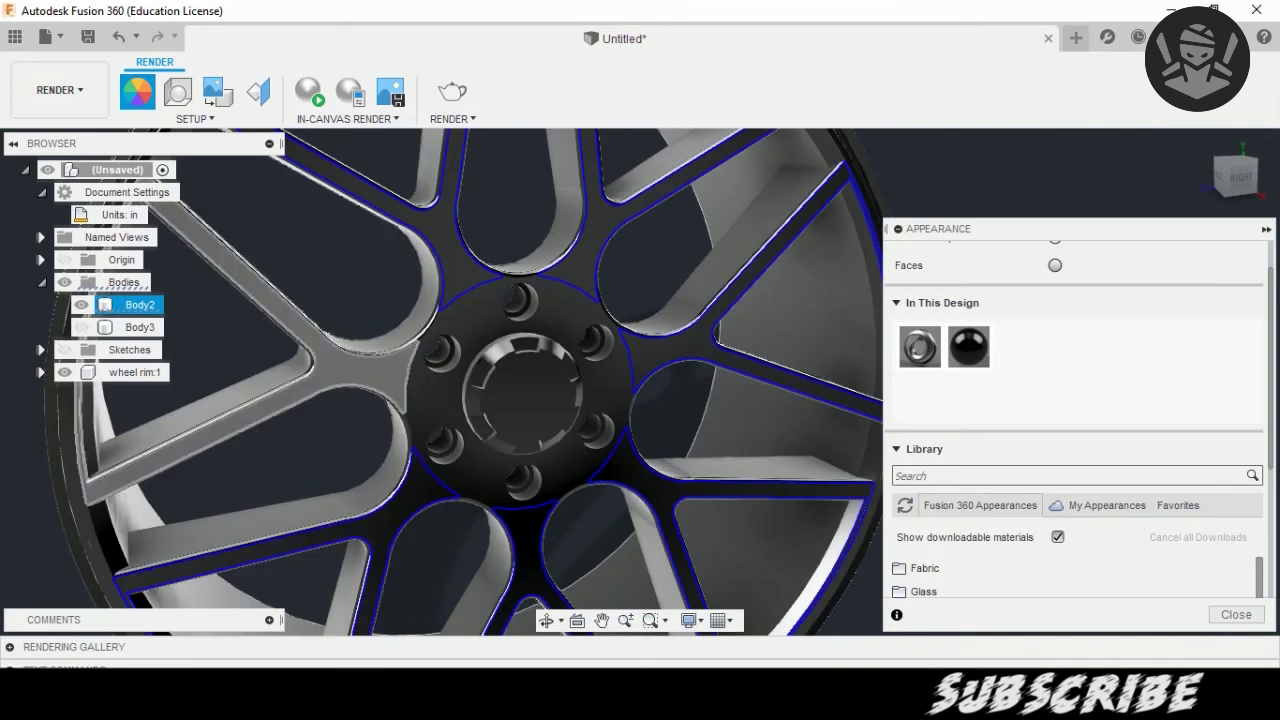
pyautogui.moveTo(960, 228); pyautogui.dragTo(967, 102)
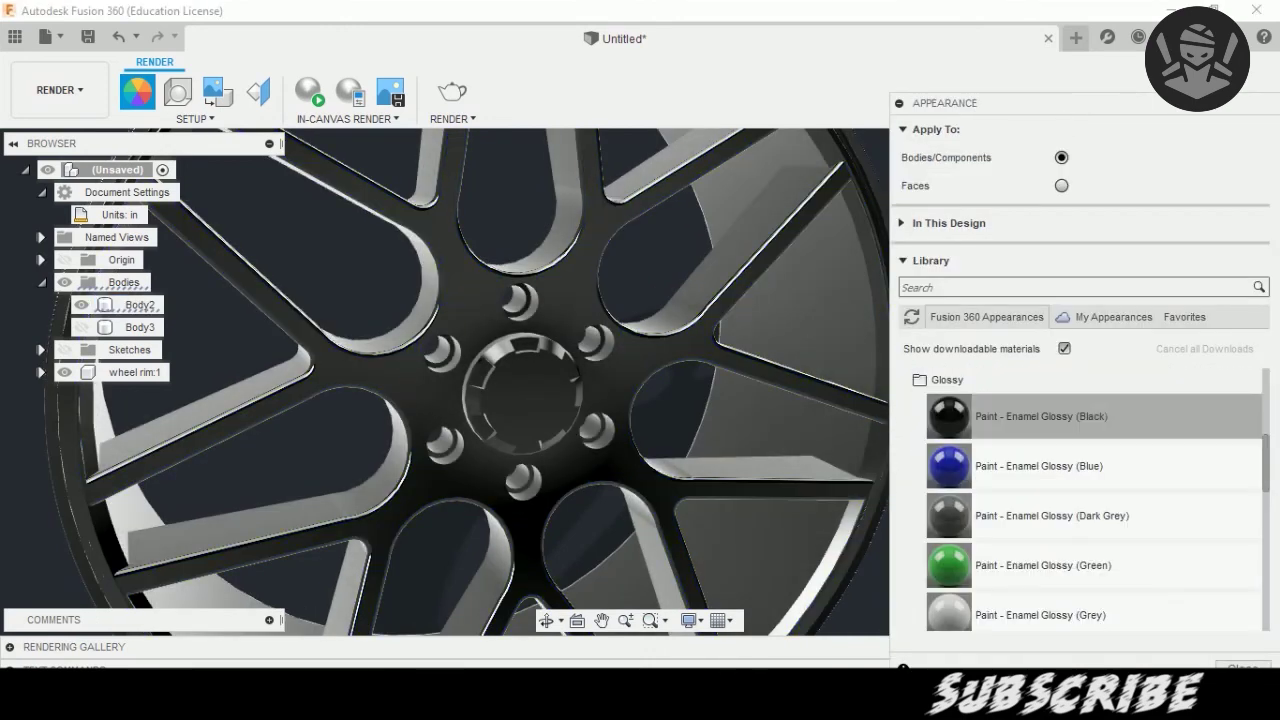
# Recolour the Bronze - Polished appearance to a brighter orange.
pyautogui.scroll(3, 1000, 426)
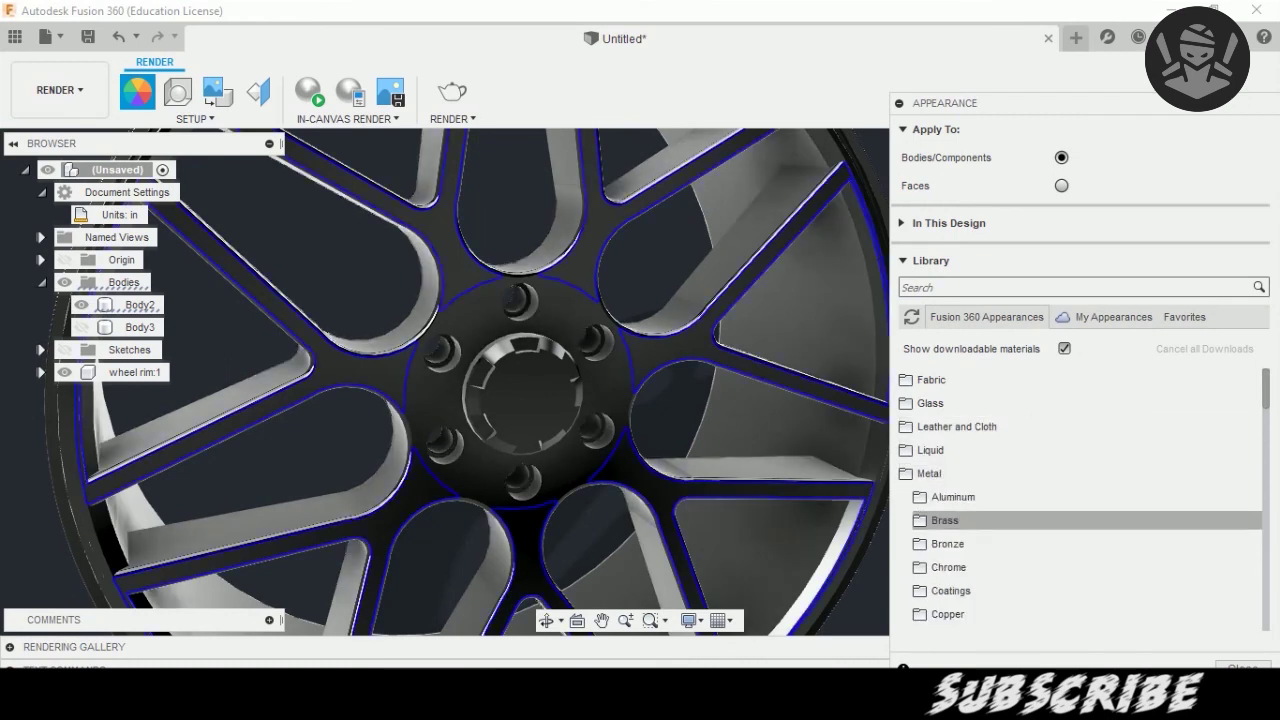
pyautogui.scroll(-1, 1000, 520)
pyautogui.click(140, 304)
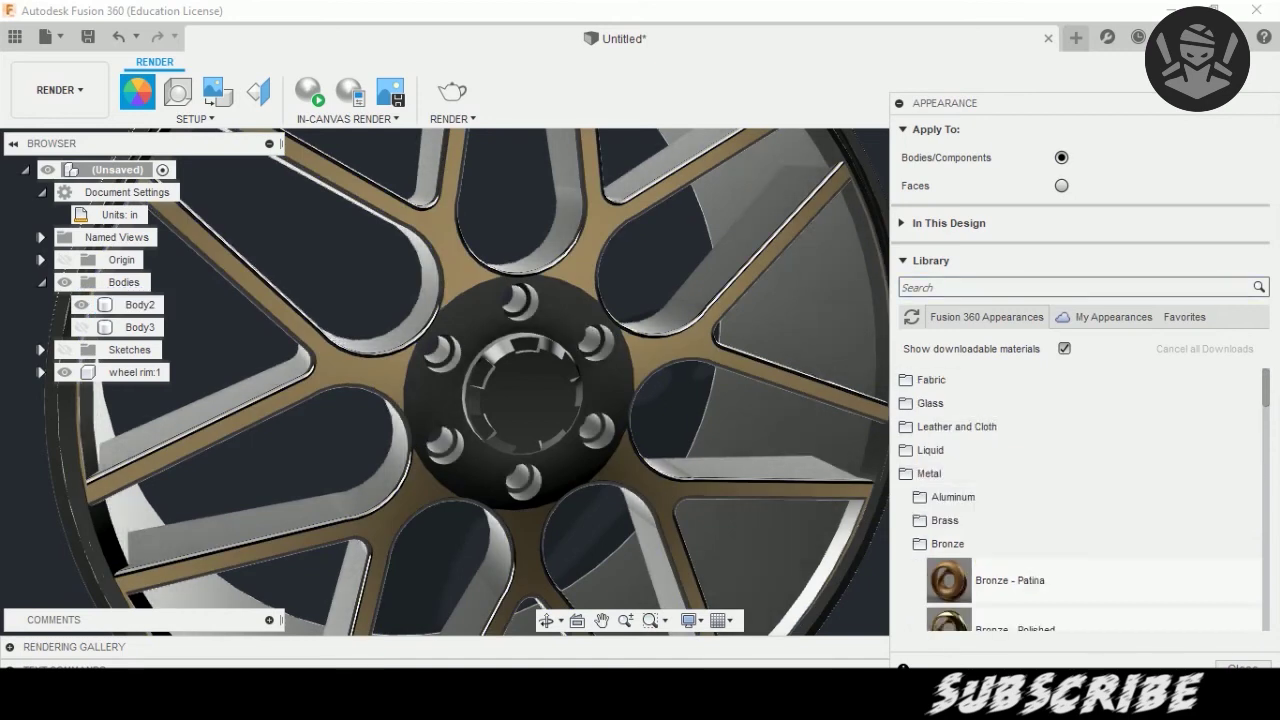
pyautogui.click(948, 223)
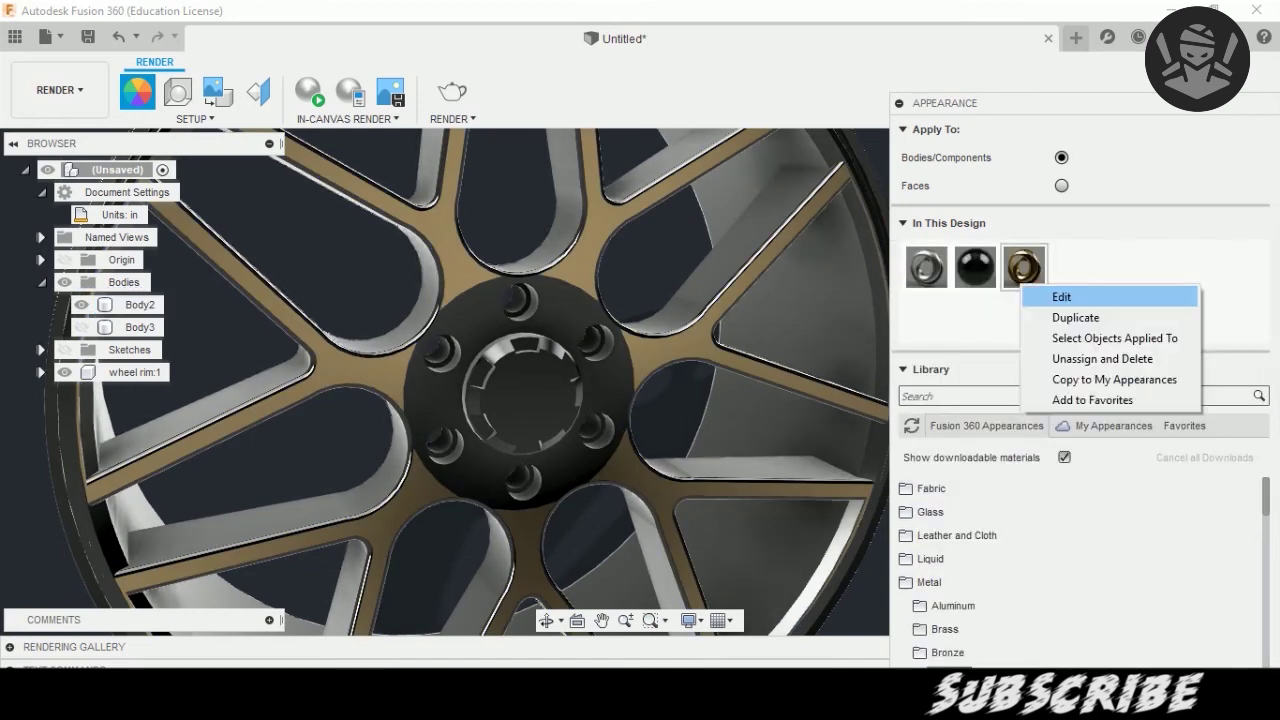
pyautogui.click(1062, 297)
pyautogui.moveTo(714, 216)
pyautogui.mouseDown()
pyautogui.moveTo(687, 248)
pyautogui.moveTo(748, 223)
pyautogui.mouseUp()
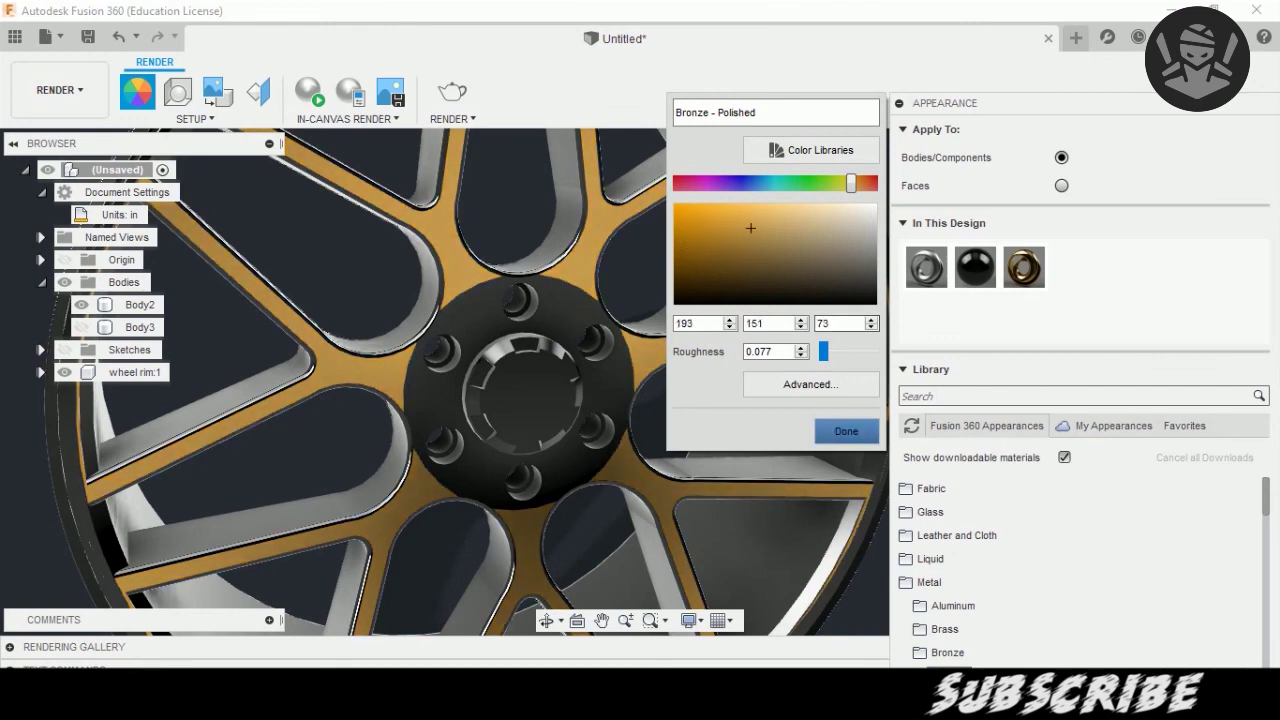
pyautogui.click(846, 431)
pyautogui.click(140, 304)
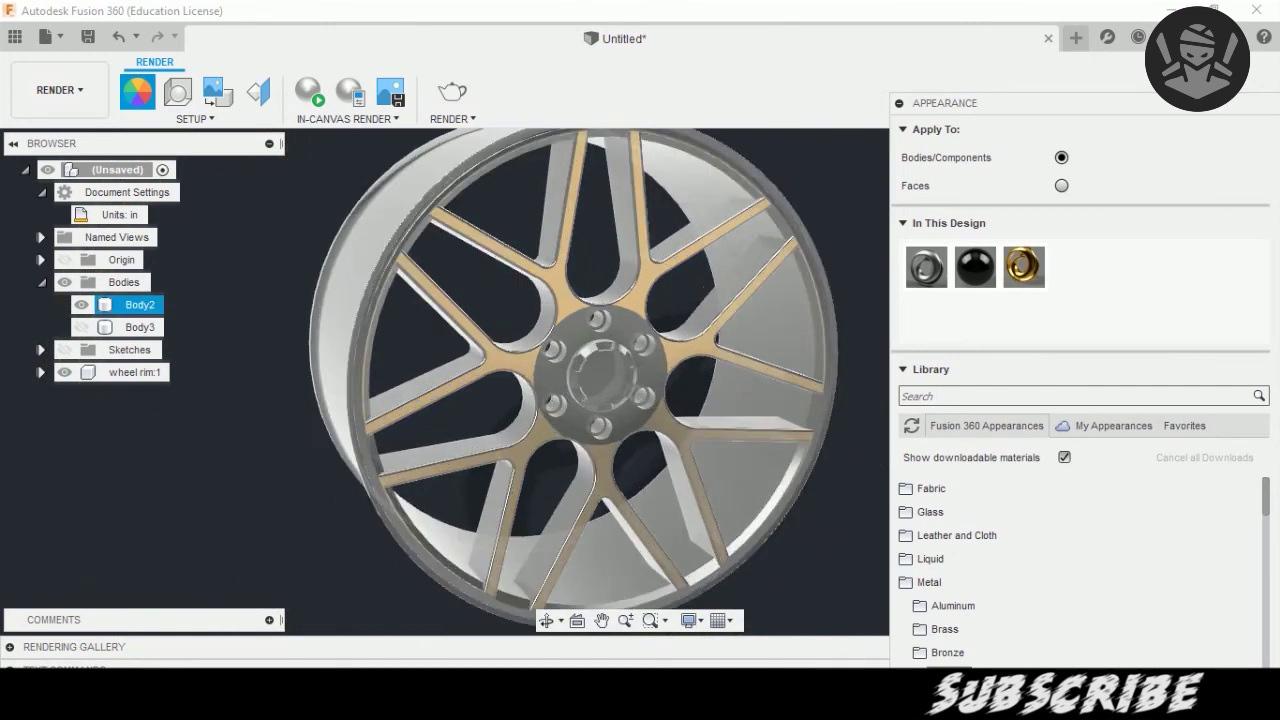
# Apply Bronze - Polished to the whole Body2 and remove the face-level appearances.
pyautogui.scroll(5, 630, 390)
pyautogui.scroll(3, 630, 390)
pyautogui.scroll(-2, 620, 380)
pyautogui.scroll(-2, 620, 380)
pyautogui.scroll(-2, 620, 380)
pyautogui.scroll(-2, 620, 380)
pyautogui.click(140, 304)
pyautogui.moveTo(1024, 266); pyautogui.dragTo(140, 304)
pyautogui.click(556, 336)
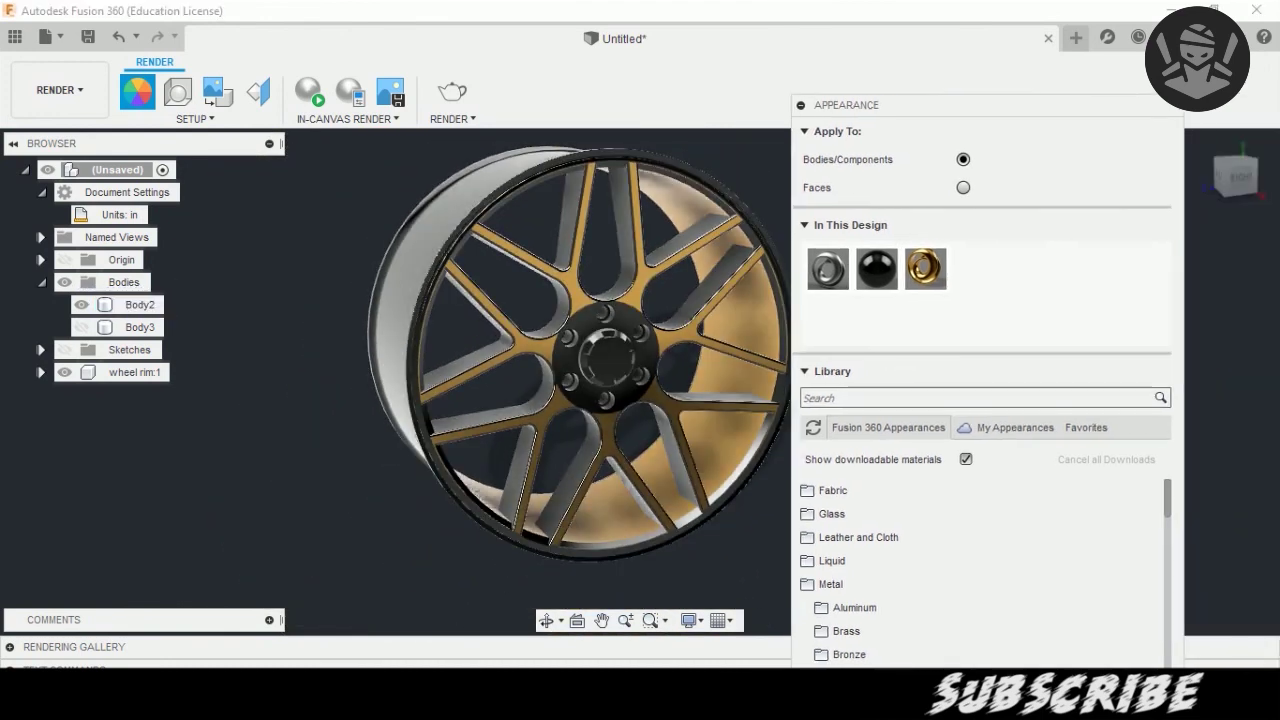
# Apply the Bronze - Polished finish to the outer rim lip faces.
pyautogui.keyDown('shift'); pyautogui.moveTo(600, 480); pyautogui.dragTo(640, 381, button='middle'); pyautogui.keyUp('shift')
pyautogui.scroll(5, 639, 381)
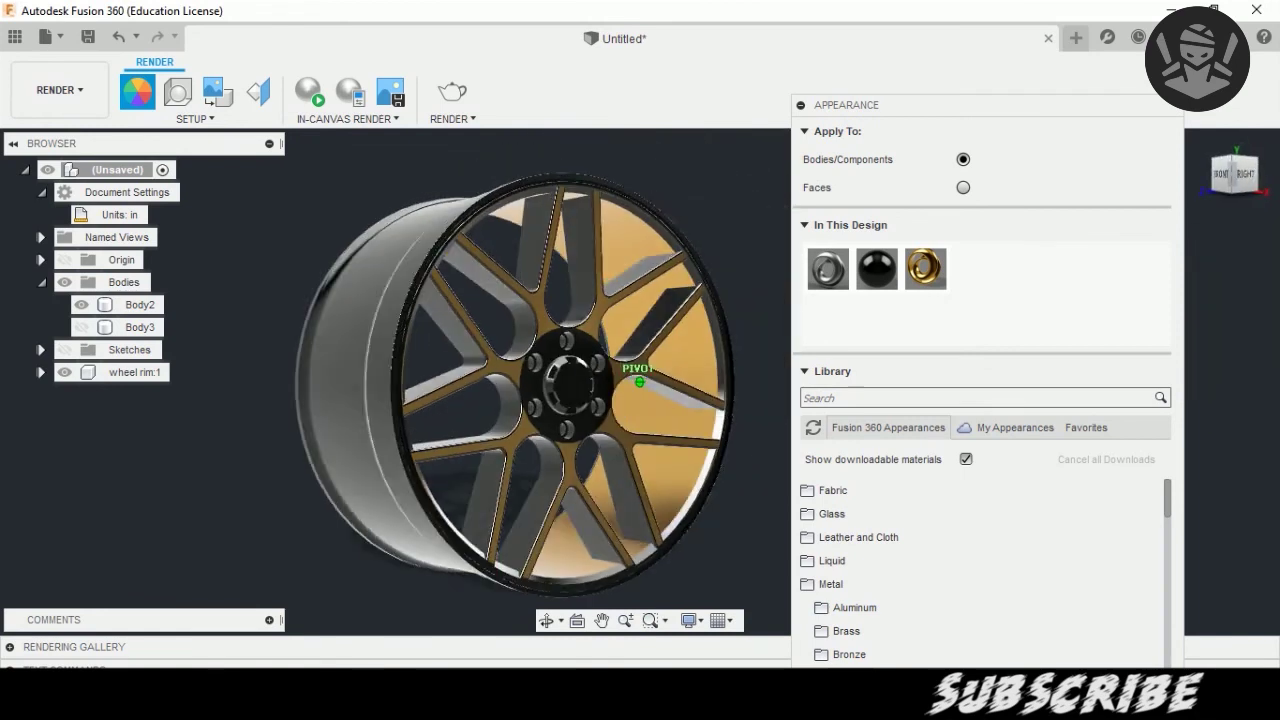
pyautogui.click(140, 304)
pyautogui.scroll(3, 400, 400)
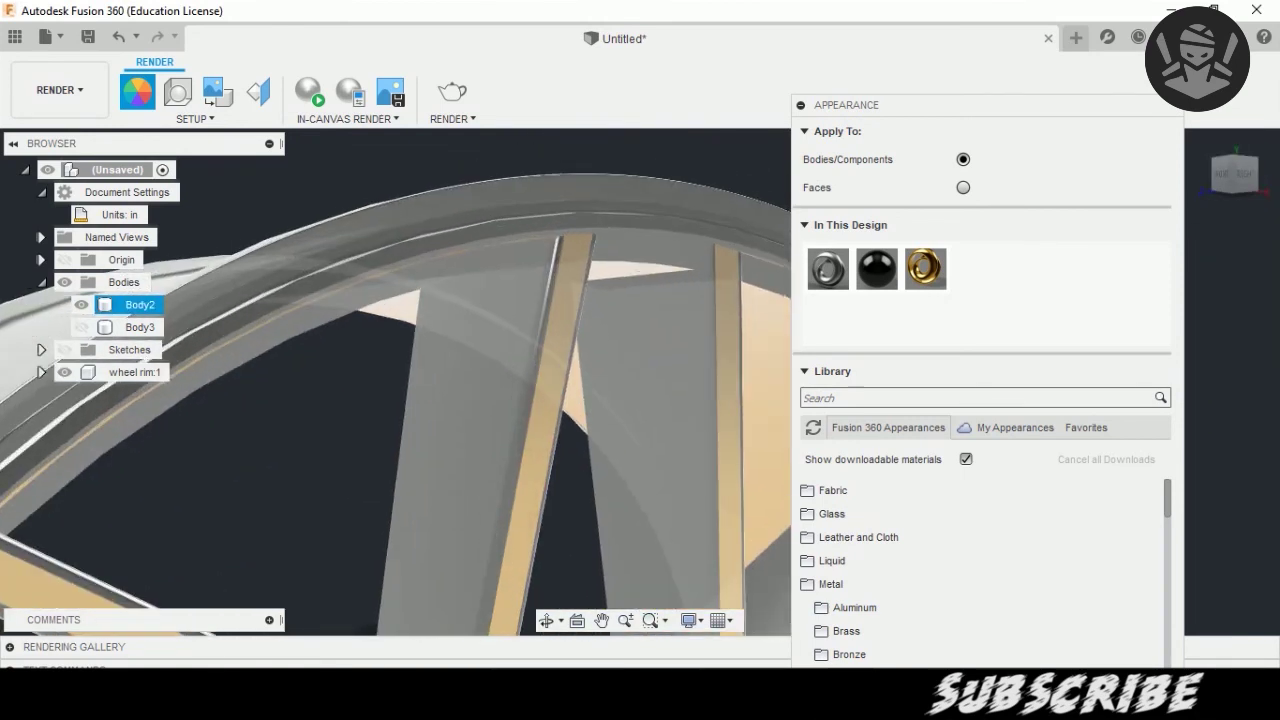
pyautogui.click(140, 304)
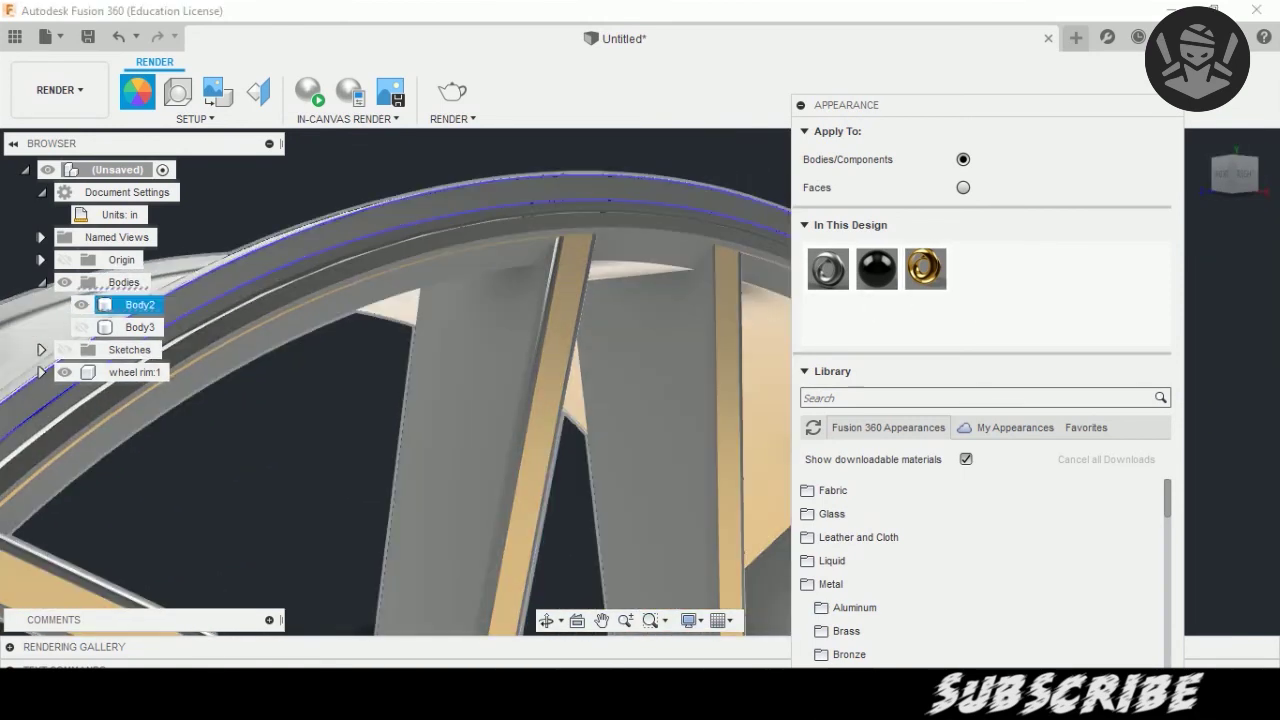
pyautogui.scroll(-6, 640, 381)
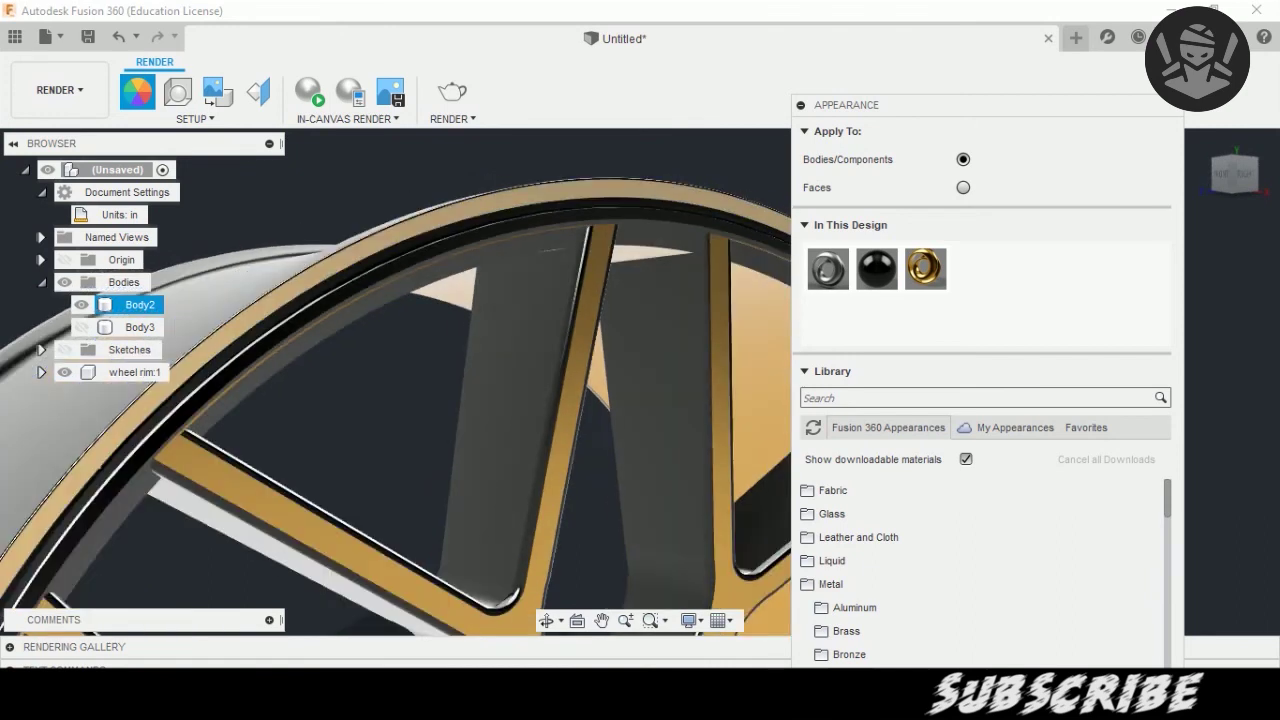
pyautogui.keyDown('shift'); pyautogui.moveTo(640, 381); pyautogui.dragTo(640, 381, button='middle'); pyautogui.keyUp('shift')
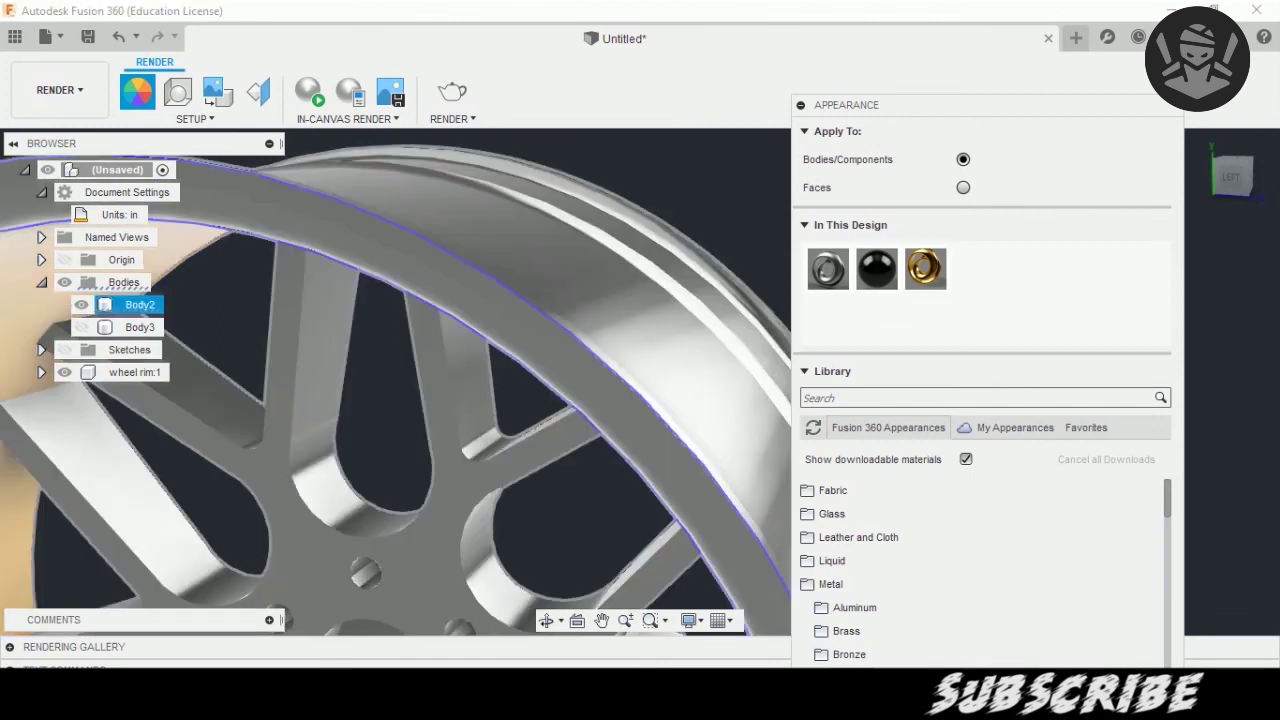
# Fit the wheel in view, orbit around to check it, and collapse the appearance library.
pyautogui.press('F6')
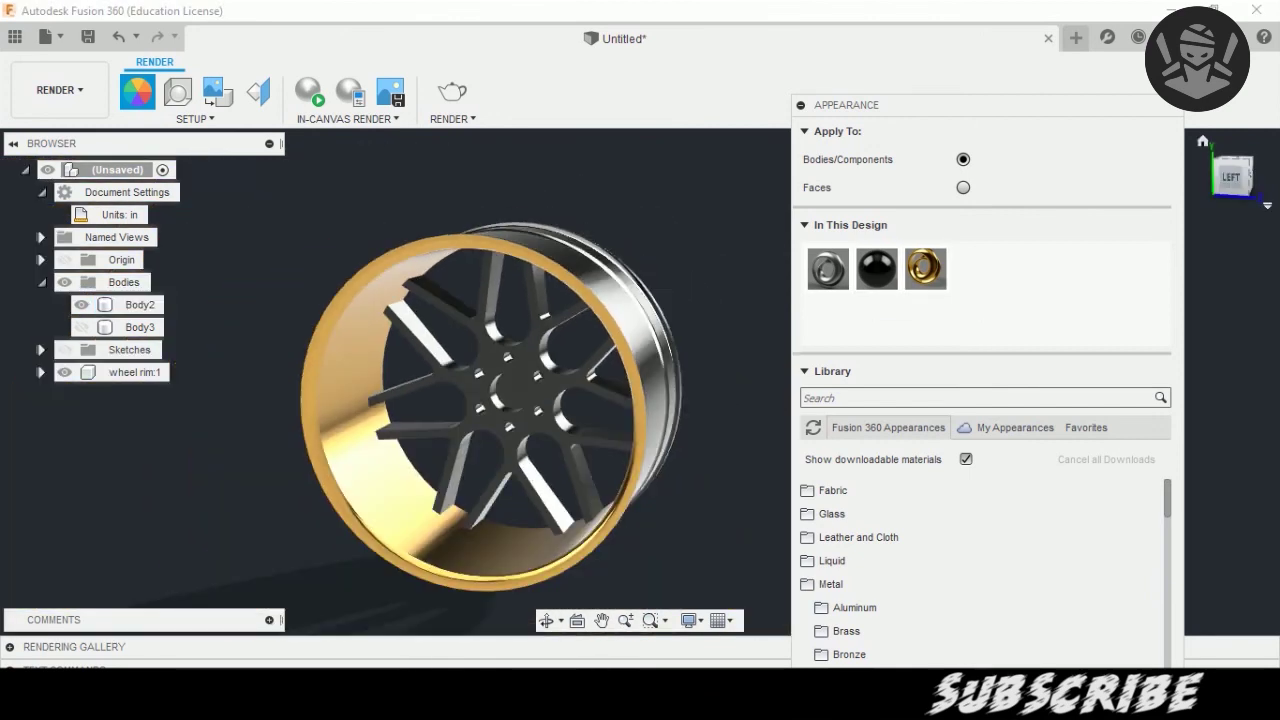
pyautogui.keyDown('shift'); pyautogui.moveTo(638, 368); pyautogui.dragTo(760, 368, button='middle'); pyautogui.keyUp('shift')
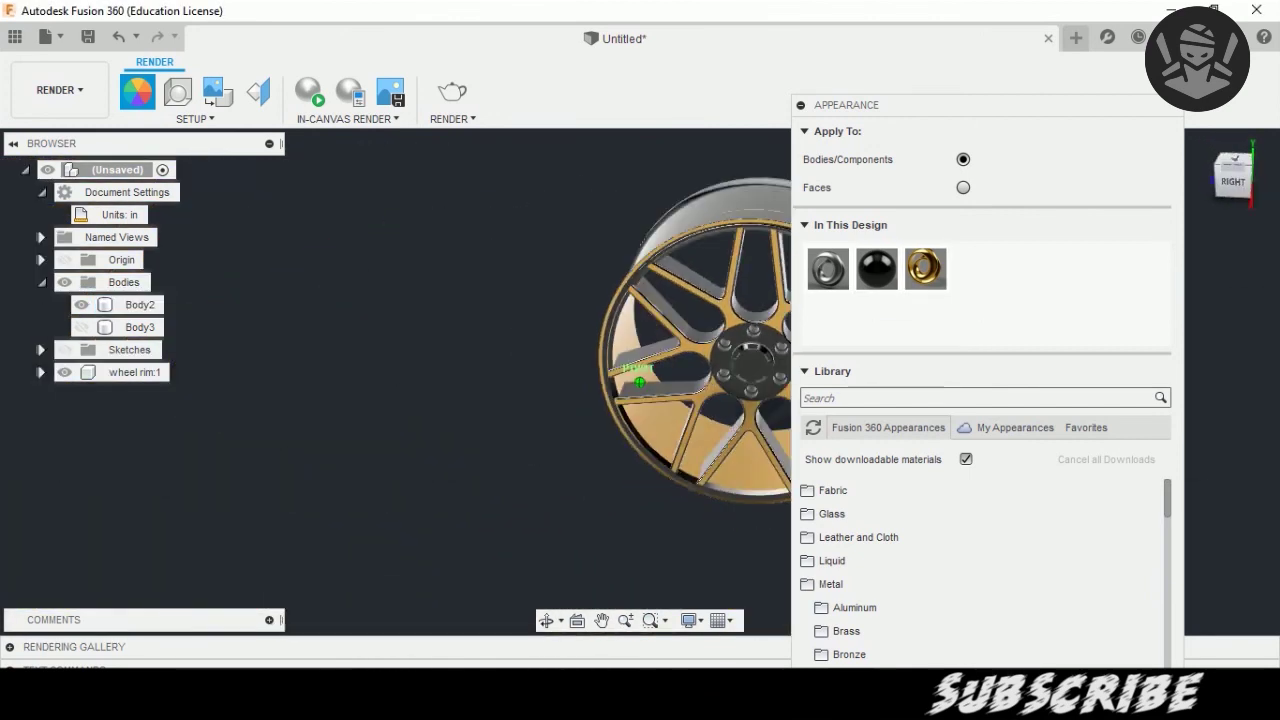
pyautogui.scroll(2, 760, 330)
pyautogui.scroll(2, 785, 352)
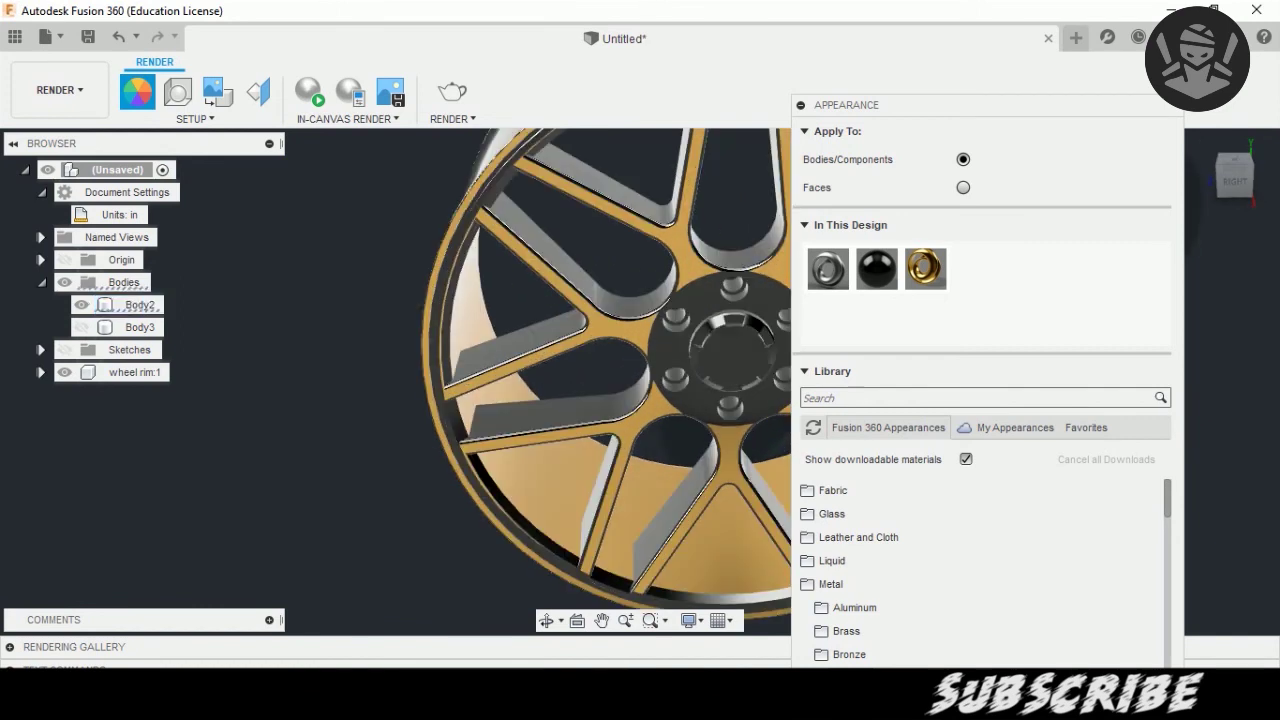
pyautogui.scroll(3, 721, 305)
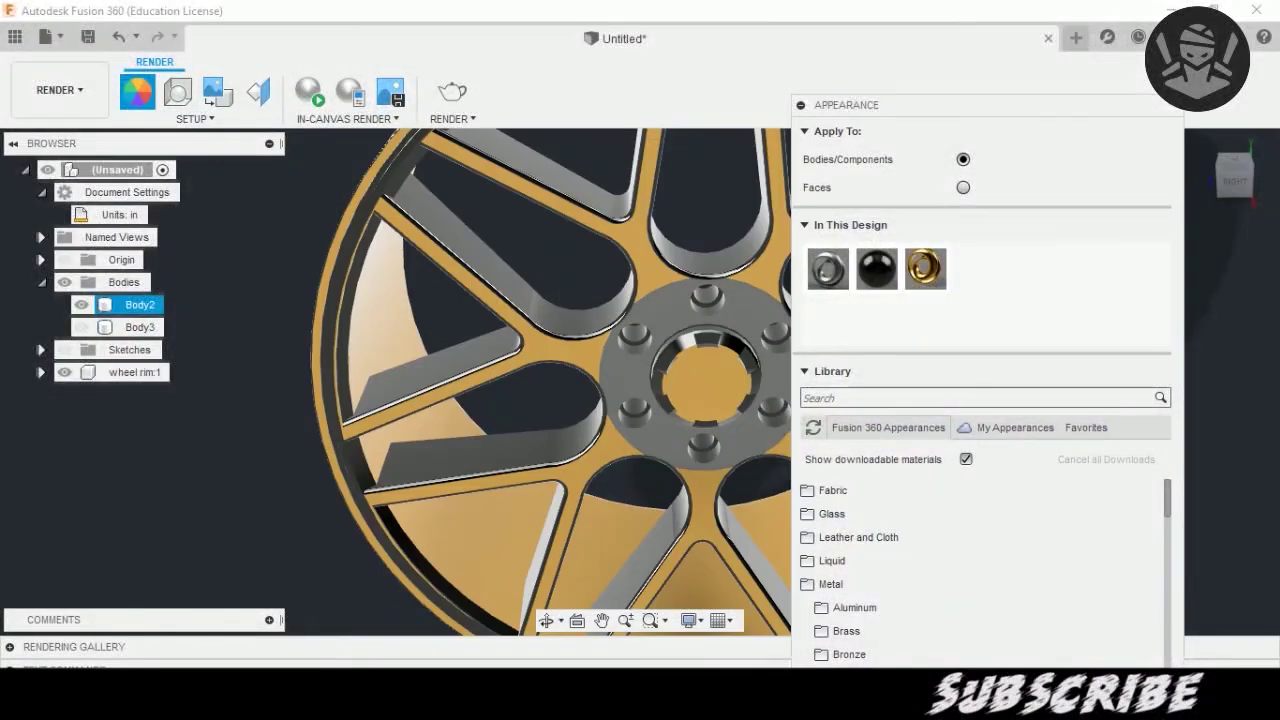
pyautogui.scroll(1, 780, 300)
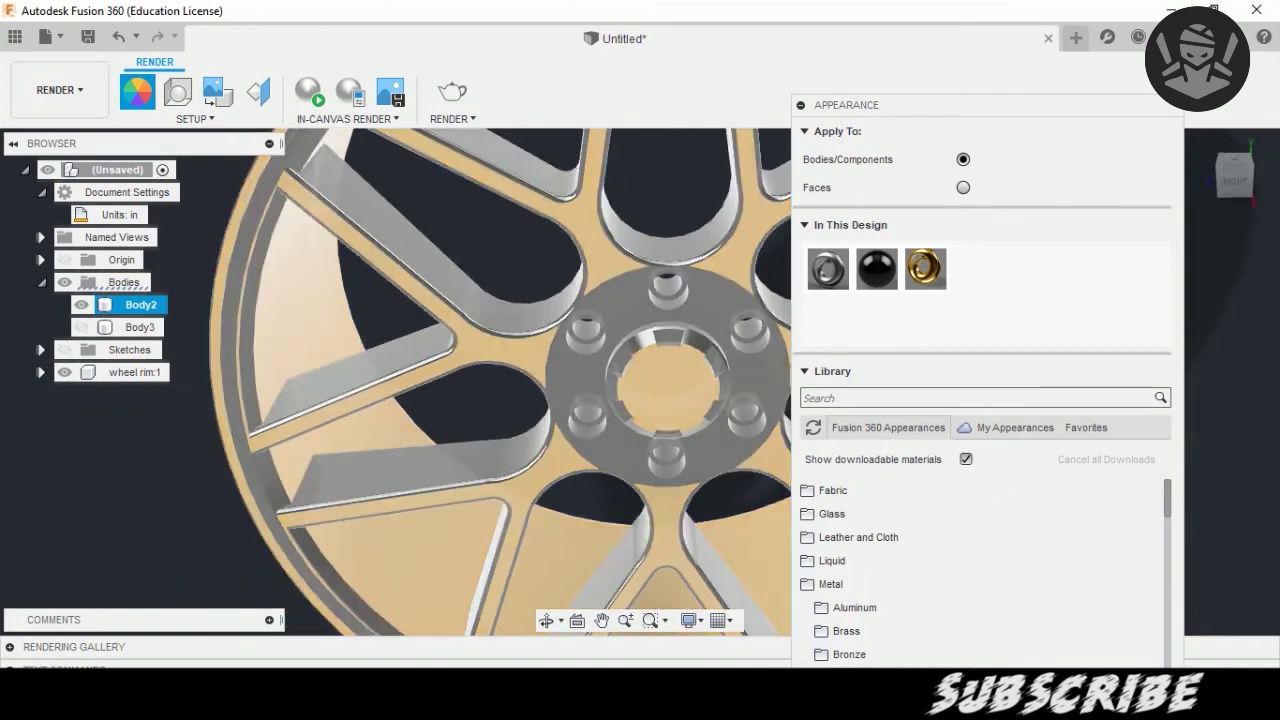
pyautogui.scroll(-3, 310, 260)
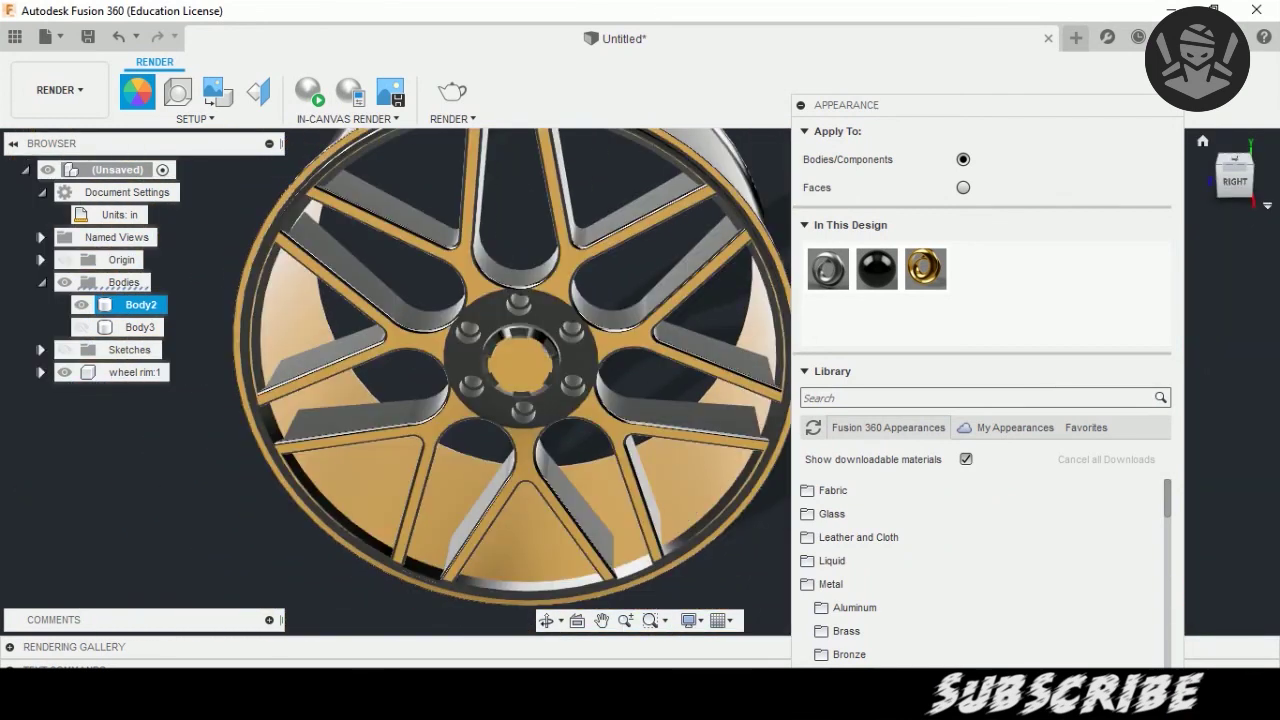
pyautogui.keyDown('shift'); pyautogui.moveTo(643, 371); pyautogui.dragTo(634, 366, button='middle'); pyautogui.keyUp('shift')
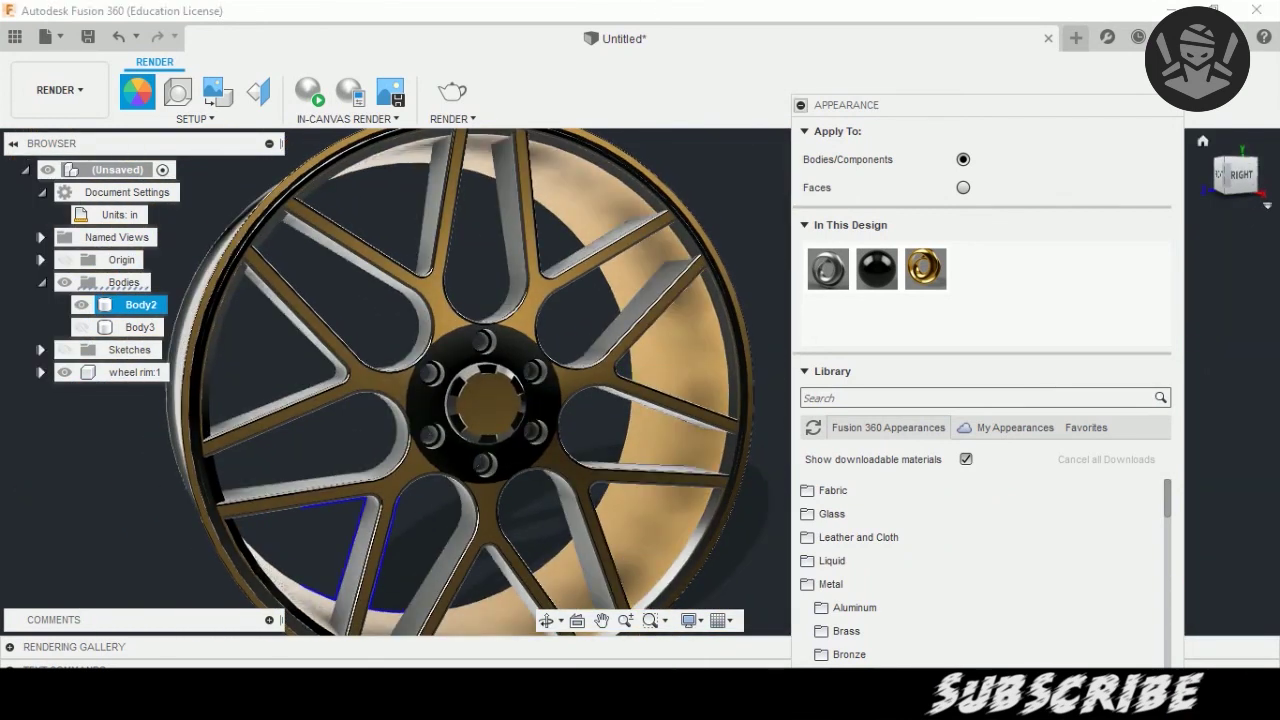
pyautogui.click(800, 104)
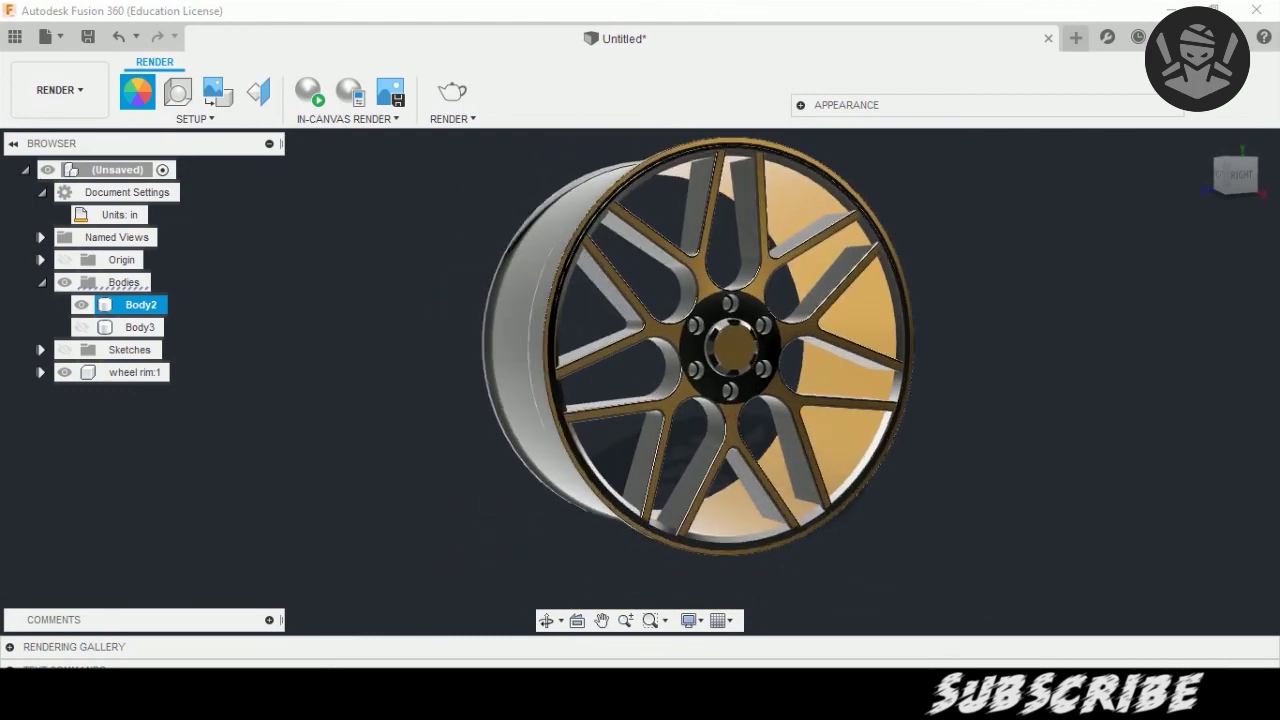